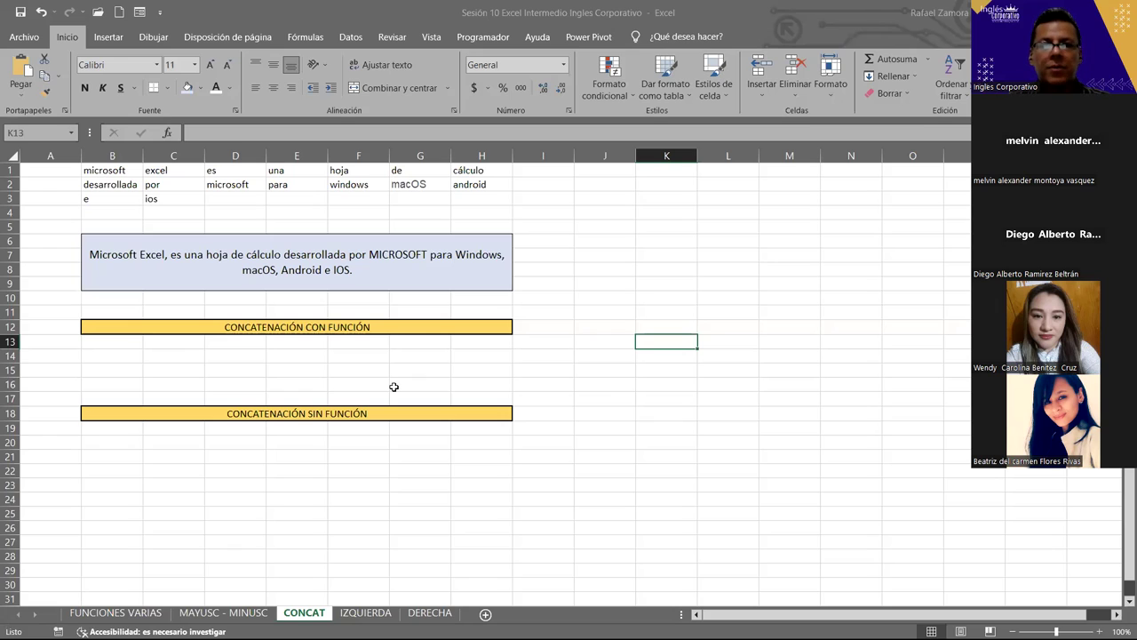
# Switch from the CONCAT sheet to the IZQUIERDA sheet with its 11-name list.
pyautogui.click(394, 386)
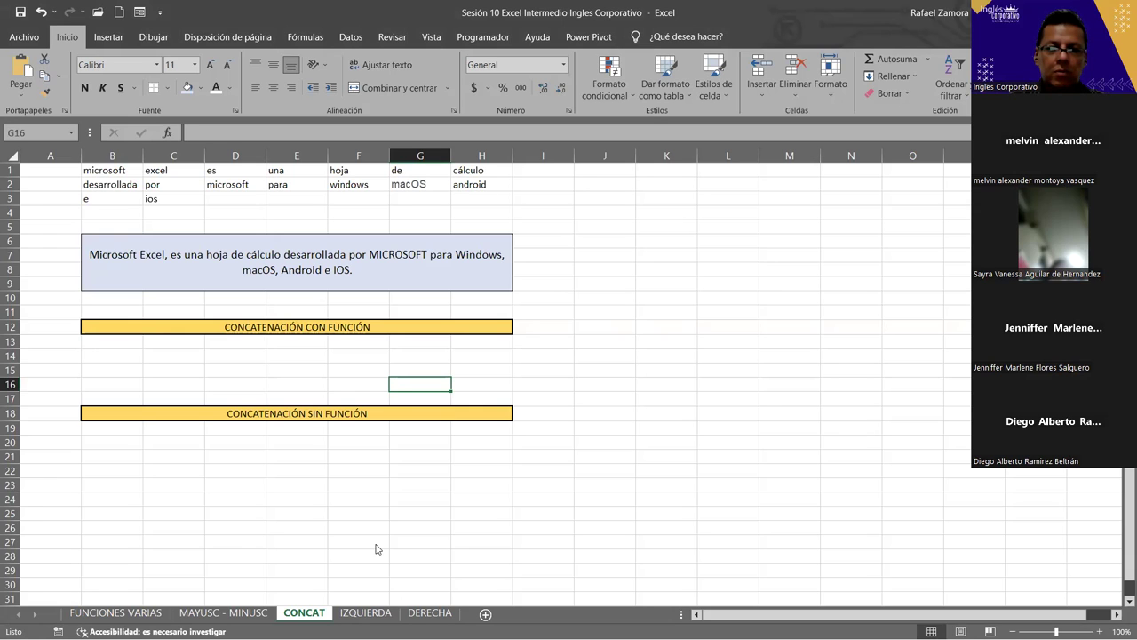
pyautogui.click(366, 613)
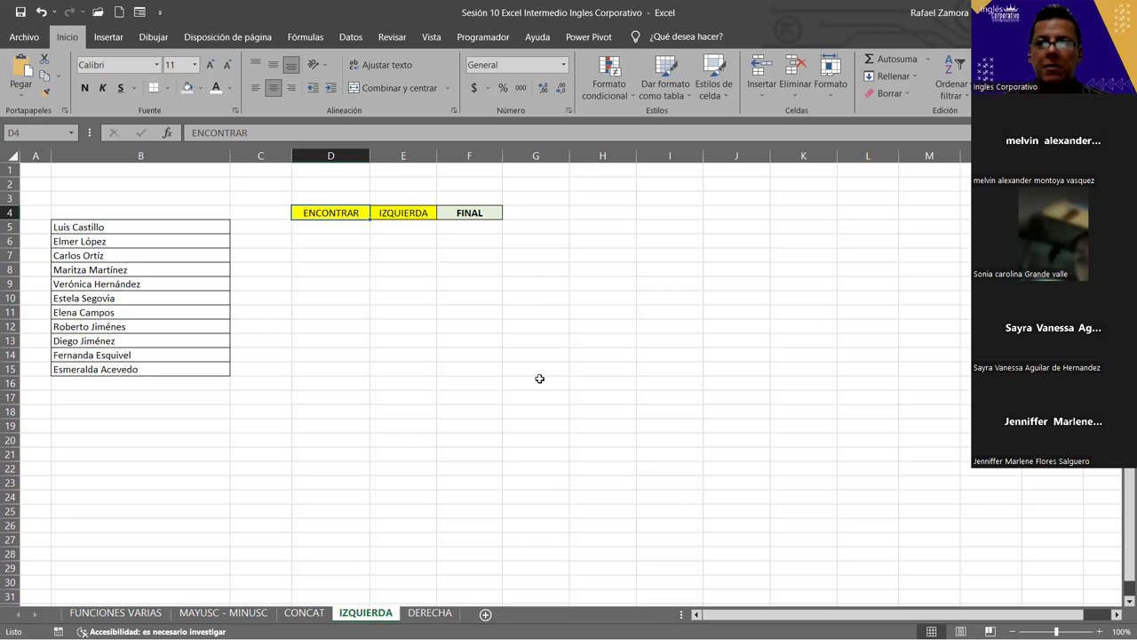
# Select cell H20, then switch back to the CONCAT concatenation sheet.
pyautogui.click(583, 445)
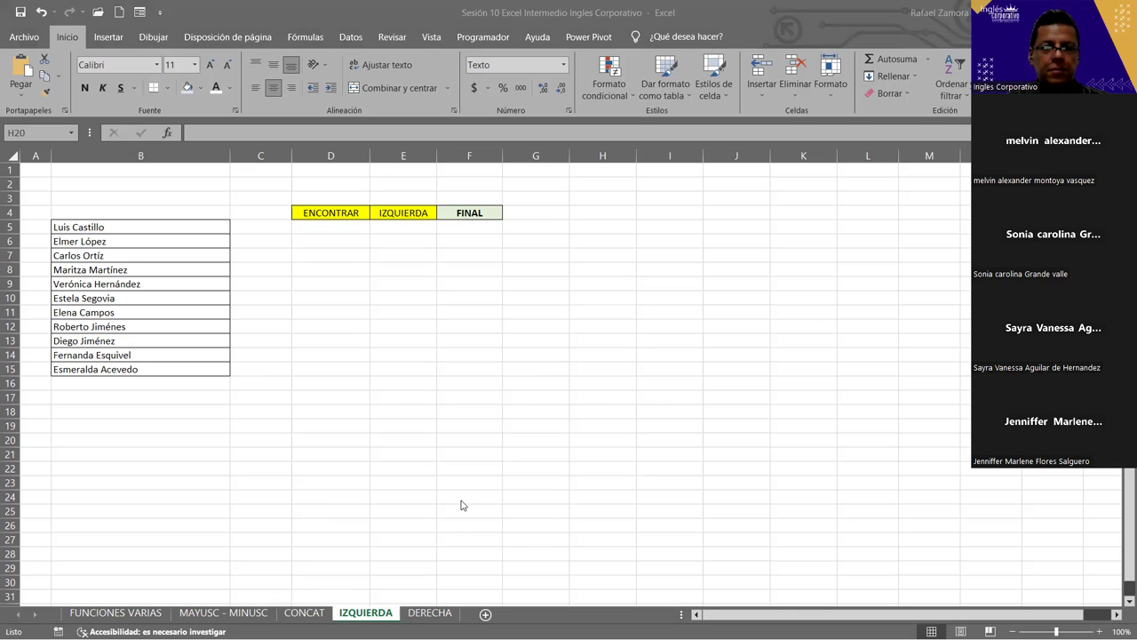
pyautogui.click(309, 614)
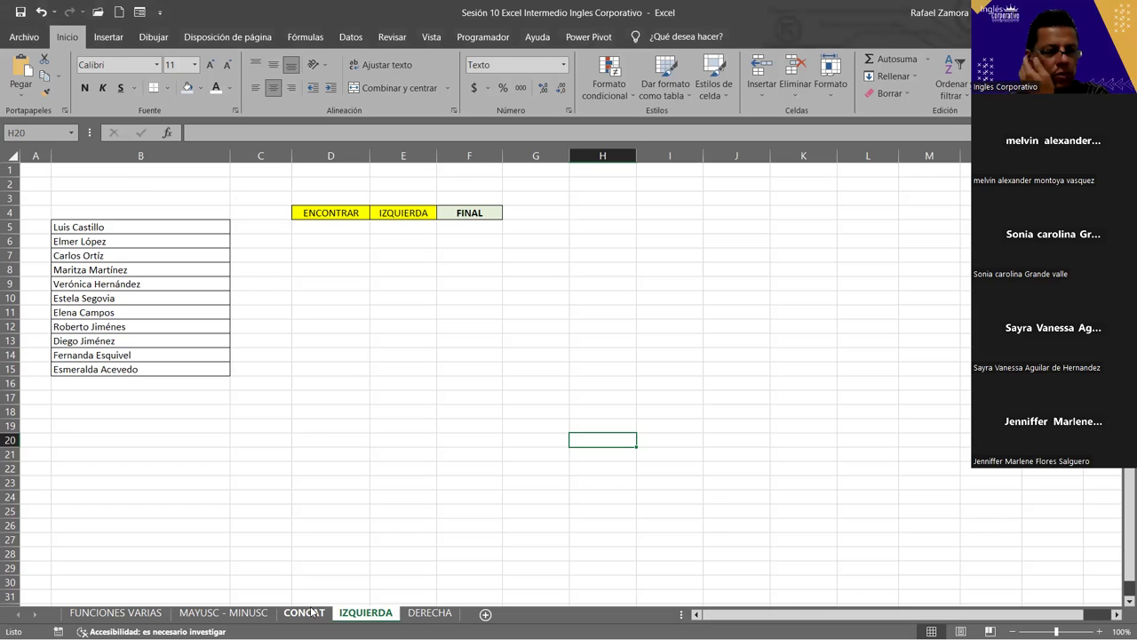
pyautogui.click(310, 613)
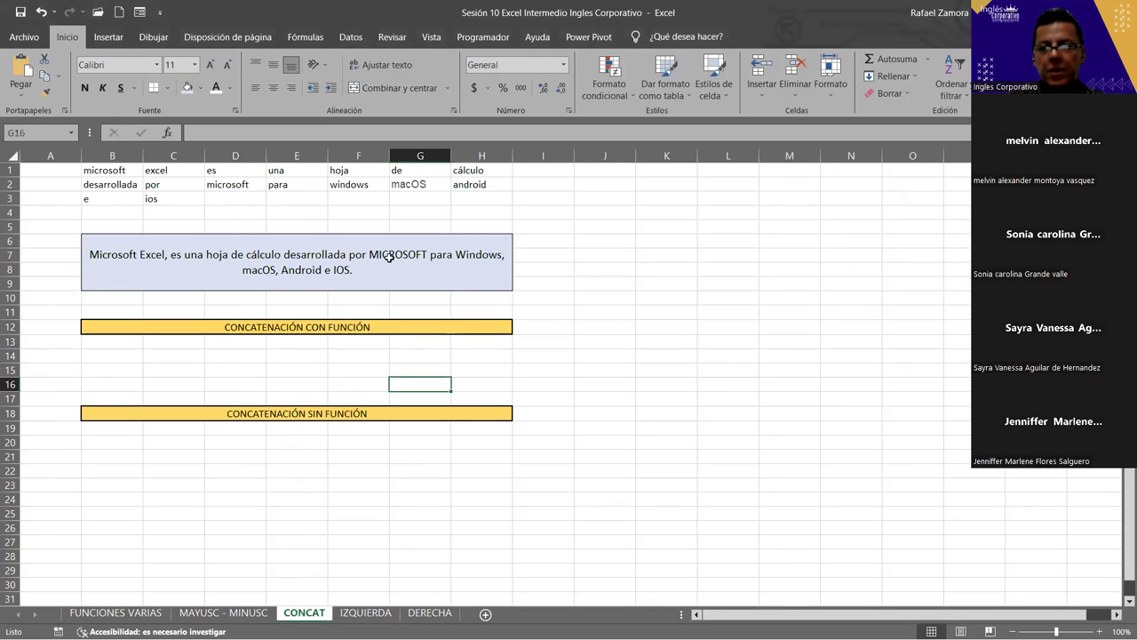
# Return to the IZQUIERDA worksheet.
pyautogui.click(360, 611)
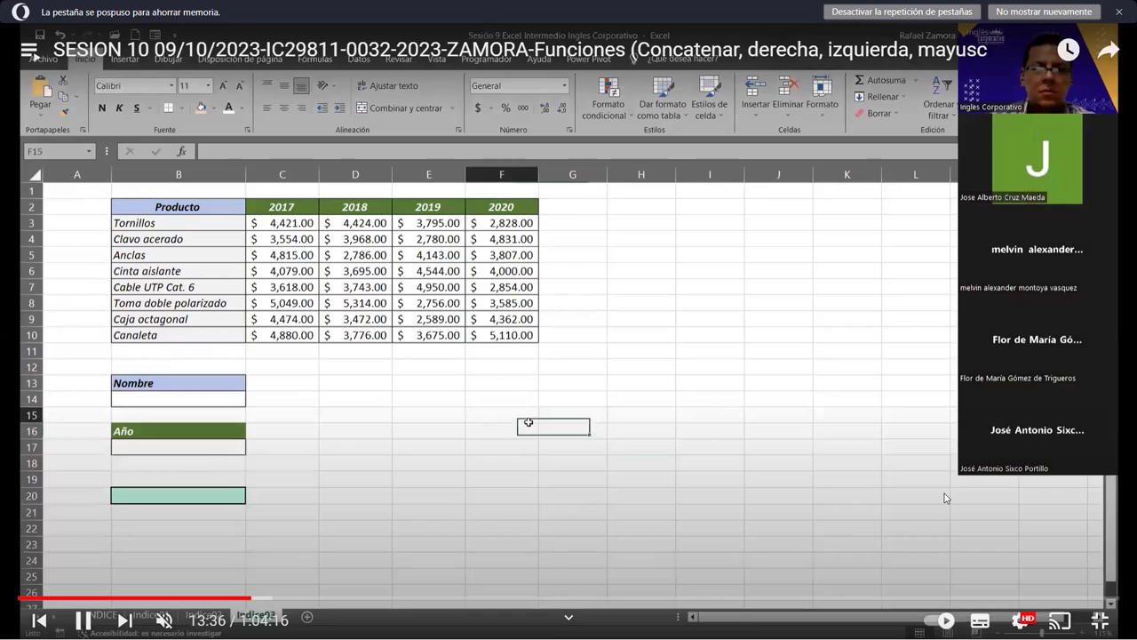
# Set the YouTube lesson's quality to Automática, then lower it to 360p.
pyautogui.click(1020, 620)
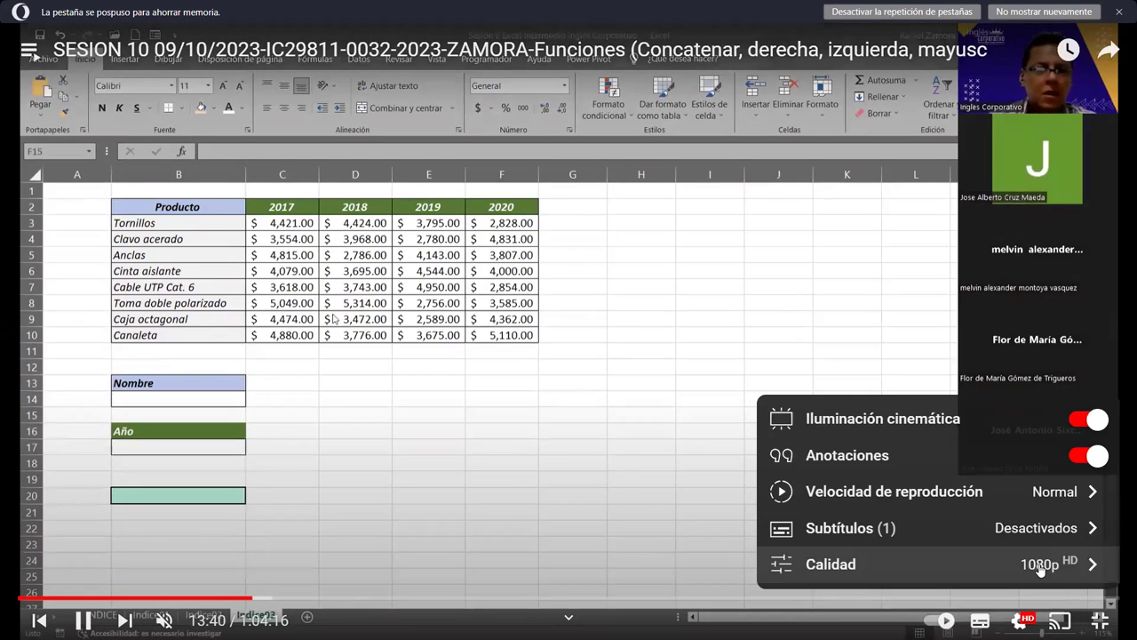
pyautogui.click(1041, 563)
pyautogui.click(1007, 561)
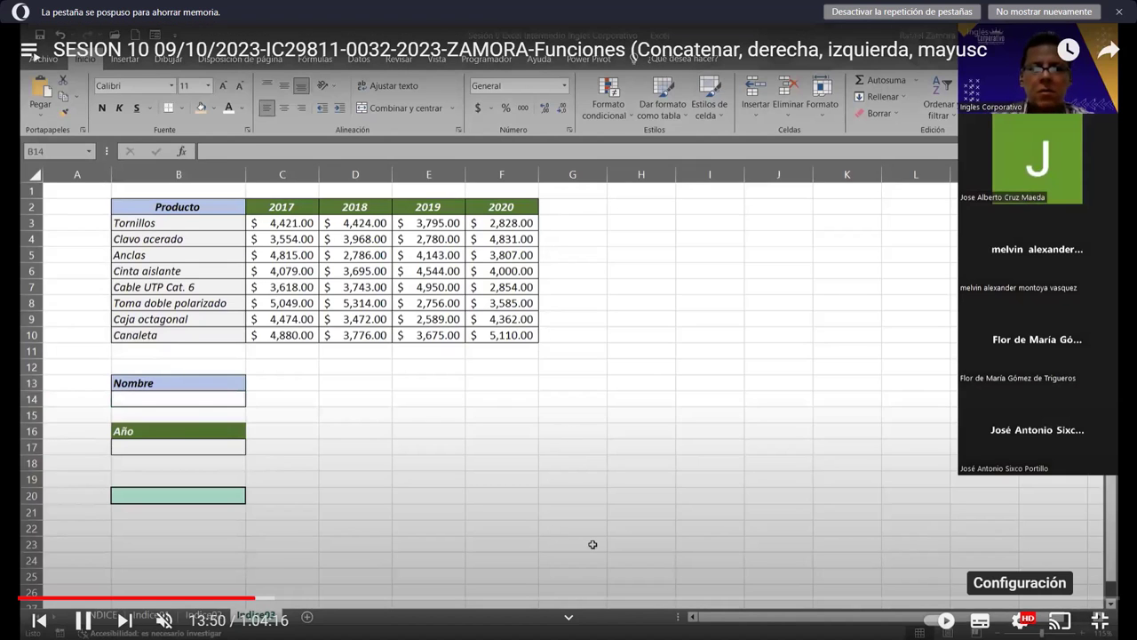
pyautogui.click(1020, 621)
pyautogui.click(1036, 569)
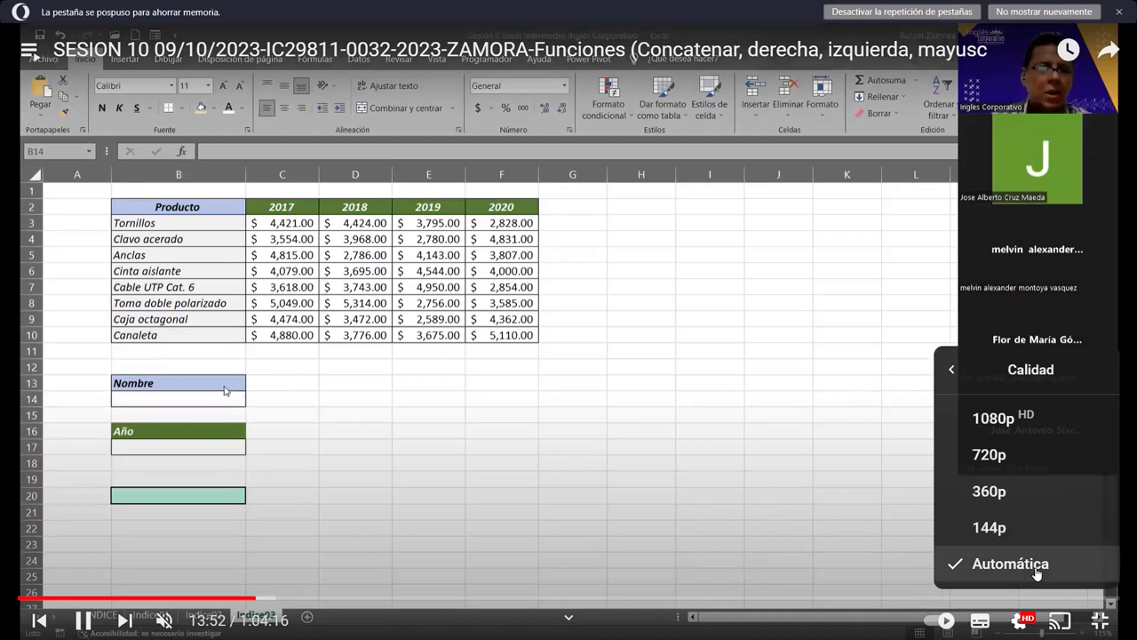
pyautogui.click(1016, 494)
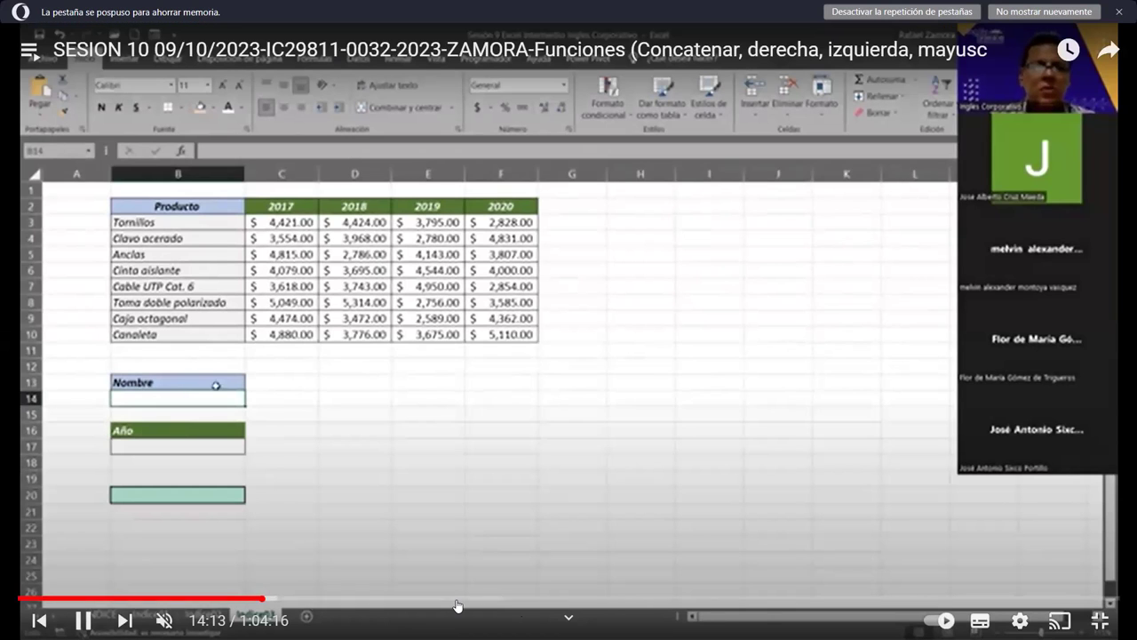
# Skip the recording from 25:33 ahead to 31:04 and exit fullscreen.
pyautogui.click(457, 605)
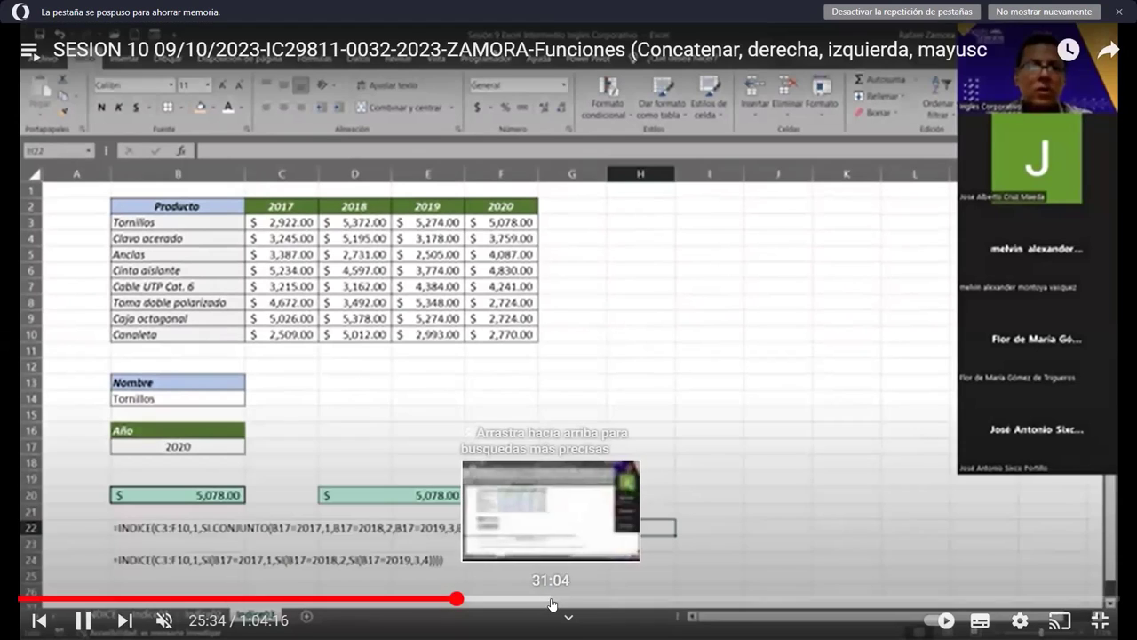
pyautogui.click(551, 600)
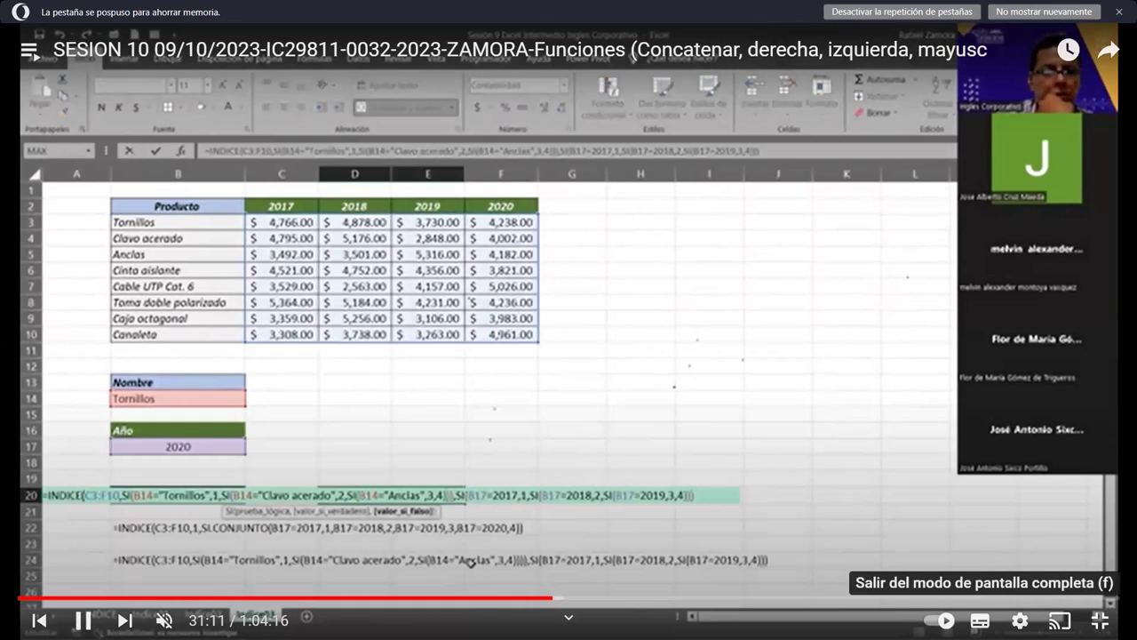
pyautogui.press('Escape')
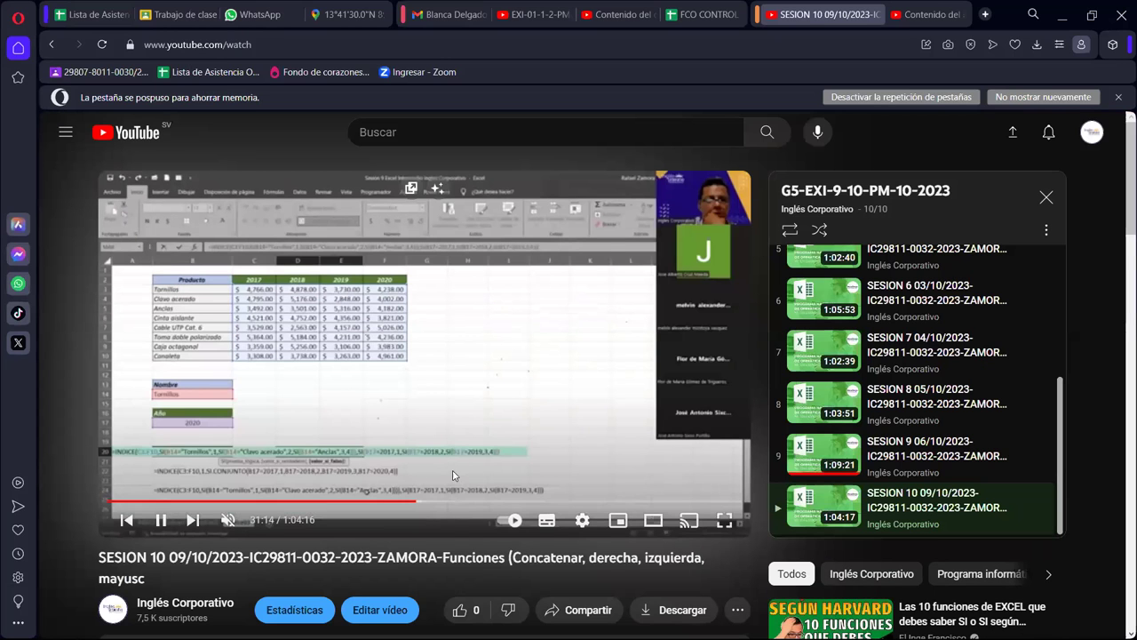
# Pause the class recording at 31:17.
pyautogui.click(162, 521)
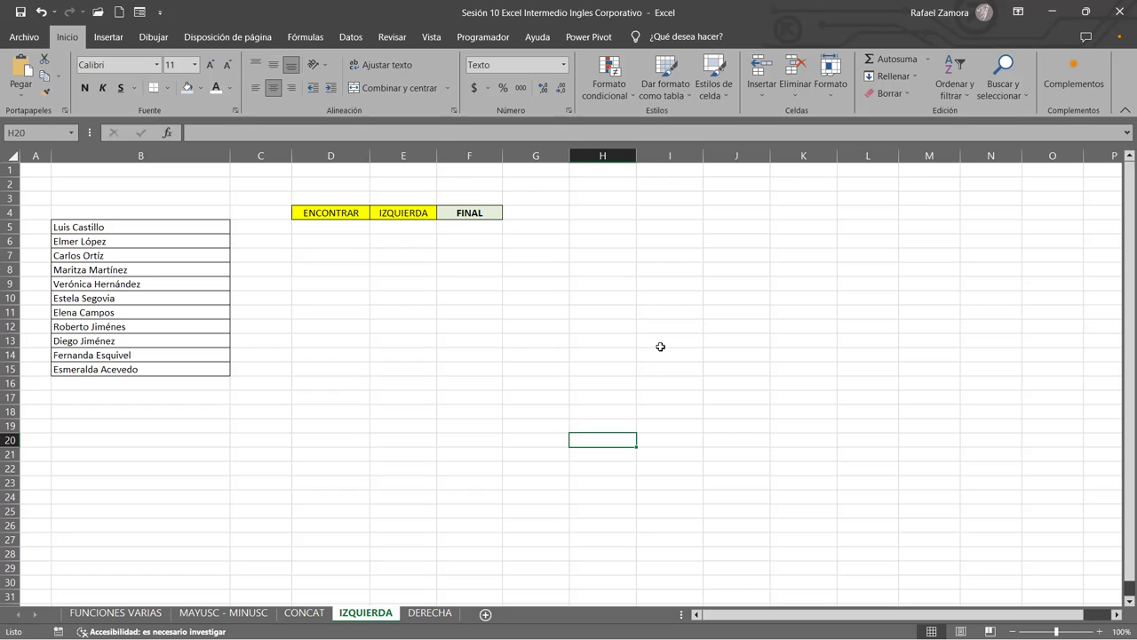
pyautogui.click(478, 327)
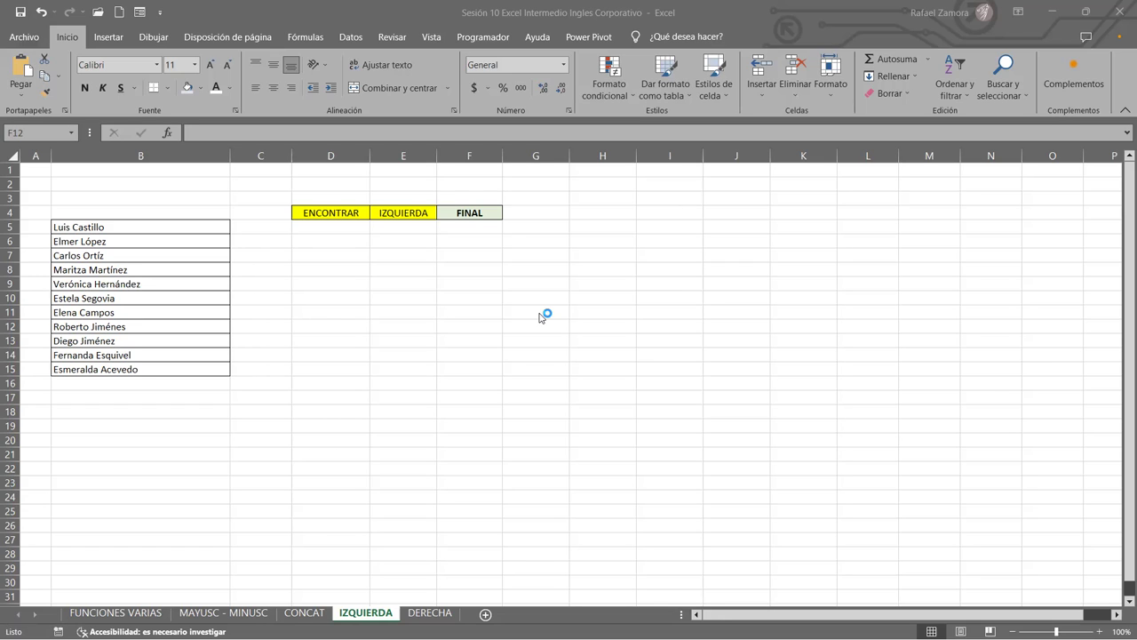
pyautogui.click(439, 345)
pyautogui.click(460, 298)
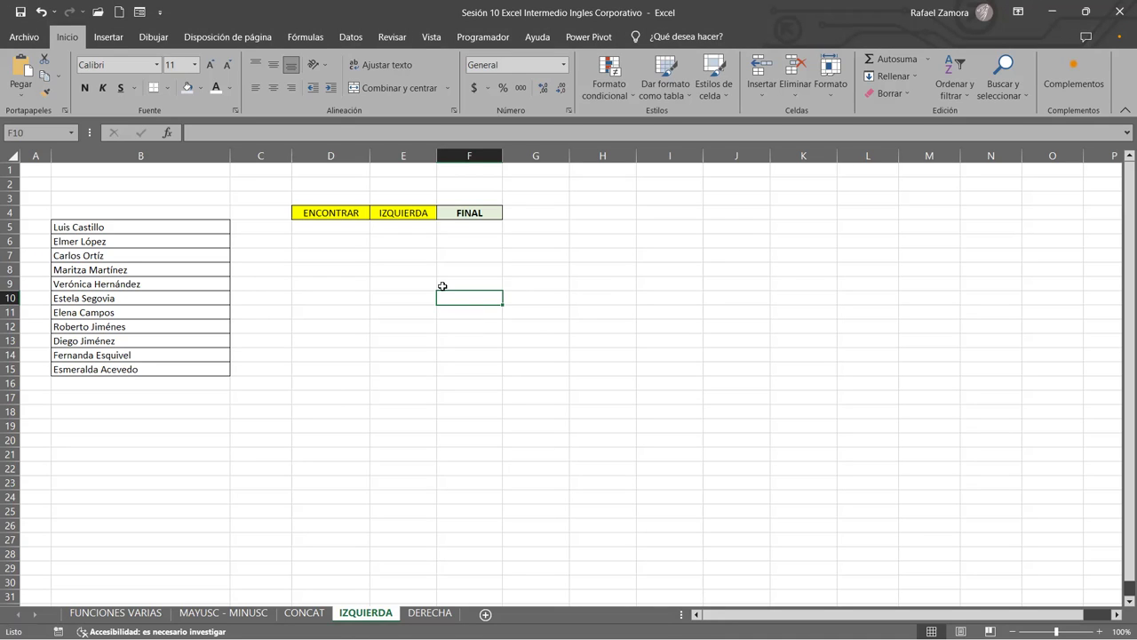
pyautogui.click(399, 288)
pyautogui.click(345, 229)
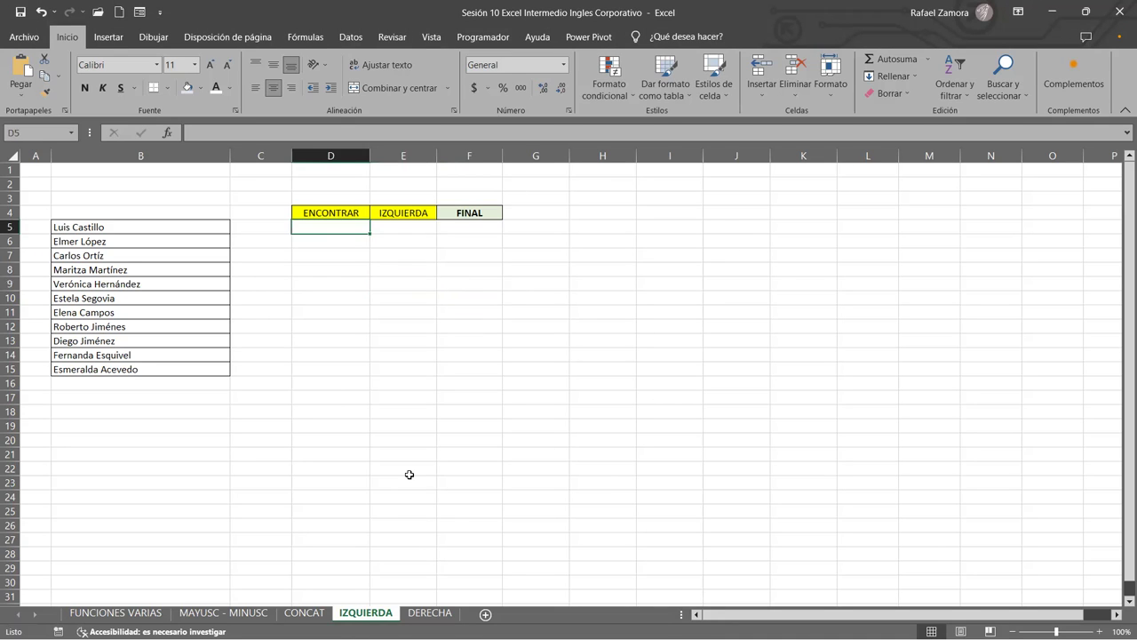
pyautogui.click(797, 380)
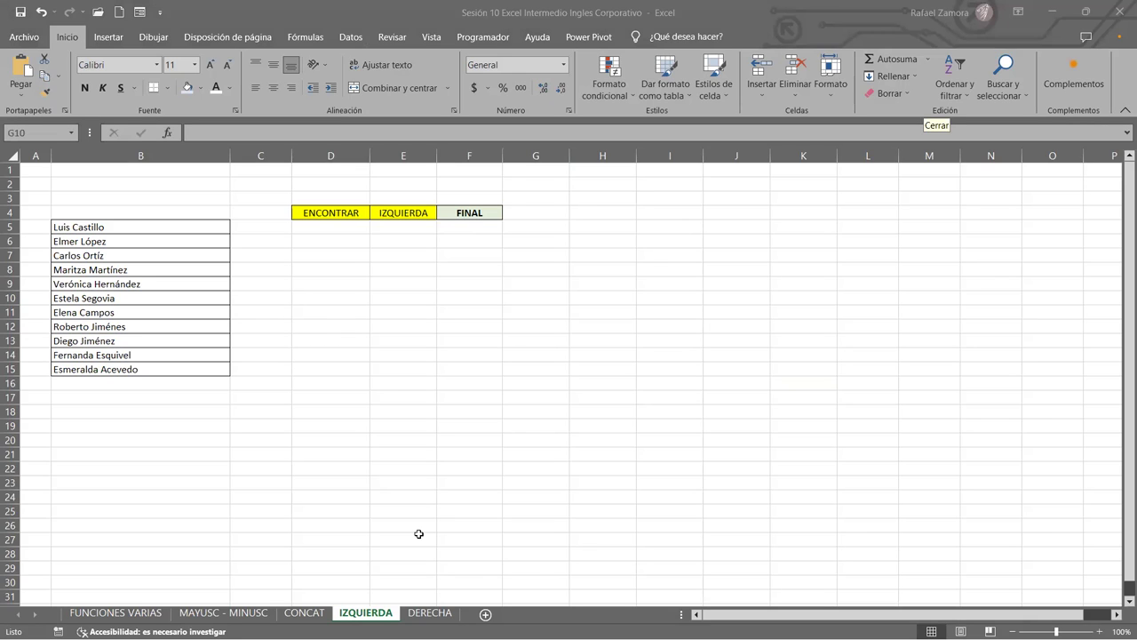
pyautogui.click(327, 242)
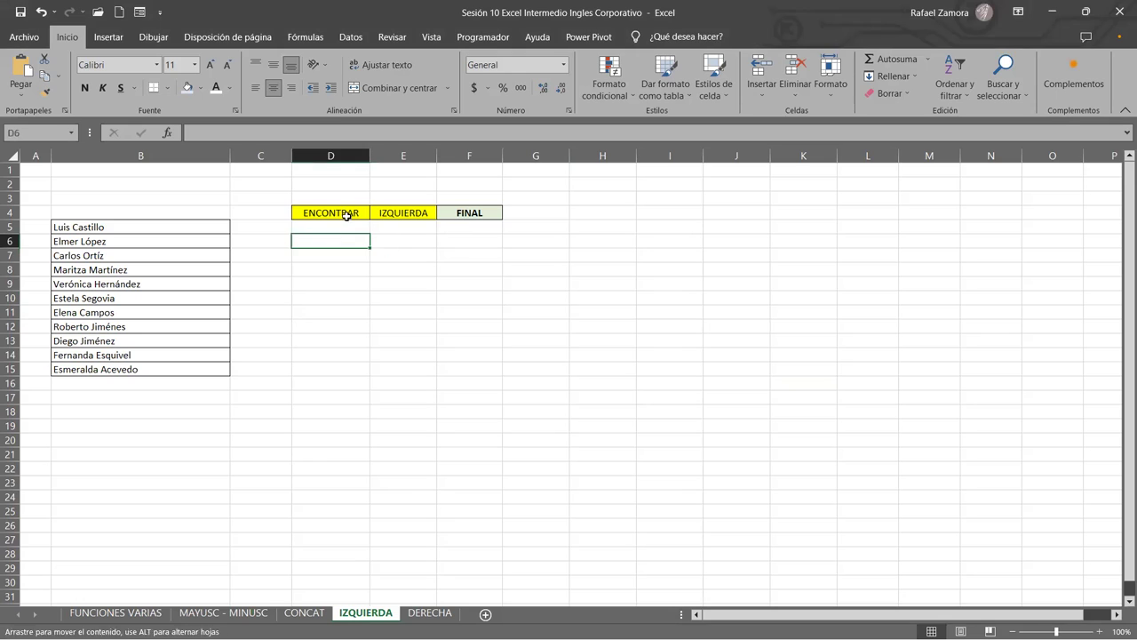
pyautogui.click(298, 271)
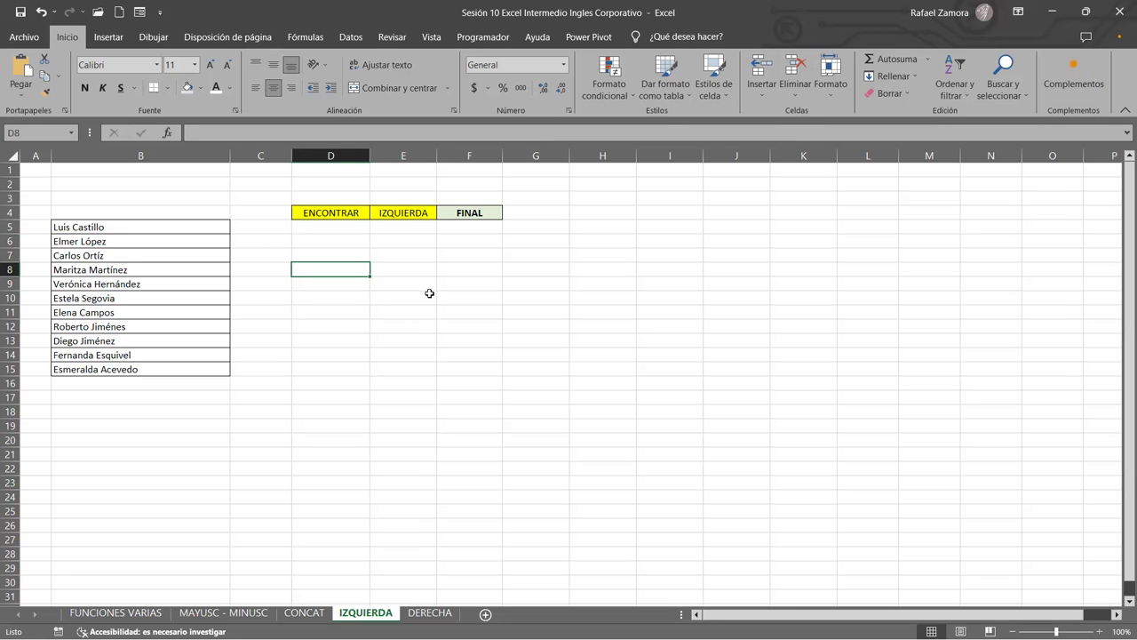
pyautogui.press('Right')
pyautogui.press('Right')
pyautogui.press('Down')
pyautogui.press('Down')
pyautogui.press('Down')
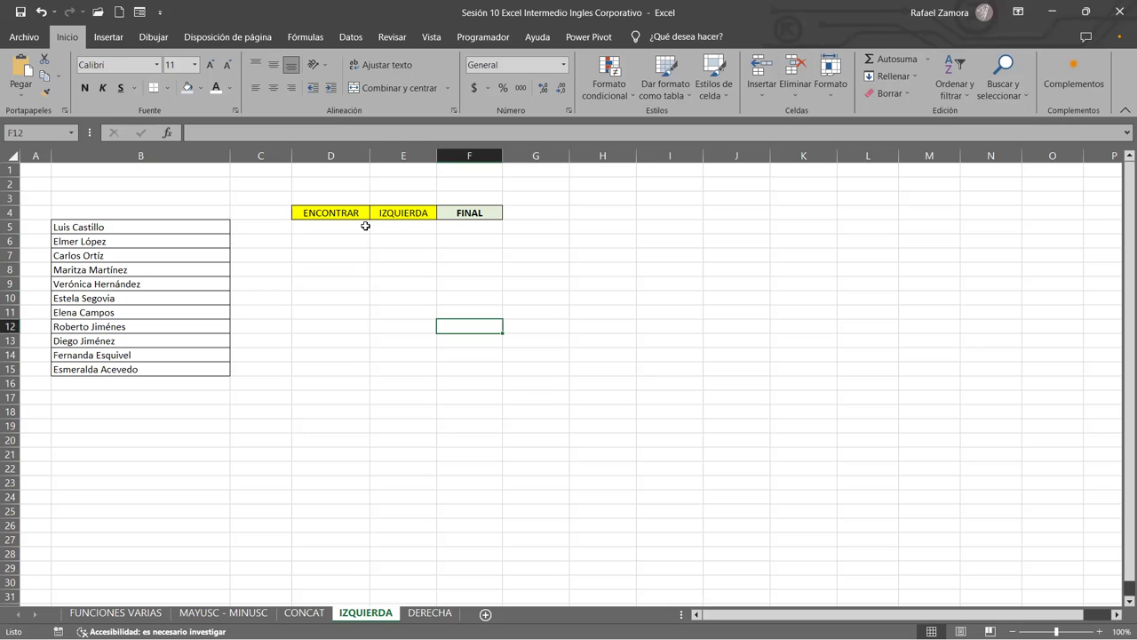
pyautogui.click(365, 226)
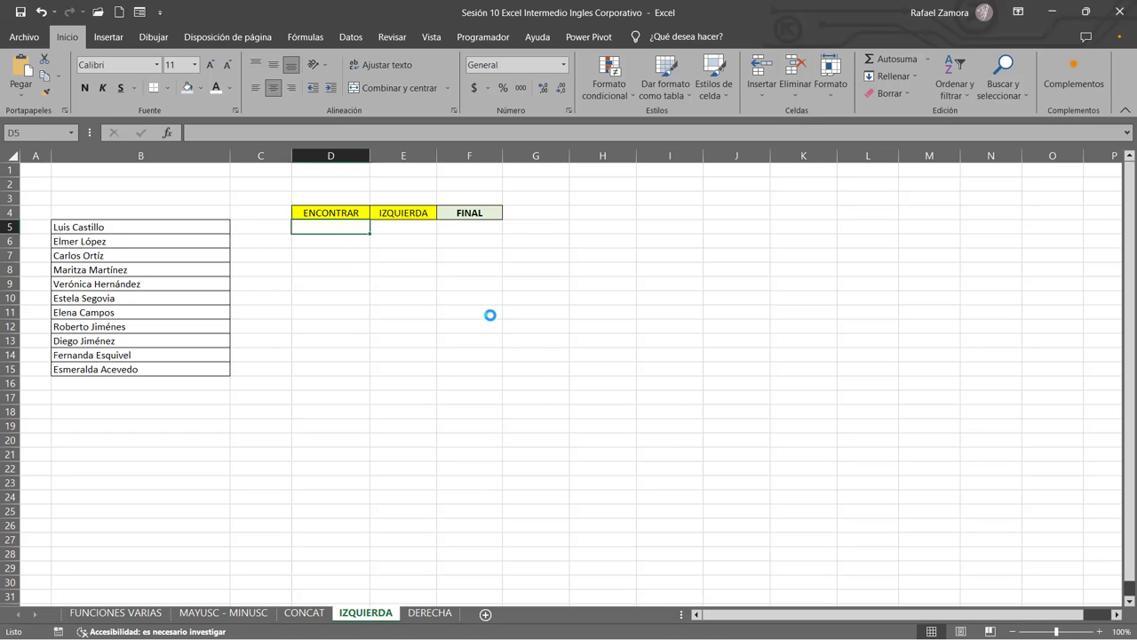
pyautogui.keyDown('ctrl'); pyautogui.scroll(2, 444, 311); pyautogui.keyUp('ctrl')
pyautogui.click(457, 285)
pyautogui.click(456, 262)
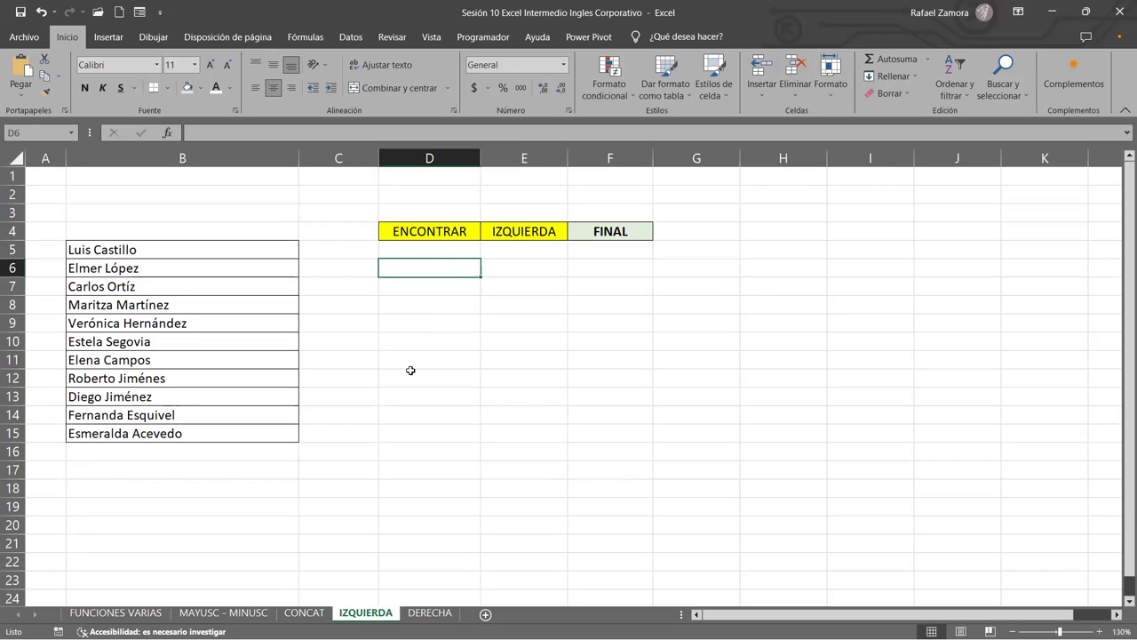
pyautogui.click(396, 251)
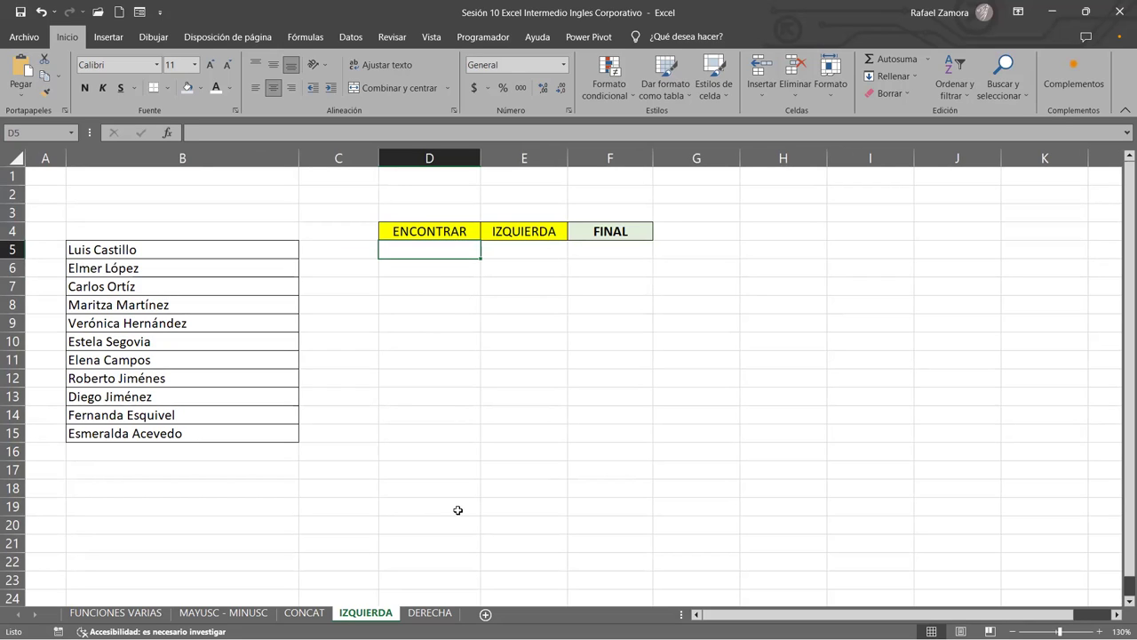
pyautogui.click(421, 613)
pyautogui.click(380, 612)
pyautogui.click(533, 251)
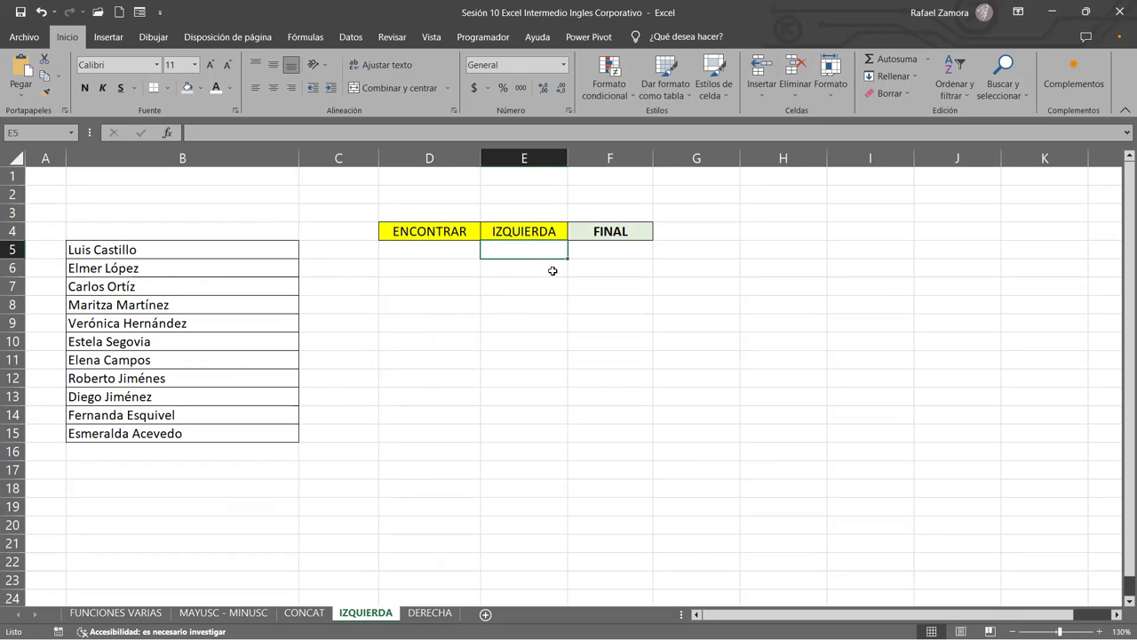
pyautogui.click(449, 249)
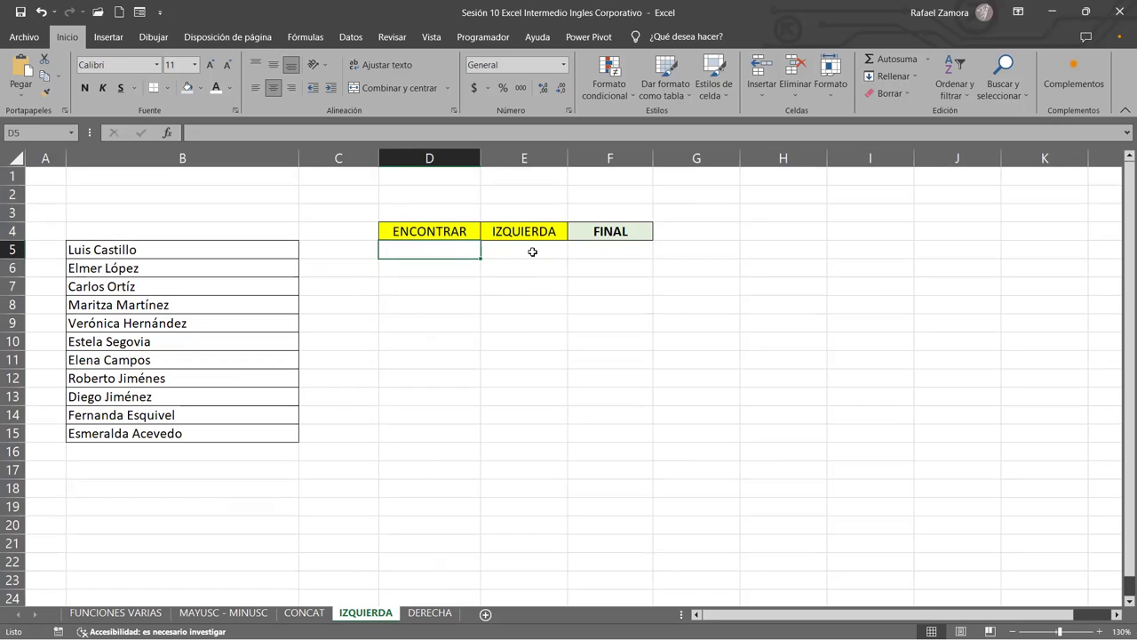
pyautogui.click(241, 251)
pyautogui.moveTo(241, 251); pyautogui.dragTo(244, 417)
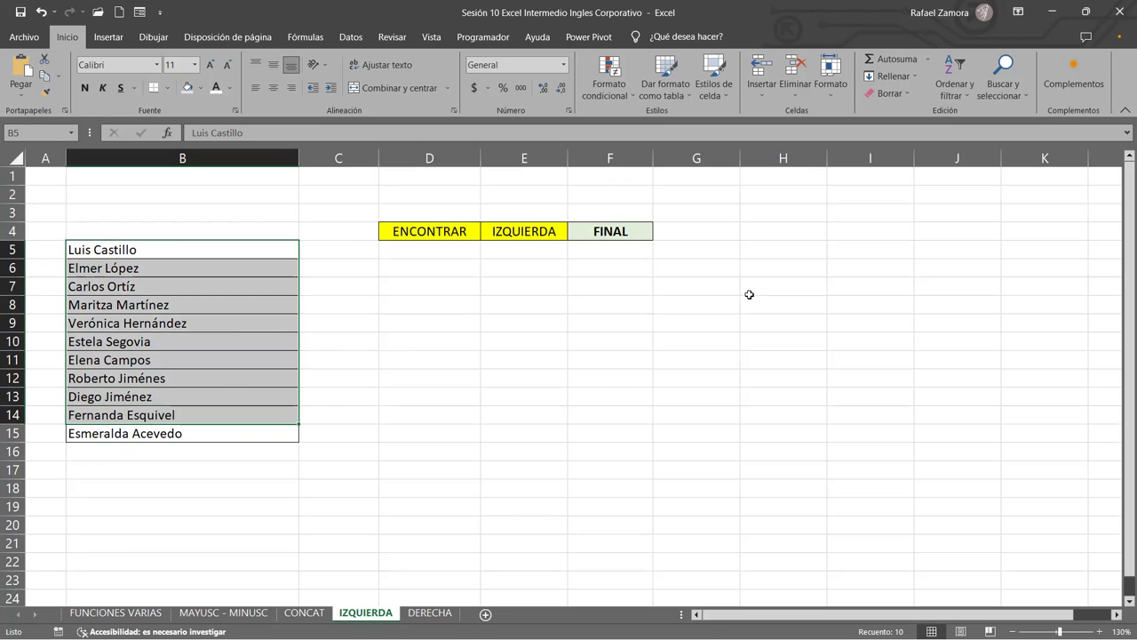
pyautogui.click(133, 435)
pyautogui.click(247, 253)
pyautogui.hotkey('shift', 'Down')
pyautogui.hotkey('ctrl', '5')
pyautogui.hotkey('ctrl', '5')
pyautogui.moveTo(247, 253); pyautogui.dragTo(264, 436)
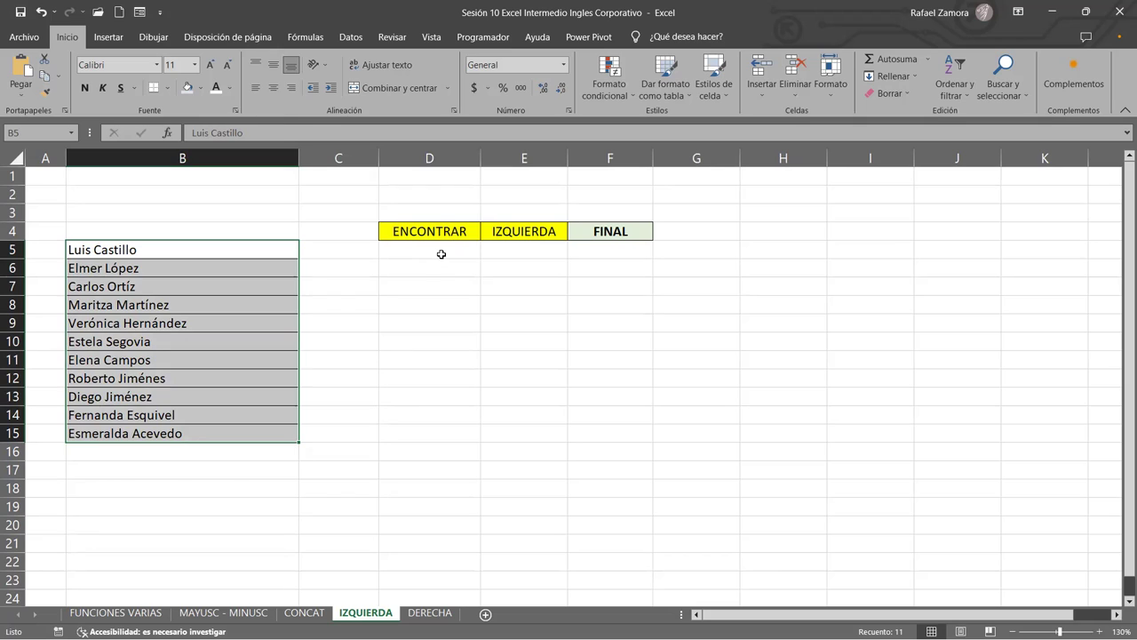
pyautogui.click(439, 255)
pyautogui.click(441, 268)
pyautogui.click(437, 288)
pyautogui.click(434, 306)
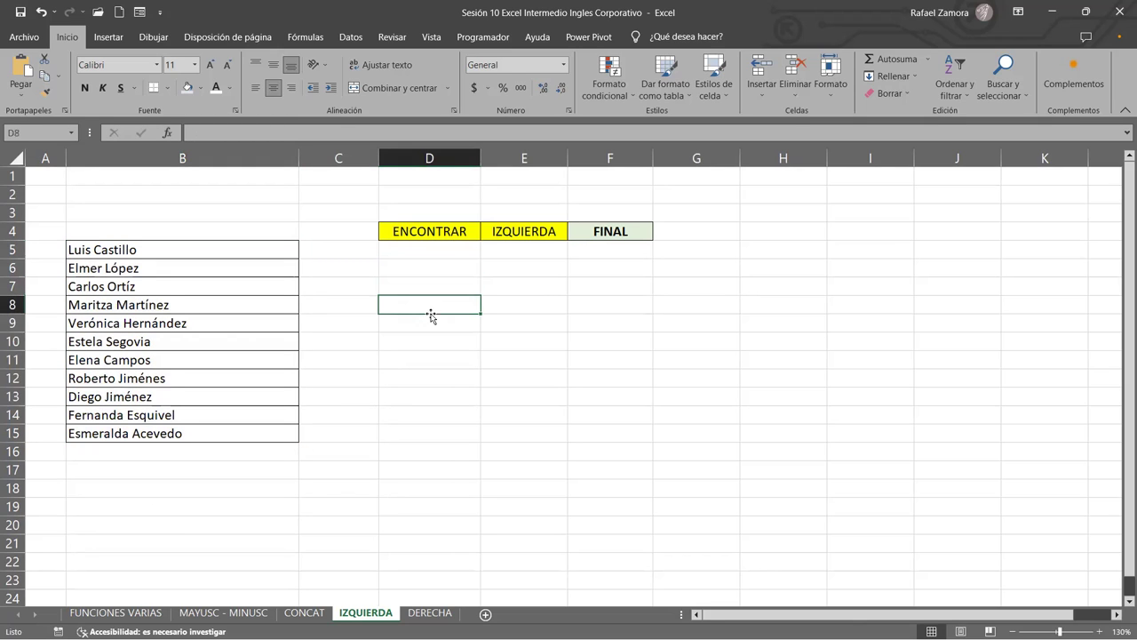
pyautogui.click(451, 251)
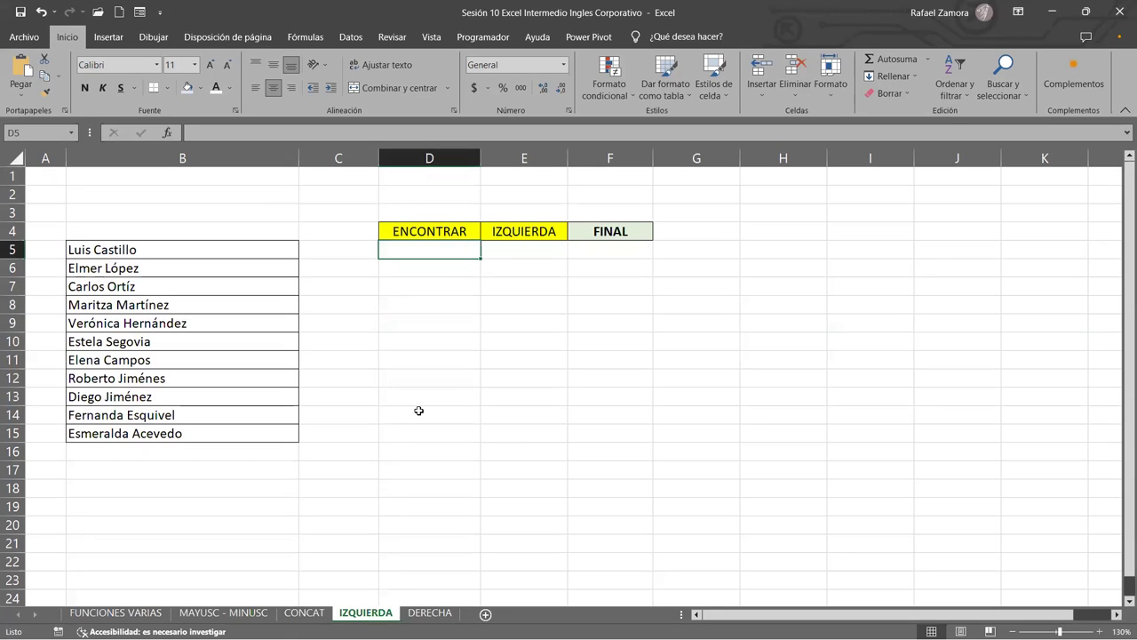
pyautogui.write('¿')
pyautogui.press('BackSpace')
pyautogui.write('=')
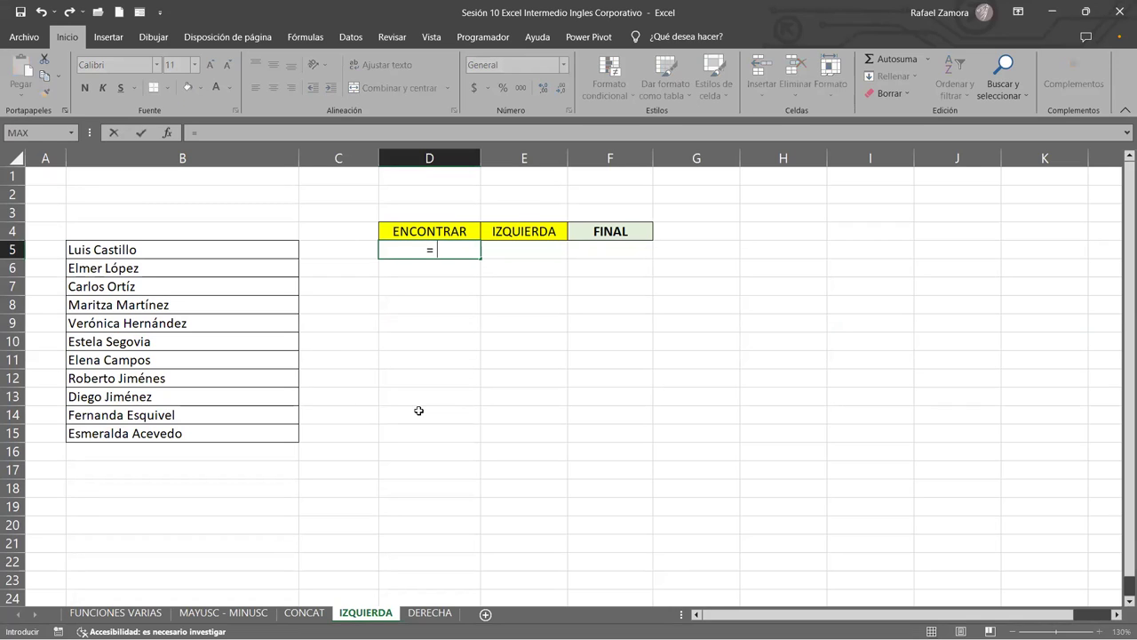
pyautogui.write('encon')
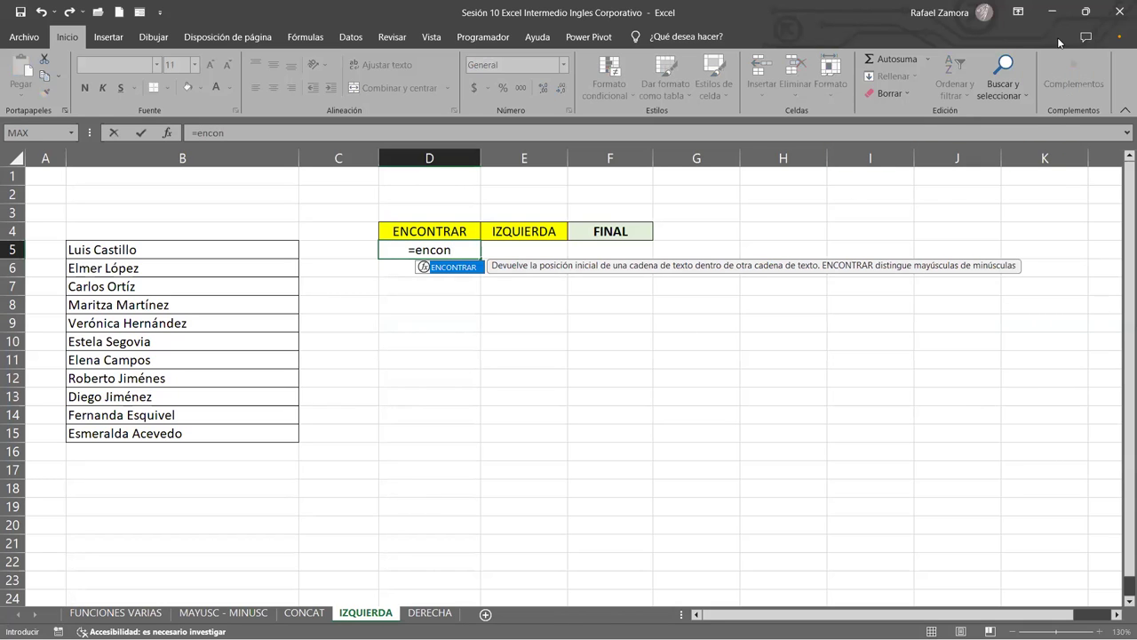
pyautogui.doubleClick(465, 273)
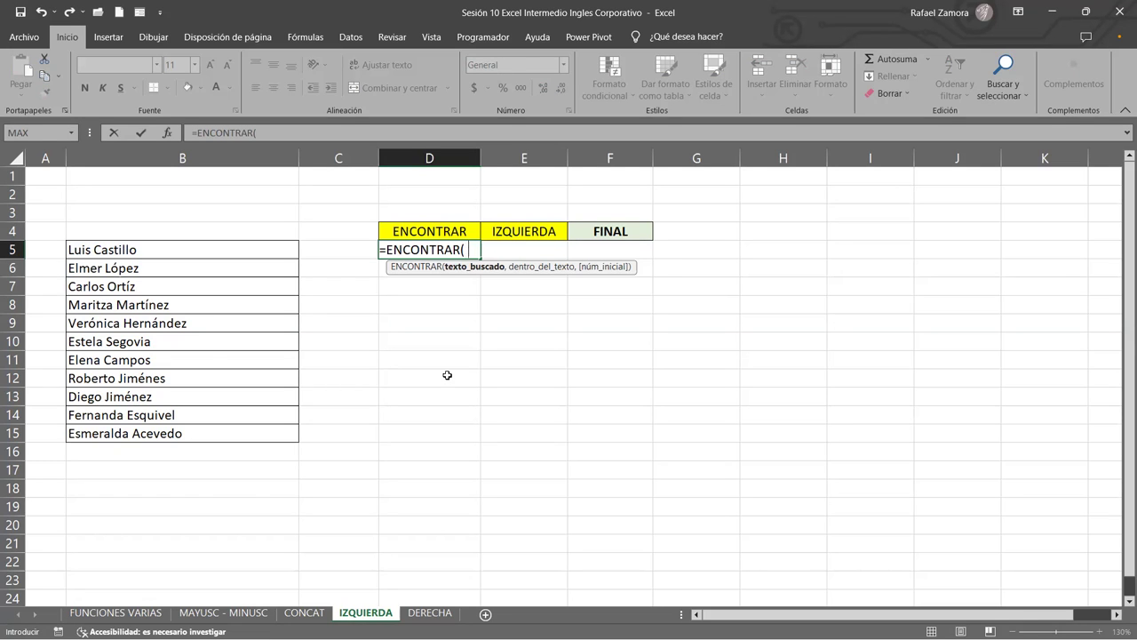
pyautogui.press('BackSpace')
pyautogui.write('[')
pyautogui.press('BackSpace')
pyautogui.write('"')
pyautogui.write('i"')
pyautogui.write(',')
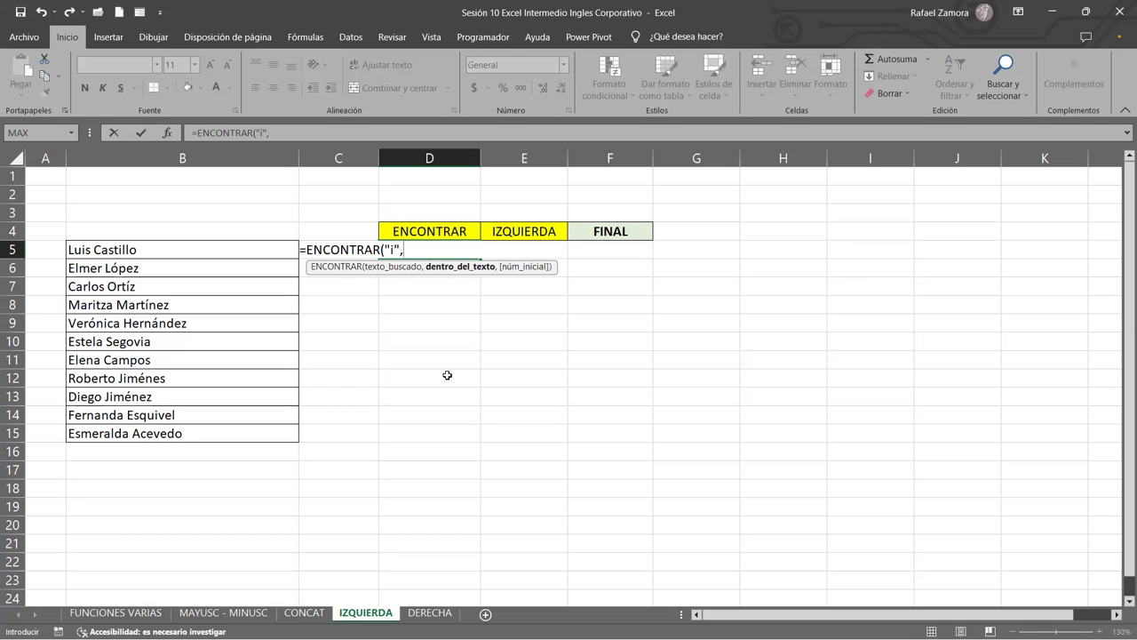
pyautogui.click(253, 245)
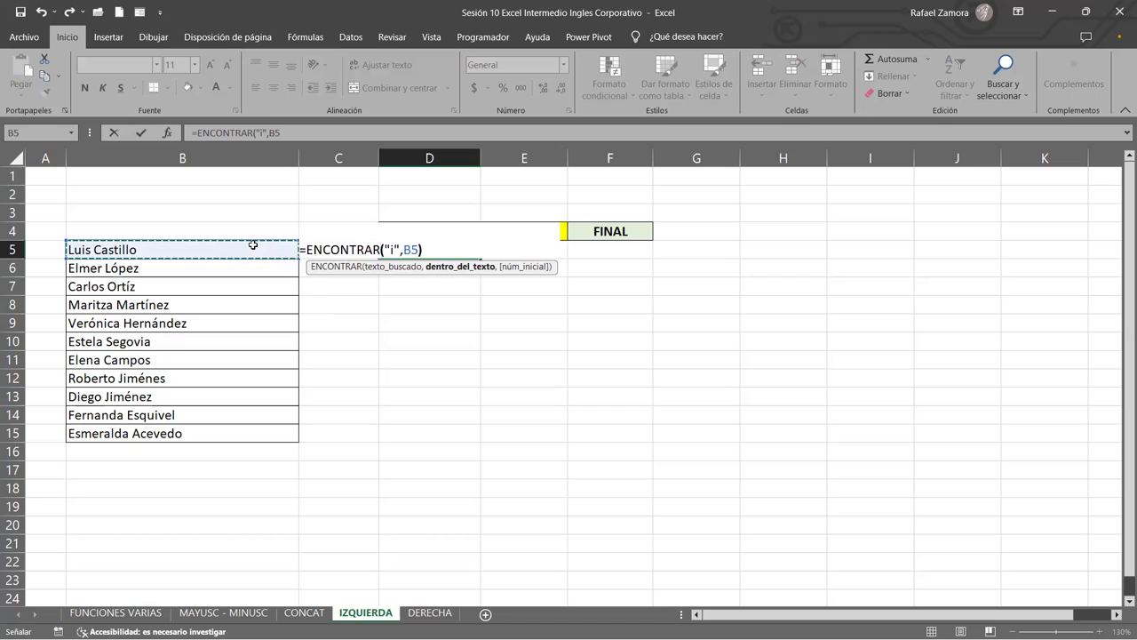
pyautogui.write(')')
pyautogui.press('Return')
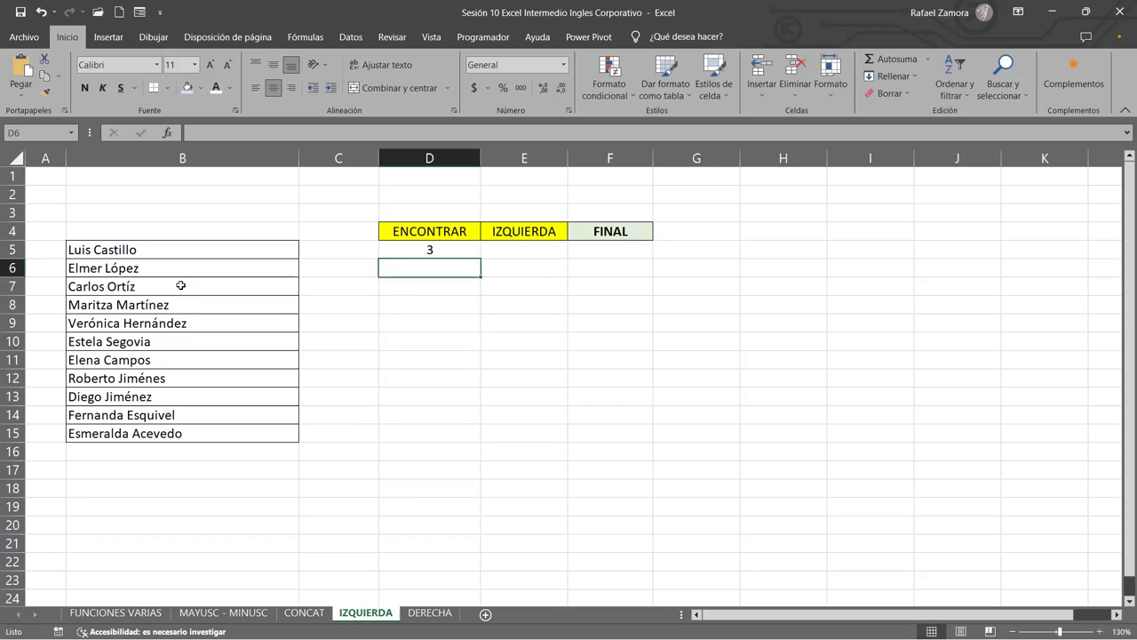
# Review the D5 formula, then start an ENCONTRAR formula in D6.
pyautogui.doubleClick(414, 246)
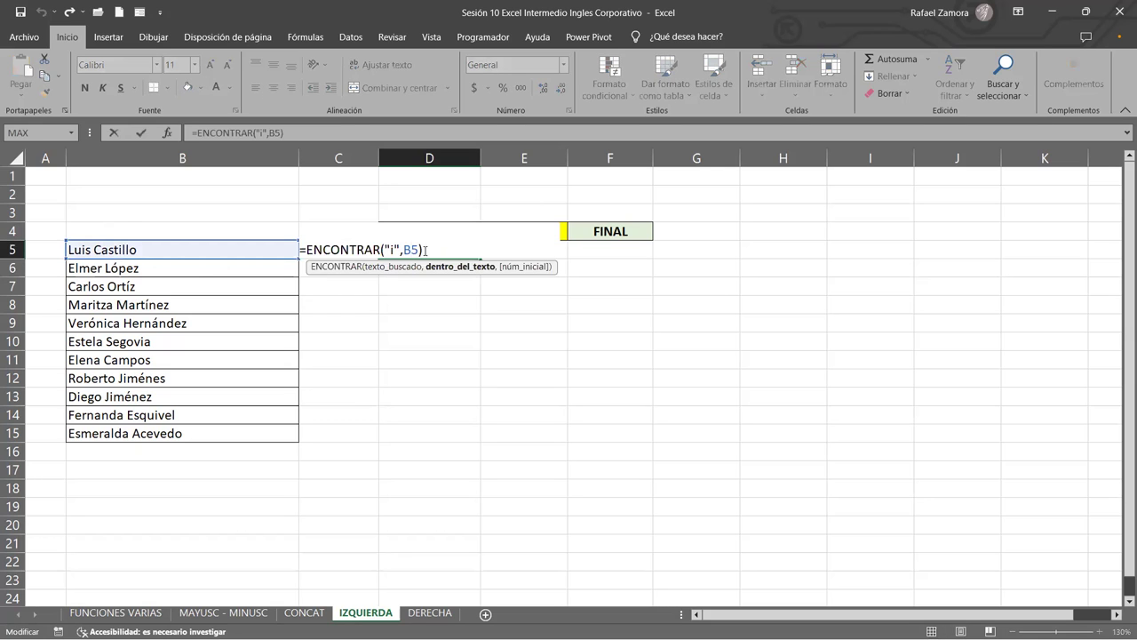
pyautogui.hotkey('ctrl', 'Return')
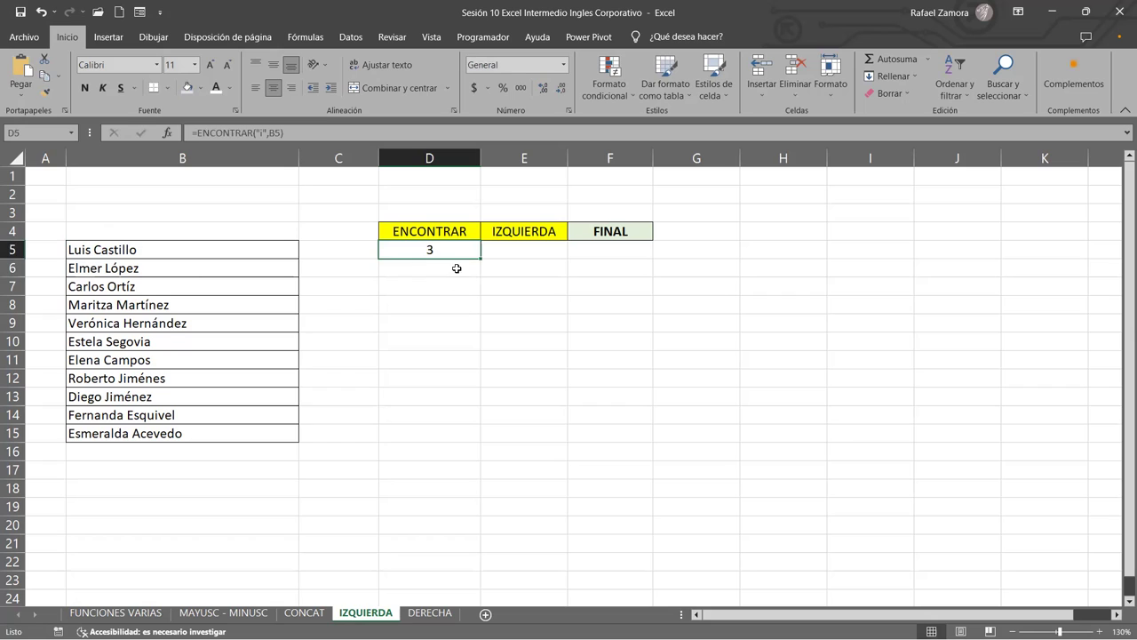
pyautogui.click(457, 268)
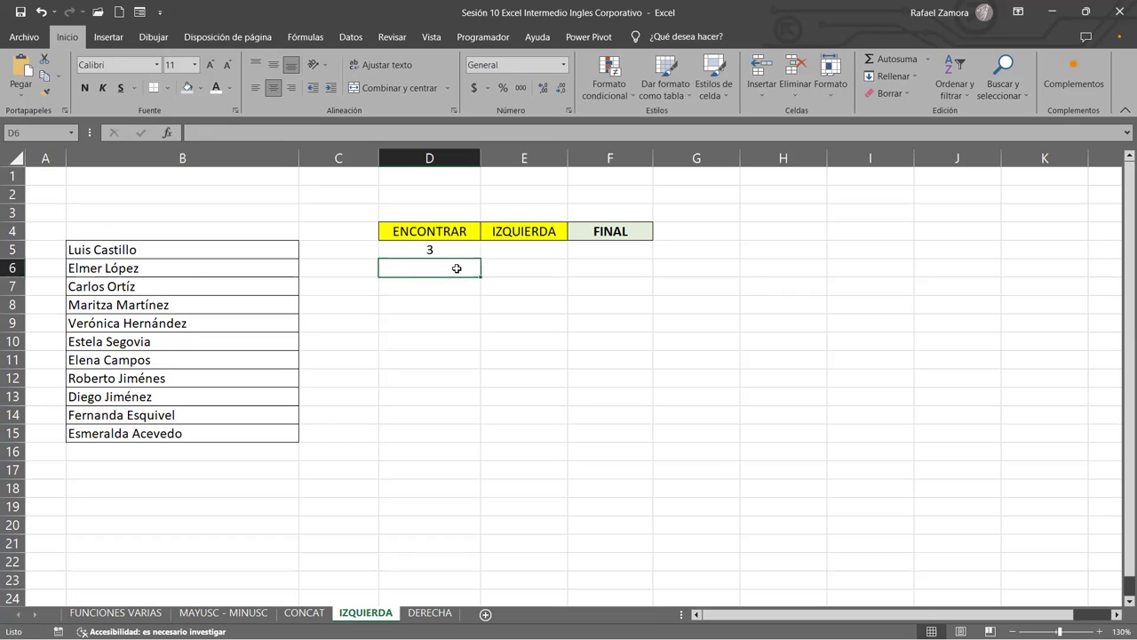
pyautogui.write('=')
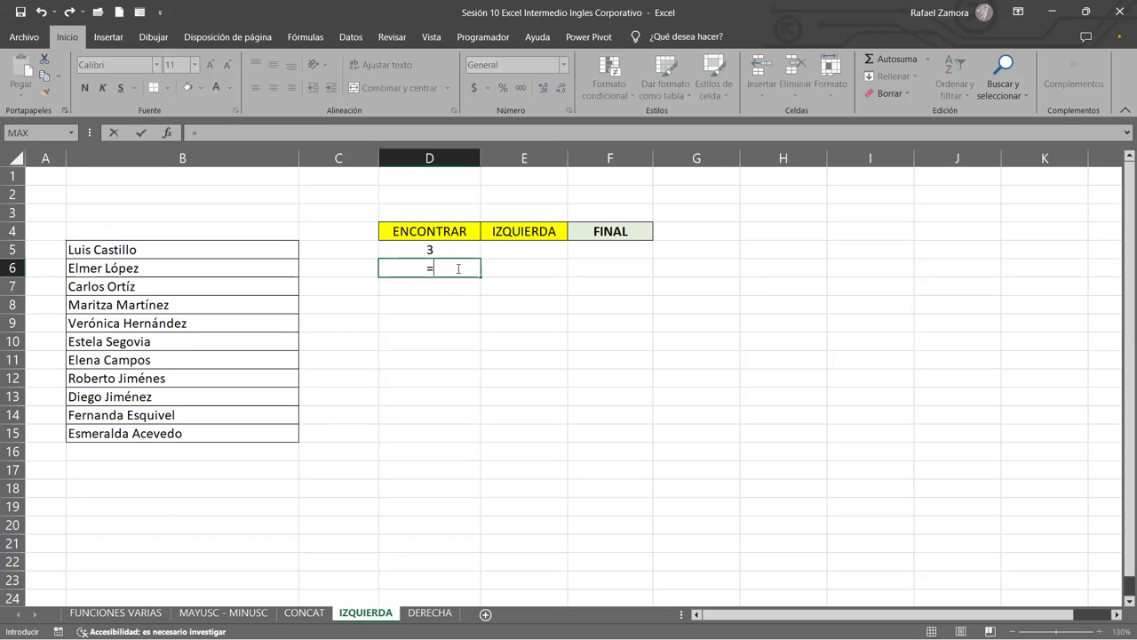
pyautogui.write('encontr')
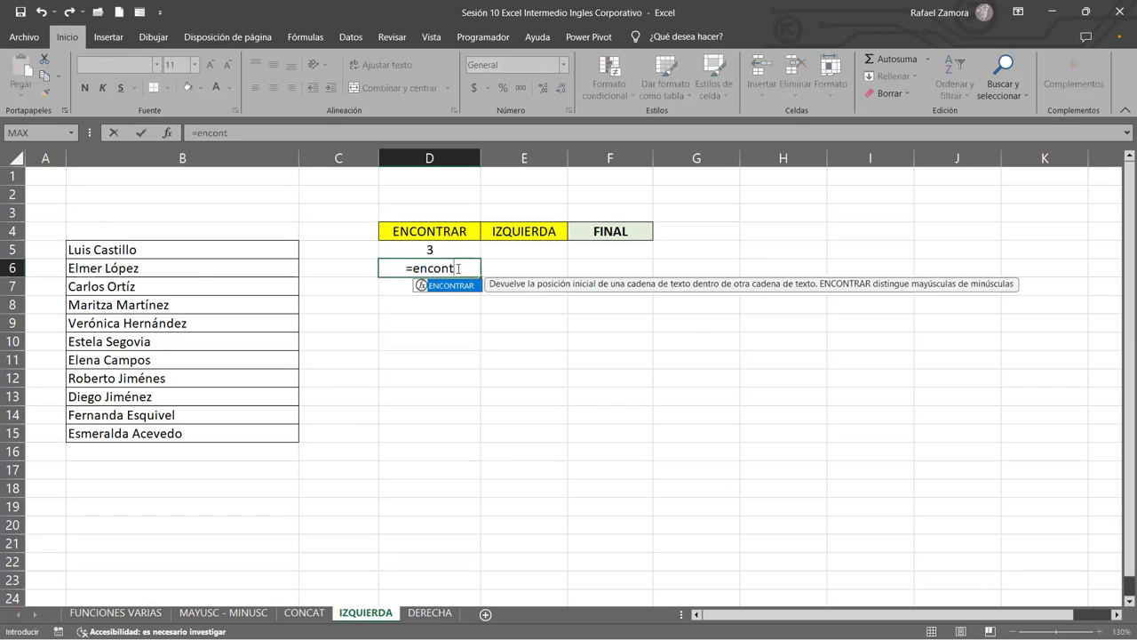
pyautogui.press('Tab')
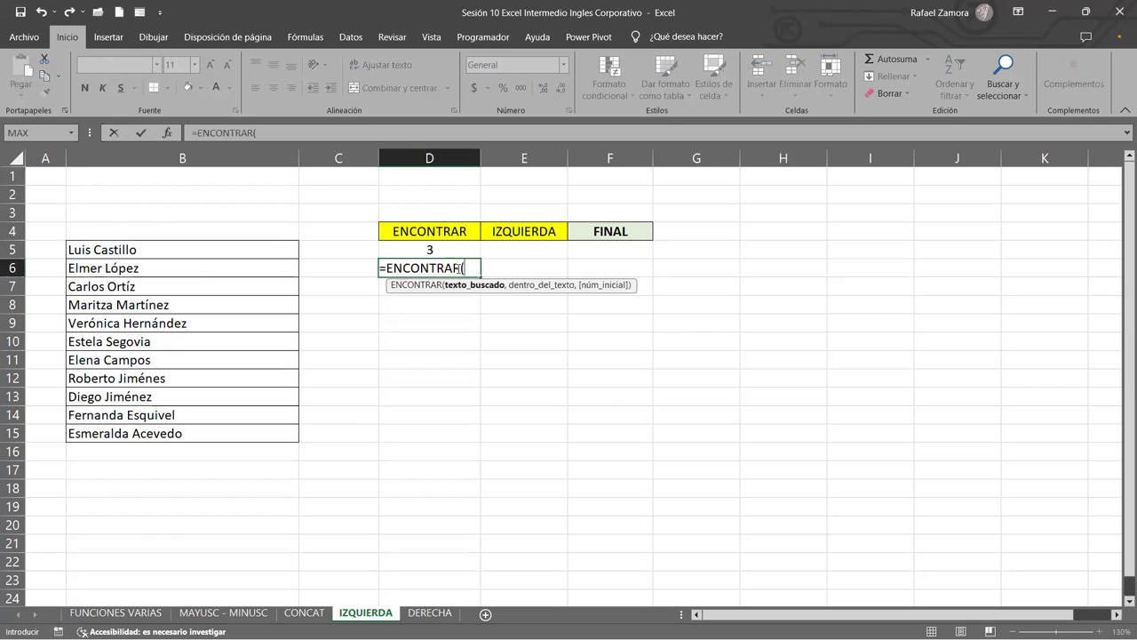
pyautogui.write('"L')
pyautogui.write('"')
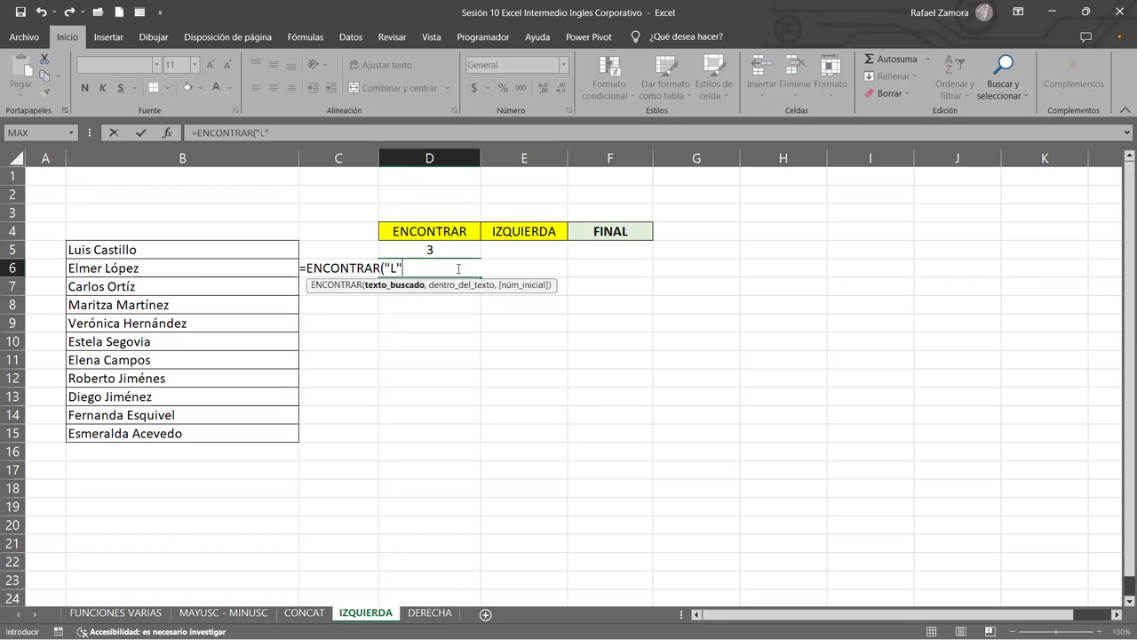
pyautogui.write(',')
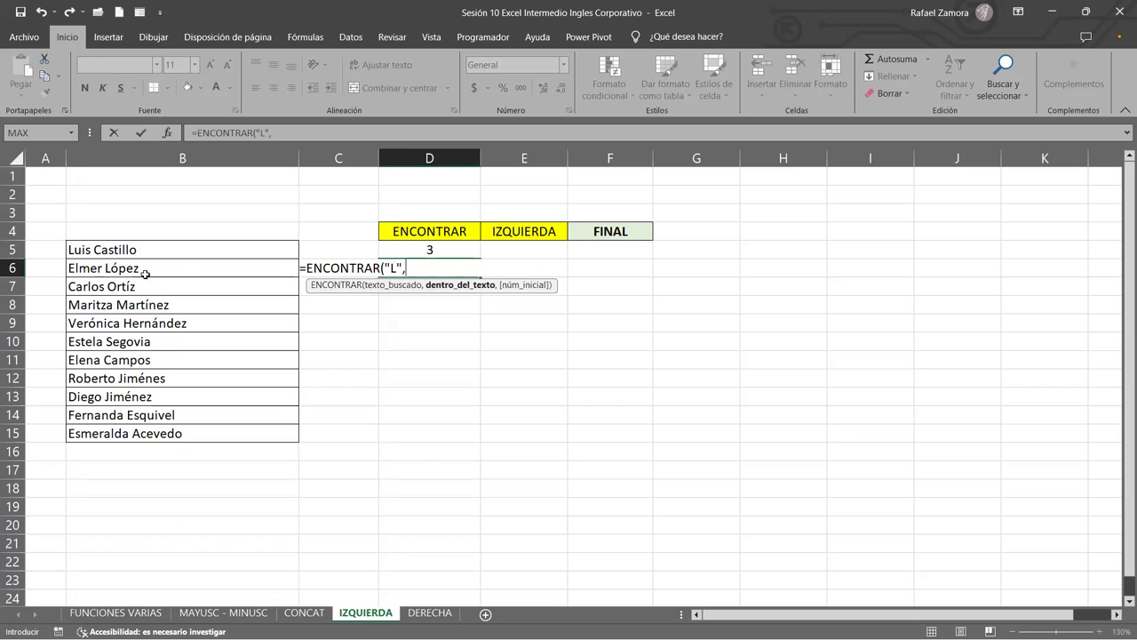
pyautogui.click(148, 268)
pyautogui.write(')')
pyautogui.press('Return')
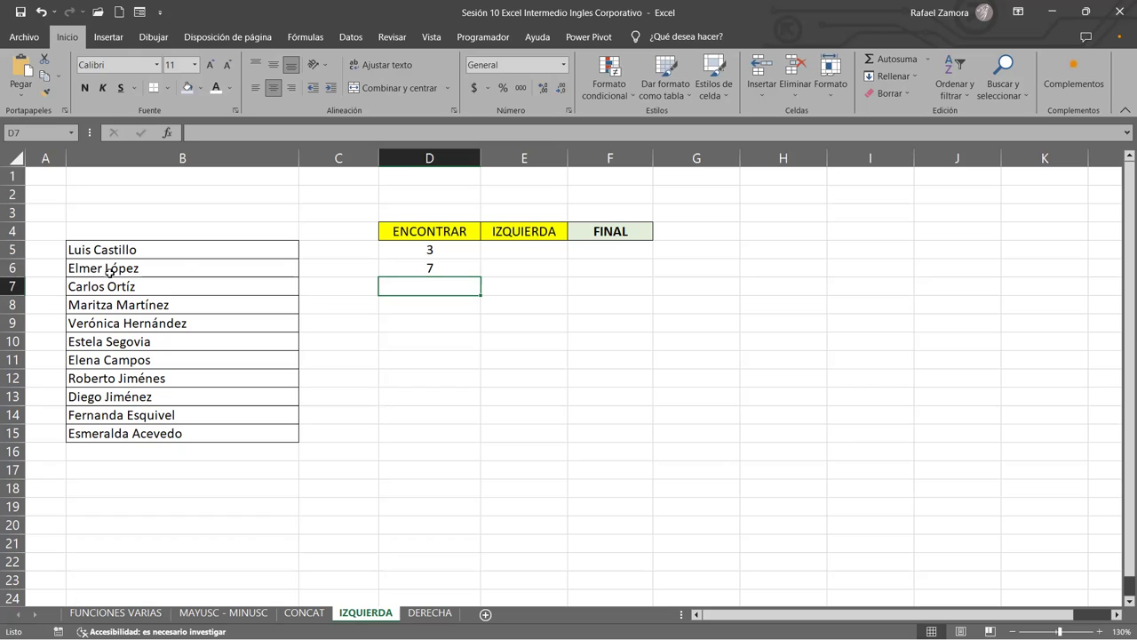
pyautogui.click(452, 267)
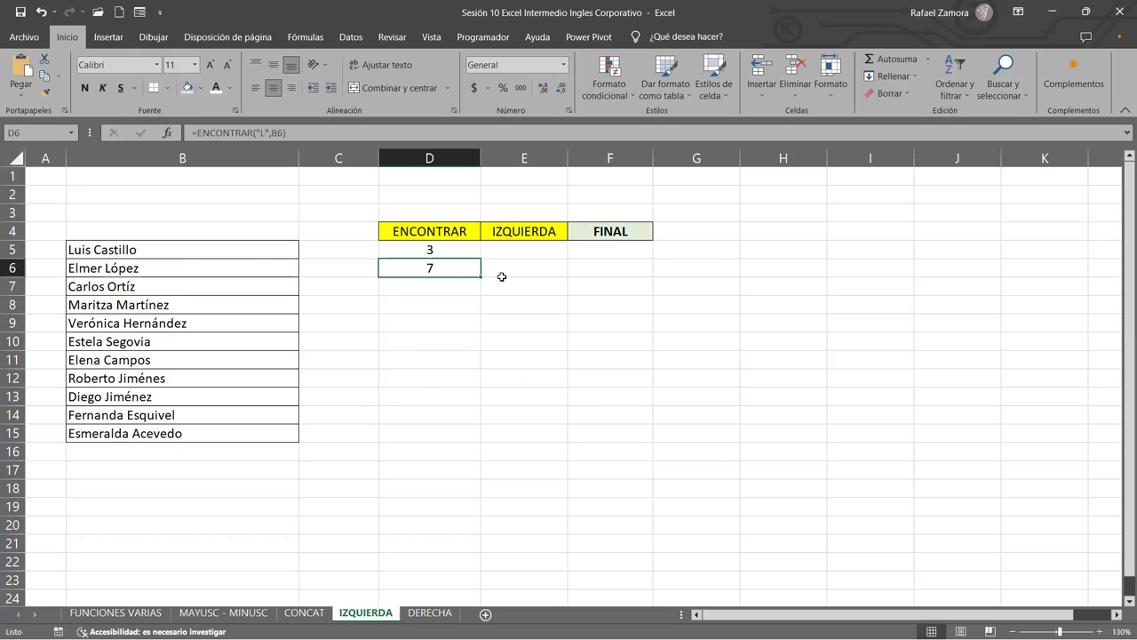
pyautogui.doubleClick(469, 272)
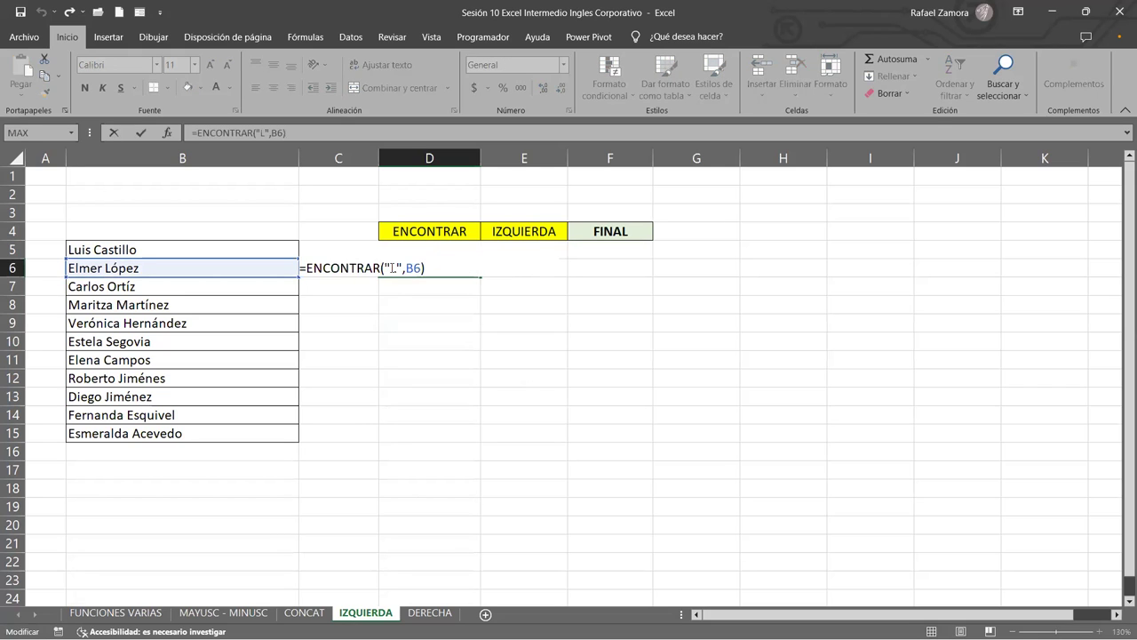
pyautogui.hotkey('ctrl', 'Return')
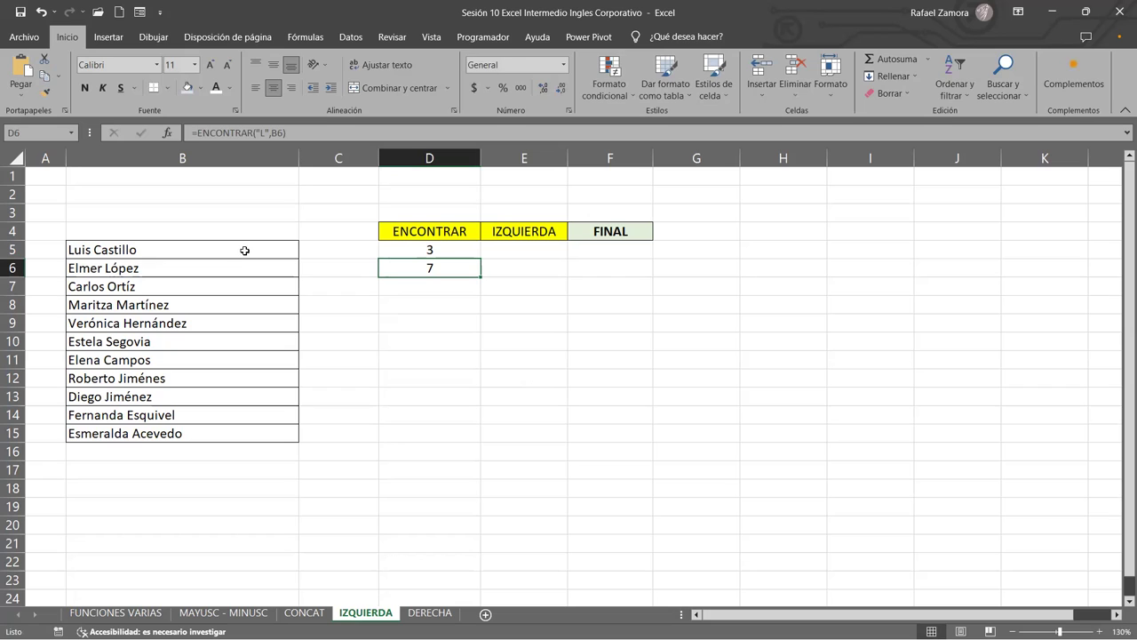
# Change the D6 search letter to lowercase l so the formula returns 2.
pyautogui.doubleClick(436, 268)
pyautogui.moveTo(399, 268); pyautogui.dragTo(391, 267)
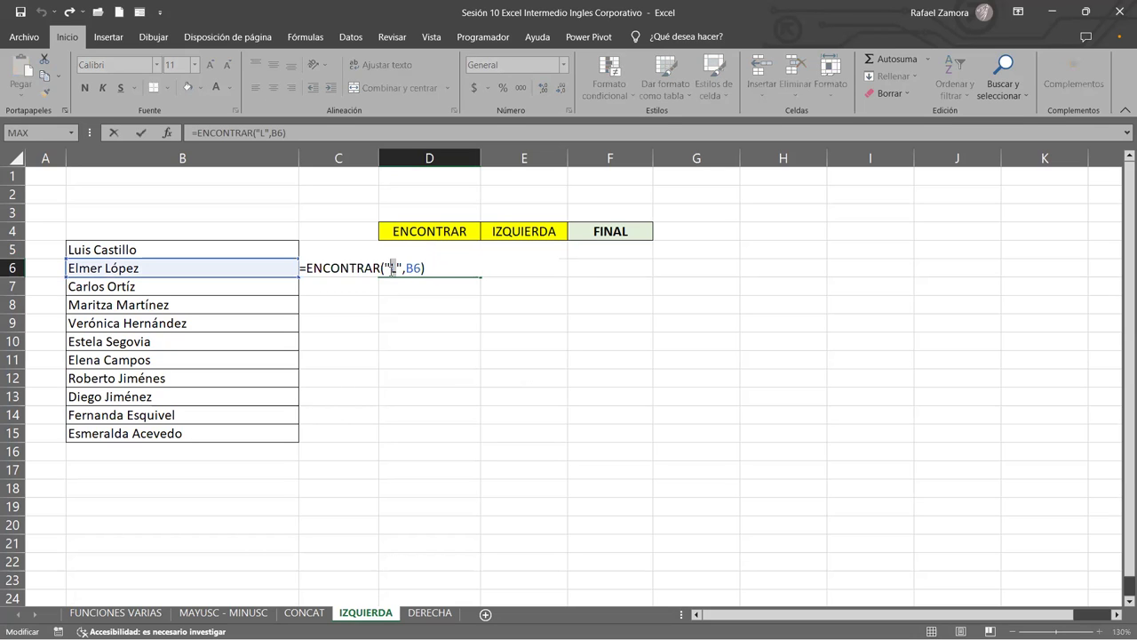
pyautogui.write('l')
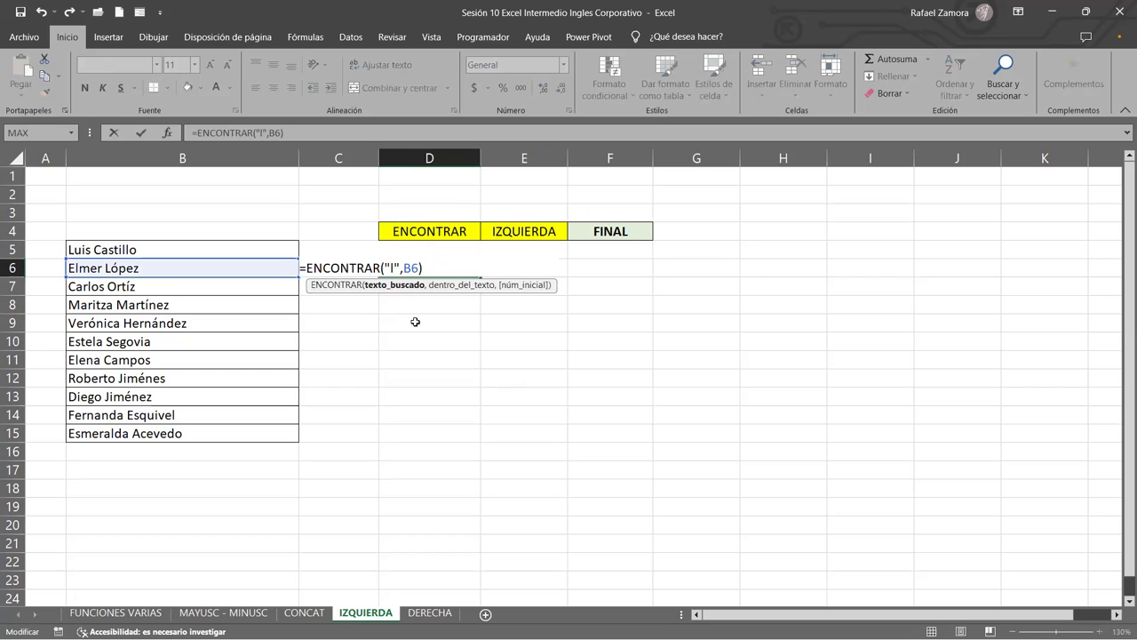
pyautogui.press('Return')
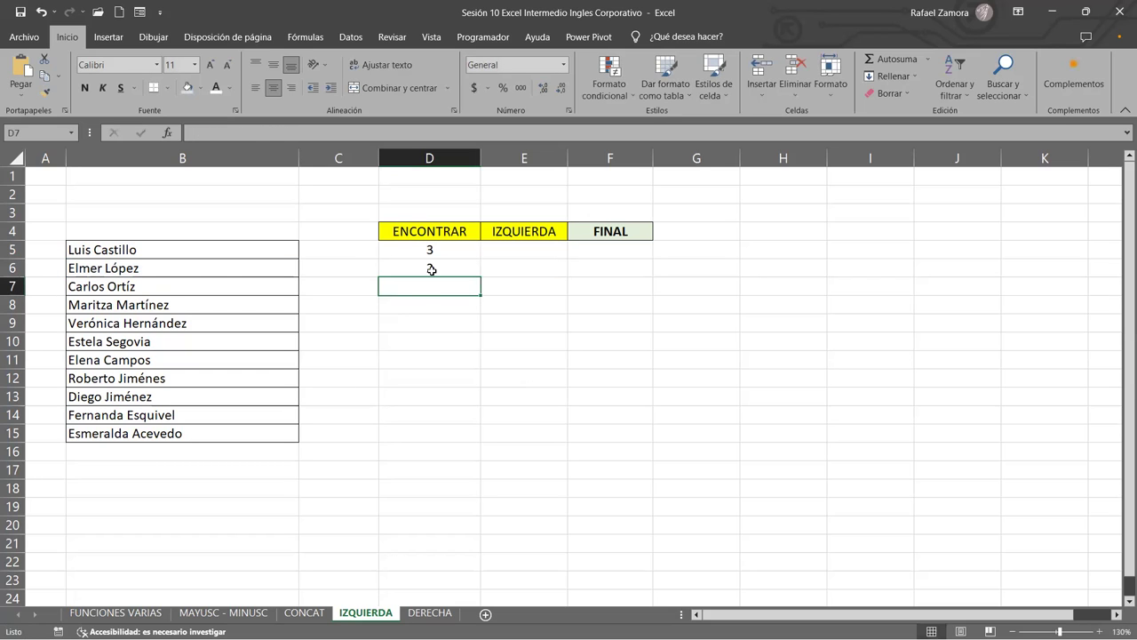
pyautogui.click(432, 269)
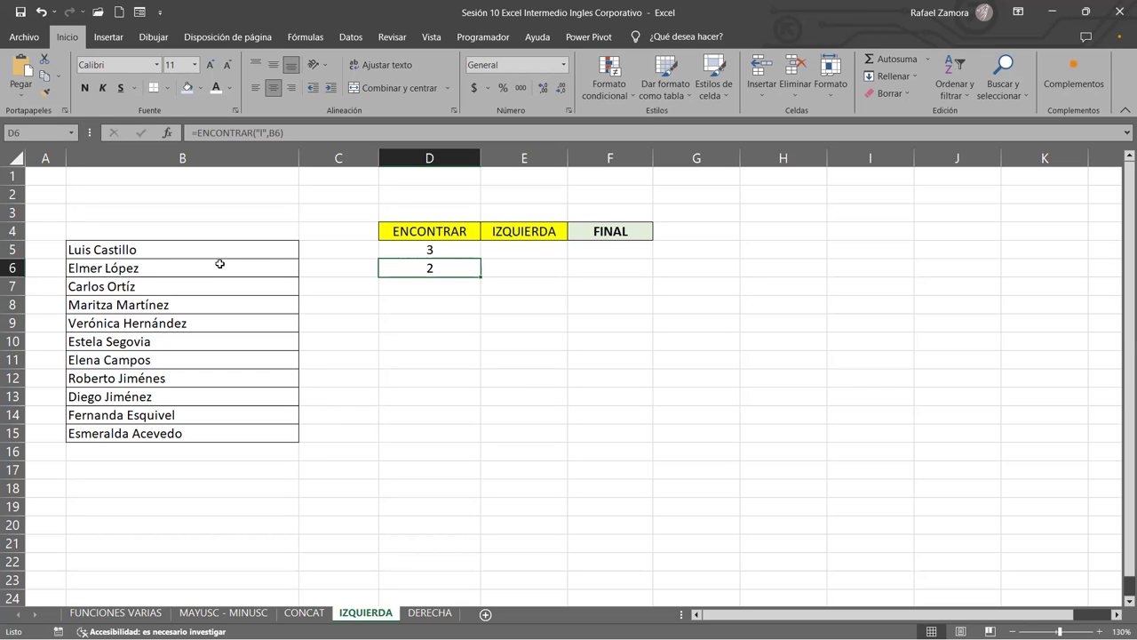
pyautogui.click(422, 288)
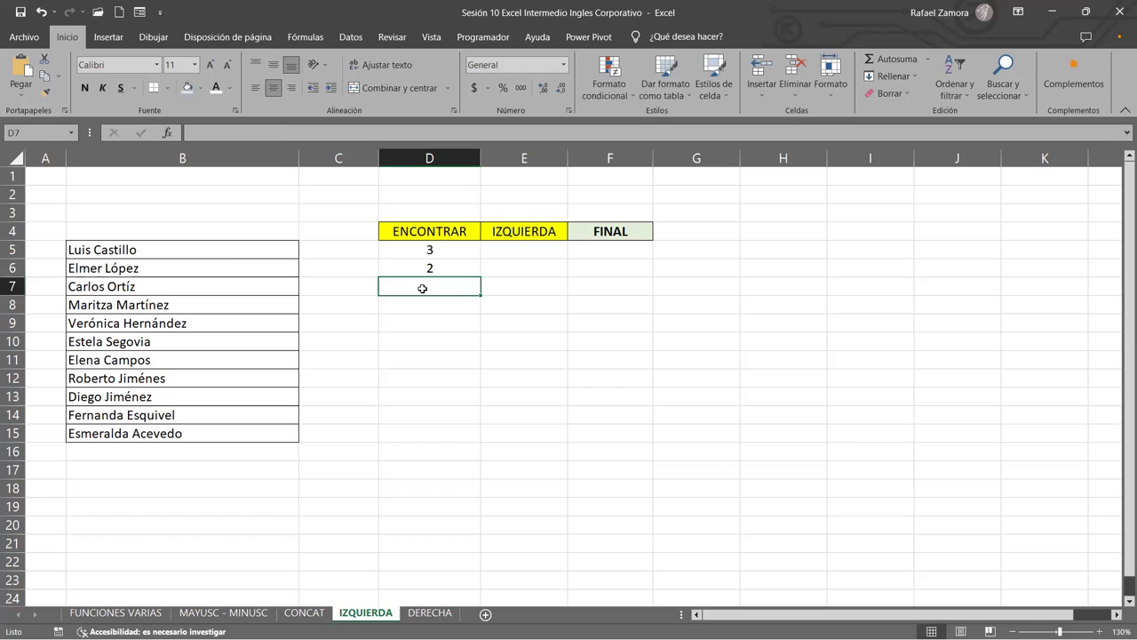
# Enter =ENCONTRAR("M",B8) in D7, returning 1, and move it down to D8.
pyautogui.write('=encn')
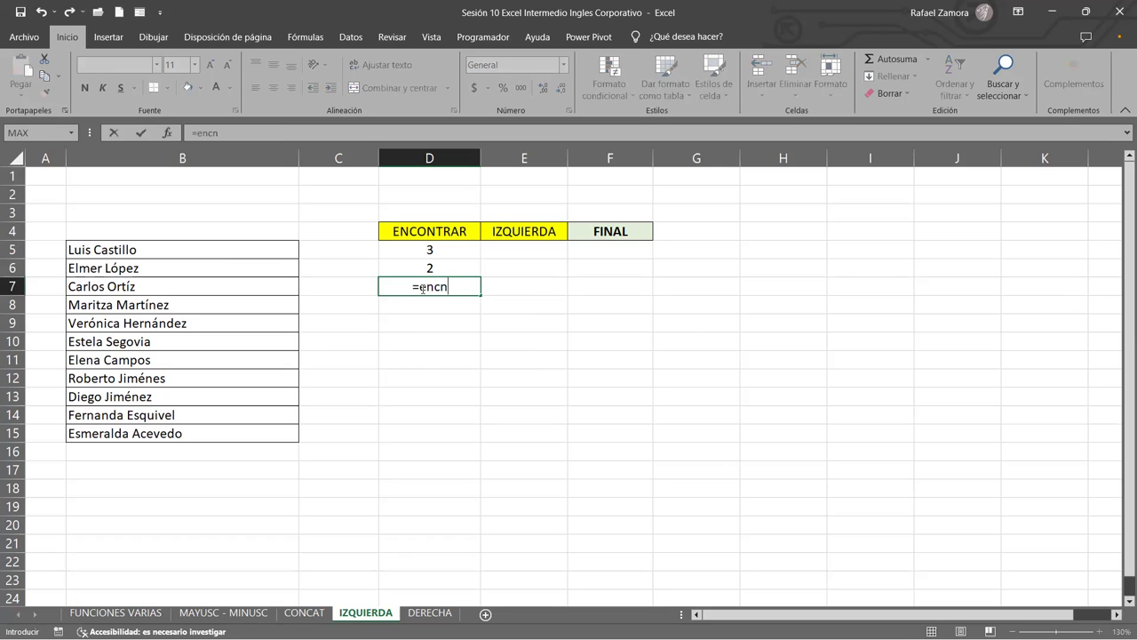
pyautogui.press('Tab')
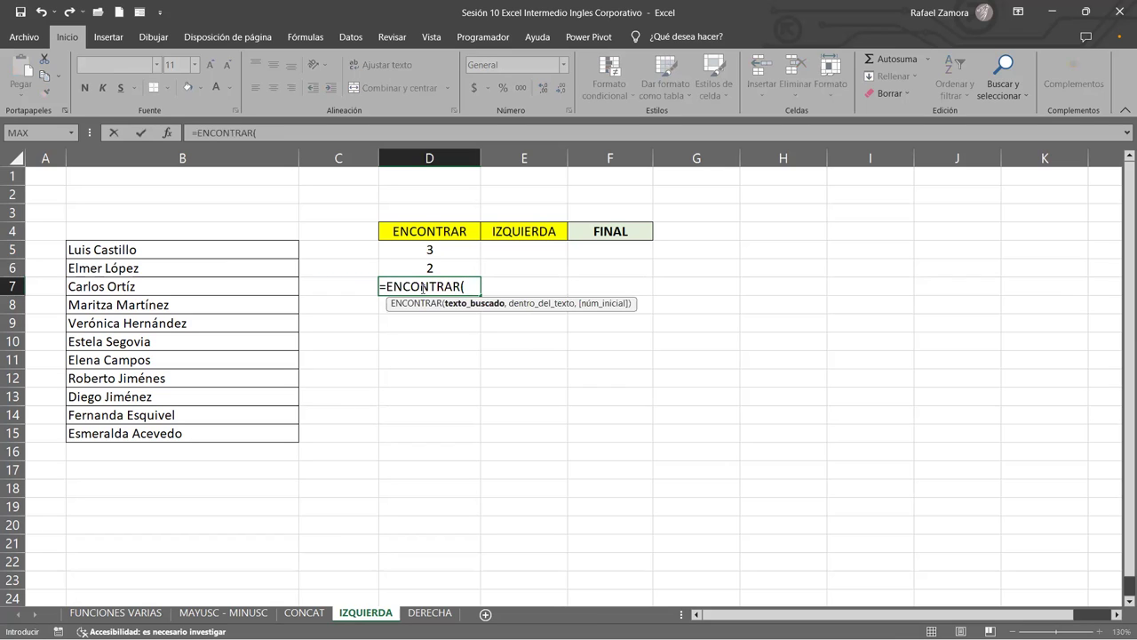
pyautogui.write('"')
pyautogui.write('M"')
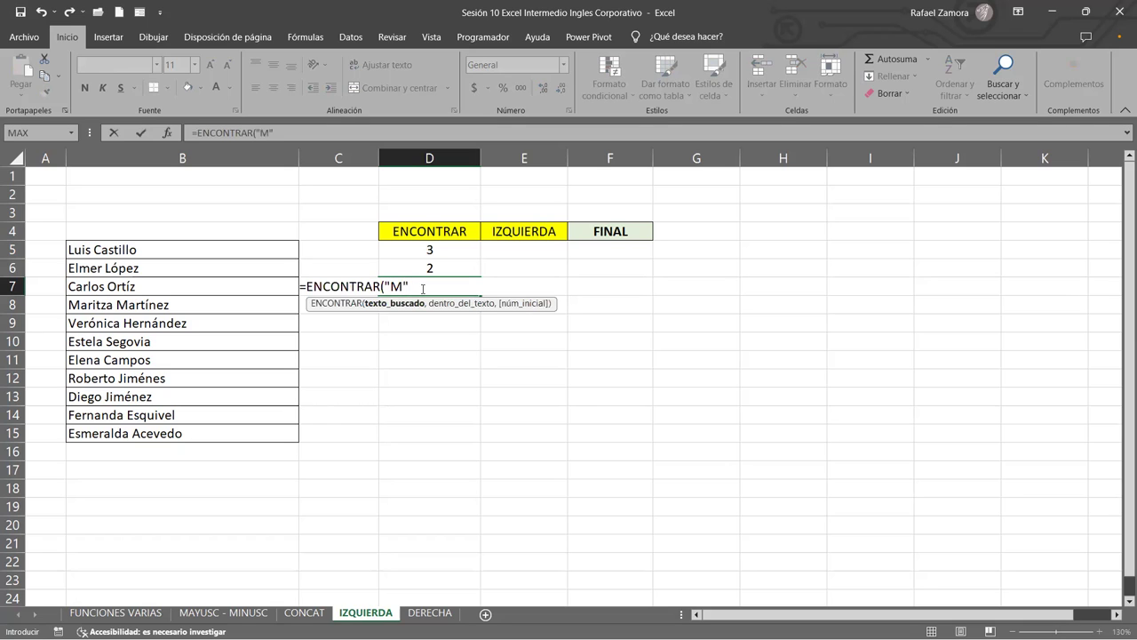
pyautogui.write(',')
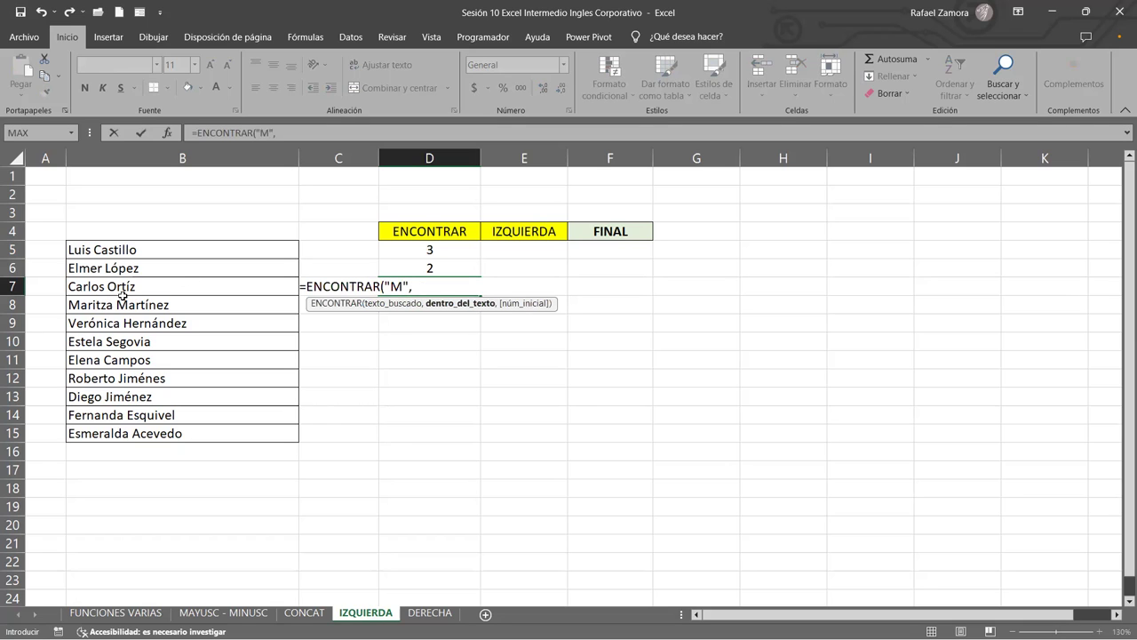
pyautogui.click(149, 310)
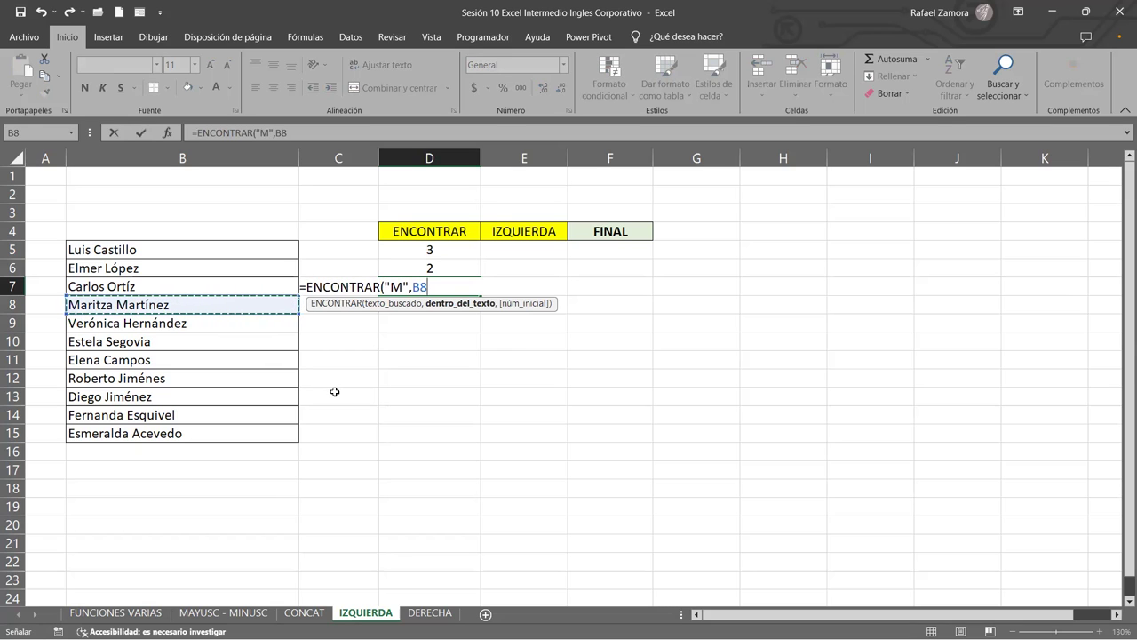
pyautogui.write(')')
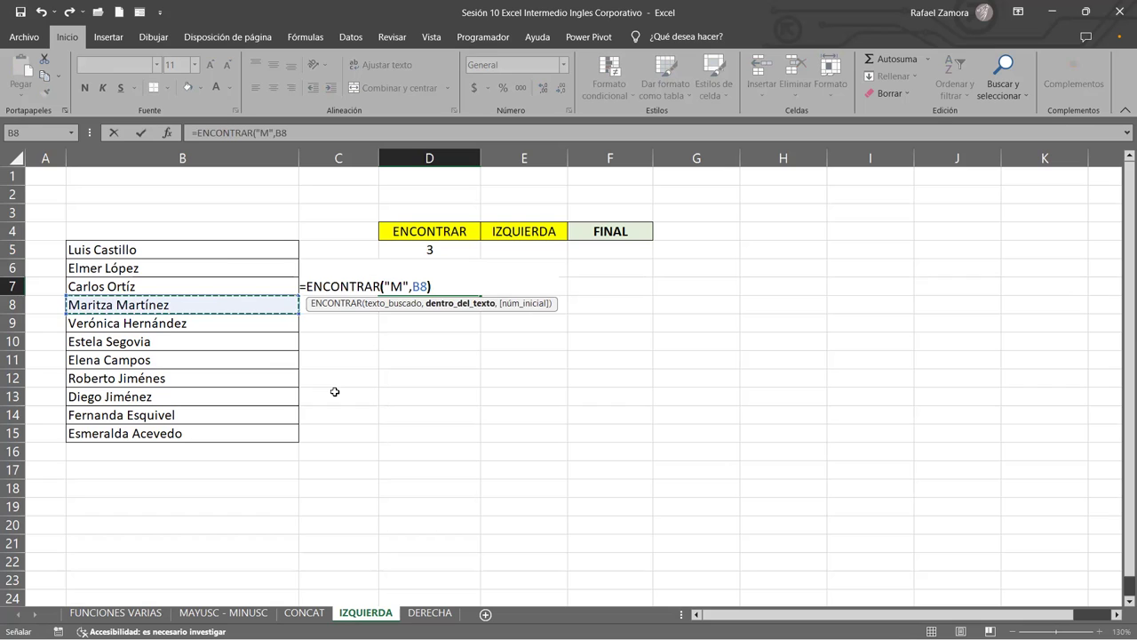
pyautogui.press('Return')
pyautogui.click(446, 287)
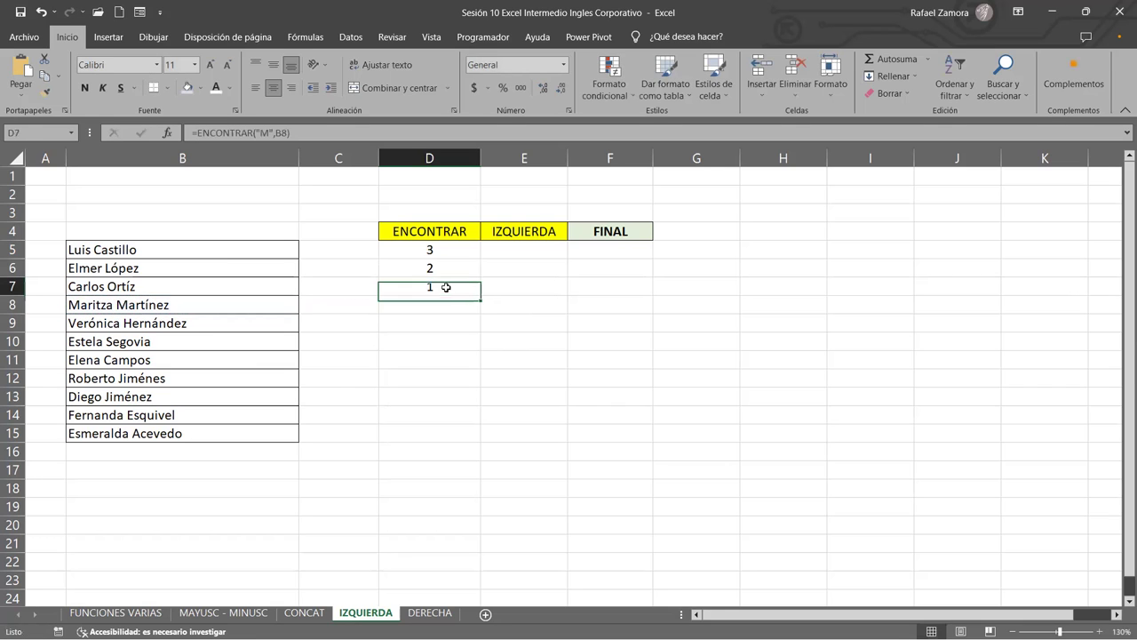
pyautogui.moveTo(457, 298); pyautogui.dragTo(426, 306)
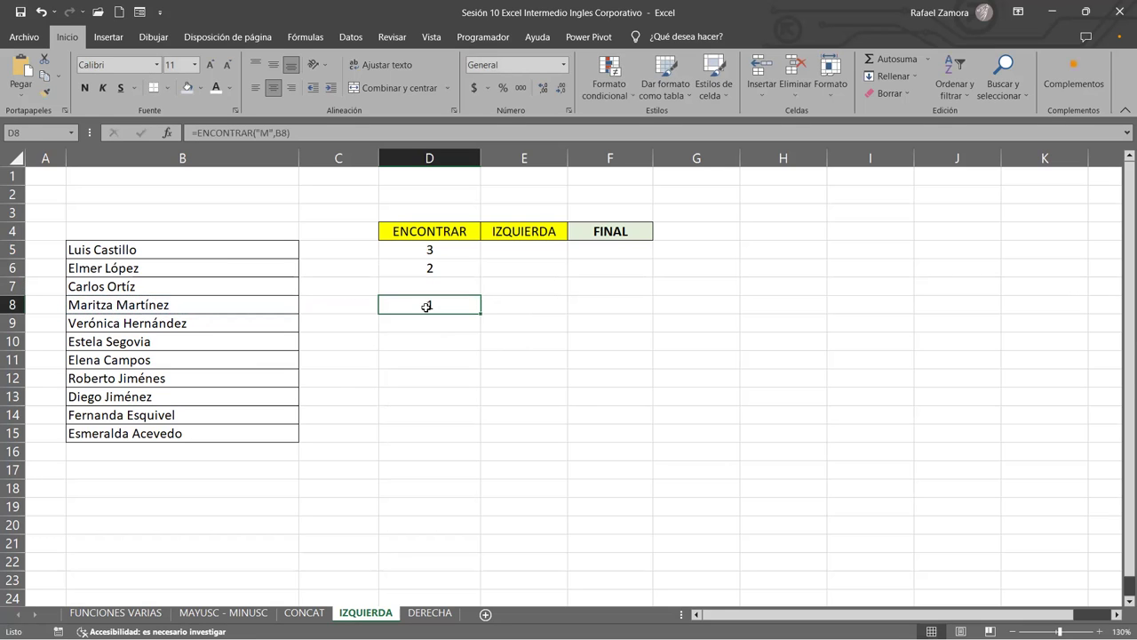
pyautogui.doubleClick(433, 304)
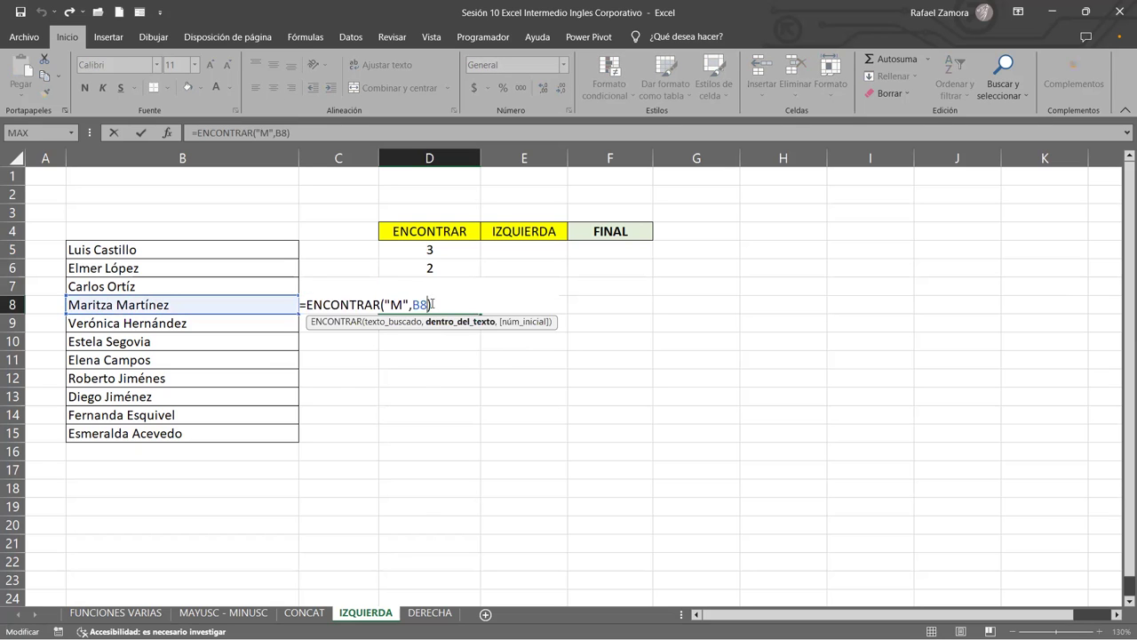
pyautogui.press('Escape')
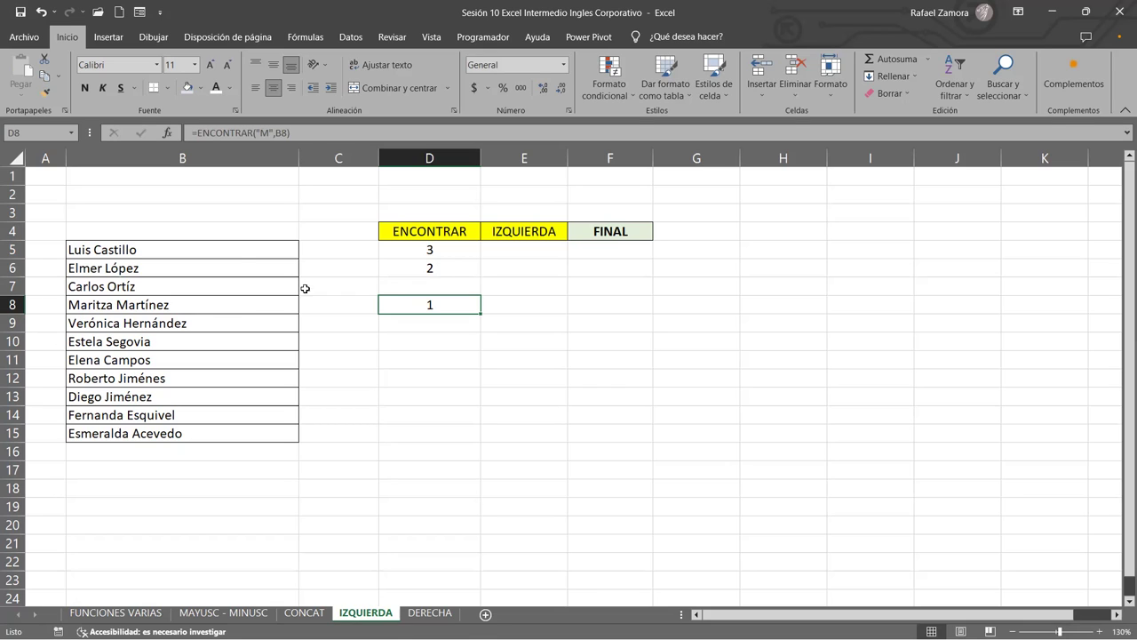
# Add start position 2 so D8 reads =ENCONTRAR("M",B8,2) and returns 9.
pyautogui.doubleClick(440, 303)
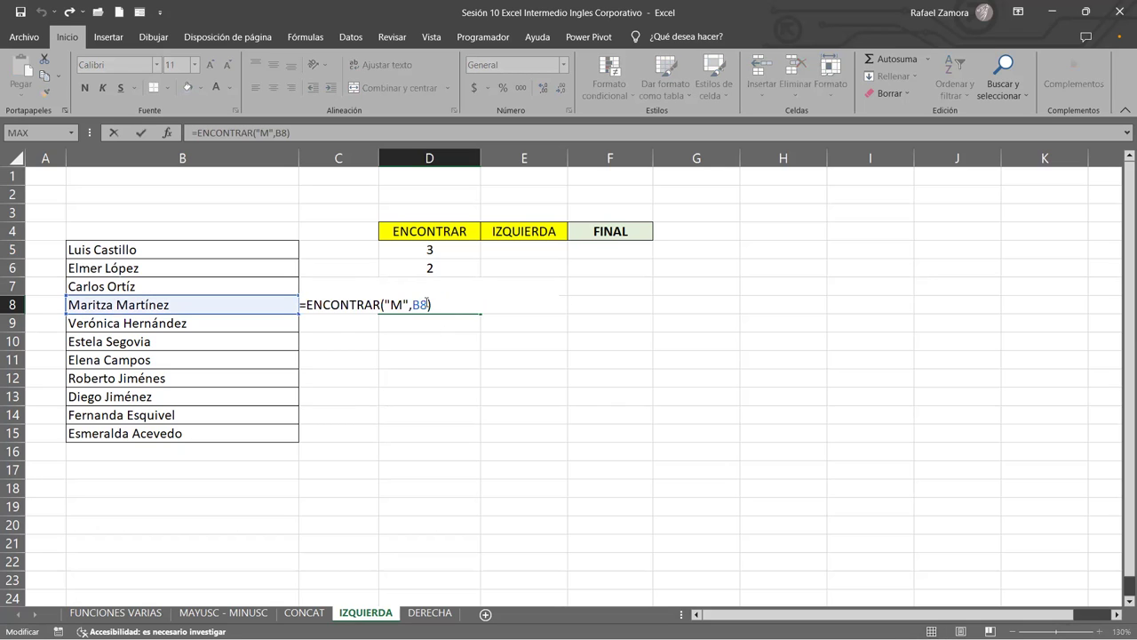
pyautogui.click(428, 304)
pyautogui.write(',')
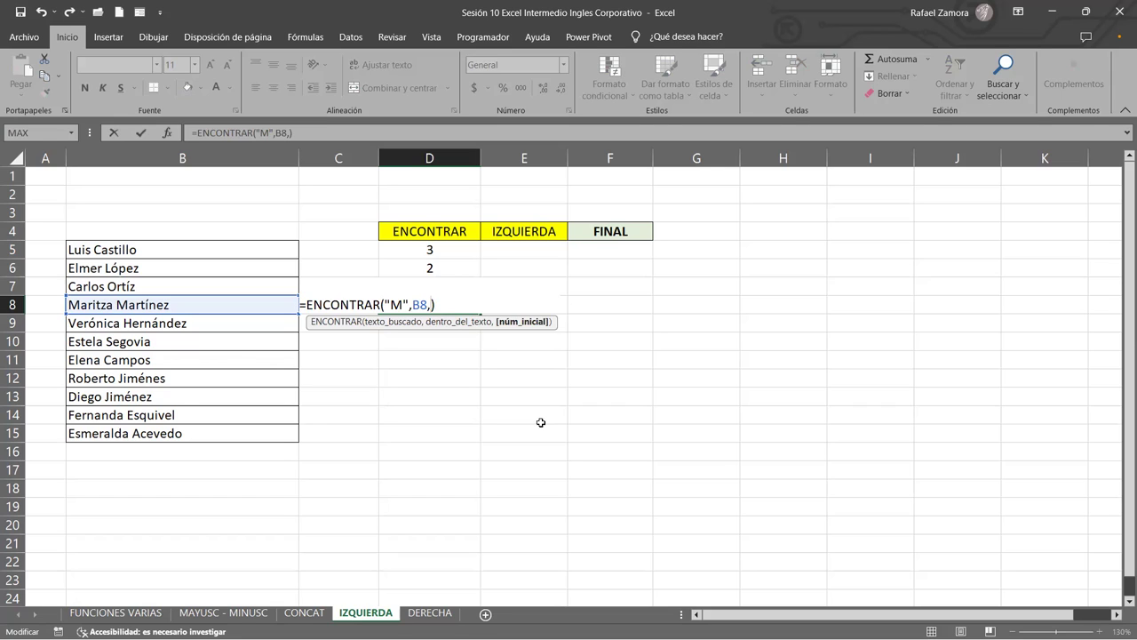
pyautogui.write('2')
pyautogui.press('Return')
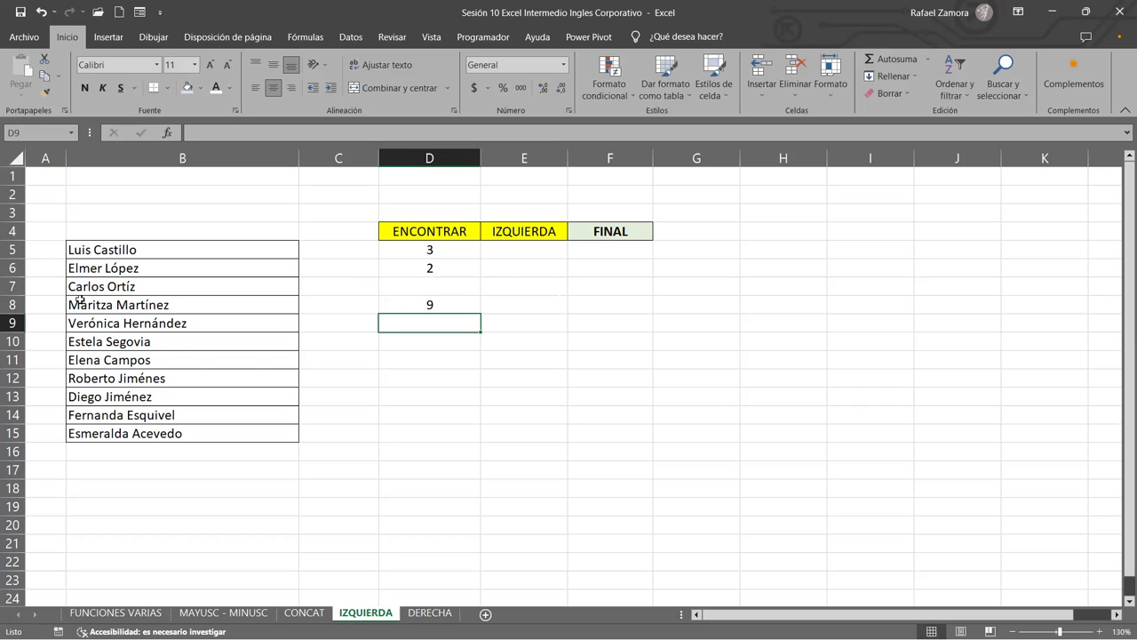
pyautogui.click(459, 309)
# Test a lowercase m in the D8 formula, then undo it to restore 9.
pyautogui.doubleClick(459, 308)
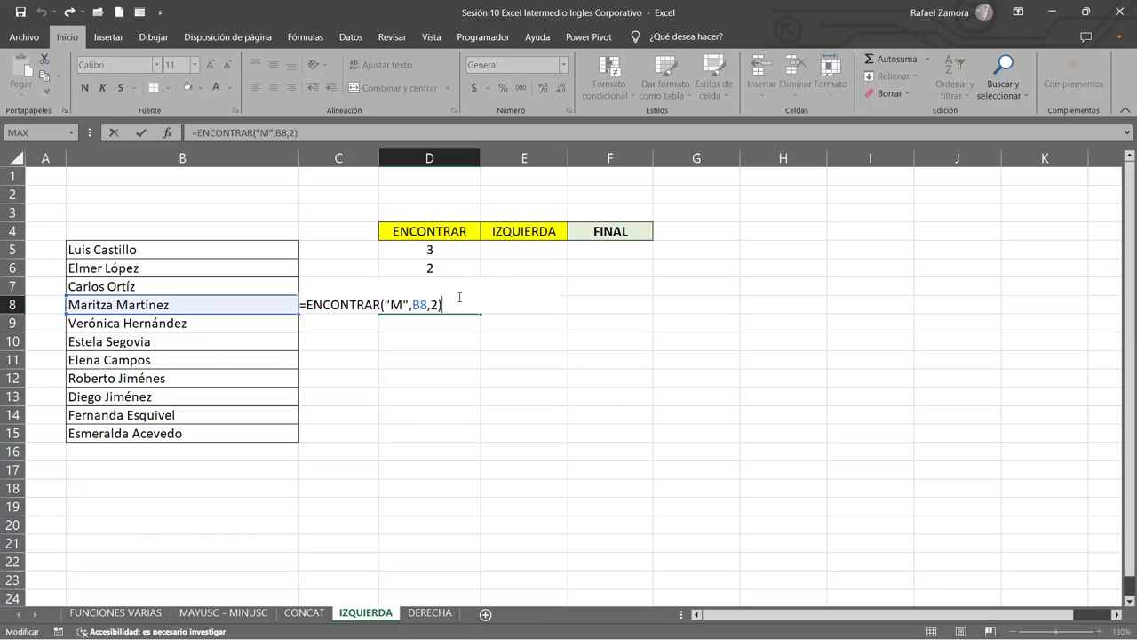
pyautogui.doubleClick(396, 305)
pyautogui.write('m')
pyautogui.press('Return')
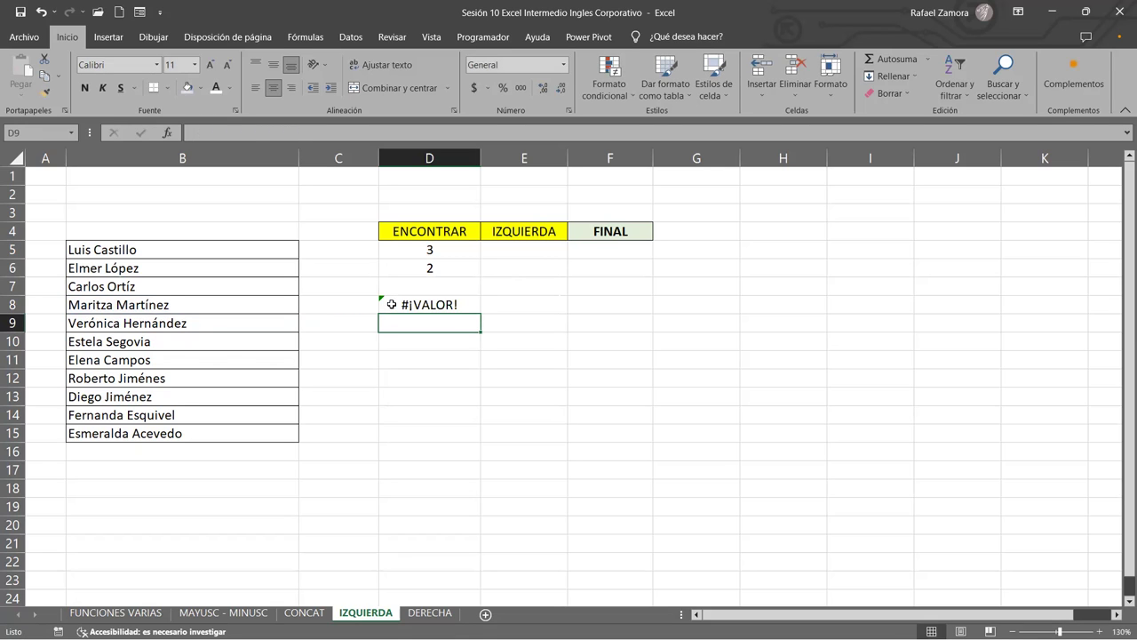
pyautogui.hotkey('ctrl', 'z')
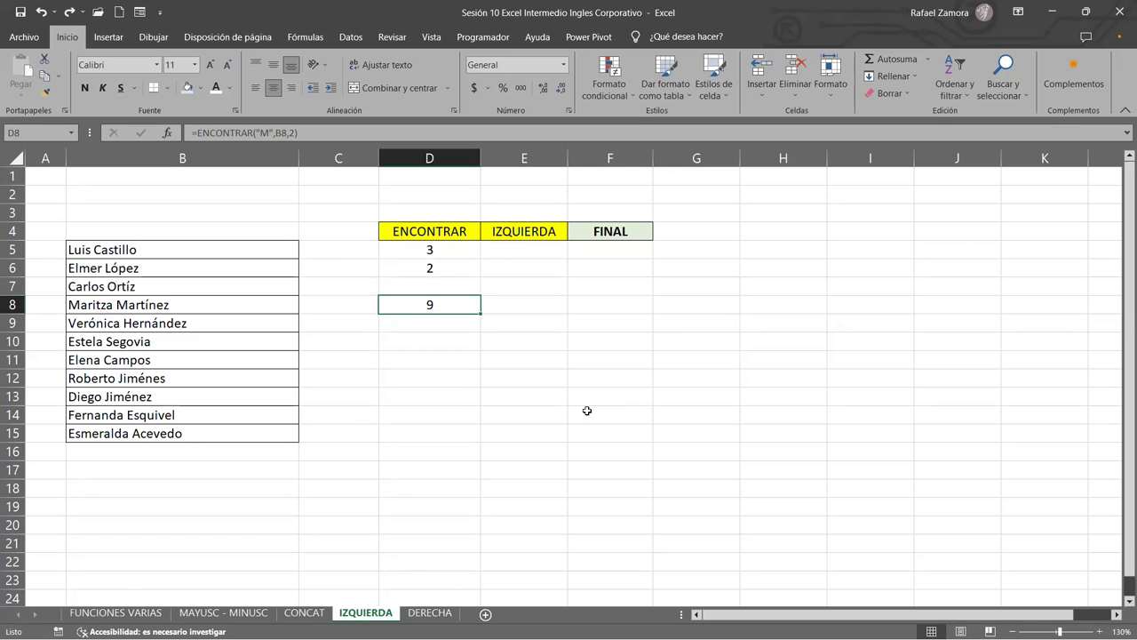
pyautogui.click(449, 283)
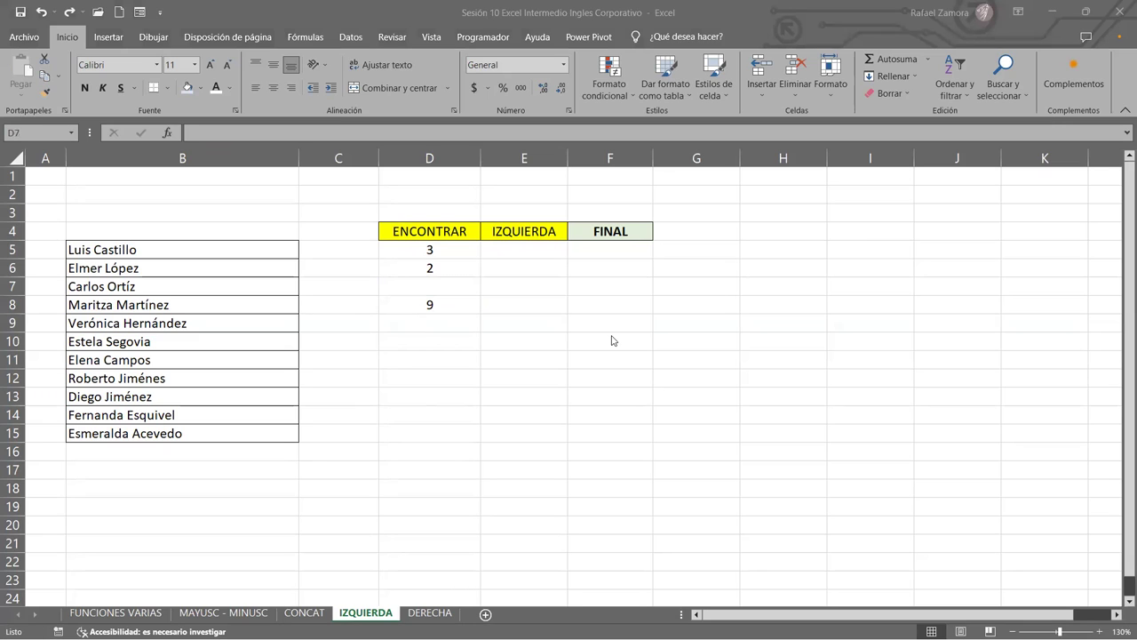
# Add the note 'Sensible a Mayuscula y Minuscula' to the ENCONTRAR header in D4.
pyautogui.click(461, 231)
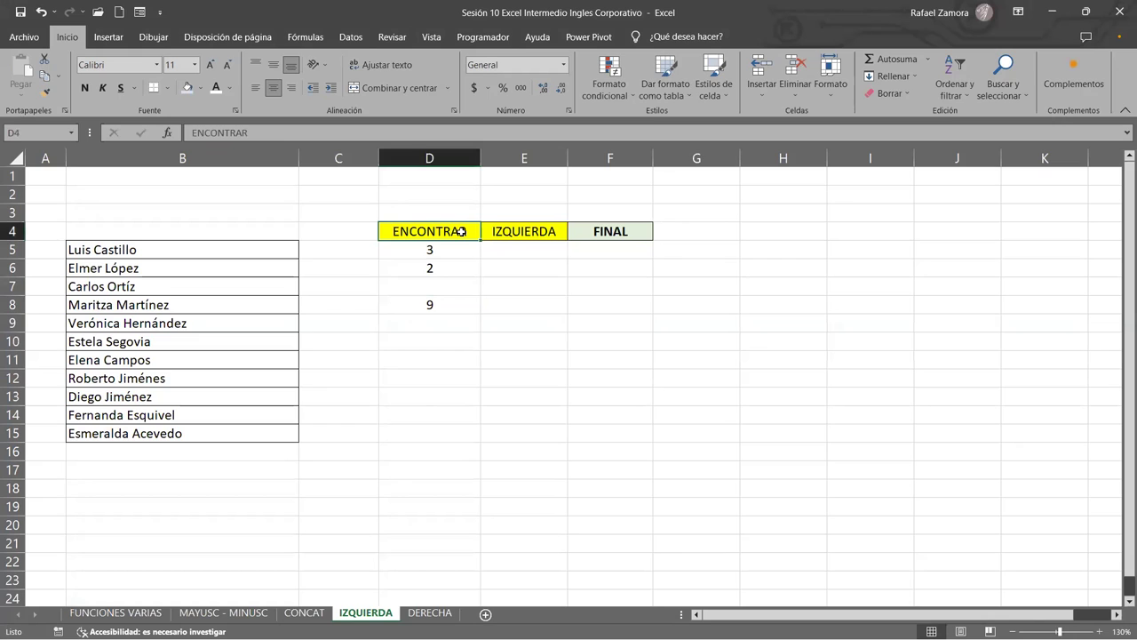
pyautogui.rightClick(461, 231)
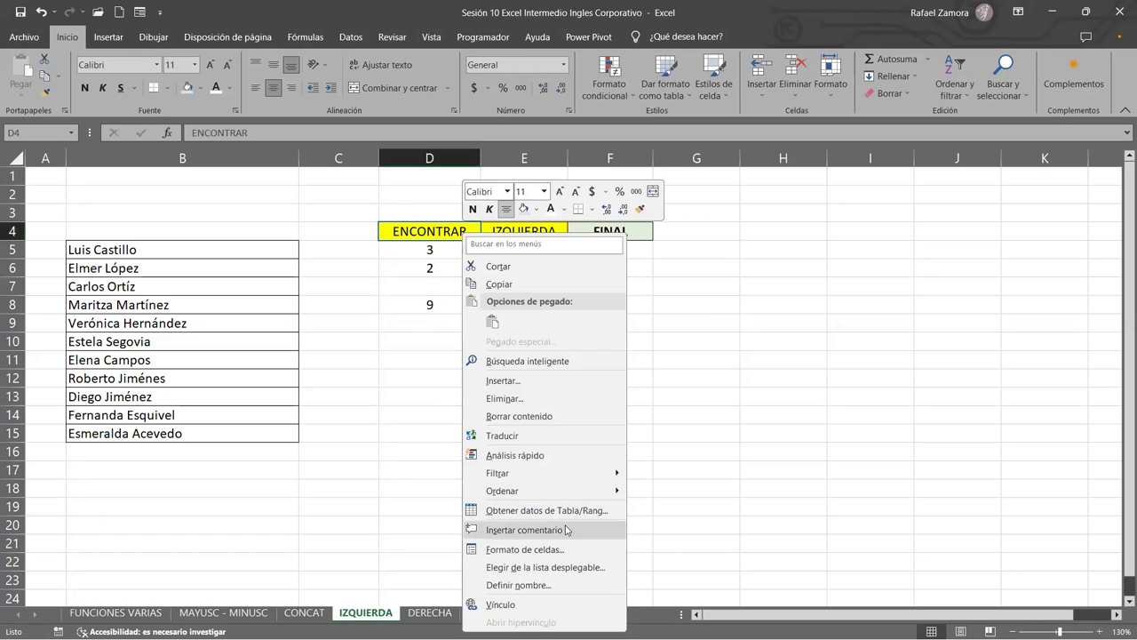
pyautogui.click(566, 530)
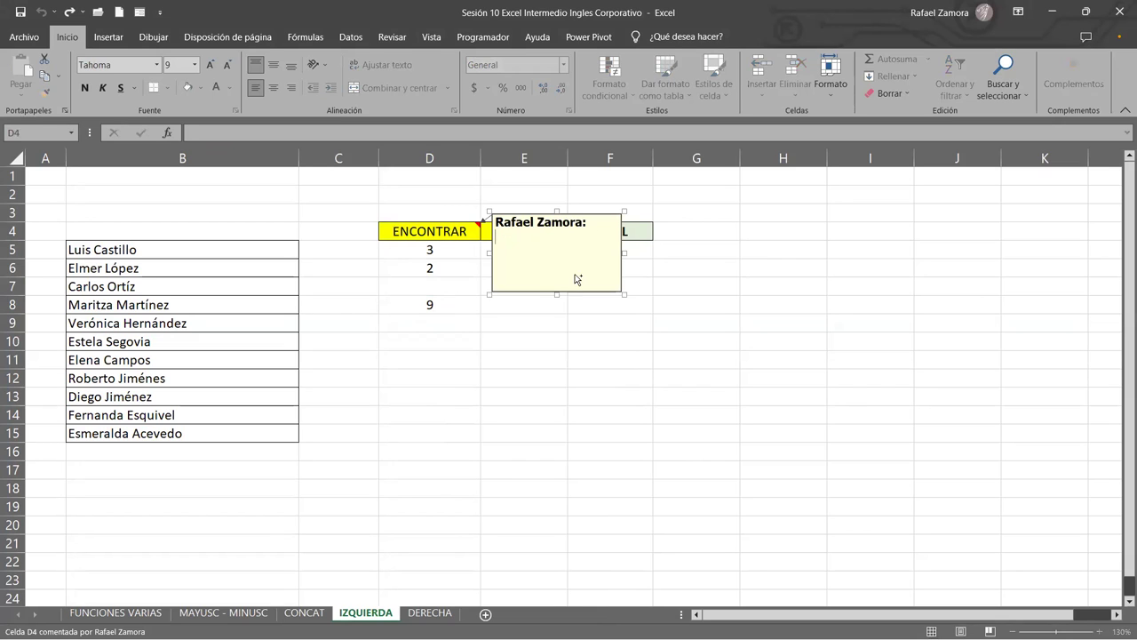
pyautogui.click(522, 339)
pyautogui.click(525, 248)
pyautogui.write('Sensible a Mayuscula y Minuscula')
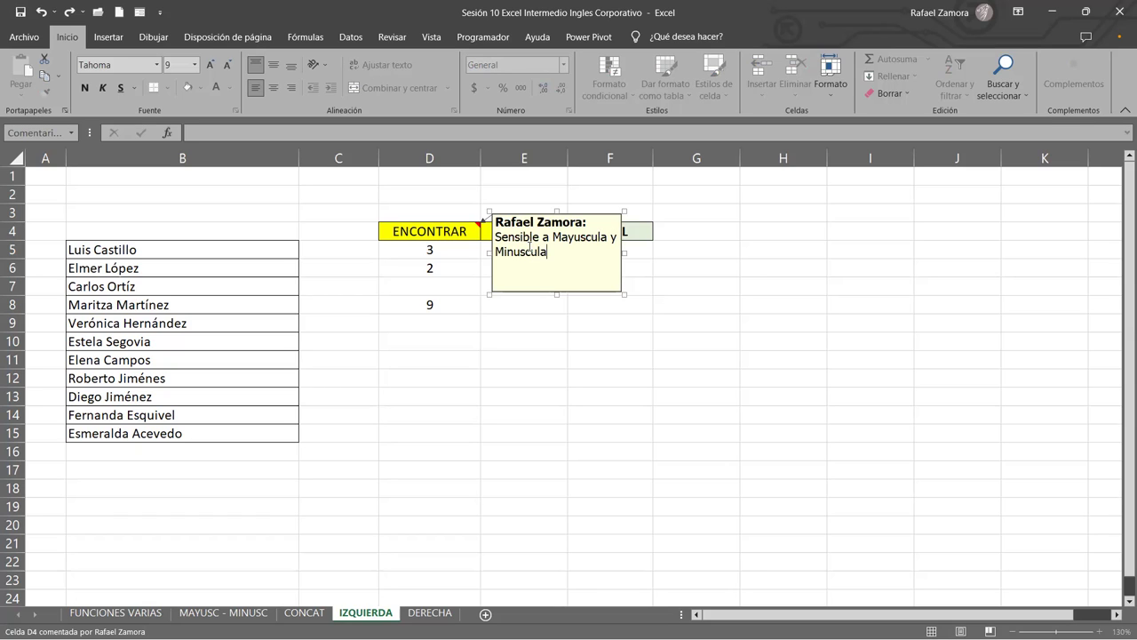
pyautogui.click(743, 343)
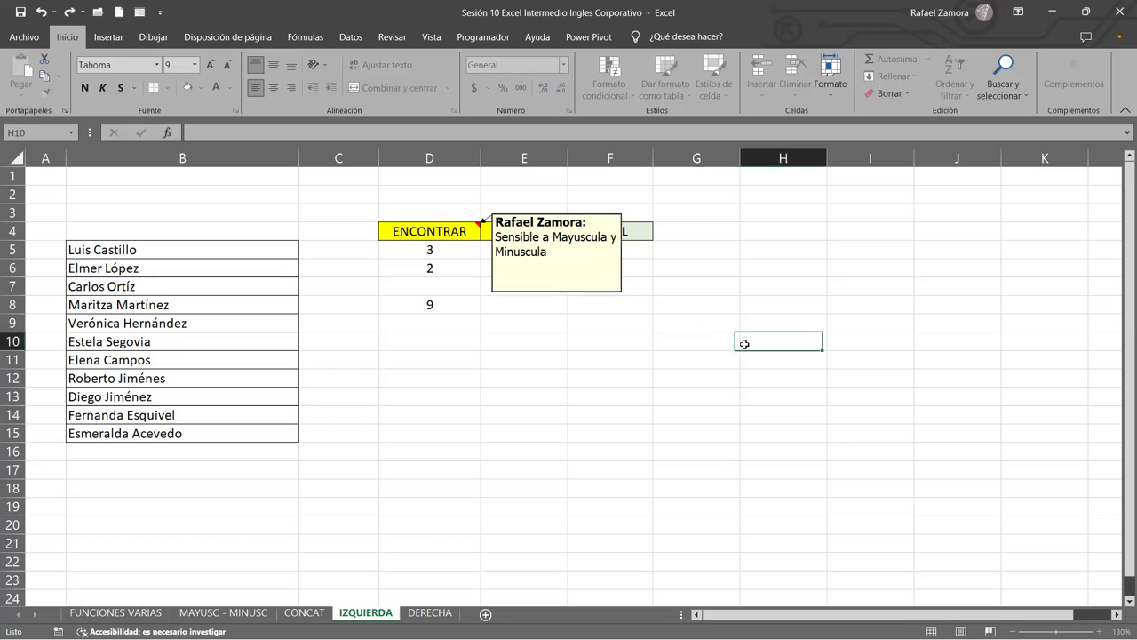
# Hide the D4 header note and select cell E5.
pyautogui.click(487, 237)
pyautogui.click(457, 232)
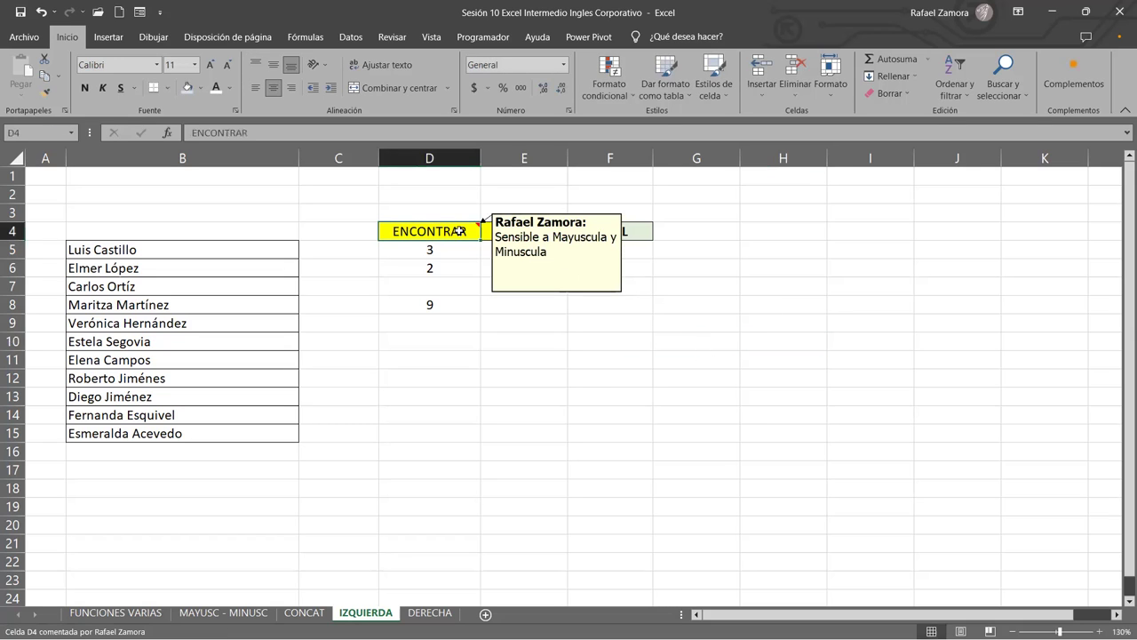
pyautogui.click(477, 366)
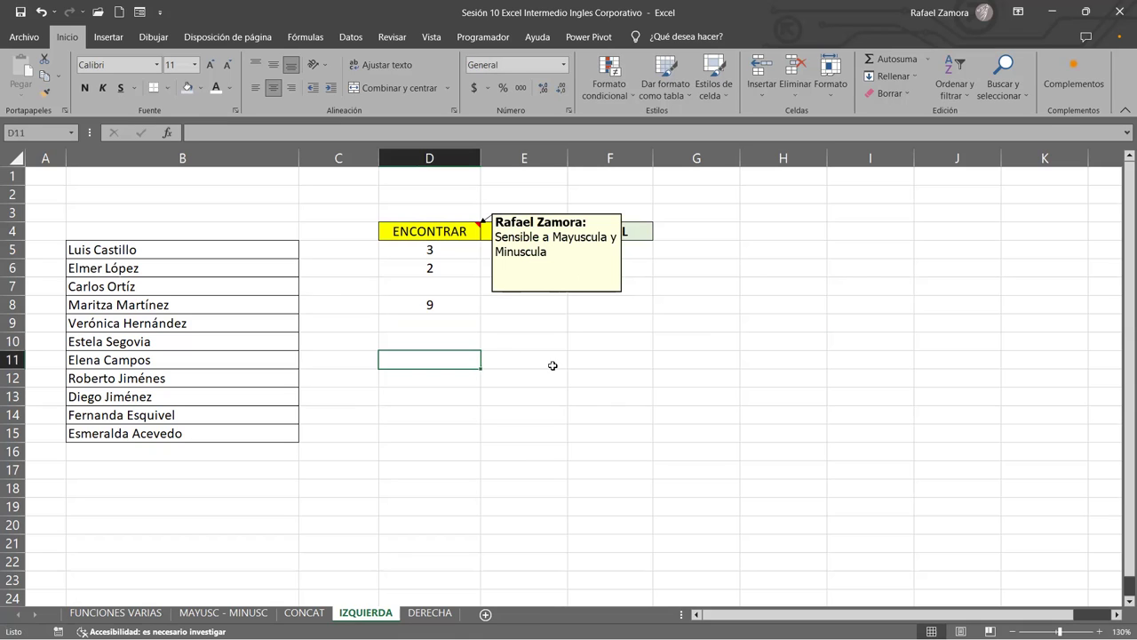
pyautogui.click(453, 215)
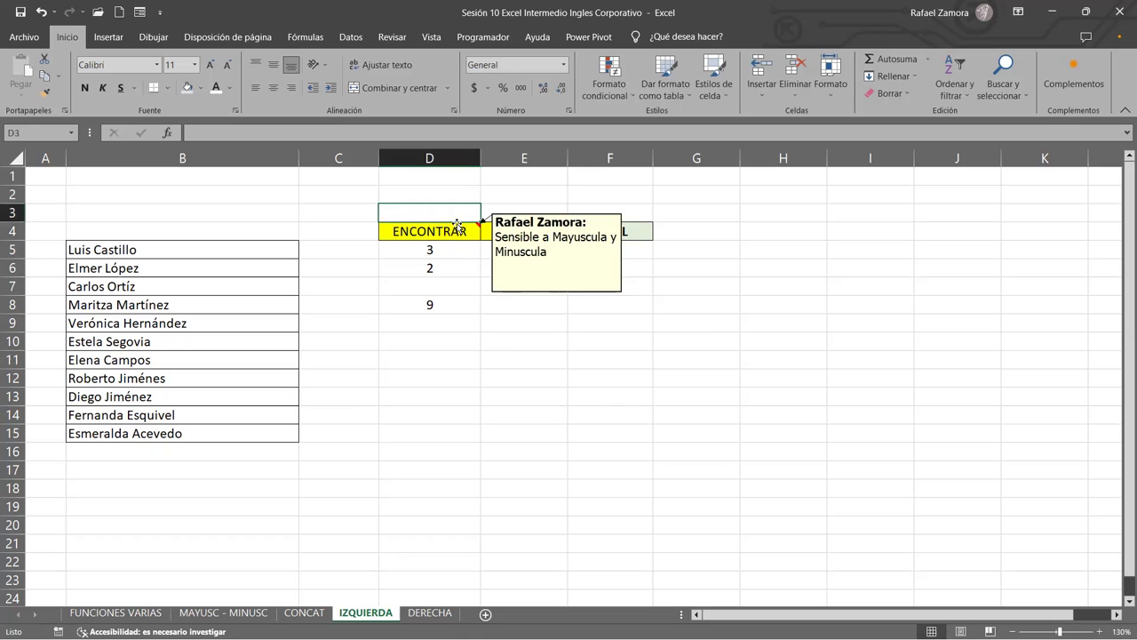
pyautogui.click(455, 230)
pyautogui.rightClick(463, 229)
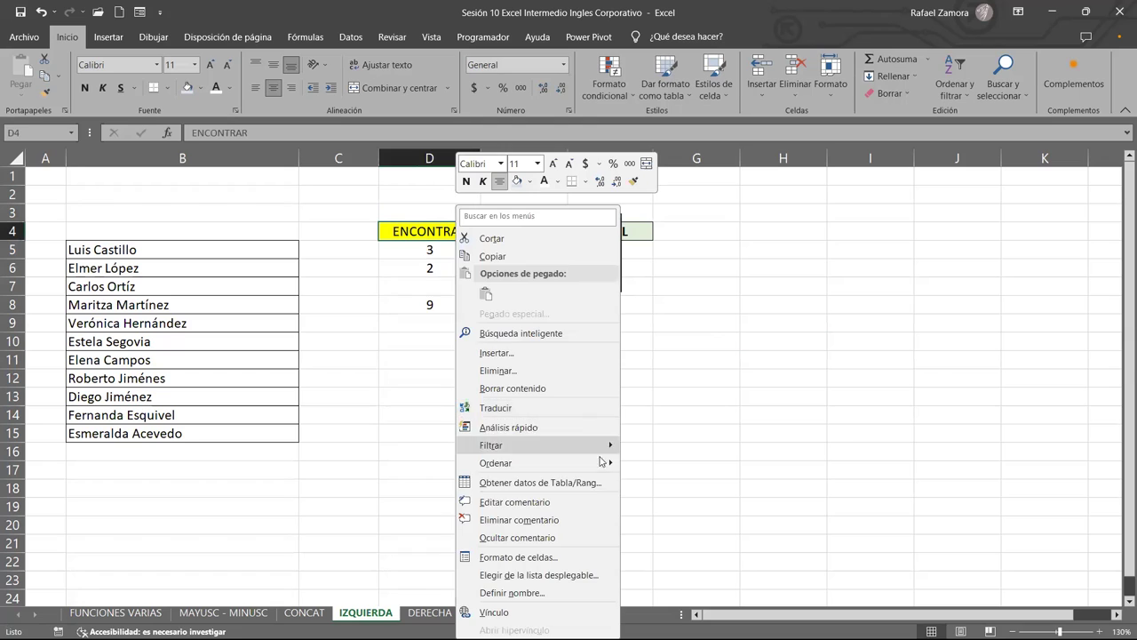
pyautogui.click(597, 539)
pyautogui.click(527, 250)
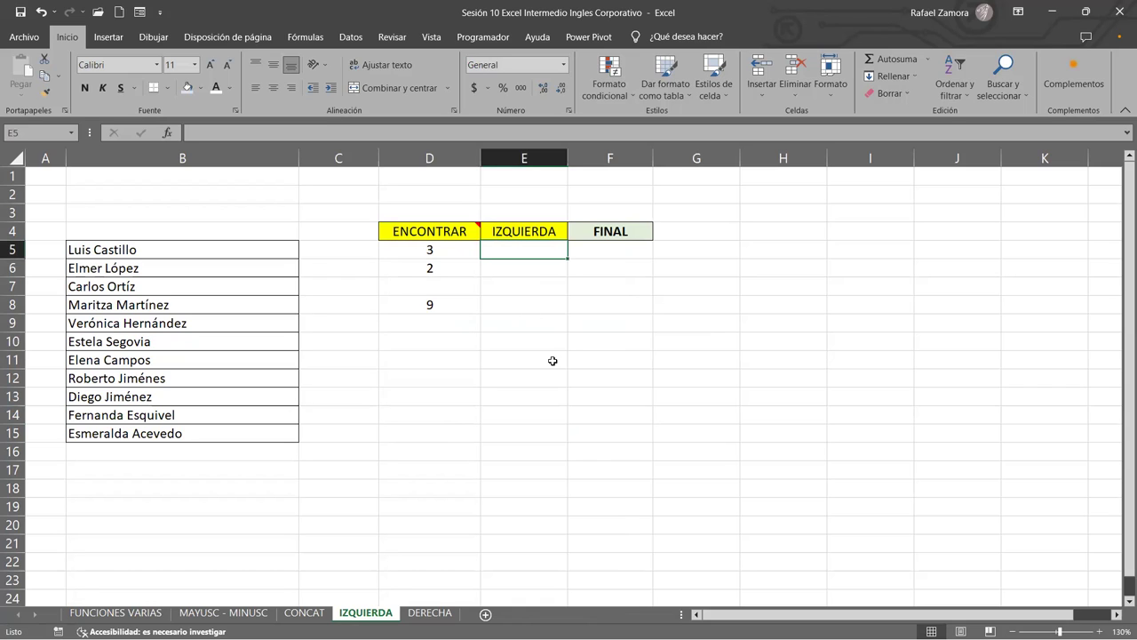
pyautogui.write('=')
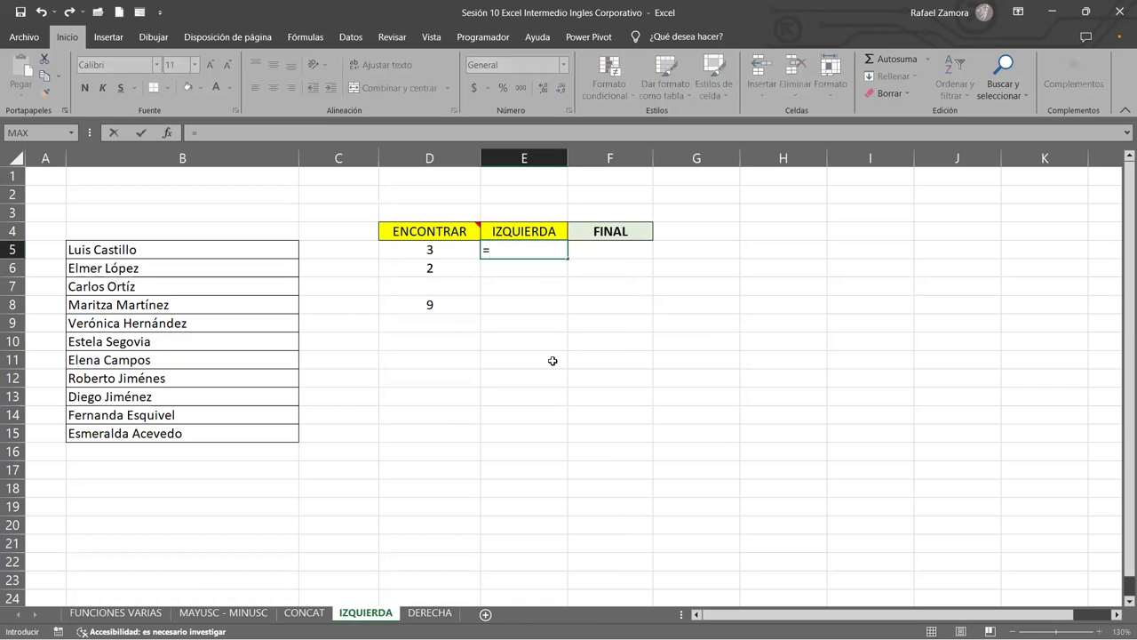
pyautogui.write('iz')
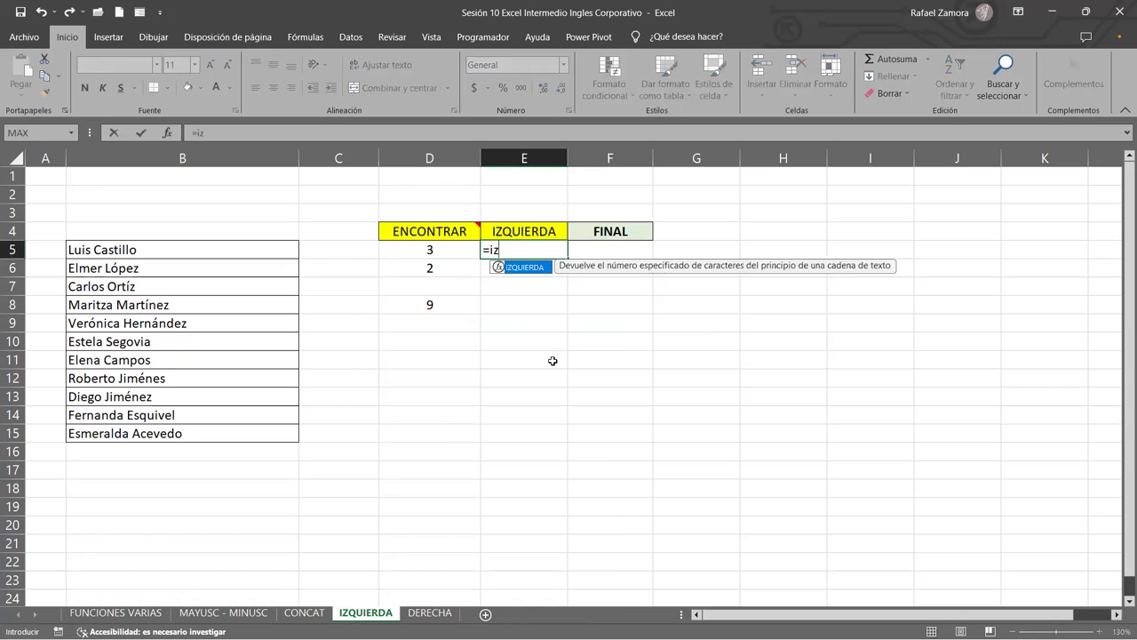
pyautogui.press('Tab')
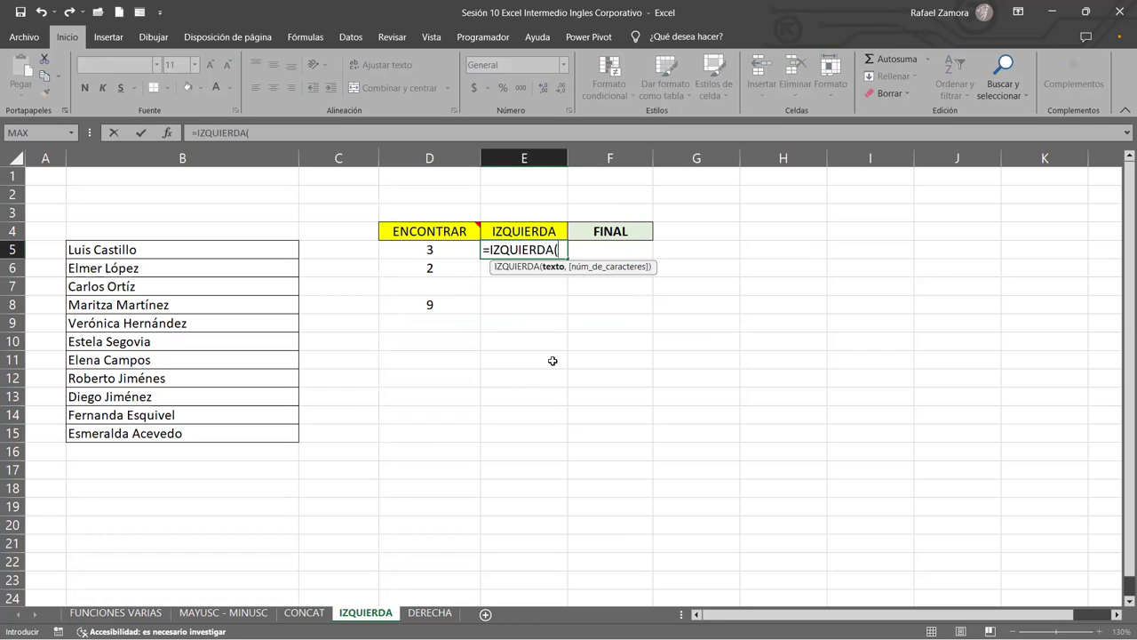
pyautogui.click(267, 247)
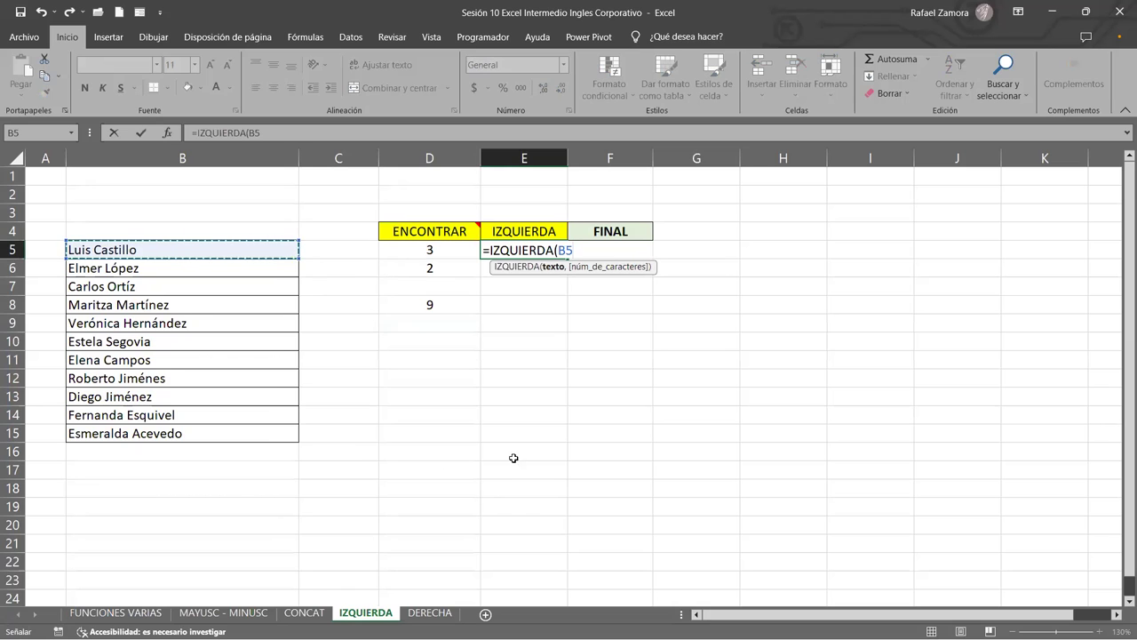
pyautogui.write(',')
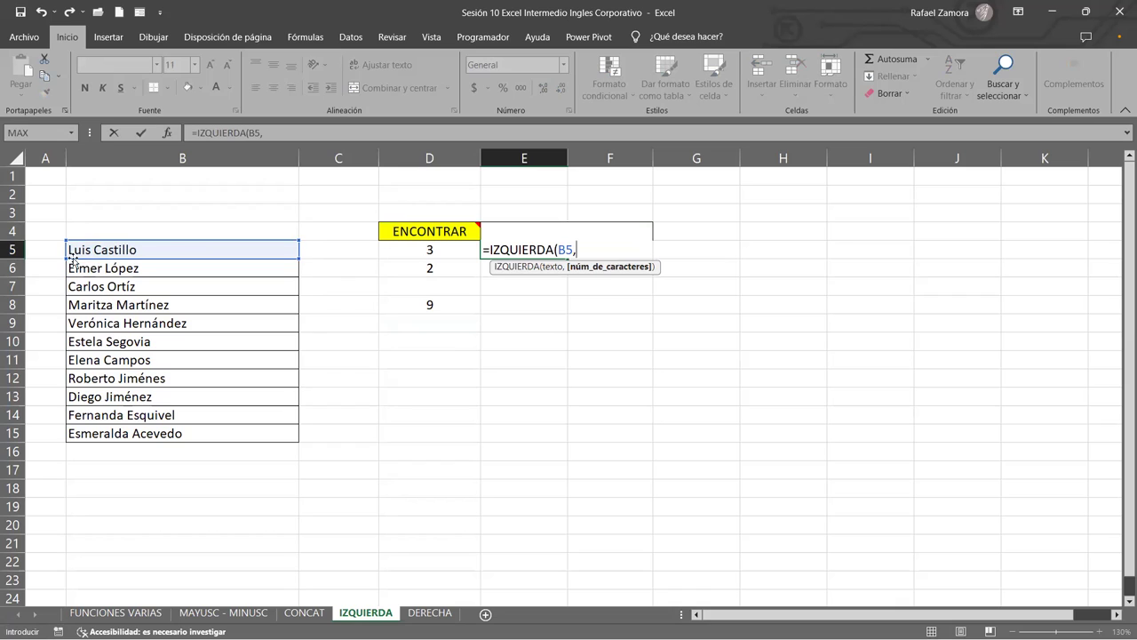
pyautogui.write('4')
pyautogui.write(')')
pyautogui.press('Return')
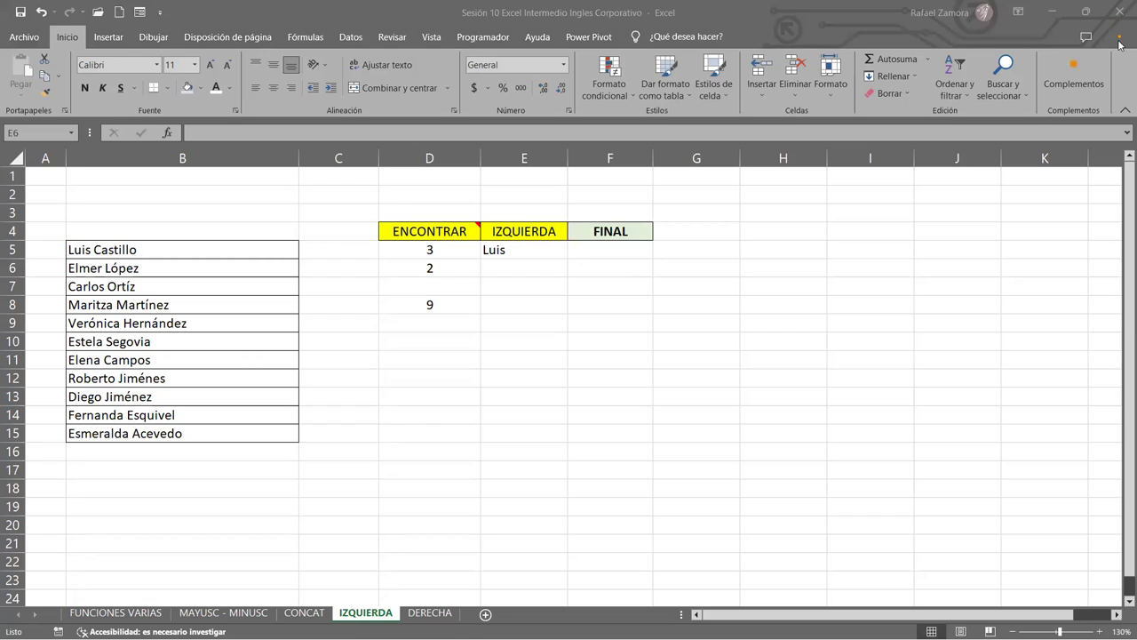
# Copy the four-character IZQUIERDA formula from E5 down to E15 and check the results.
pyautogui.click(547, 249)
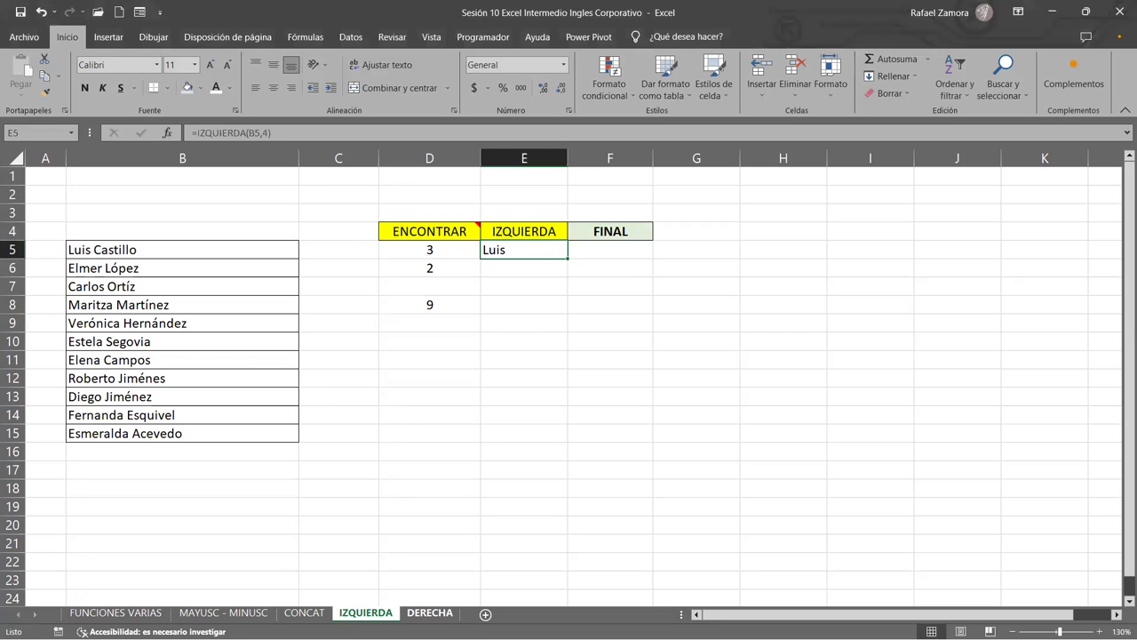
pyautogui.hotkey('alt', 'Tab')
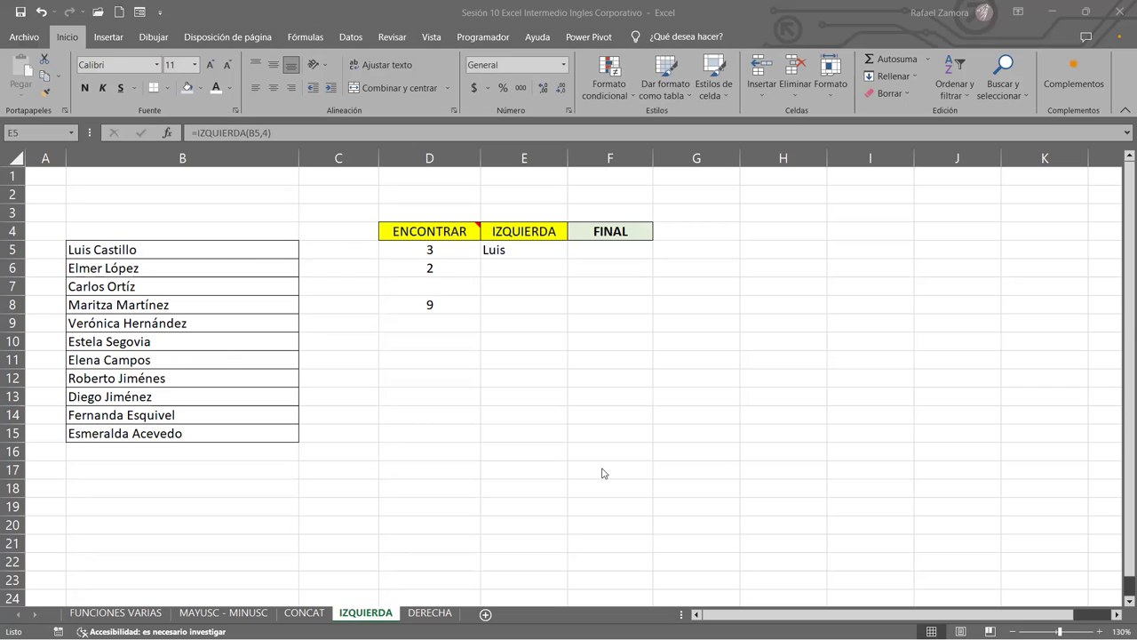
pyautogui.hotkey('alt', 'Tab')
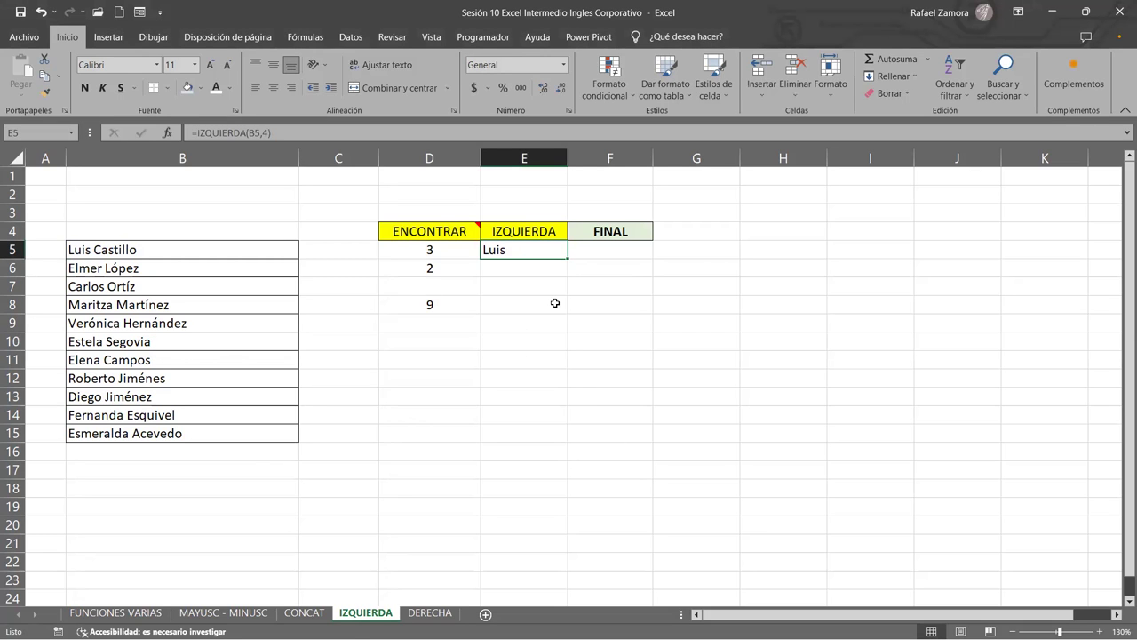
pyautogui.doubleClick(530, 249)
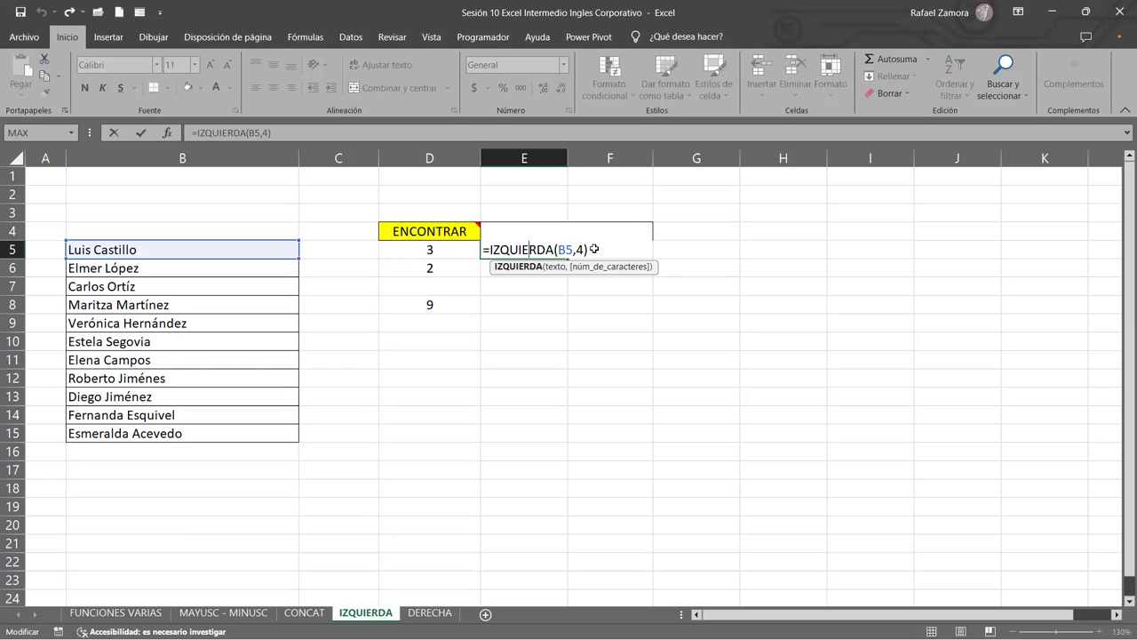
pyautogui.press('Escape')
pyautogui.moveTo(569, 266); pyautogui.dragTo(553, 444)
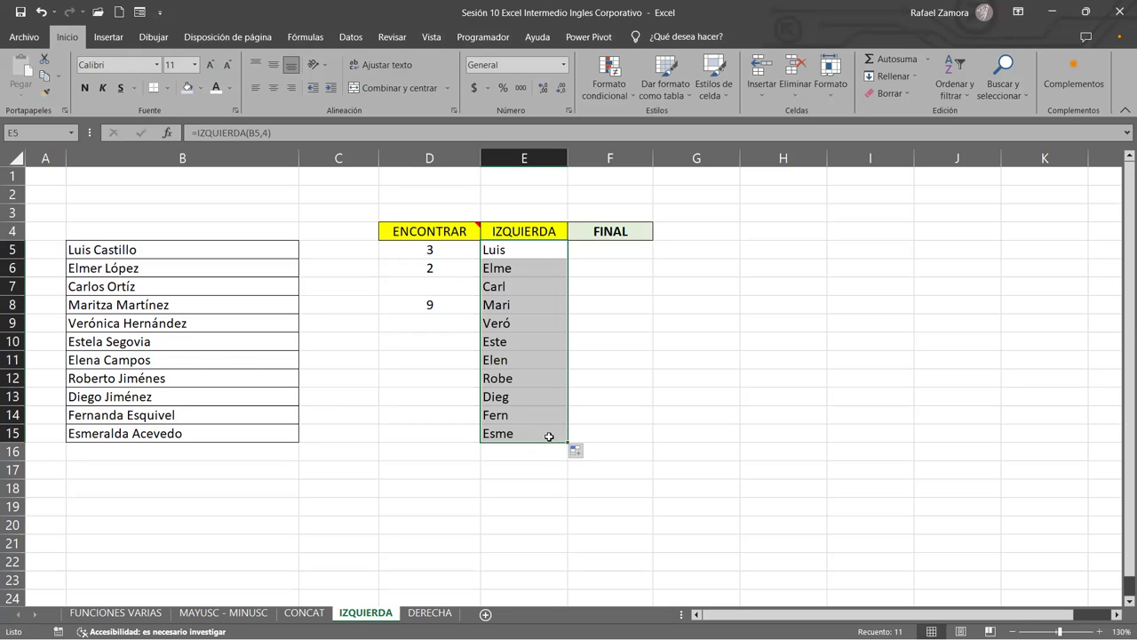
pyautogui.click(524, 271)
pyautogui.click(525, 287)
pyautogui.press('Down')
pyautogui.press('Down')
pyautogui.press('Down')
pyautogui.press('Down')
pyautogui.press('Down')
pyautogui.press('Down')
pyautogui.press('Down')
pyautogui.press('Down')
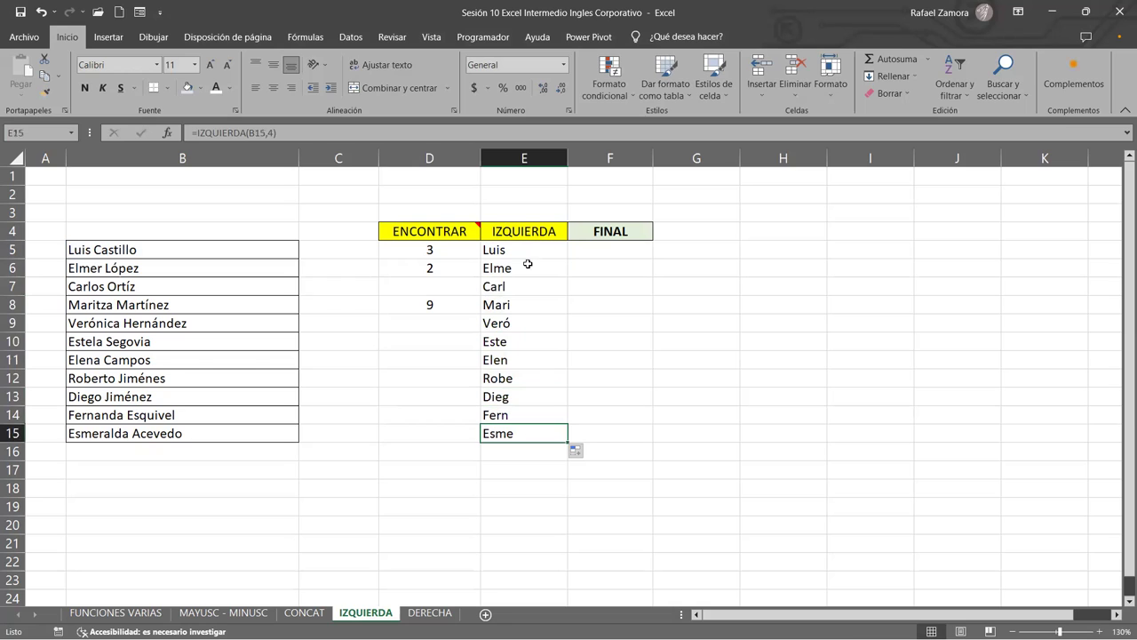
# Change E5 to =IZQUIERDA(B5,5) and fill it down to E15.
pyautogui.doubleClick(527, 250)
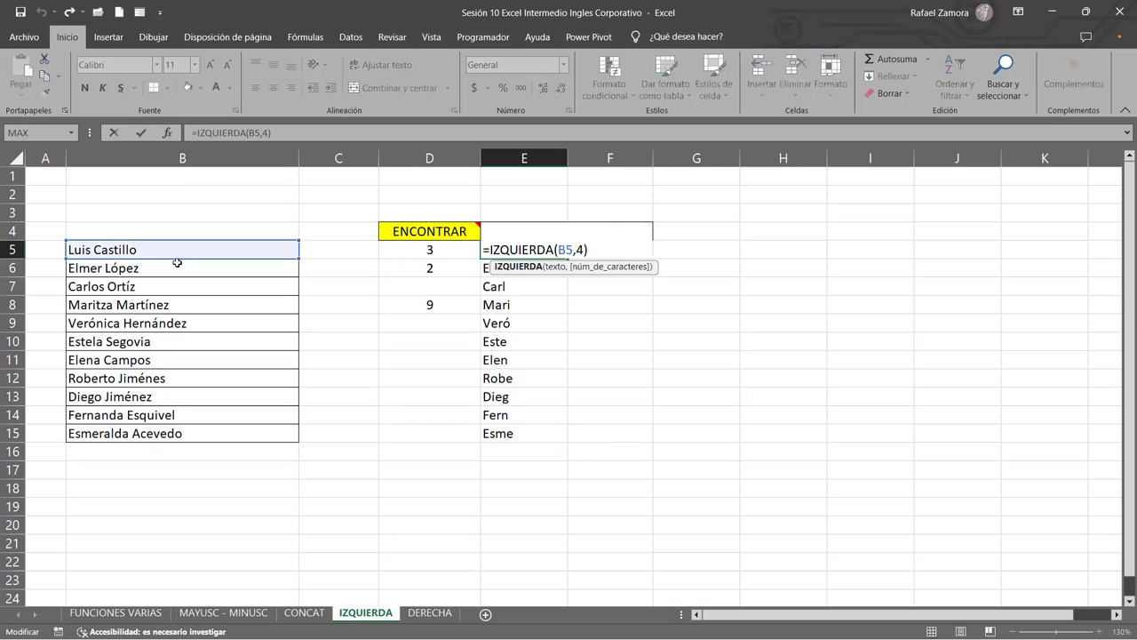
pyautogui.doubleClick(578, 251)
pyautogui.press('BackSpace')
pyautogui.write('5')
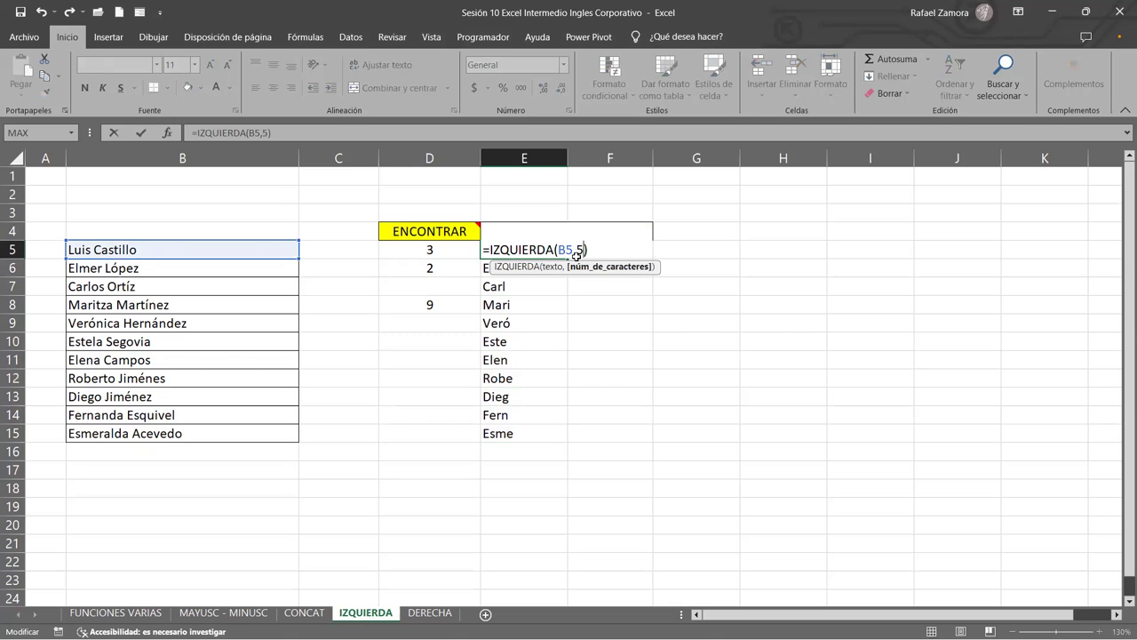
pyautogui.hotkey('ctrl', 'Return')
pyautogui.moveTo(568, 258); pyautogui.dragTo(551, 439)
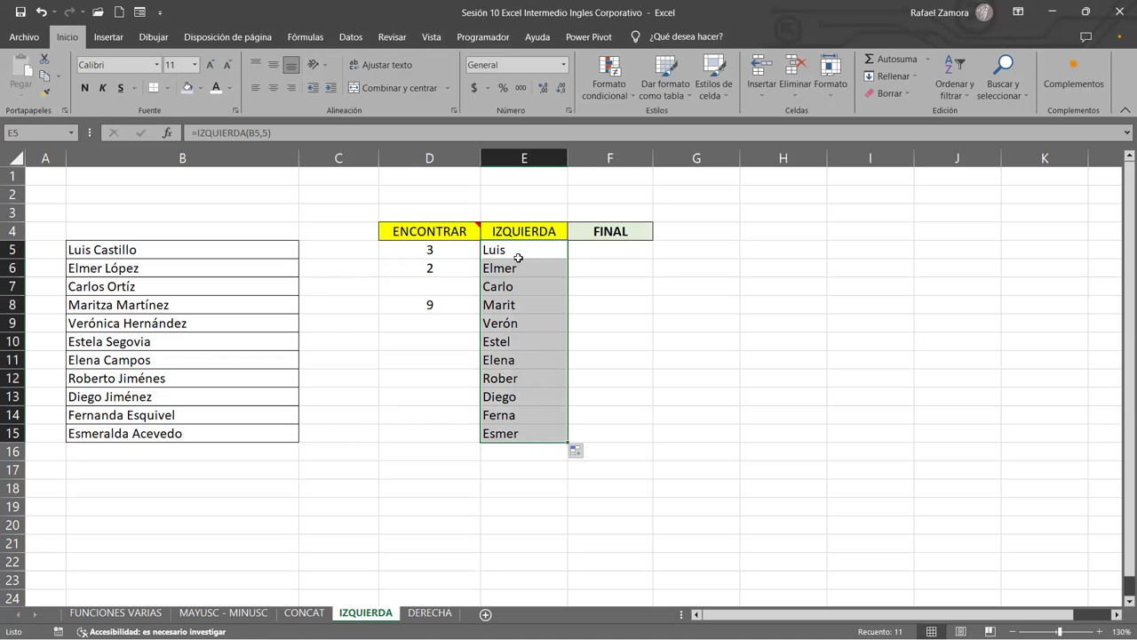
# Change E7 to six characters, =IZQUIERDA(B7,6), and fill it down through E15.
pyautogui.click(524, 280)
pyautogui.click(523, 358)
pyautogui.click(537, 396)
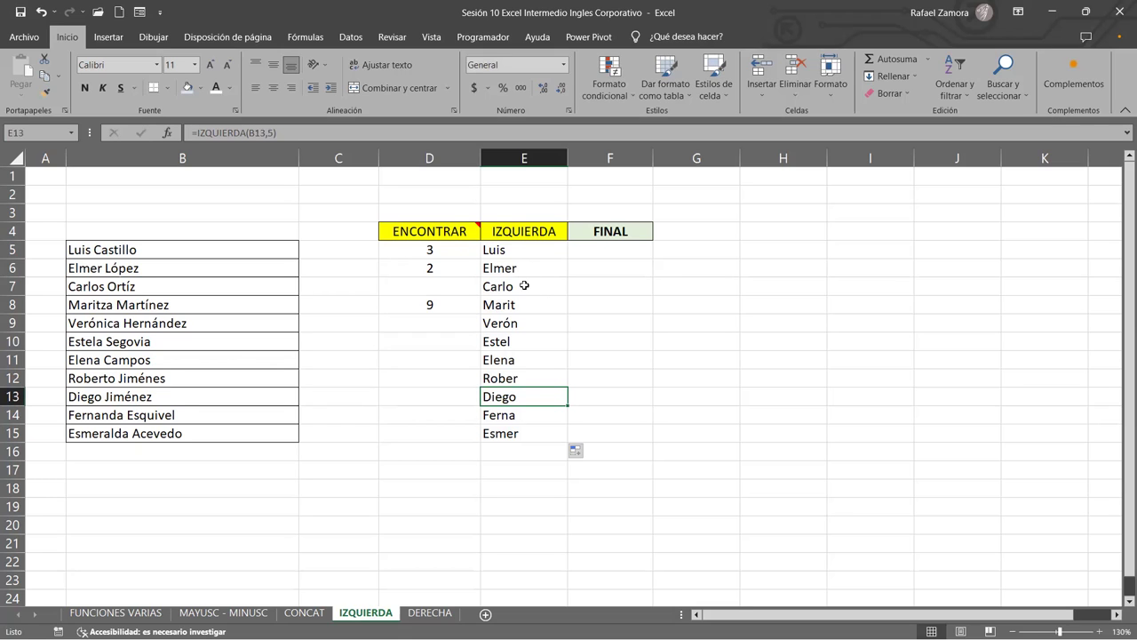
pyautogui.doubleClick(524, 284)
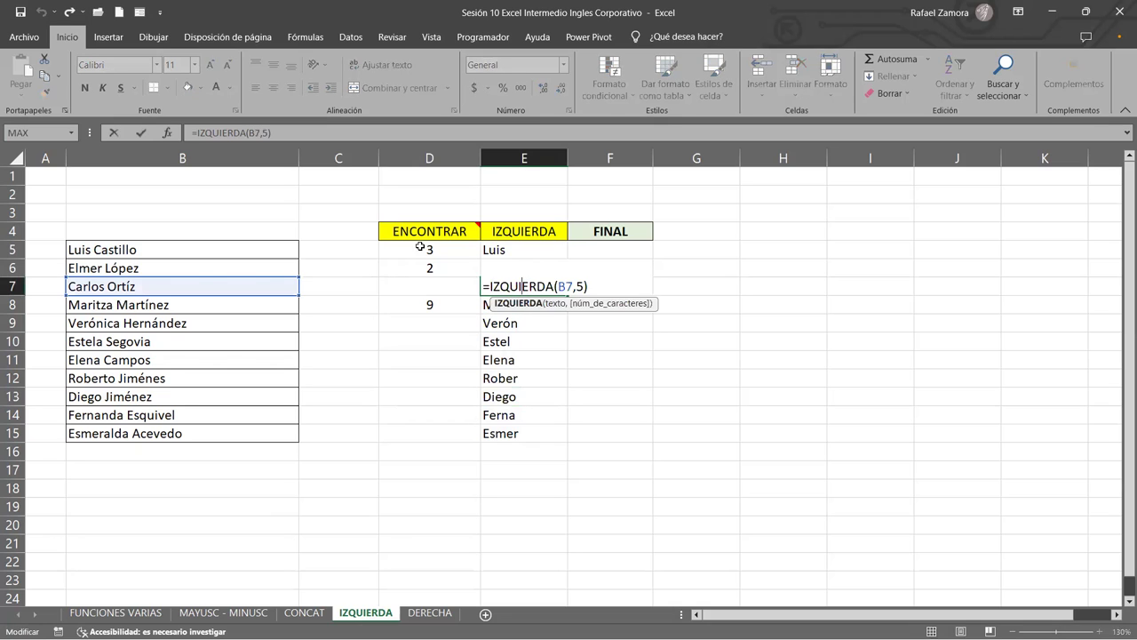
pyautogui.click(579, 285)
pyautogui.write('6')
pyautogui.hotkey('ctrl', 'Return')
pyautogui.moveTo(568, 294); pyautogui.dragTo(558, 444)
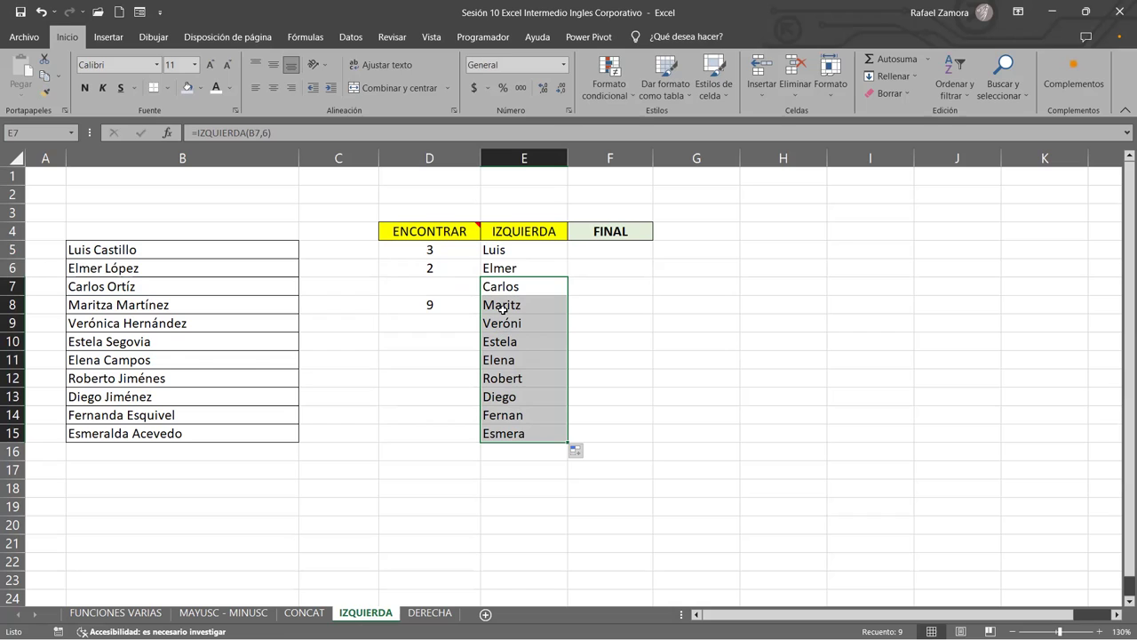
# Review the D5 and E5 formulas and select E5:E15.
pyautogui.click(451, 246)
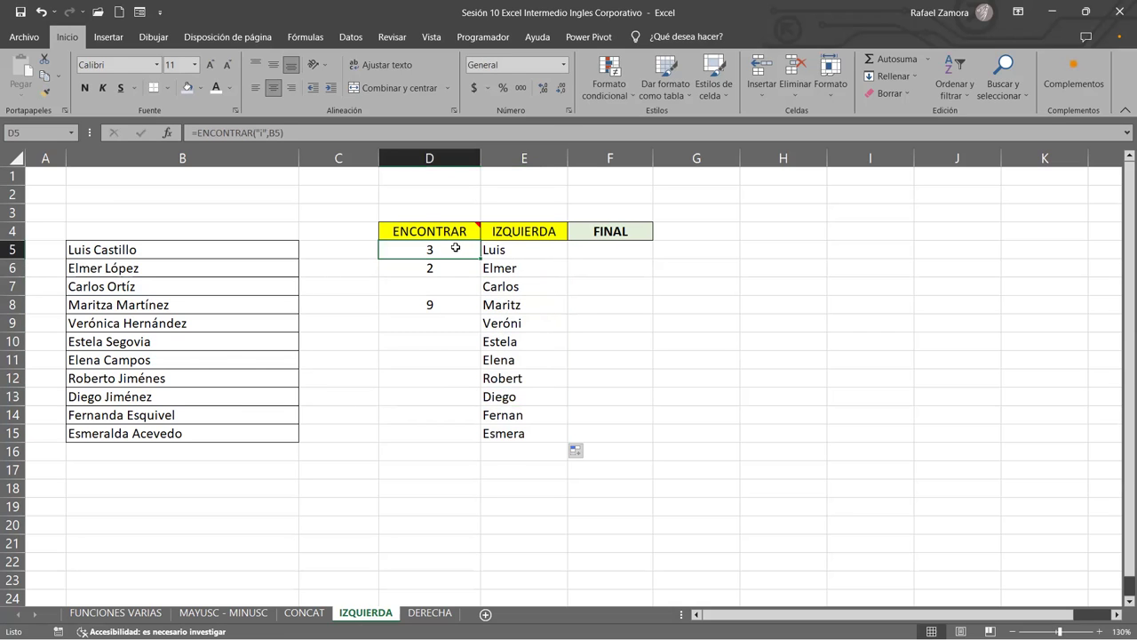
pyautogui.click(520, 247)
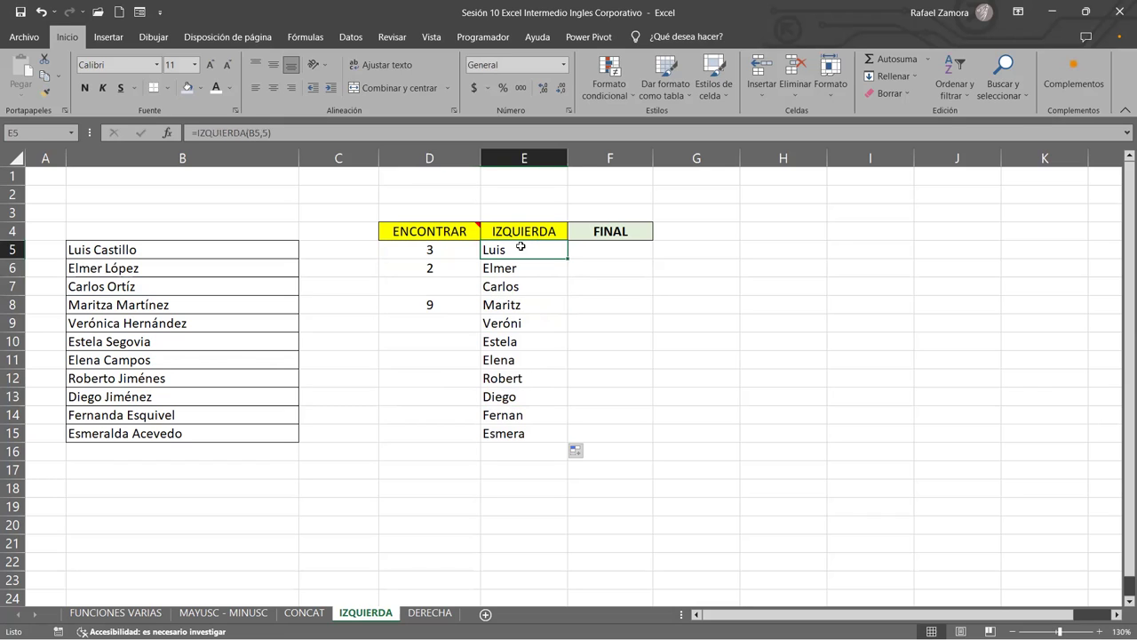
pyautogui.moveTo(520, 247); pyautogui.dragTo(533, 433)
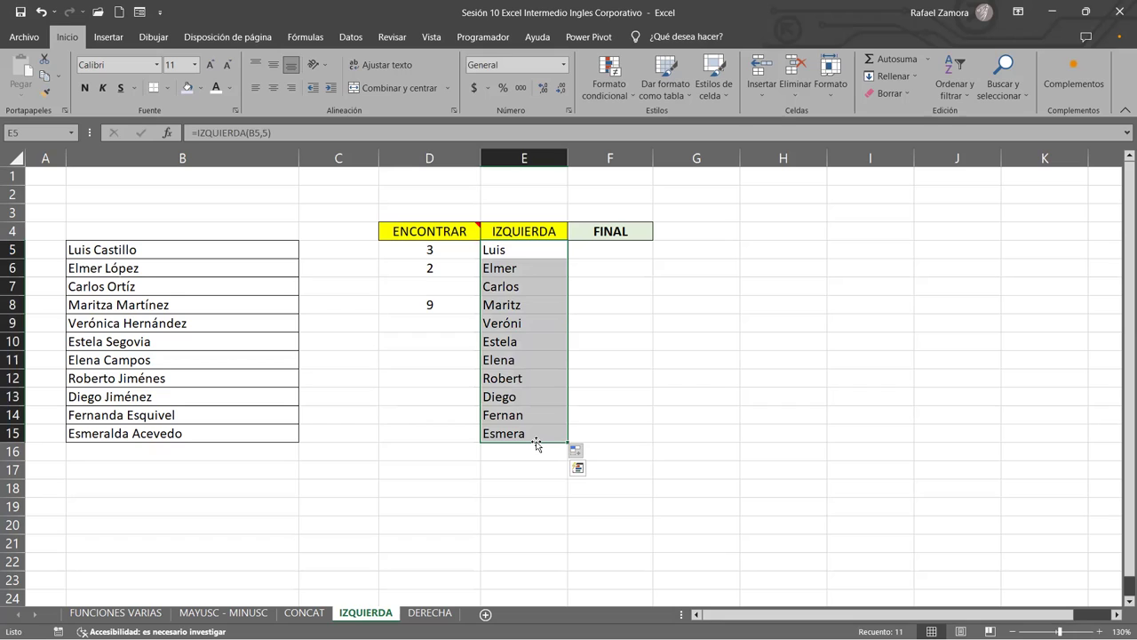
# Delete the contents of E5:E15 and D5:D11, leaving D5 selected.
pyautogui.press('Delete')
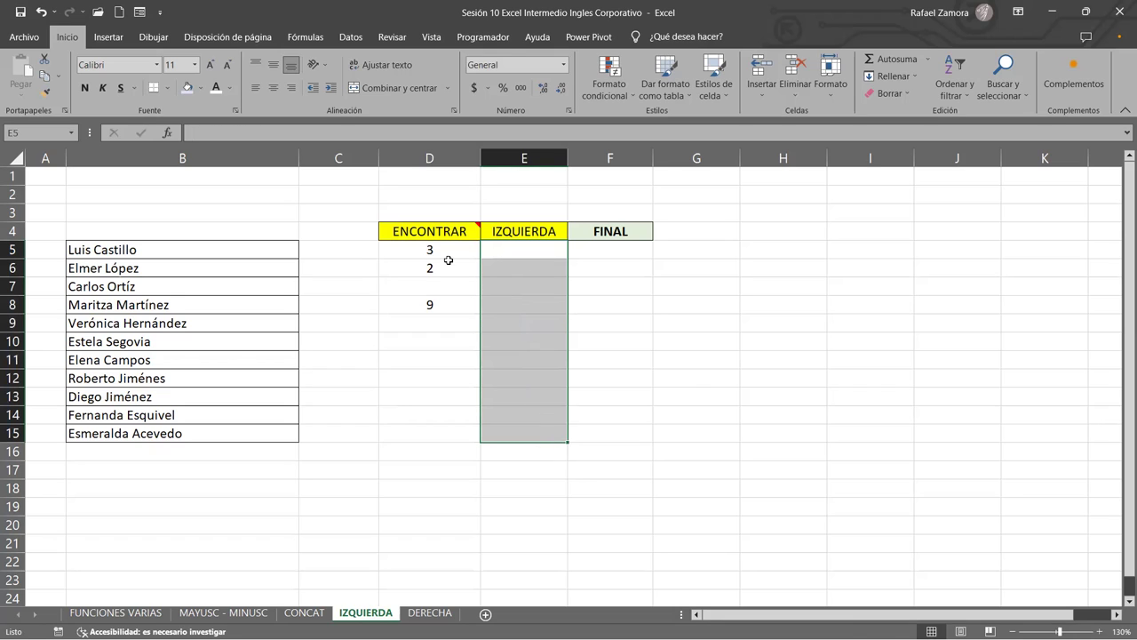
pyautogui.moveTo(437, 249); pyautogui.dragTo(418, 364)
pyautogui.press('Delete')
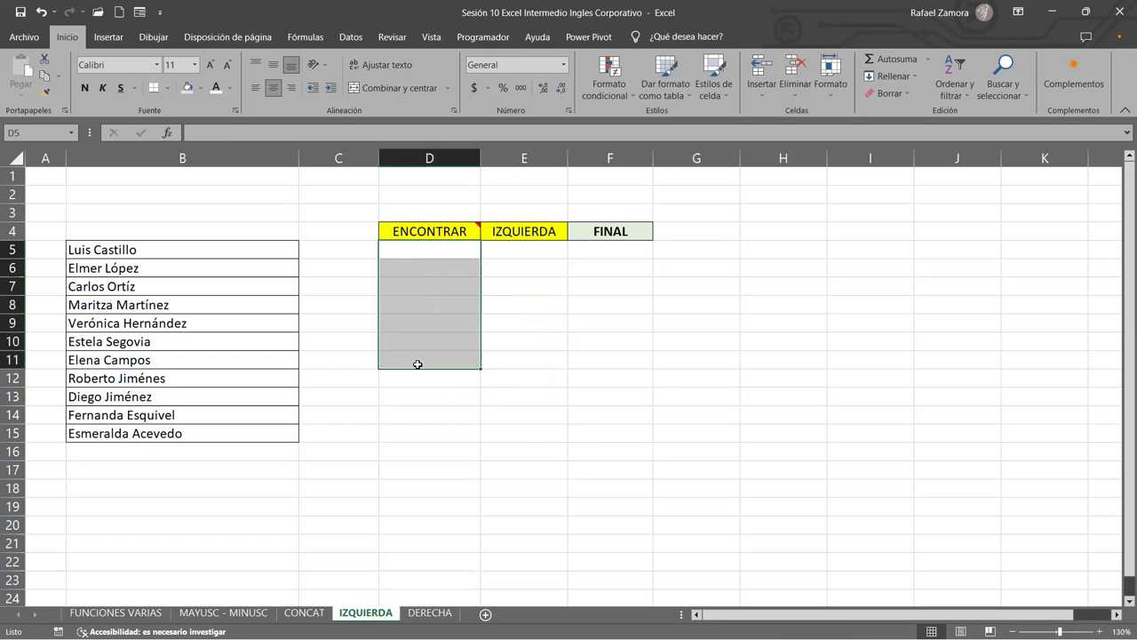
pyautogui.click(446, 251)
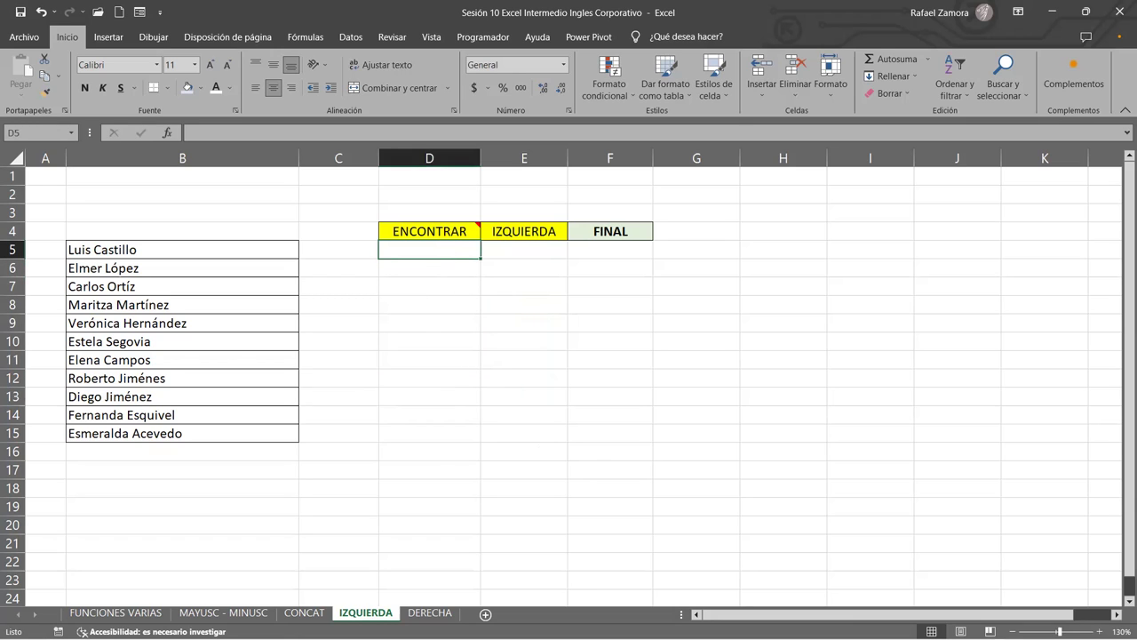
pyautogui.write('=')
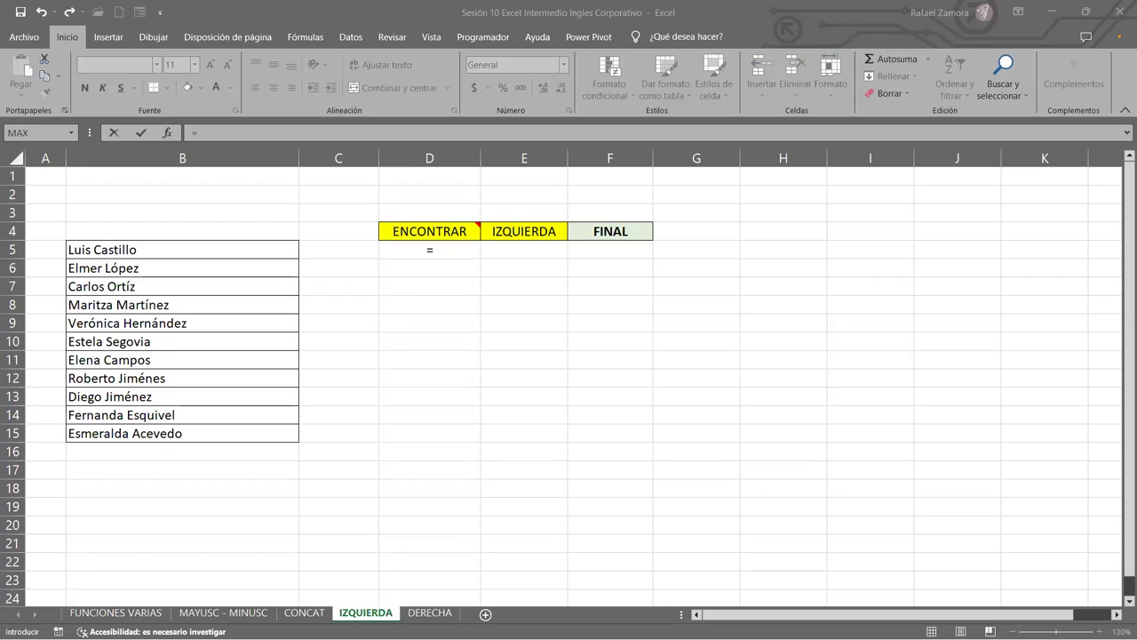
pyautogui.click(177, 270)
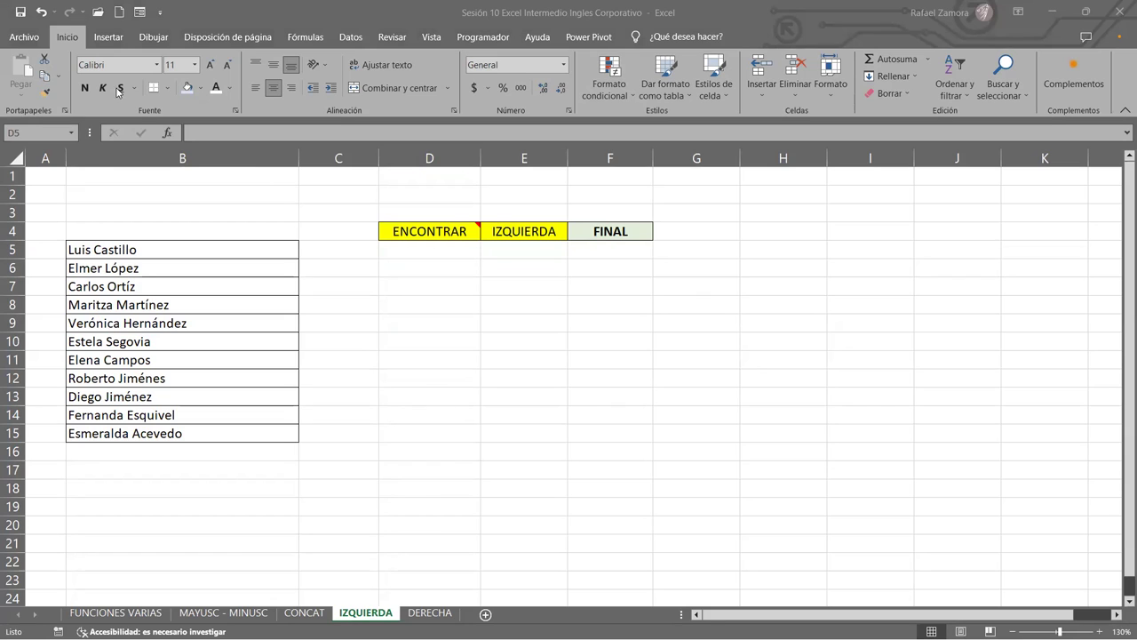
pyautogui.click(239, 250)
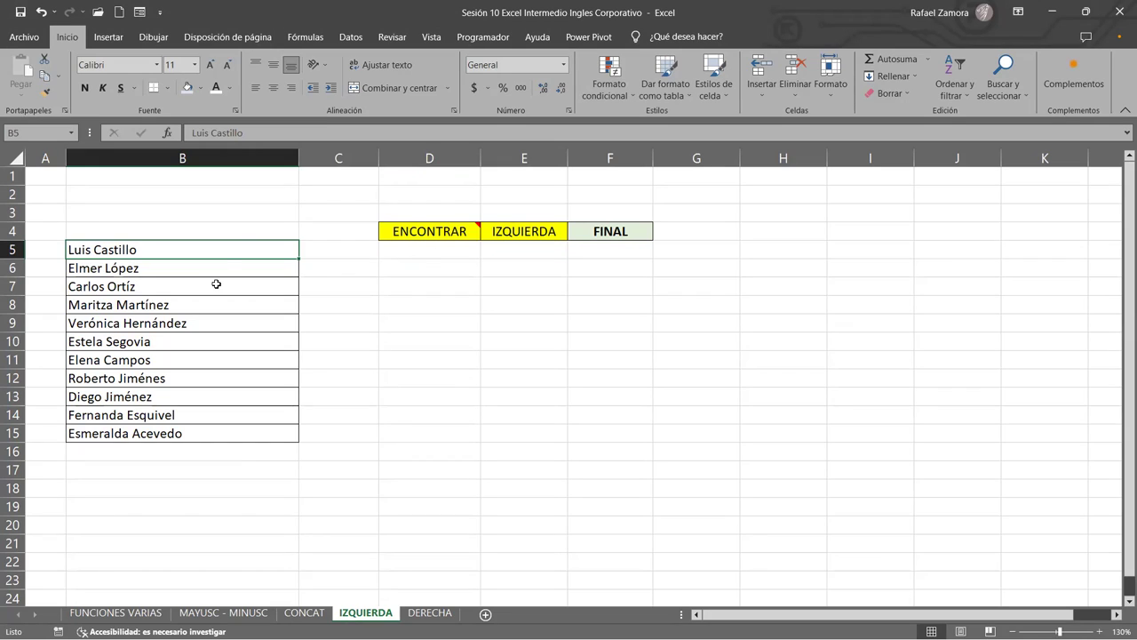
pyautogui.click(413, 257)
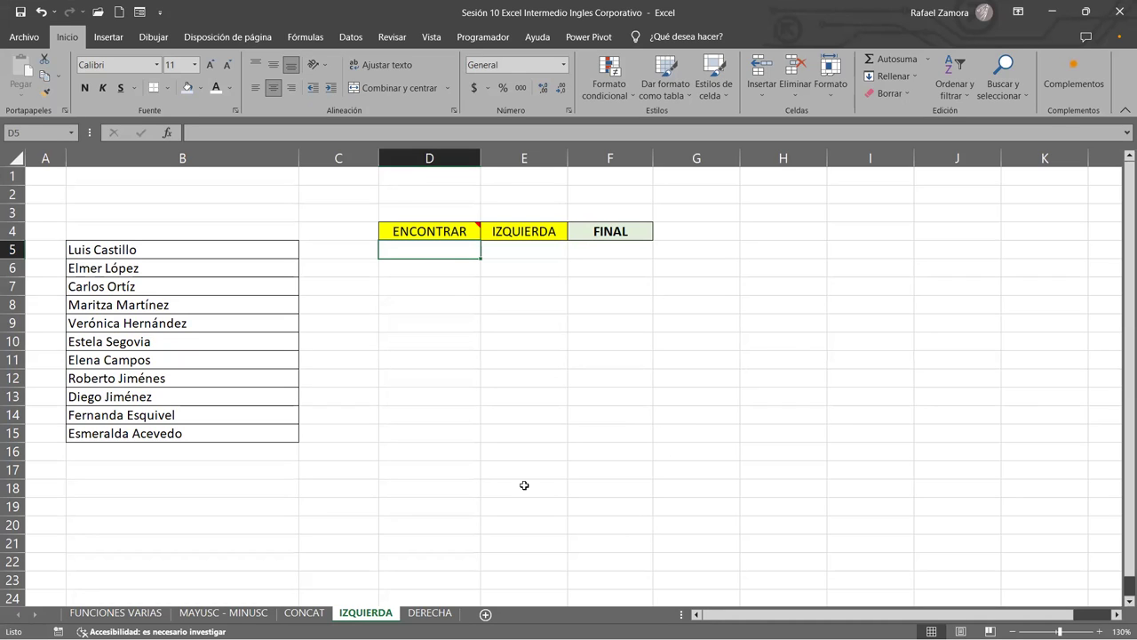
# Enter =ENCONTRAR(" ",B5) in D5 and fill it down to D15.
pyautogui.write('=')
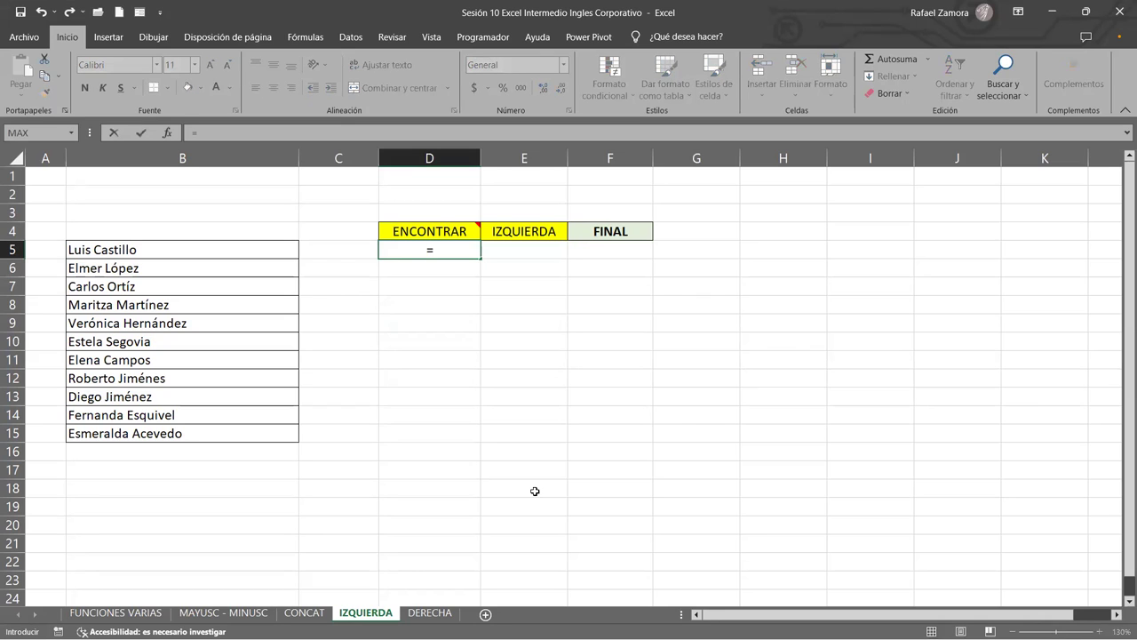
pyautogui.write('ENCONTRAR(')
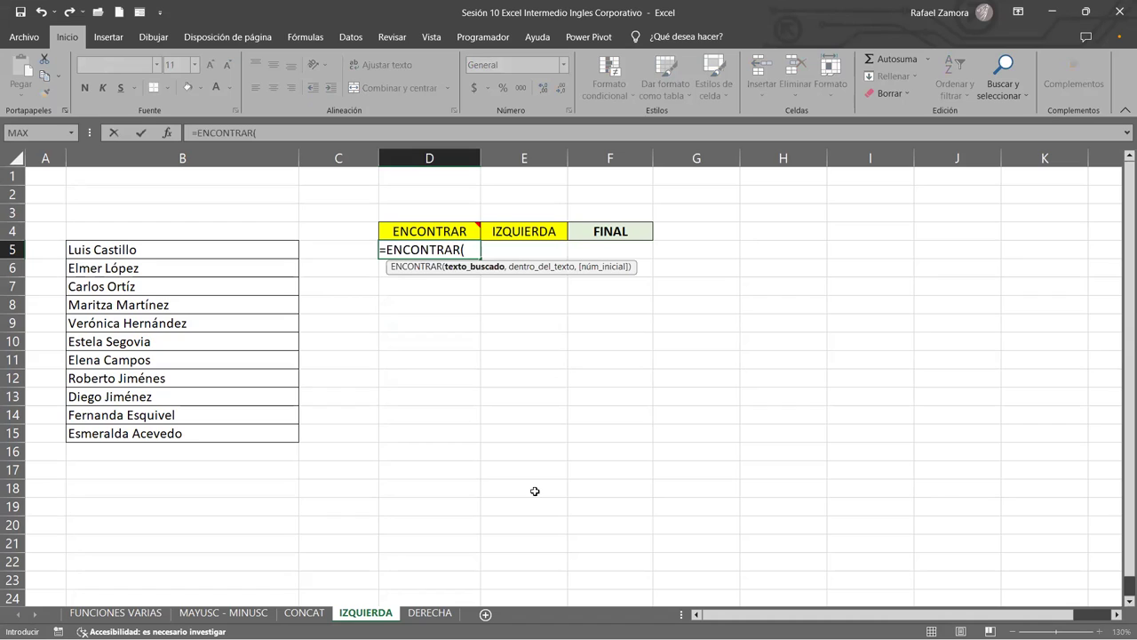
pyautogui.write('"')
pyautogui.write('"')
pyautogui.write(',')
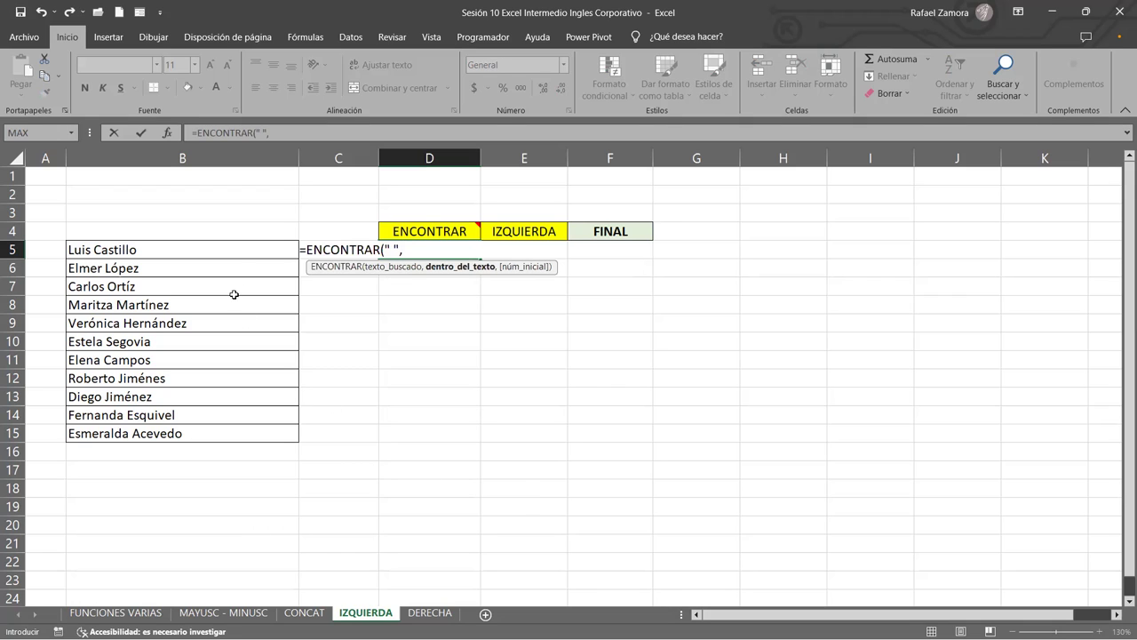
pyautogui.click(246, 253)
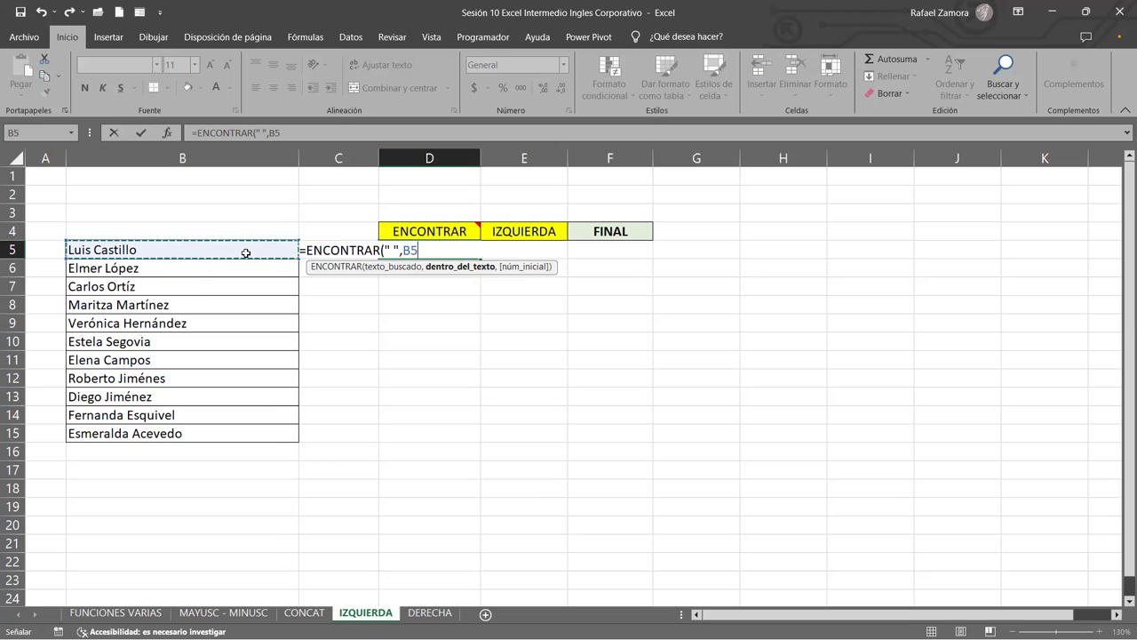
pyautogui.write(')')
pyautogui.press('Return')
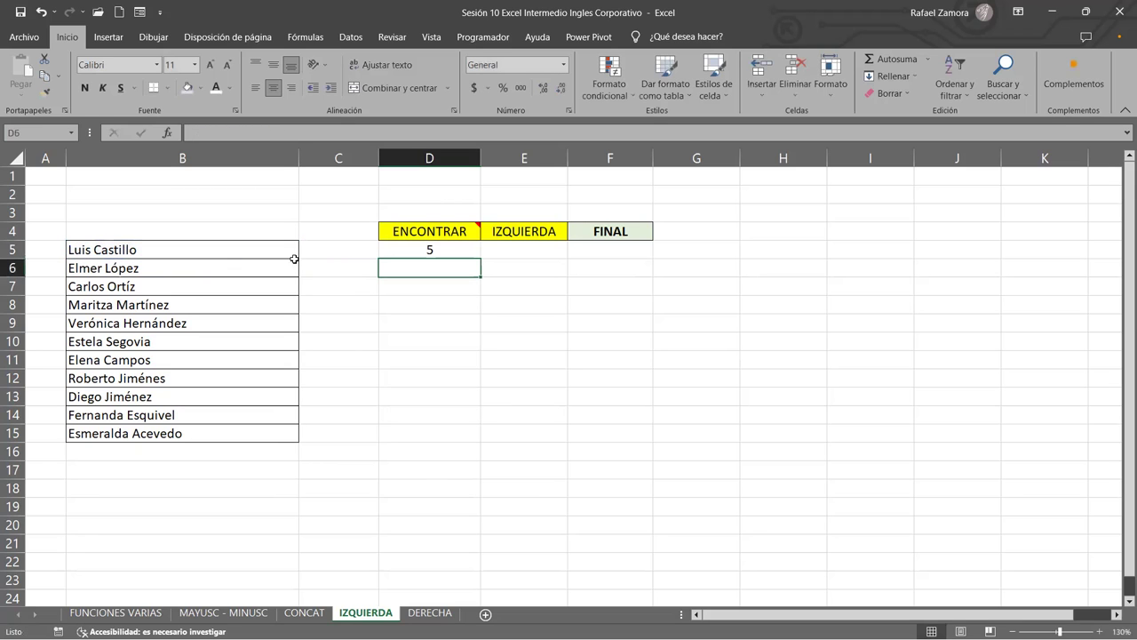
pyautogui.click(463, 249)
pyautogui.moveTo(481, 259)
pyautogui.mouseDown()
pyautogui.moveTo(437, 483)
pyautogui.moveTo(439, 439)
pyautogui.mouseUp()
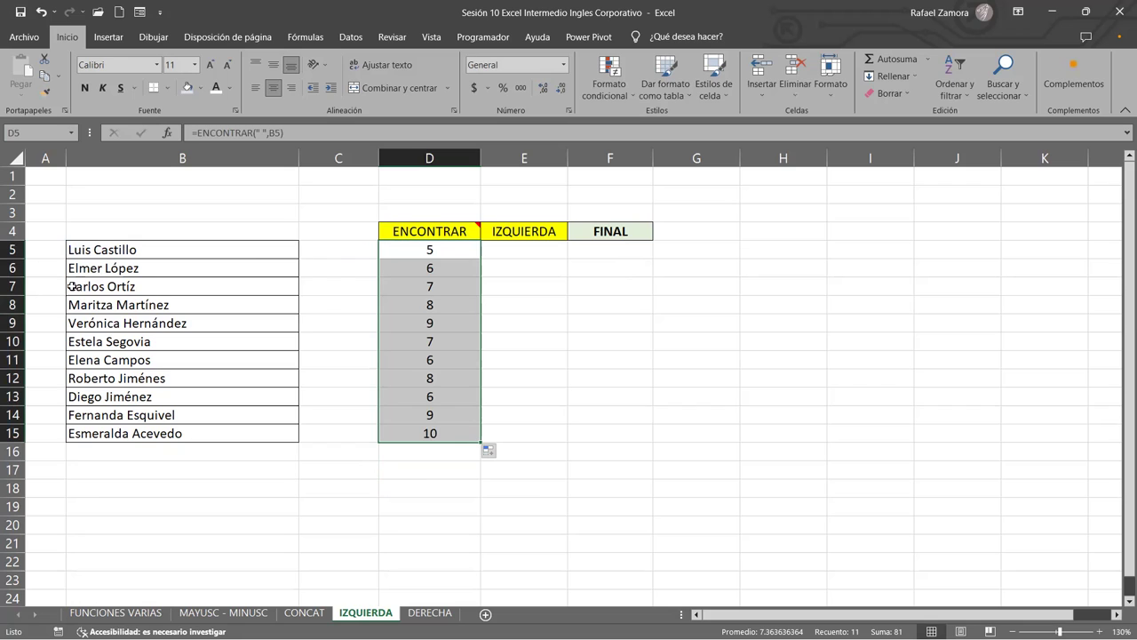
pyautogui.click(589, 294)
# Enter =IZQUIERDA(B5,D5) in E5 and fill it down to E15.
pyautogui.click(551, 247)
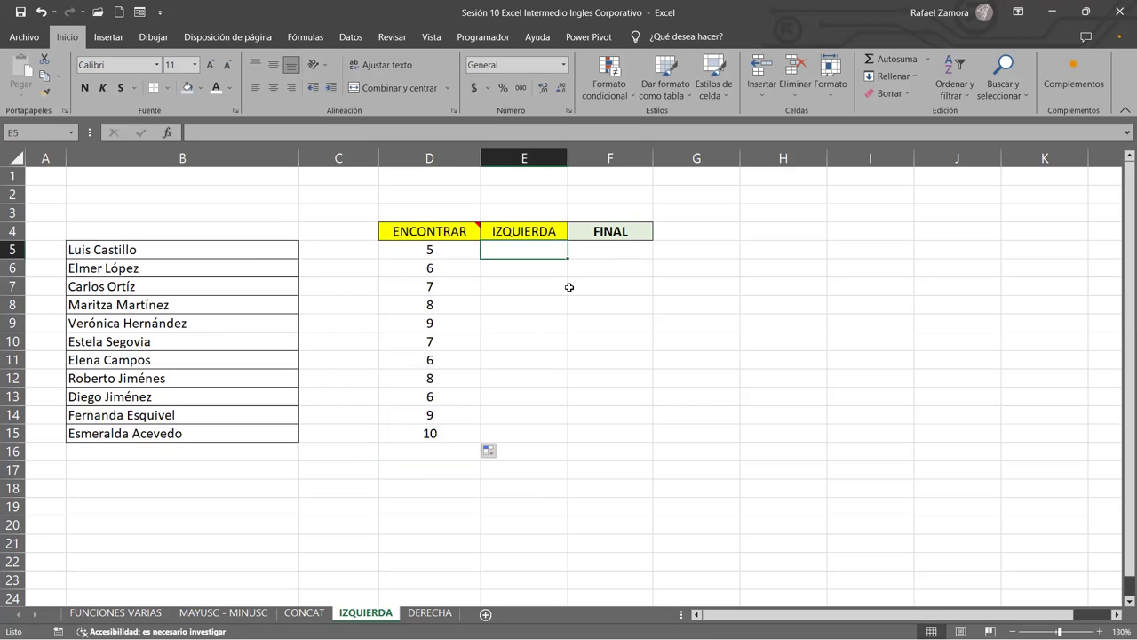
pyautogui.write('=')
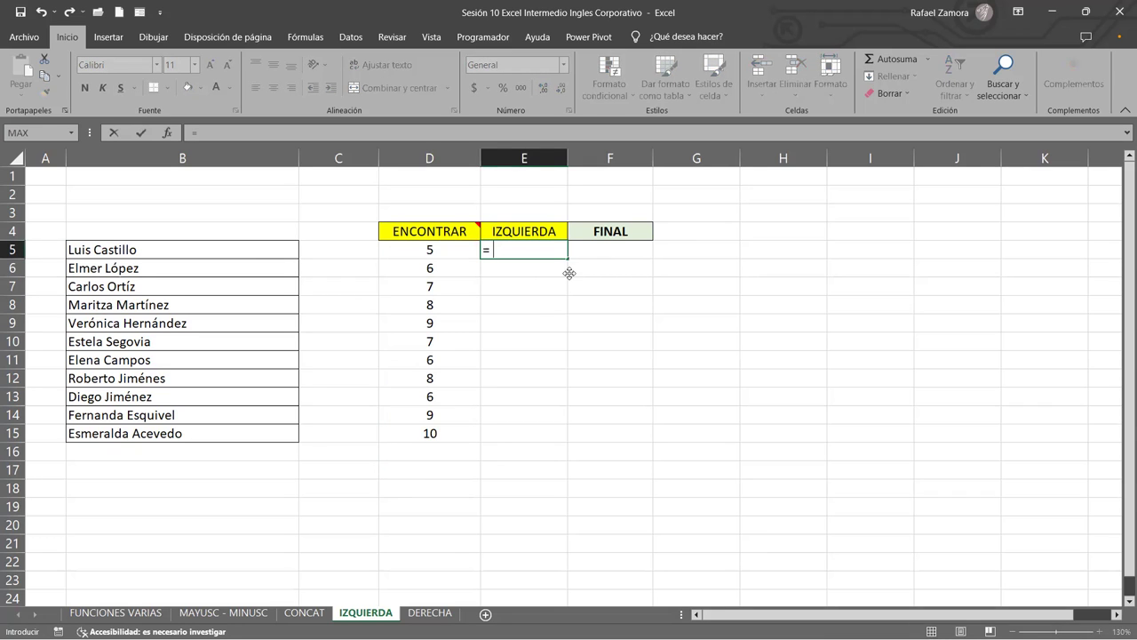
pyautogui.write('IZQUIERDA(')
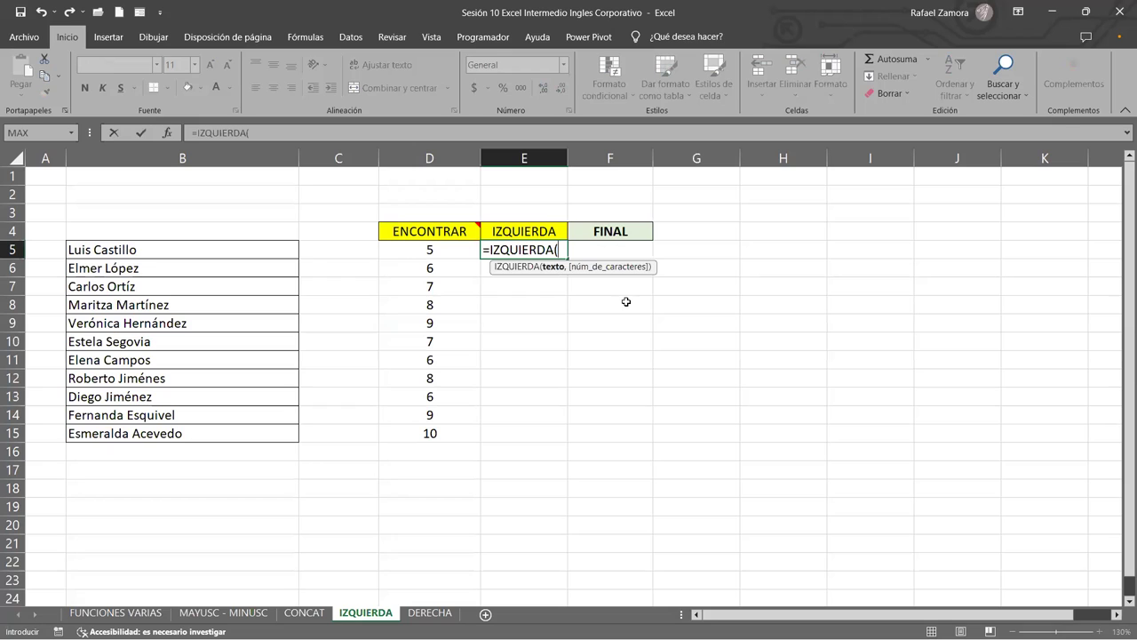
pyautogui.click(222, 250)
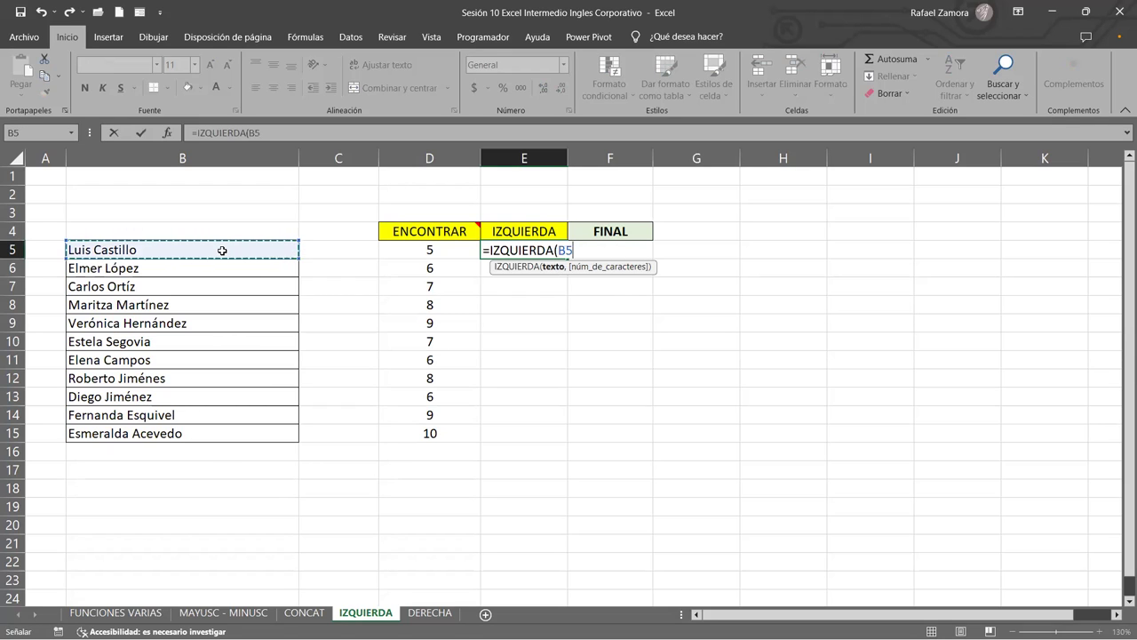
pyautogui.write(',')
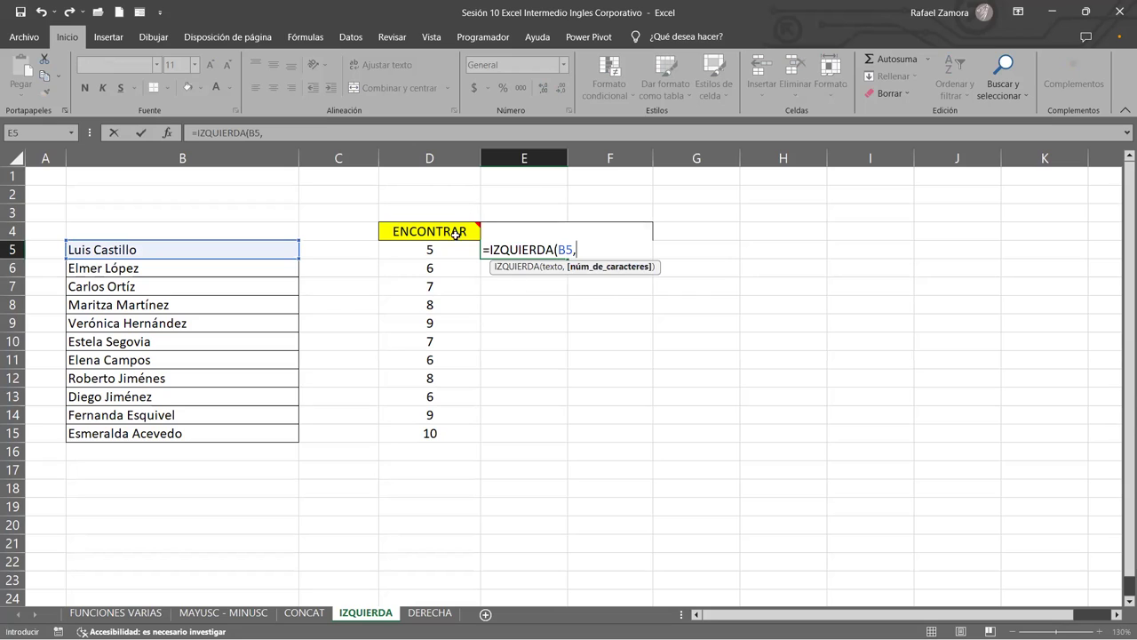
pyautogui.click(445, 249)
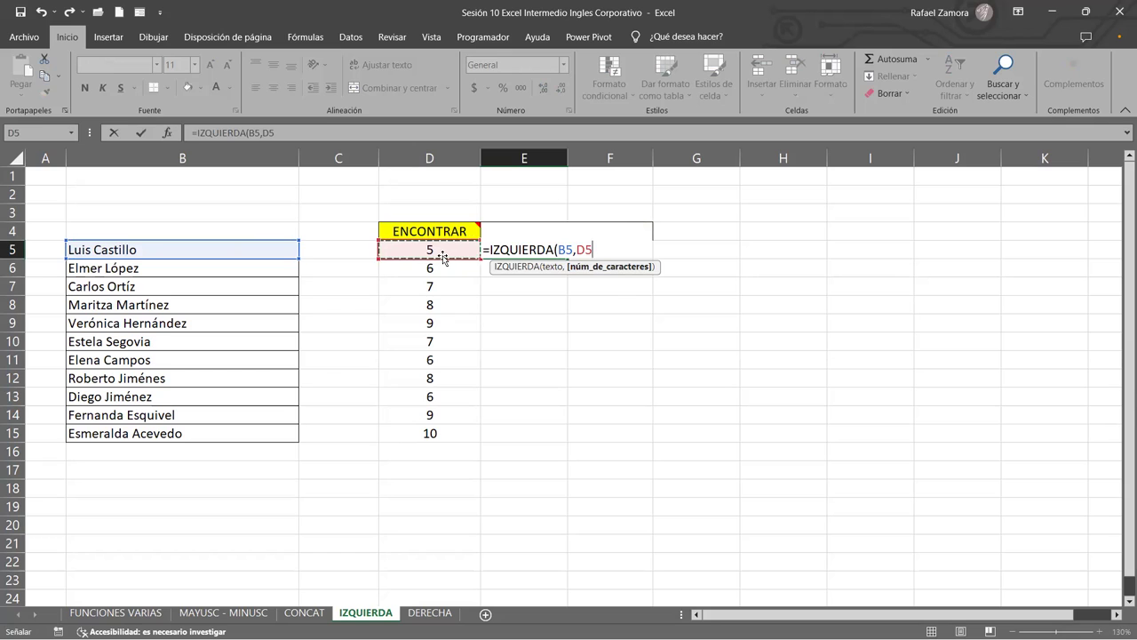
pyautogui.write(')')
pyautogui.press('Return')
pyautogui.click(547, 249)
pyautogui.moveTo(567, 258); pyautogui.dragTo(547, 441)
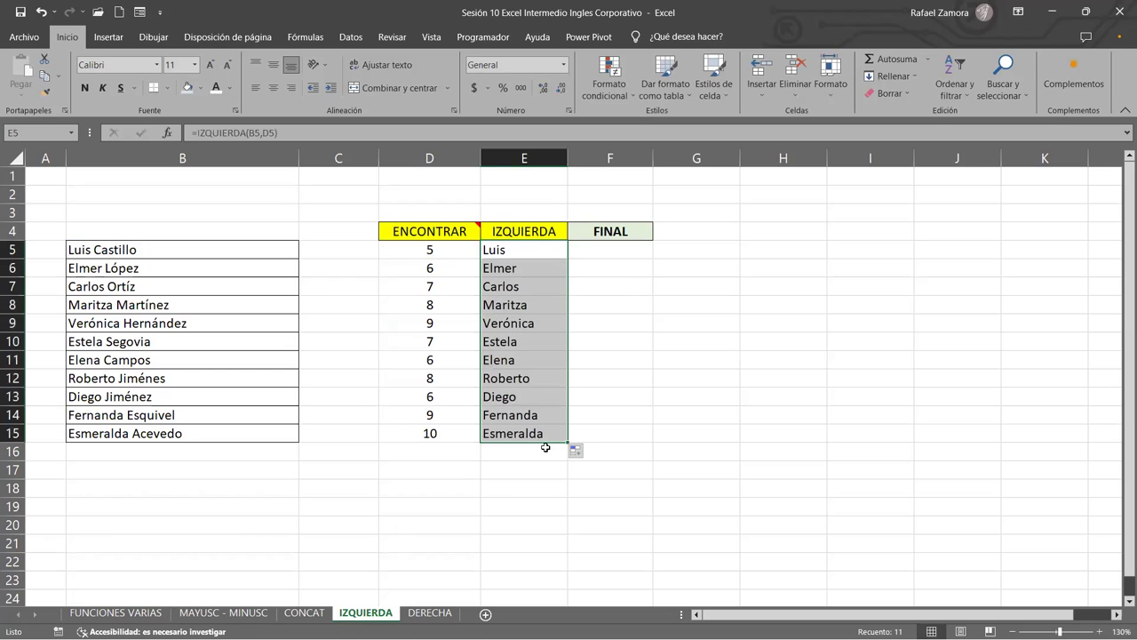
pyautogui.click(743, 493)
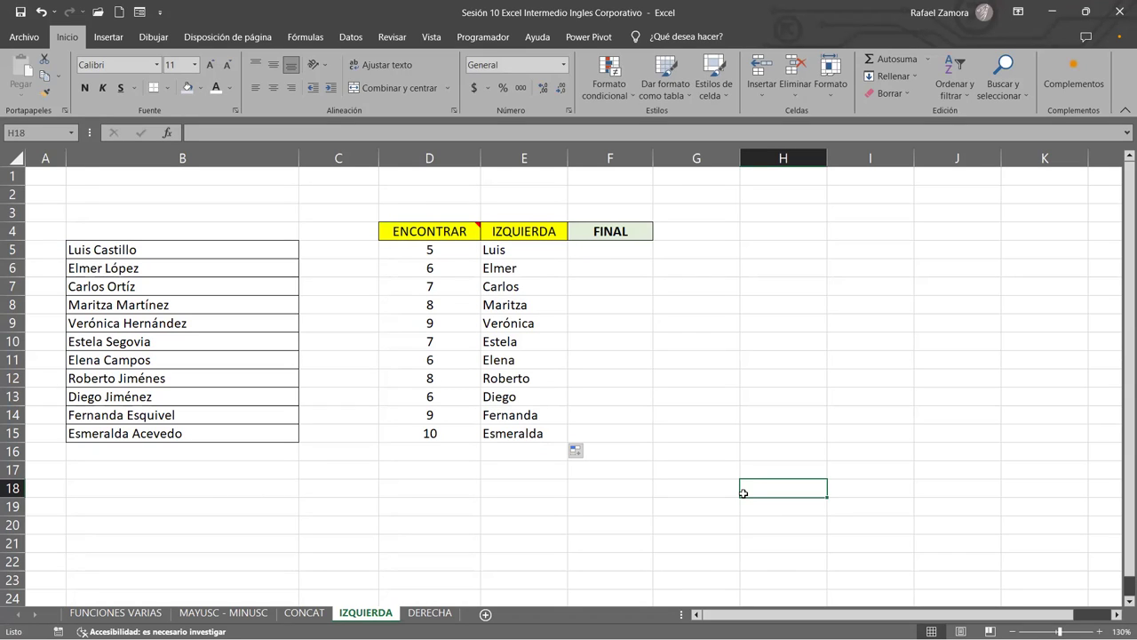
# Enter the nested =IZQUIERDA(B5,ENCONTRAR(" ",B5)) in F5 and fill it down to F15.
pyautogui.click(623, 253)
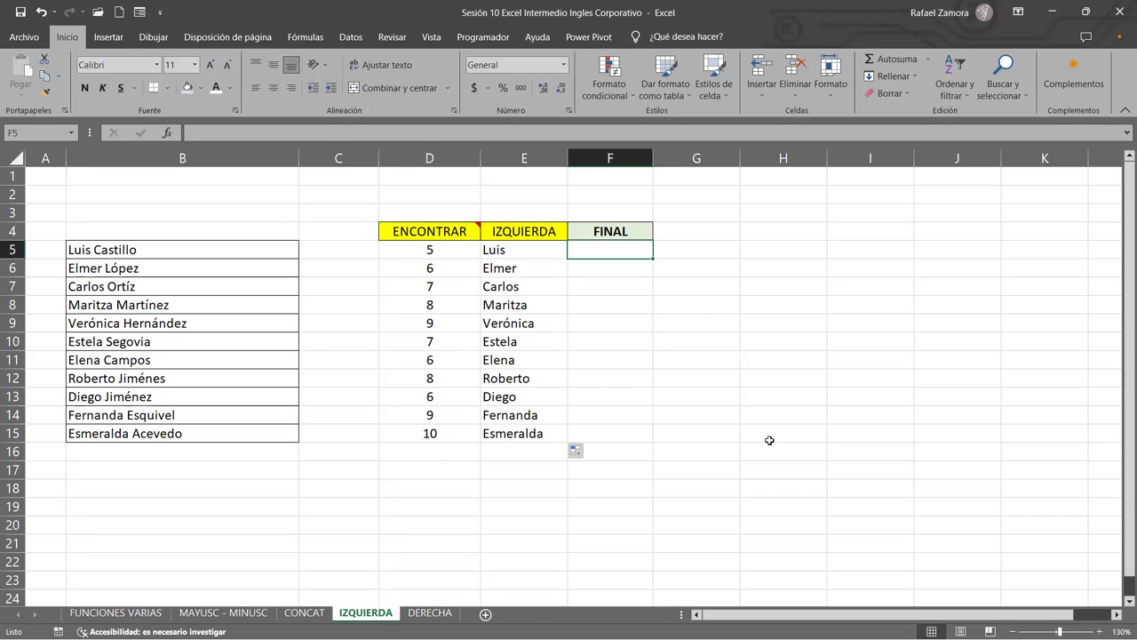
pyautogui.write('=')
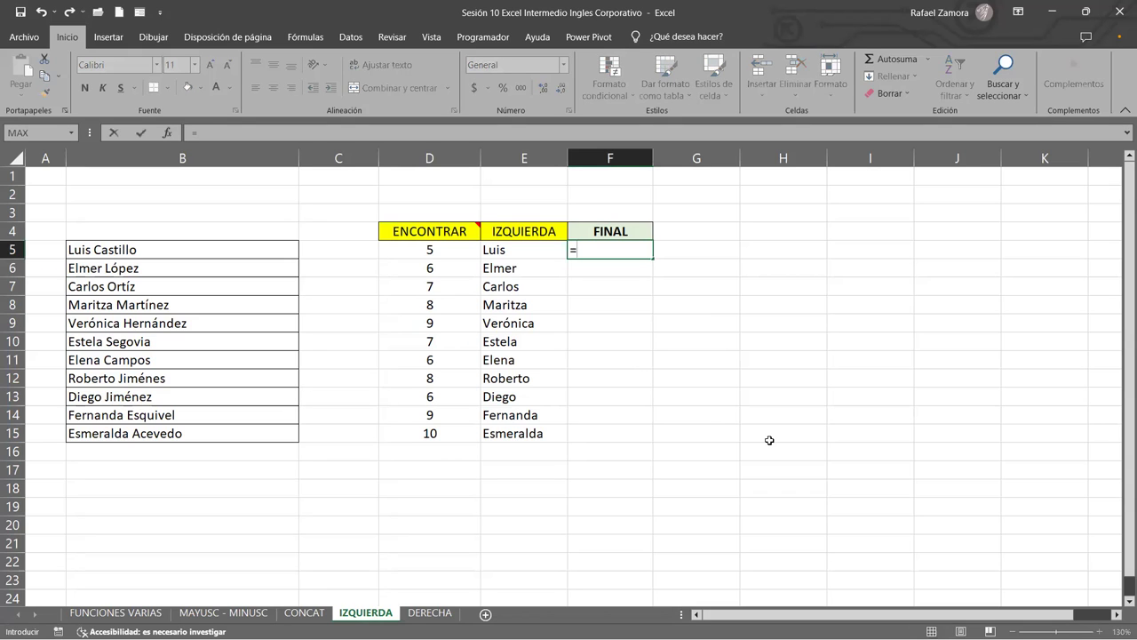
pyautogui.write('IZQUIERDA(')
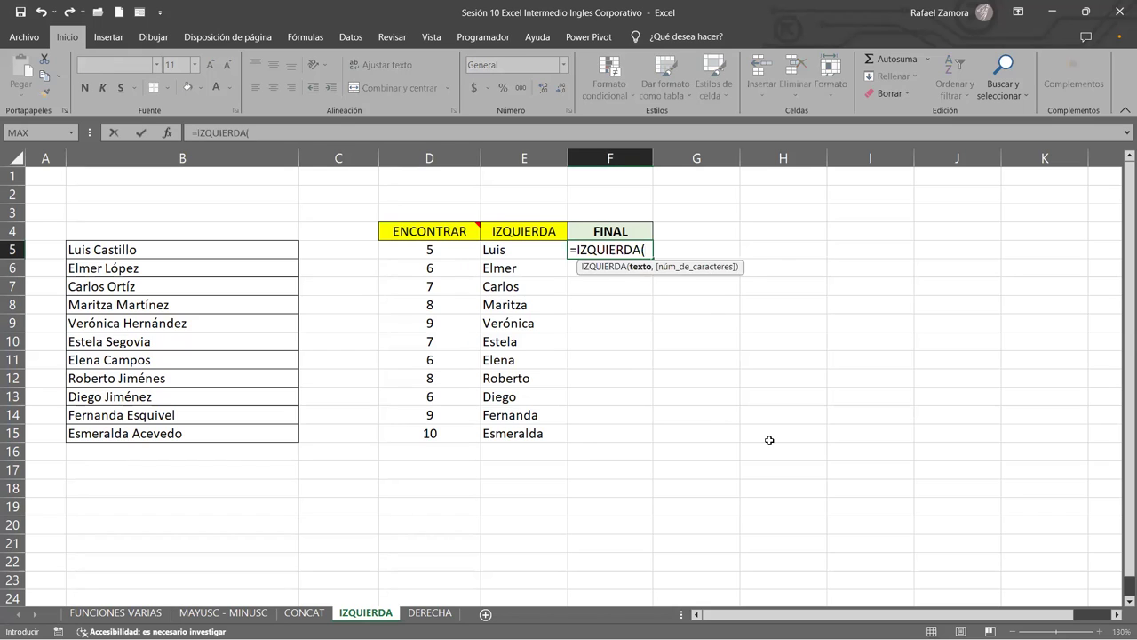
pyautogui.click(188, 247)
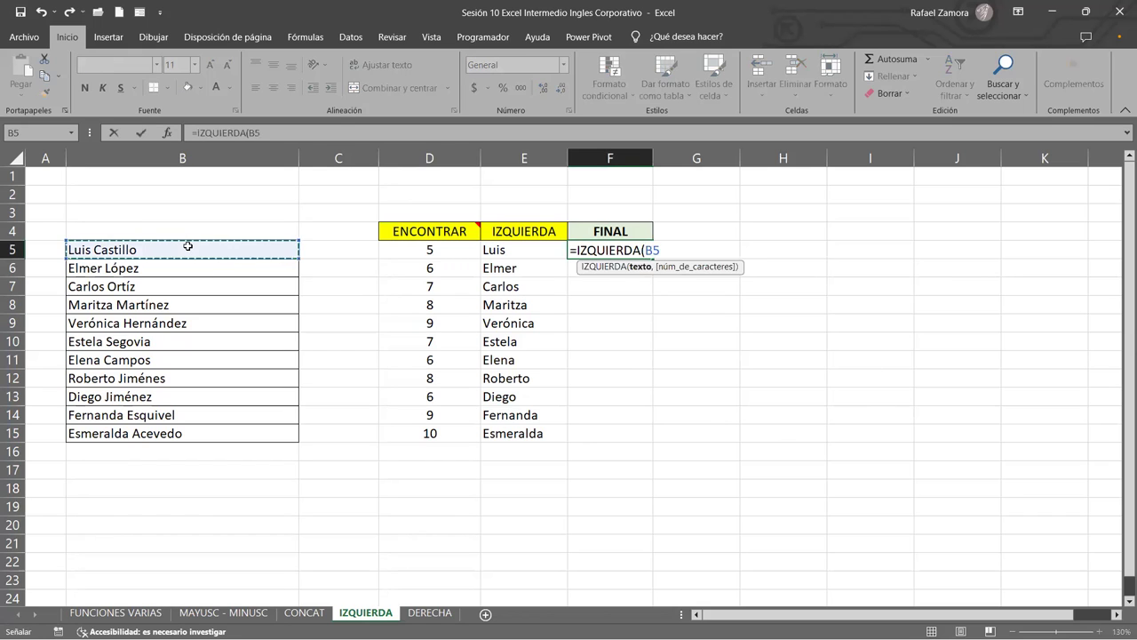
pyautogui.write(',')
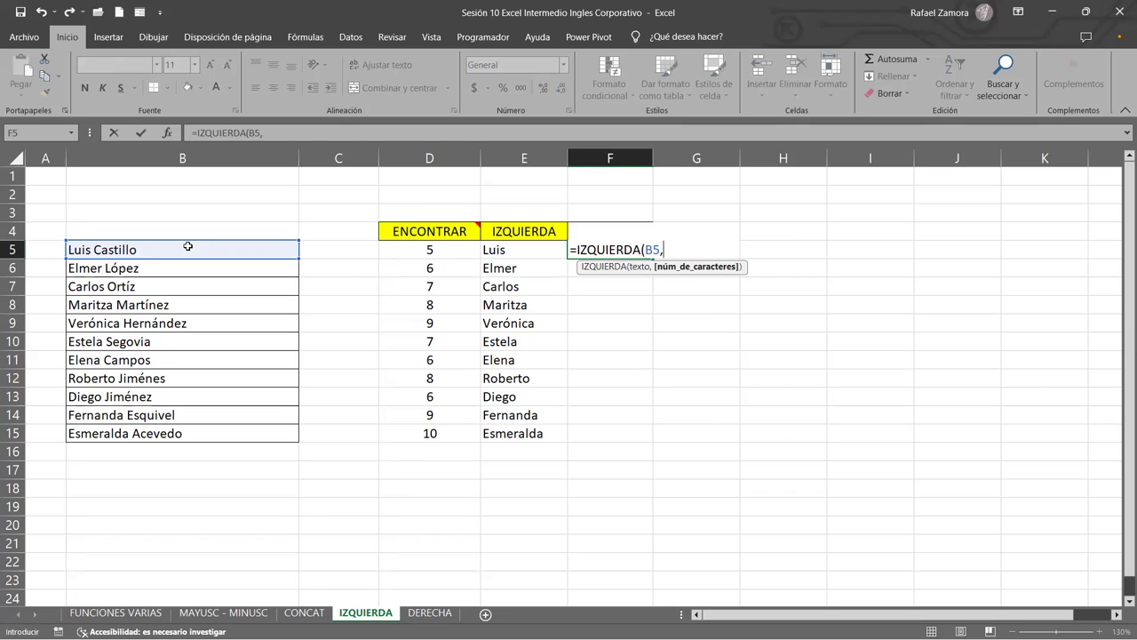
pyautogui.write('enco')
pyautogui.press('Tab')
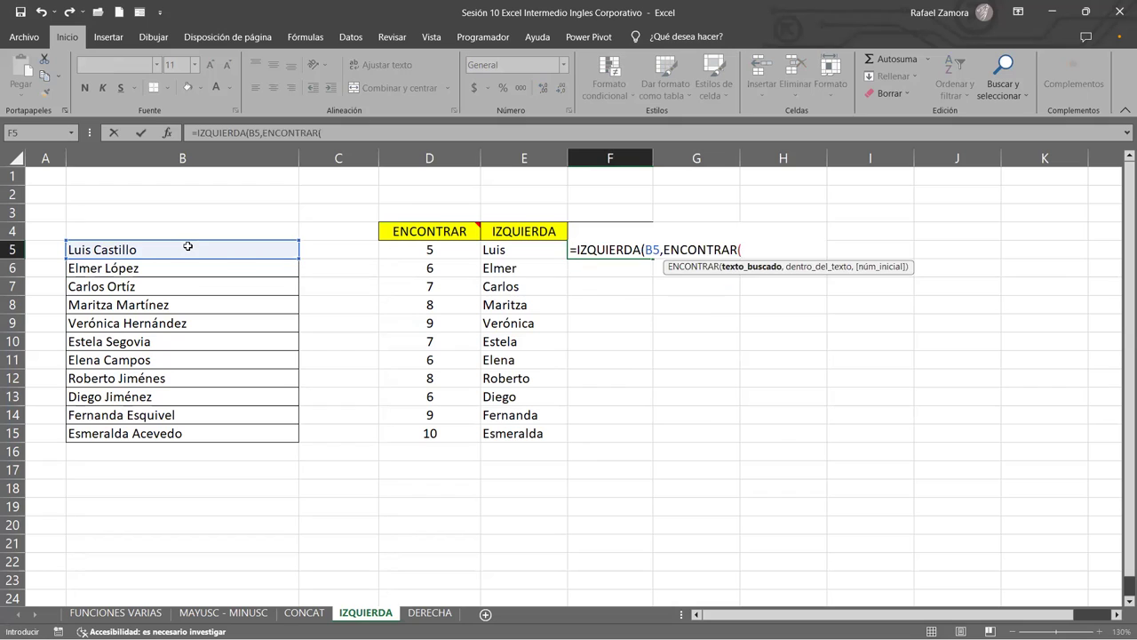
pyautogui.write('" ')
pyautogui.write('",')
pyautogui.click(166, 246)
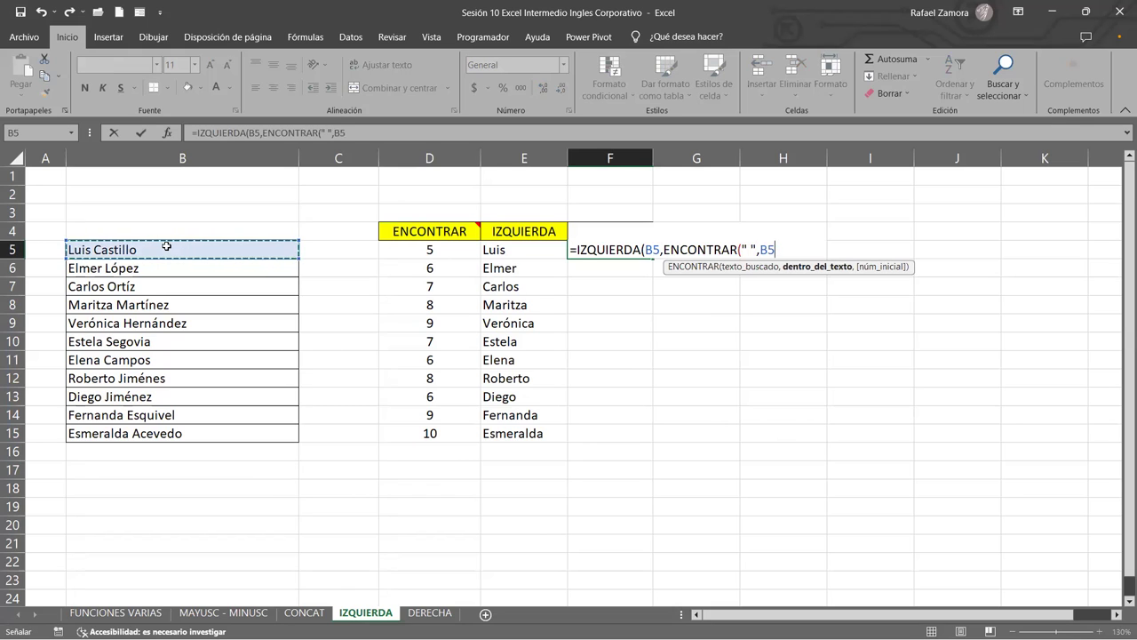
pyautogui.write(')')
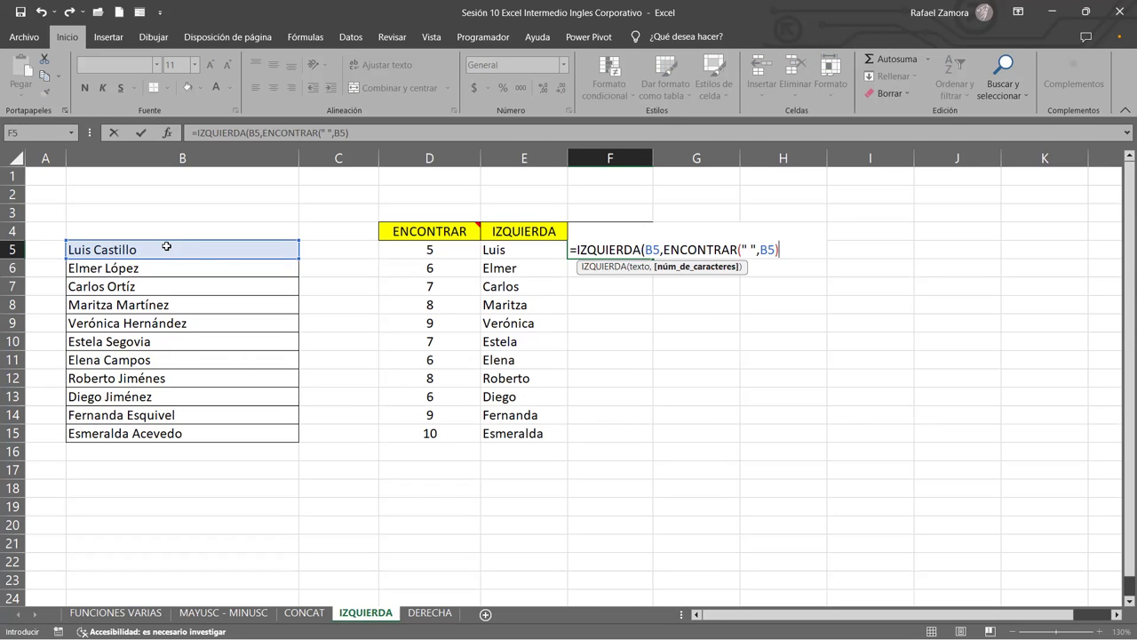
pyautogui.write(')')
pyautogui.press('Return')
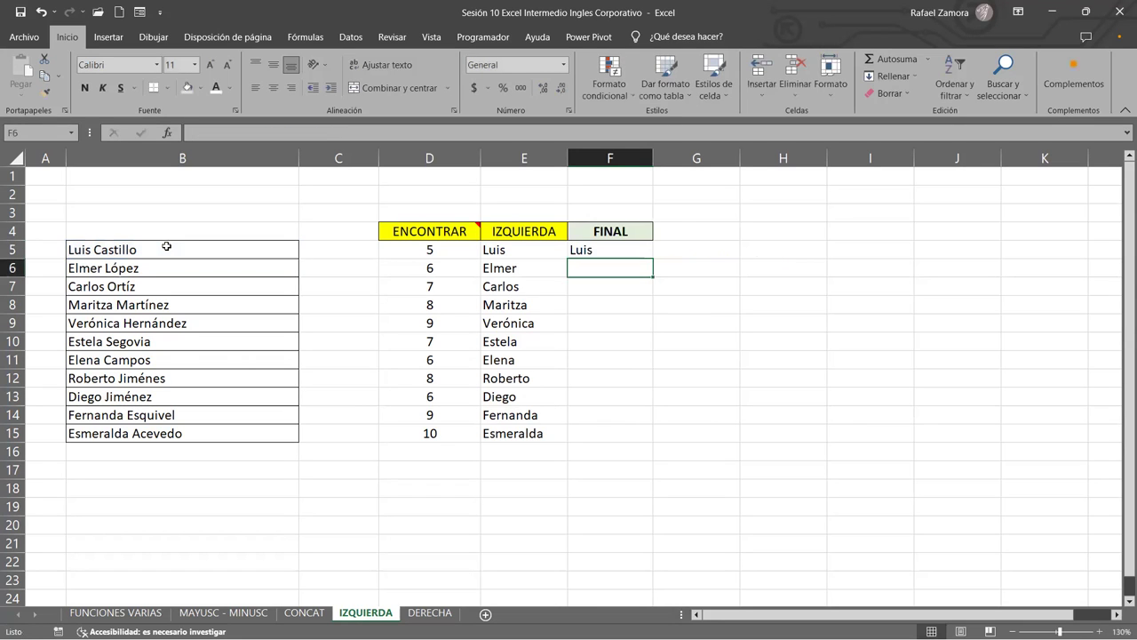
pyautogui.click(640, 252)
pyautogui.moveTo(653, 258)
pyautogui.mouseDown()
pyautogui.moveTo(624, 373)
pyautogui.moveTo(625, 442)
pyautogui.mouseUp()
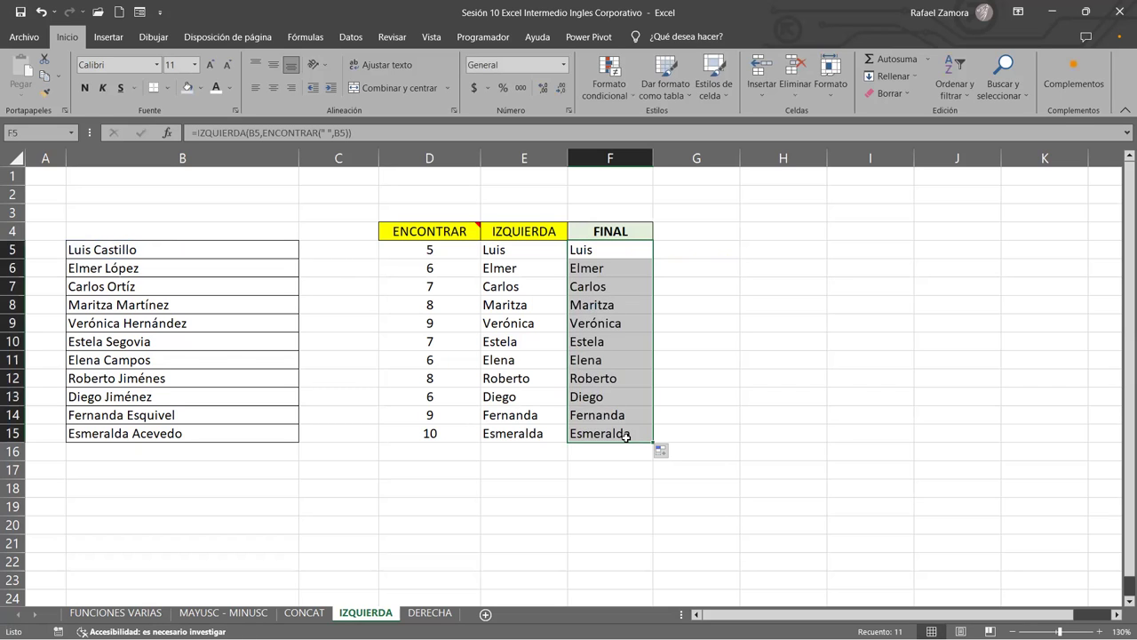
pyautogui.click(732, 412)
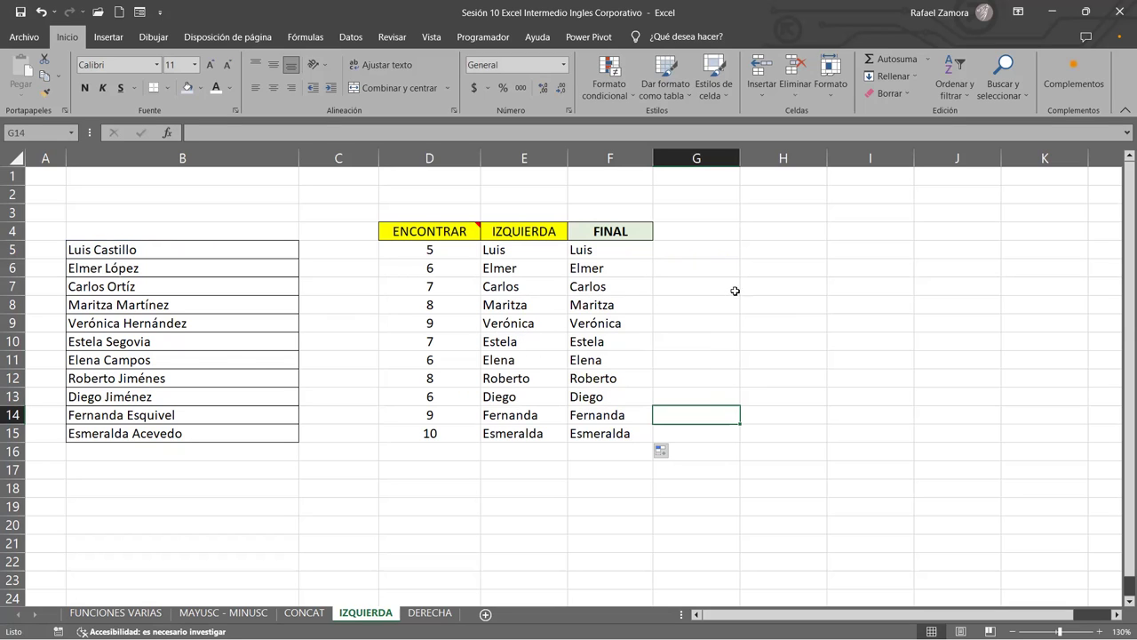
# Type the test name Luis into G5.
pyautogui.click(789, 254)
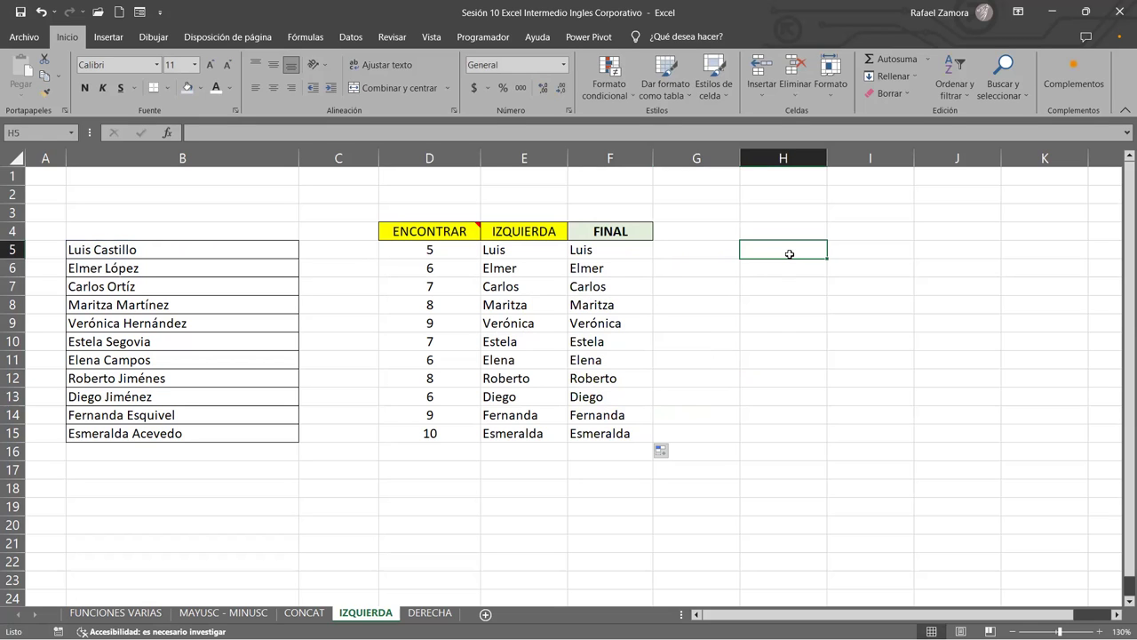
pyautogui.write('=')
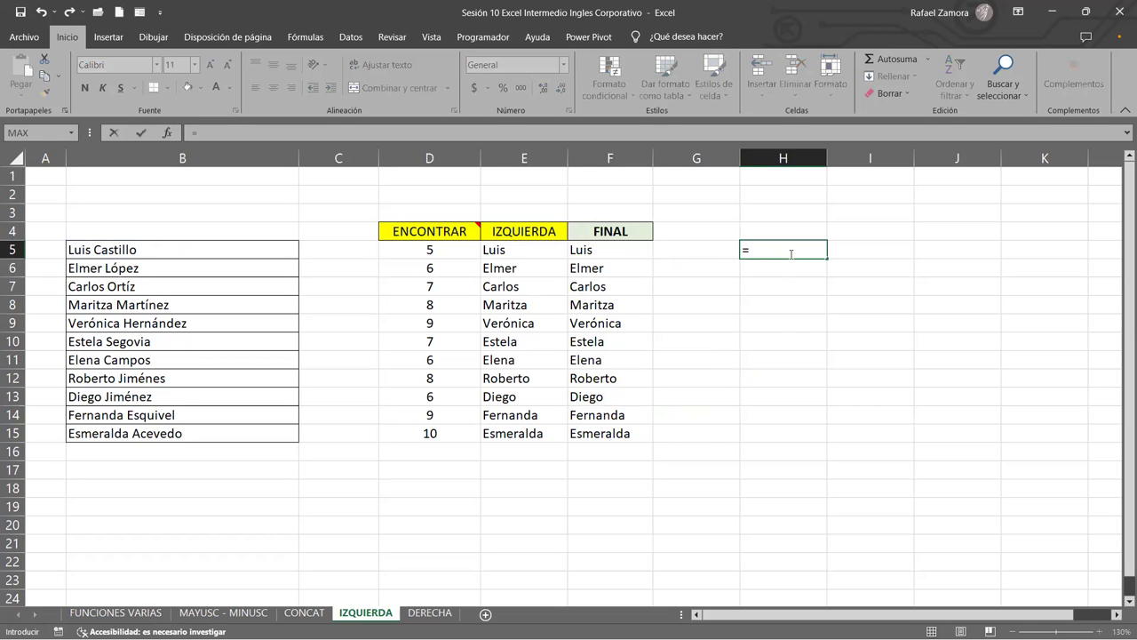
pyautogui.click(731, 252)
pyautogui.press('Escape')
pyautogui.click(731, 253)
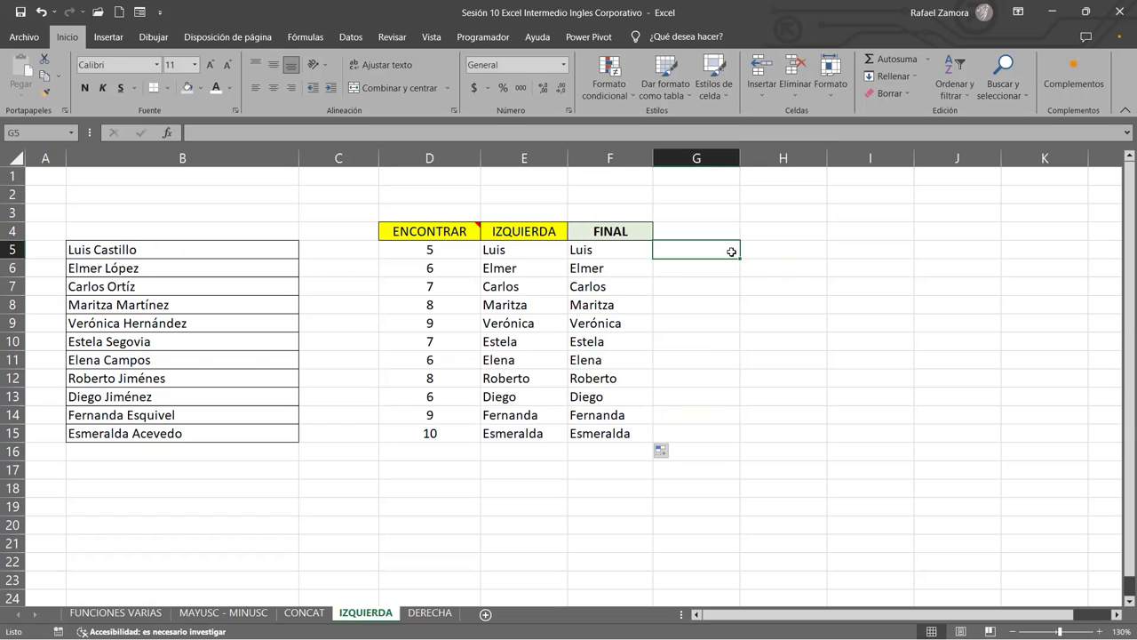
pyautogui.click(748, 322)
pyautogui.click(725, 255)
pyautogui.write('Luis')
pyautogui.press('Return')
# Enter =IGUAL(F5,G5) in H5 to compare the two first names.
pyautogui.click(770, 246)
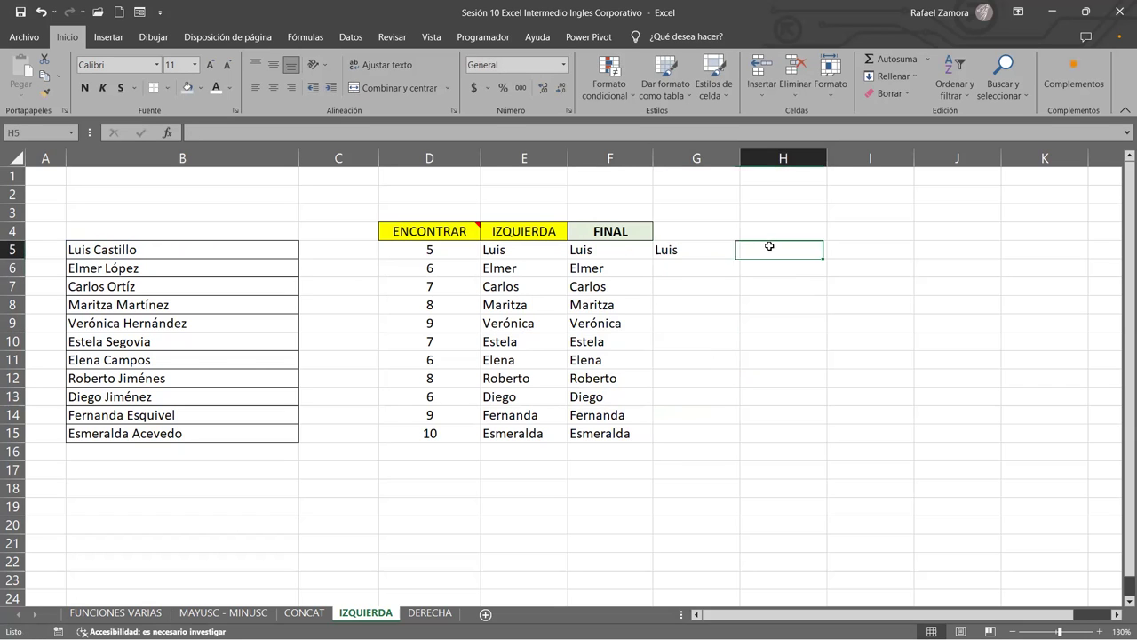
pyautogui.write('=')
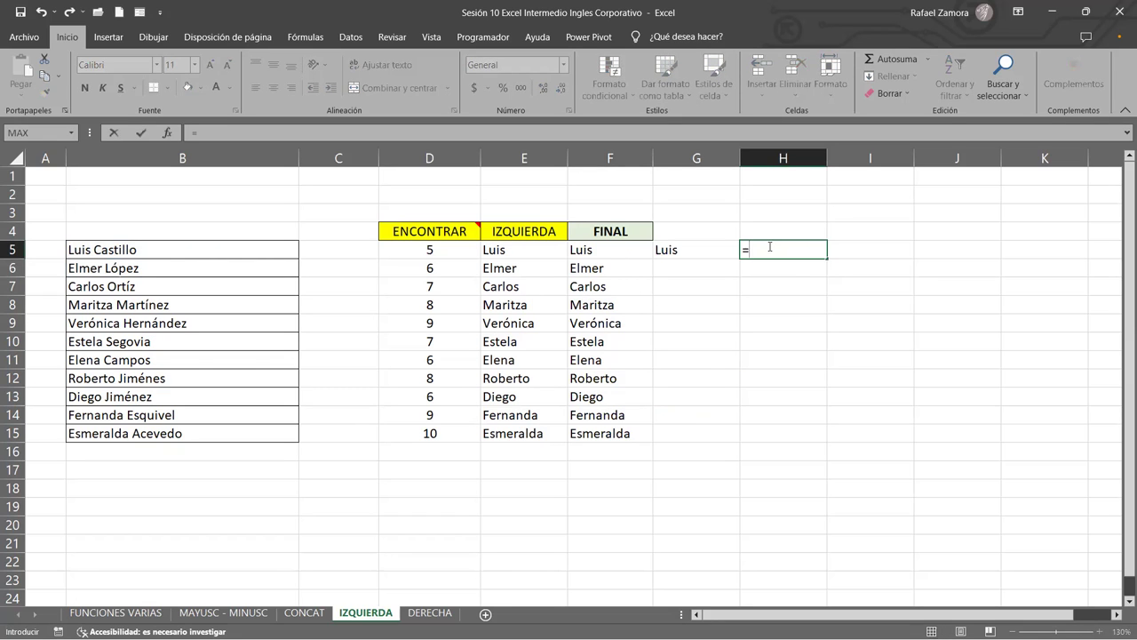
pyautogui.write('iga')
pyautogui.press('BackSpace')
pyautogui.write('ua')
pyautogui.press('Tab')
pyautogui.click(586, 251)
pyautogui.write(',')
pyautogui.click(681, 248)
pyautogui.write(')')
pyautogui.press('Return')
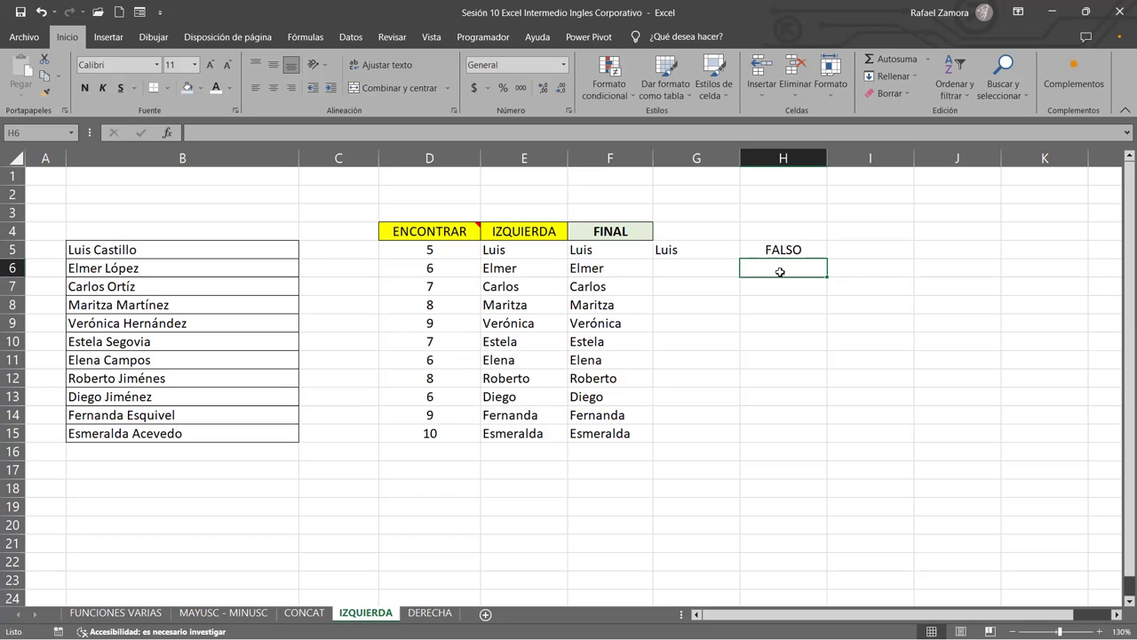
# Review the IGUAL formula in H5 without changing it.
pyautogui.click(782, 254)
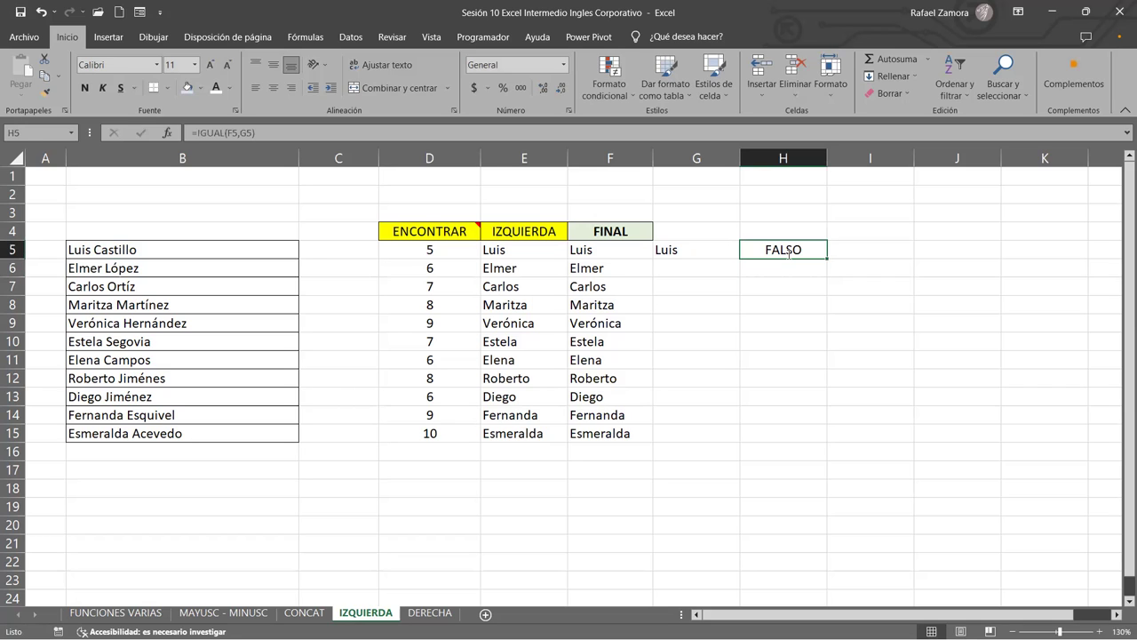
pyautogui.doubleClick(787, 254)
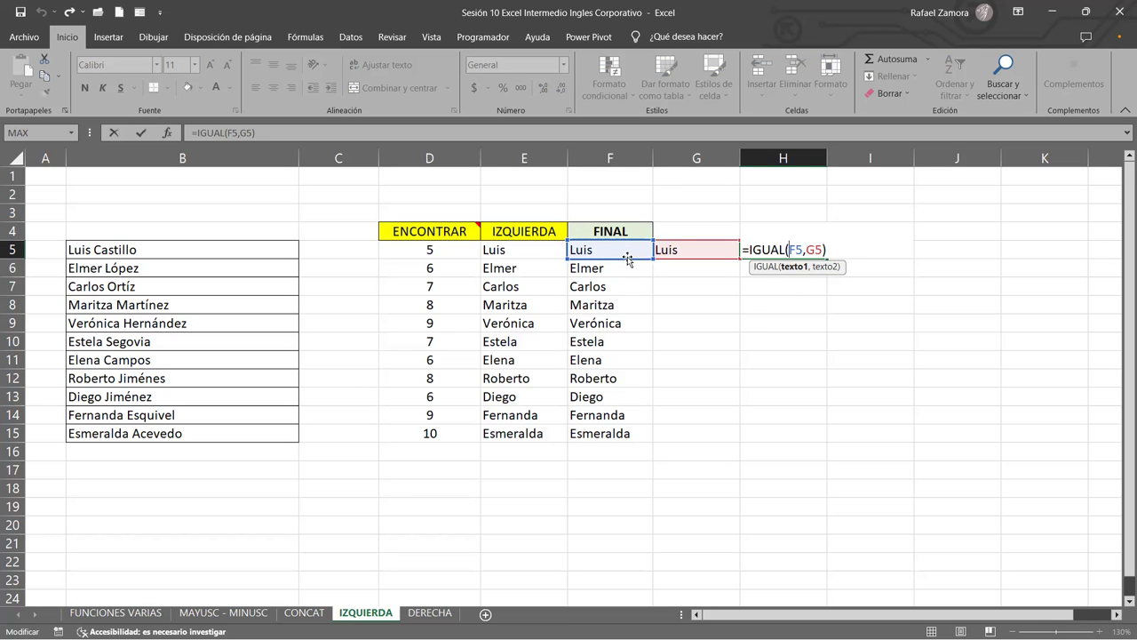
pyautogui.press('Return')
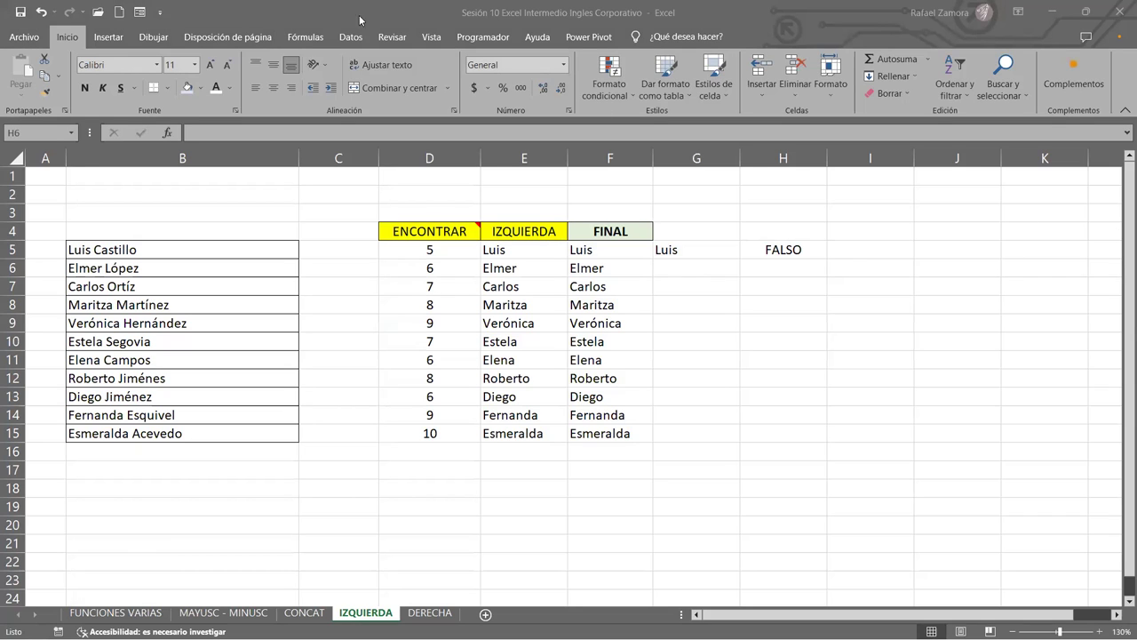
pyautogui.doubleClick(520, 249)
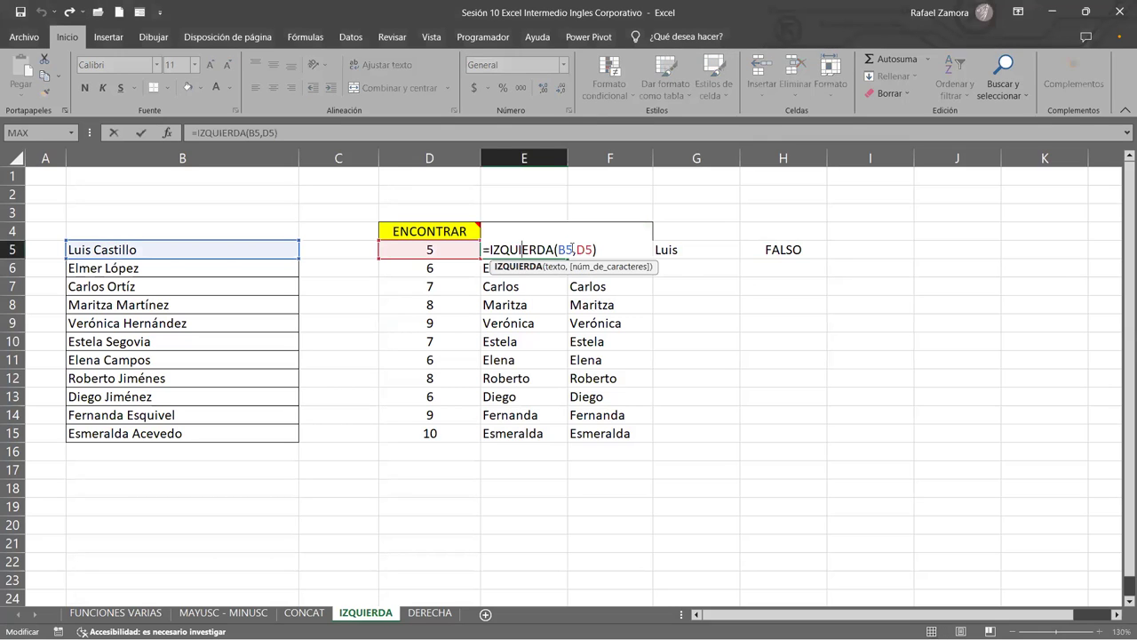
pyautogui.click(598, 252)
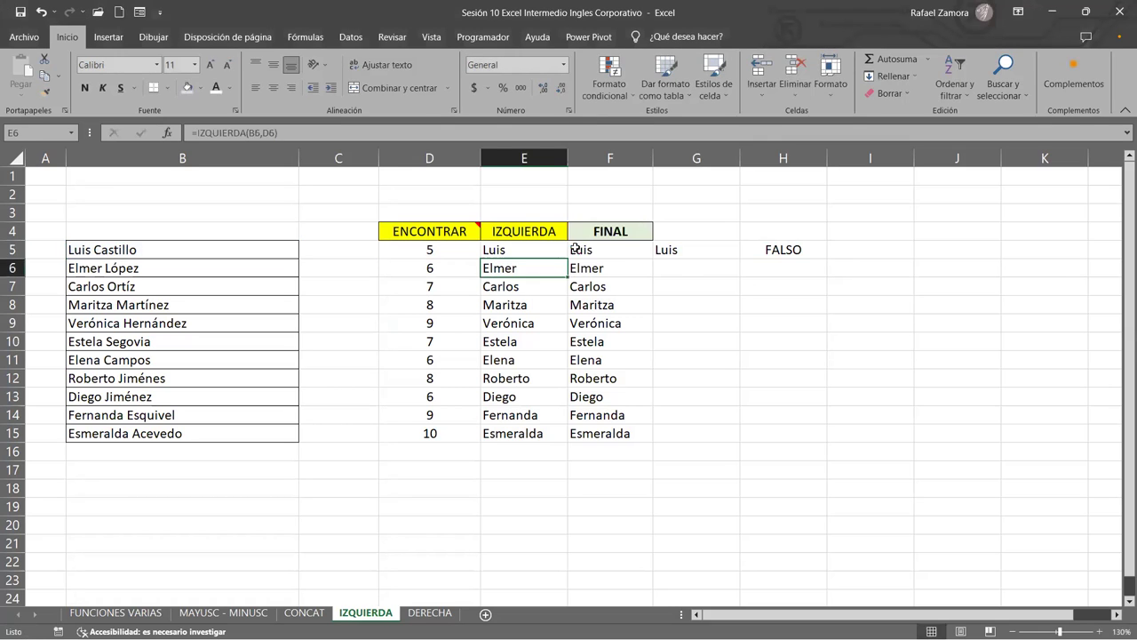
pyautogui.doubleClick(598, 252)
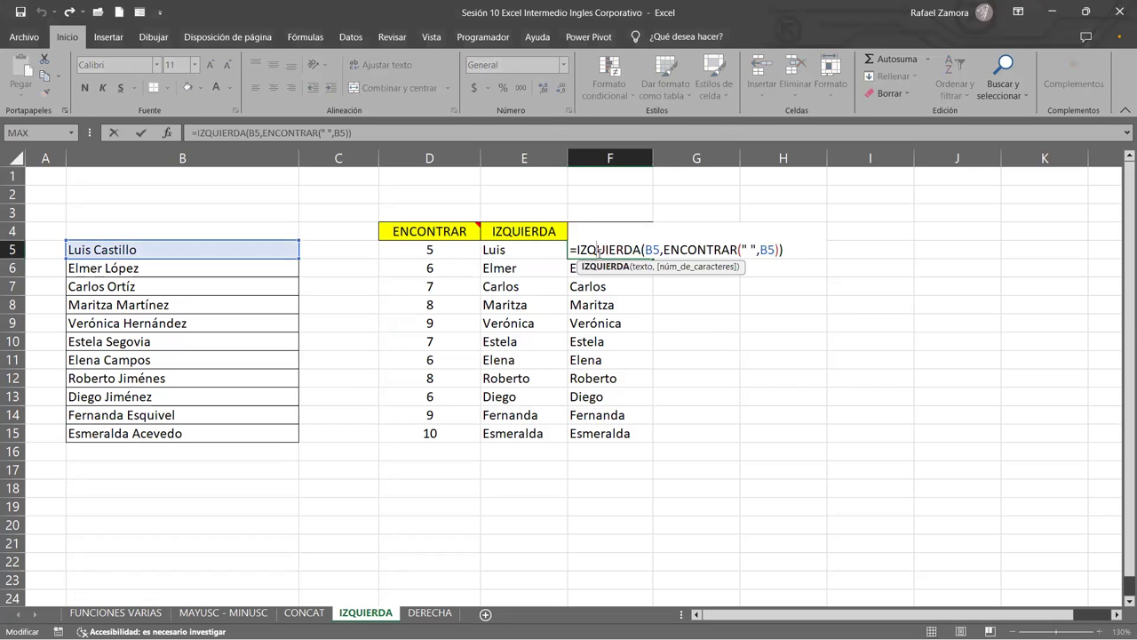
pyautogui.press('Return')
pyautogui.doubleClick(731, 247)
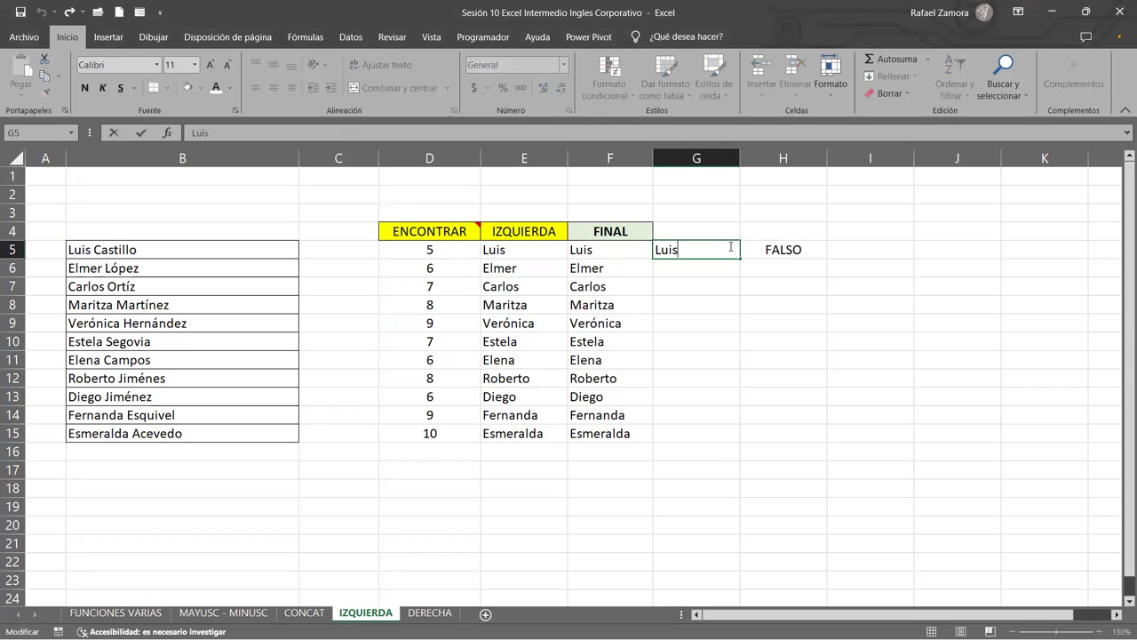
pyautogui.press('Return')
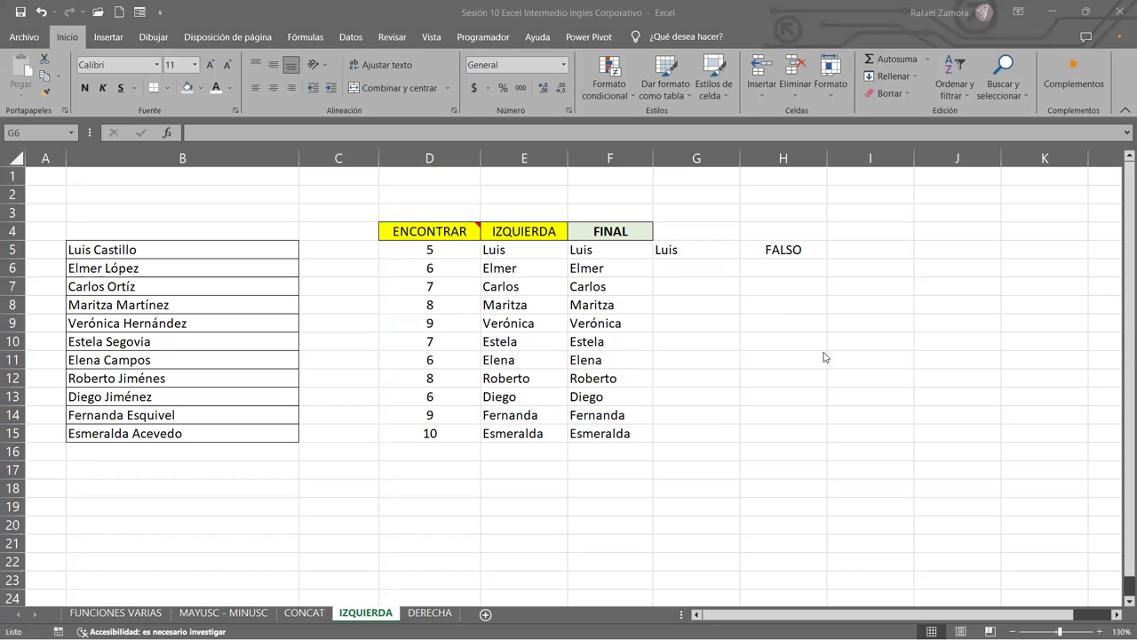
pyautogui.doubleClick(775, 251)
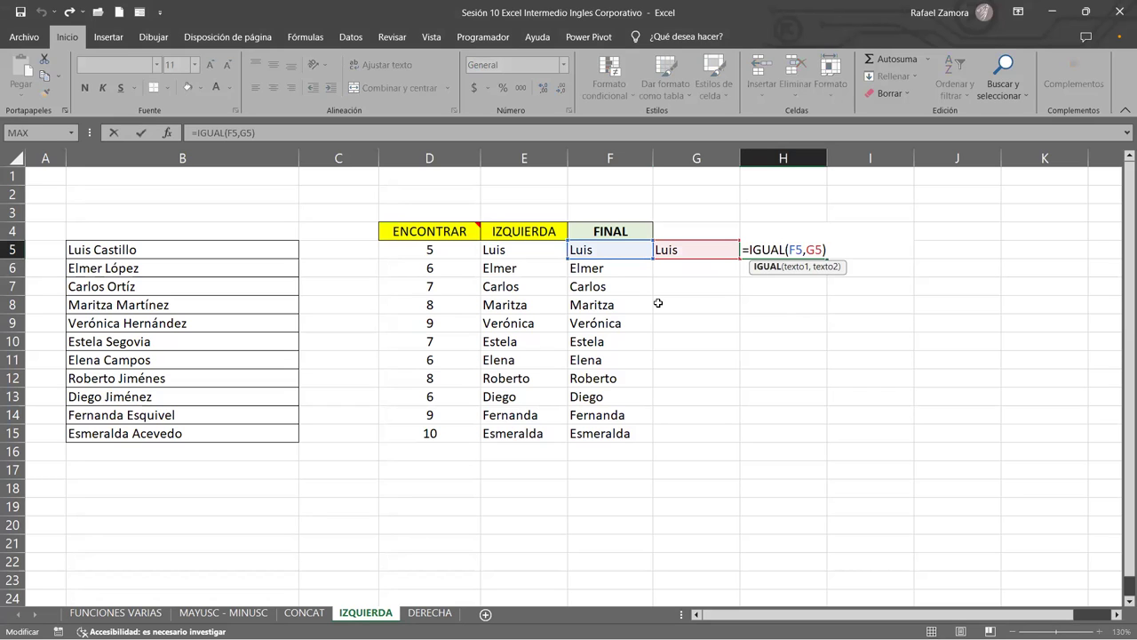
pyautogui.click(632, 250)
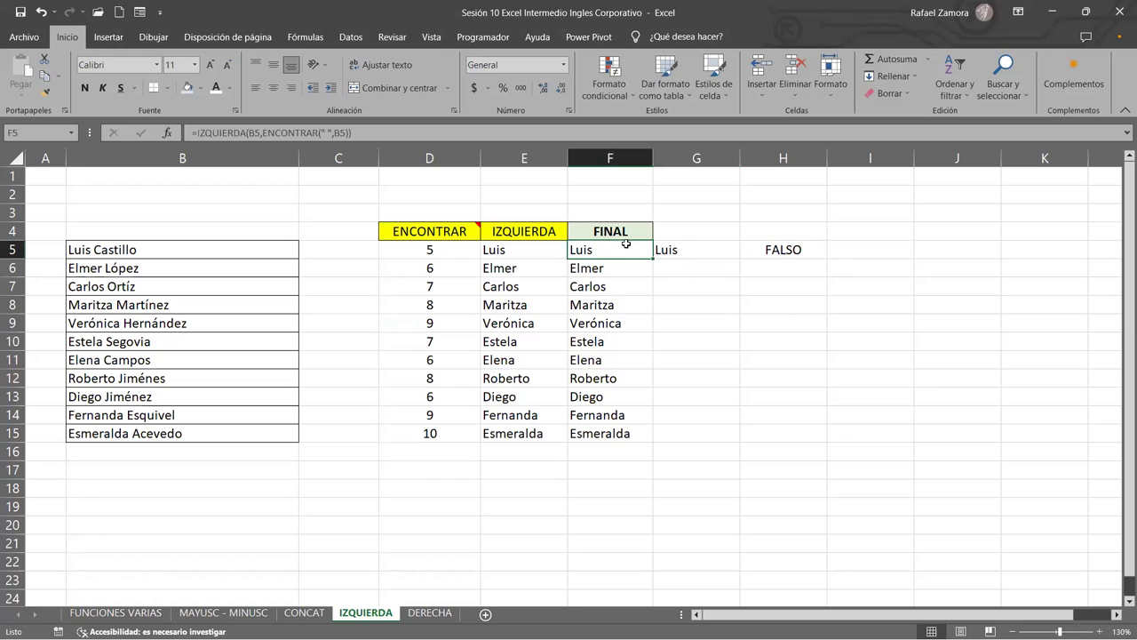
pyautogui.click(537, 253)
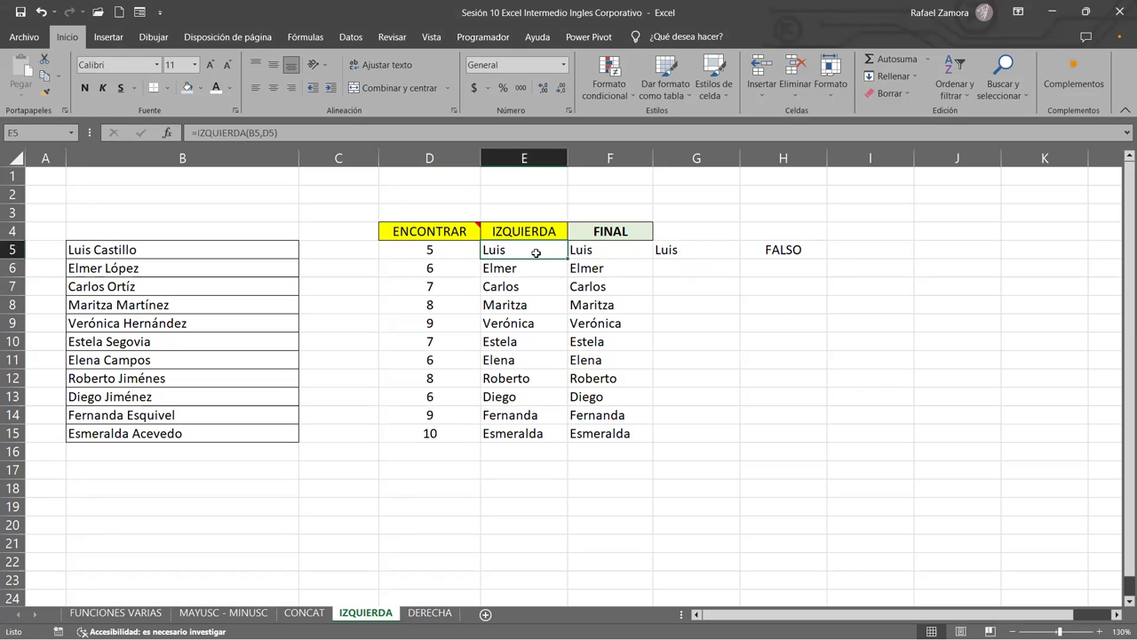
pyautogui.doubleClick(538, 252)
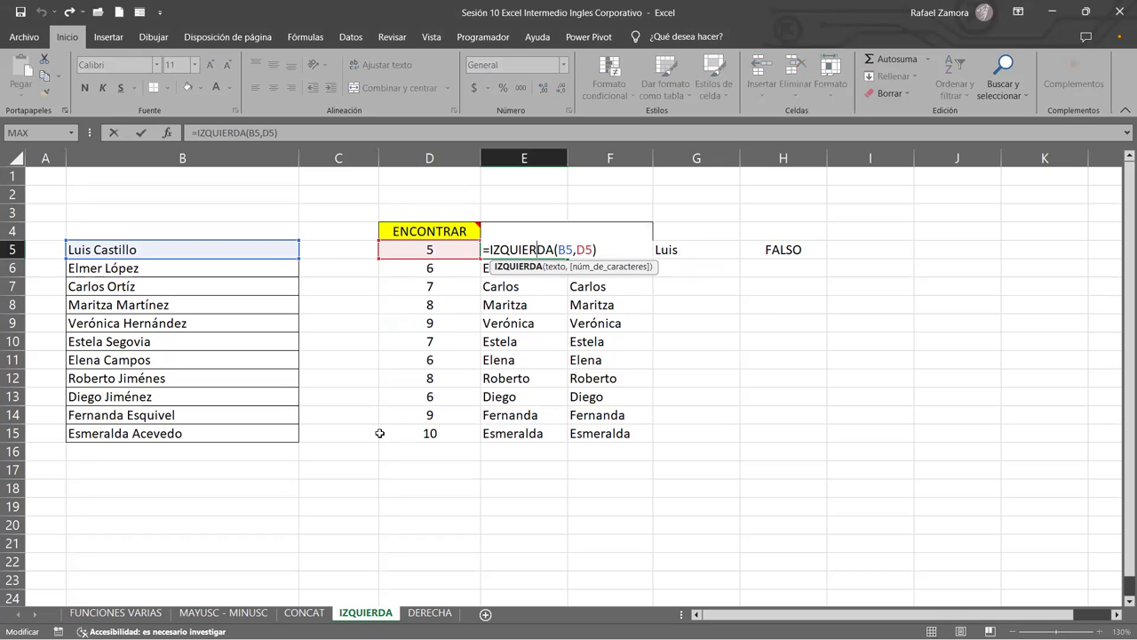
pyautogui.press('Escape')
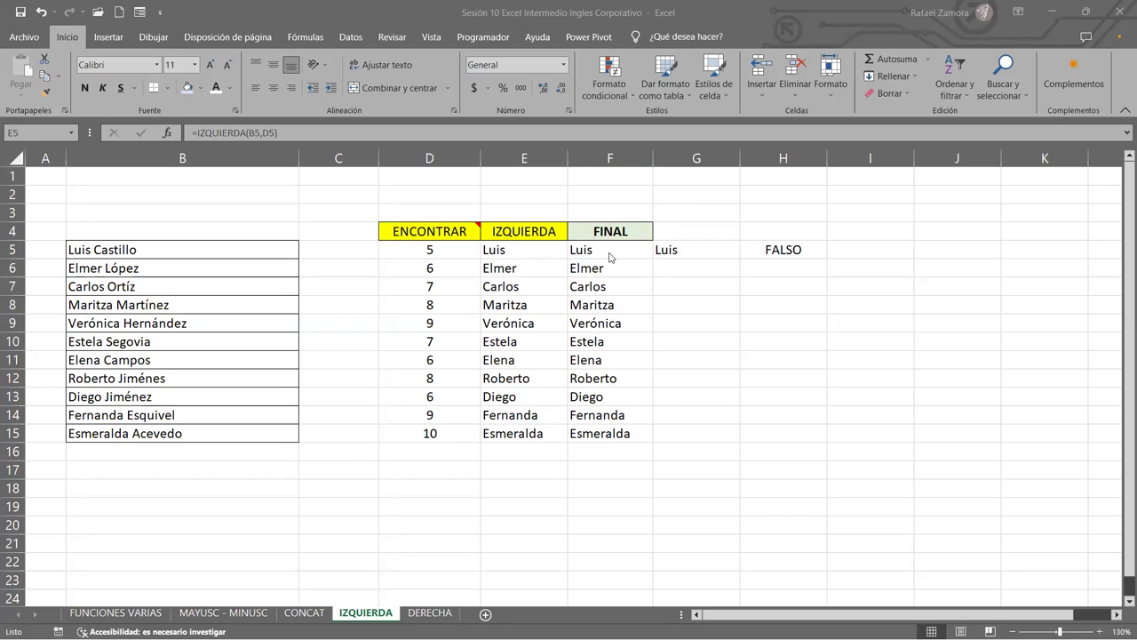
pyautogui.press('F2')
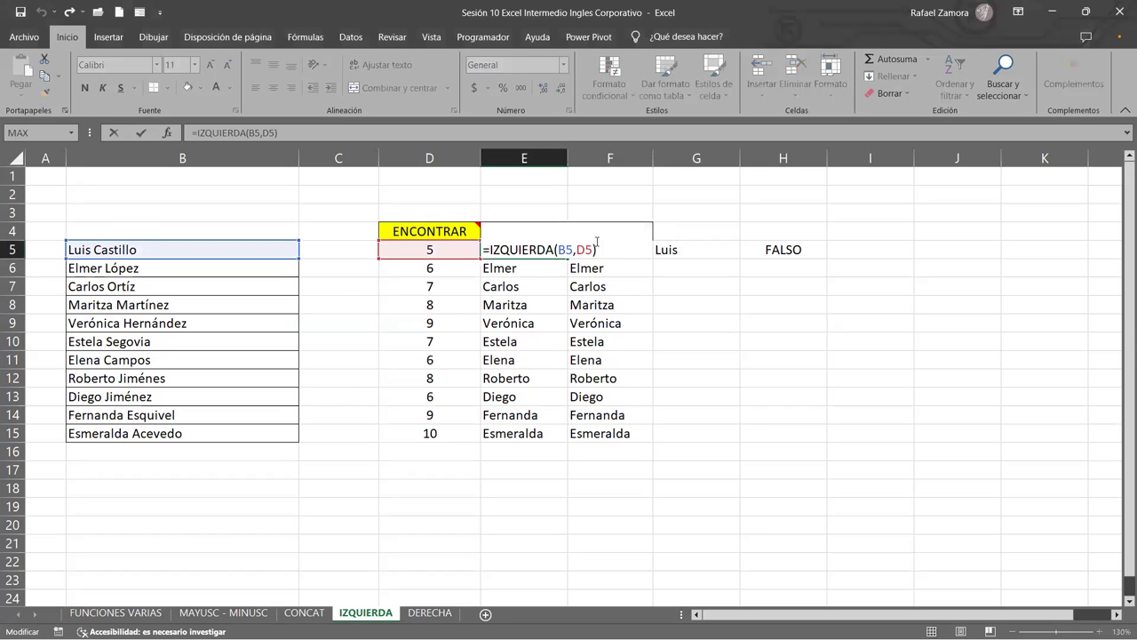
pyautogui.press('Escape')
pyautogui.click(631, 250)
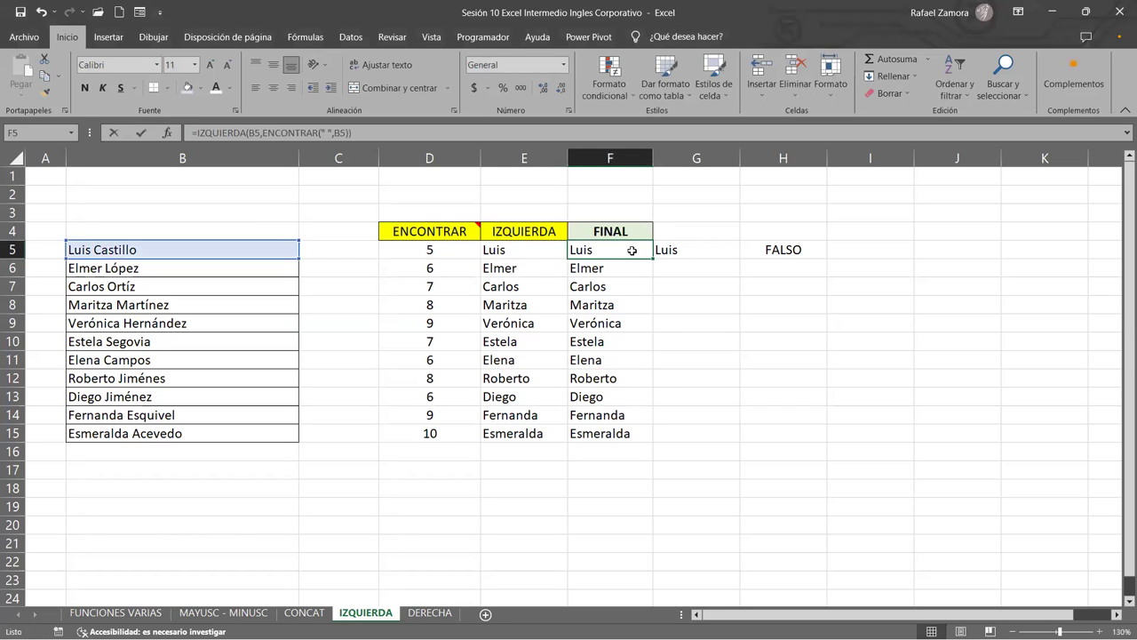
pyautogui.doubleClick(631, 250)
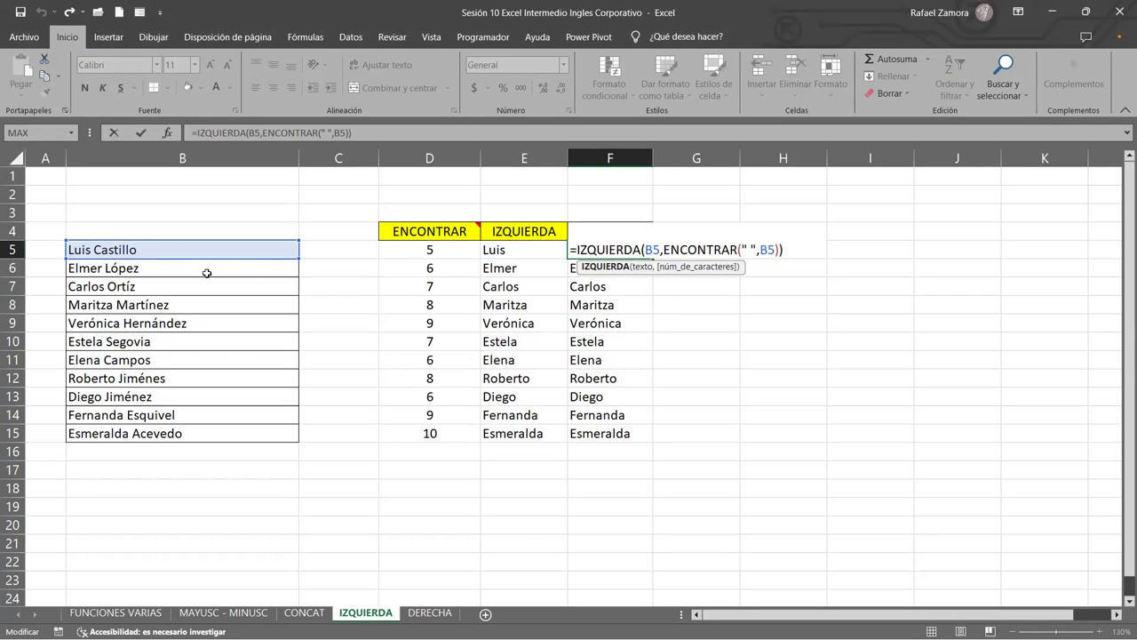
pyautogui.press('Escape')
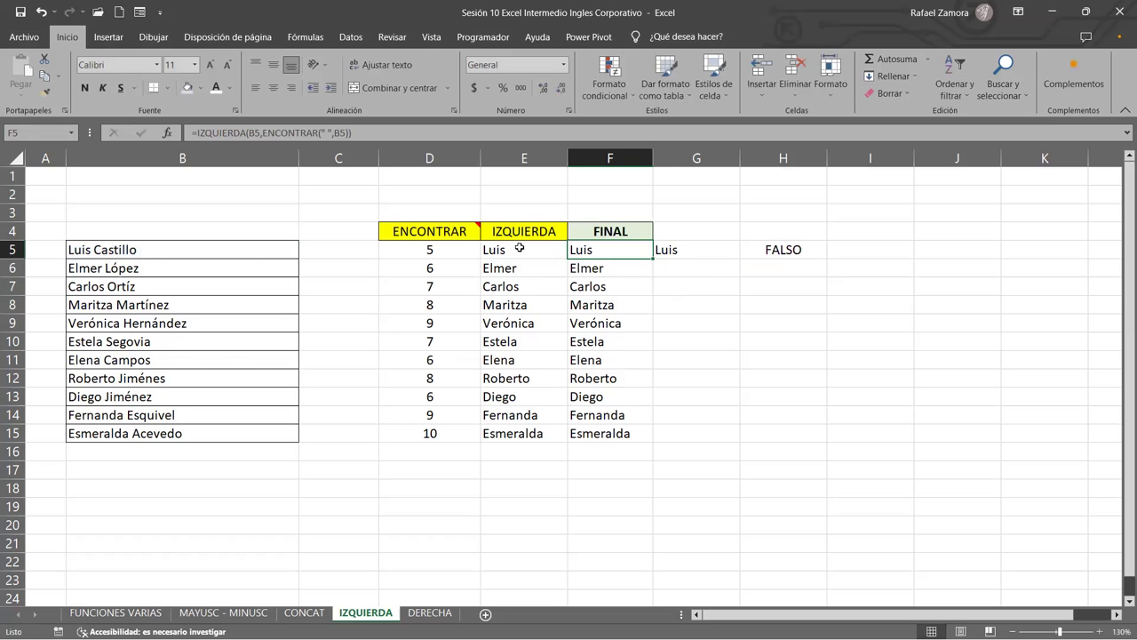
pyautogui.doubleClick(455, 248)
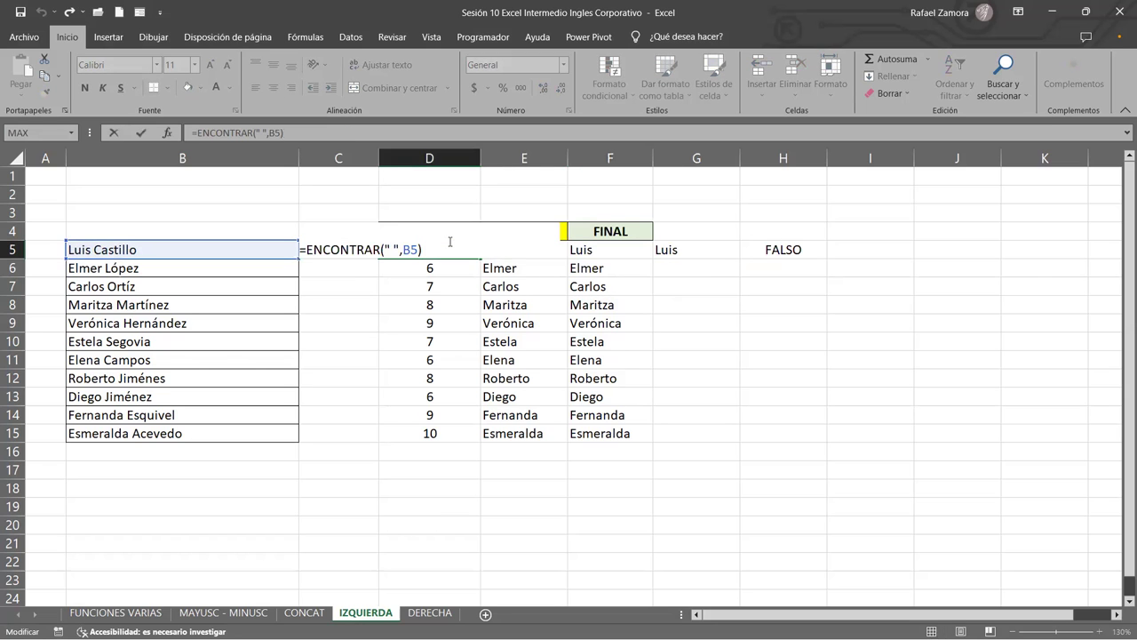
pyautogui.press('Escape')
pyautogui.doubleClick(535, 249)
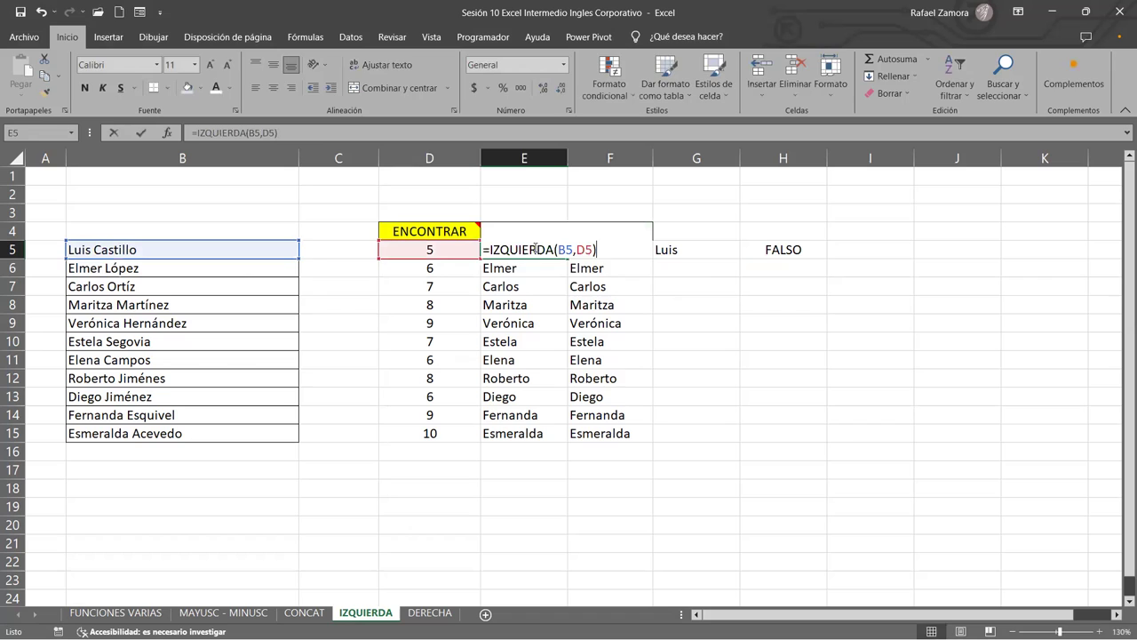
pyautogui.press('Escape')
pyautogui.click(613, 252)
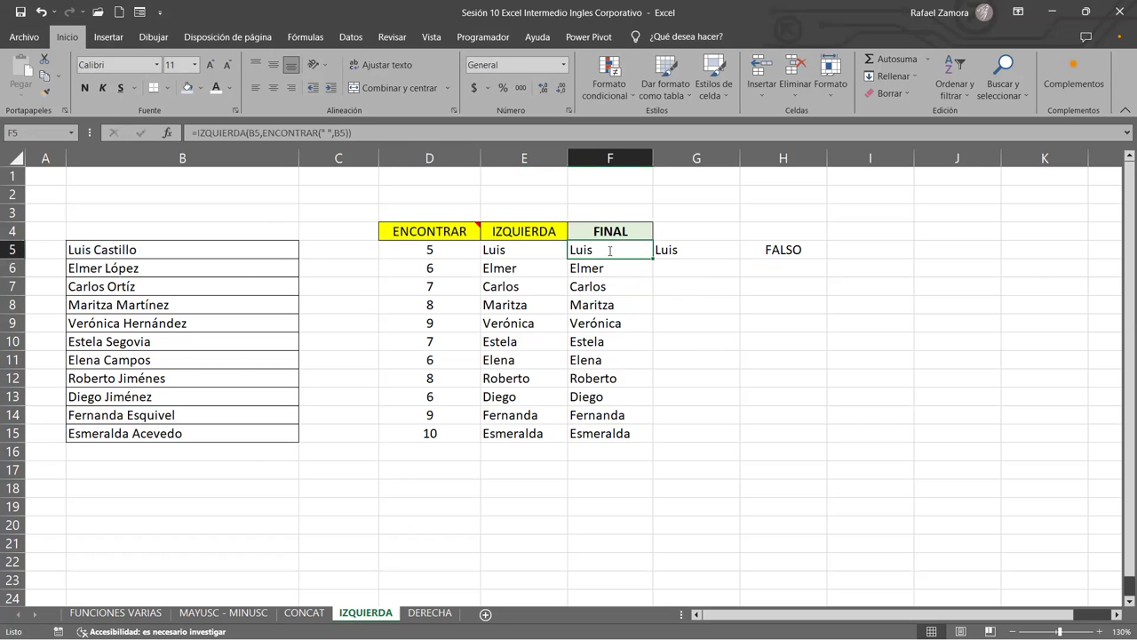
pyautogui.doubleClick(610, 249)
pyautogui.press('Escape')
pyautogui.click(449, 250)
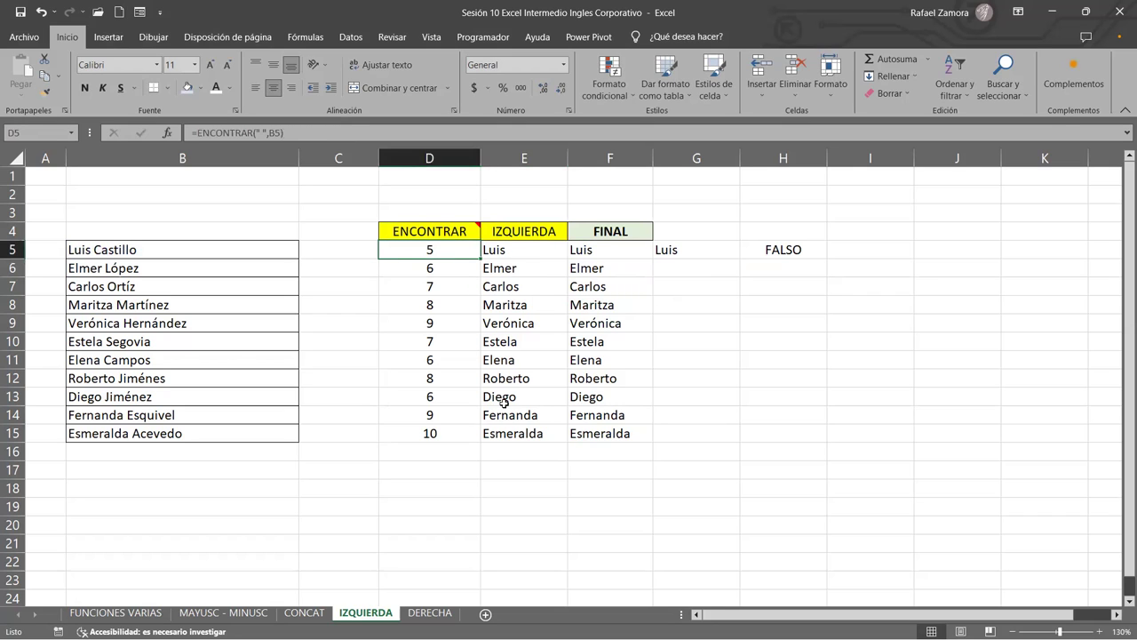
pyautogui.doubleClick(468, 253)
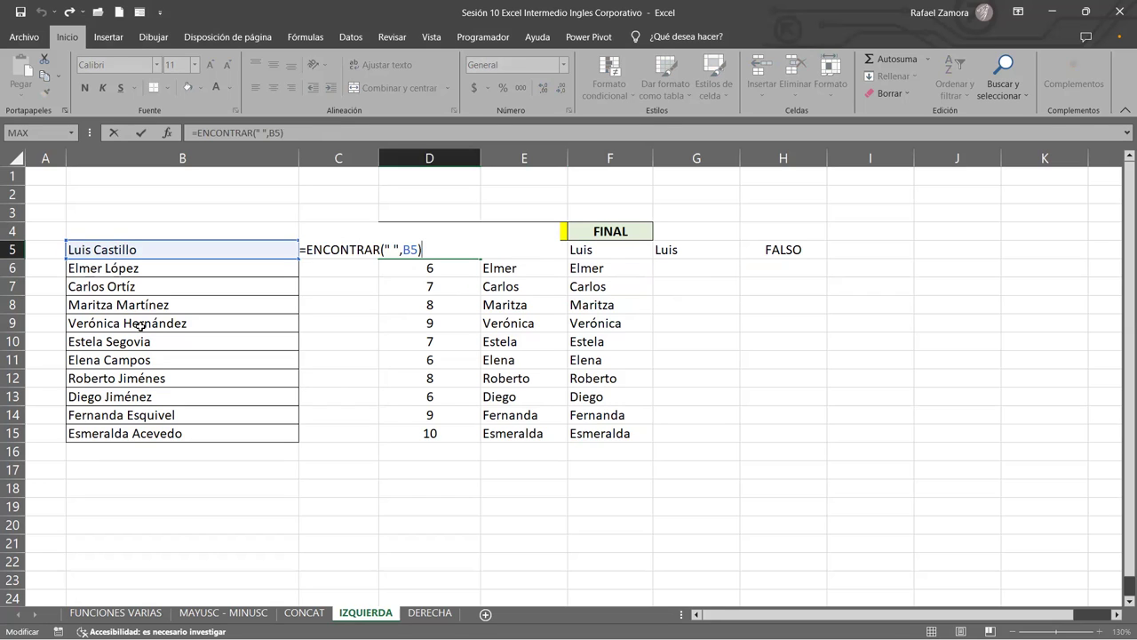
pyautogui.hotkey('ctrl', 'Return')
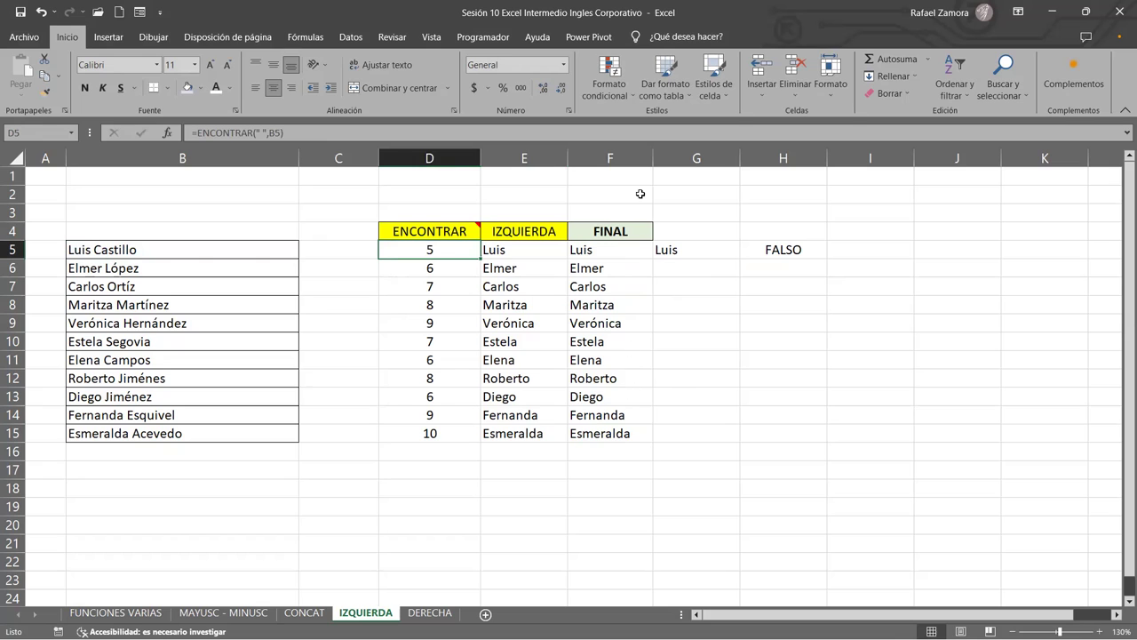
pyautogui.click(614, 247)
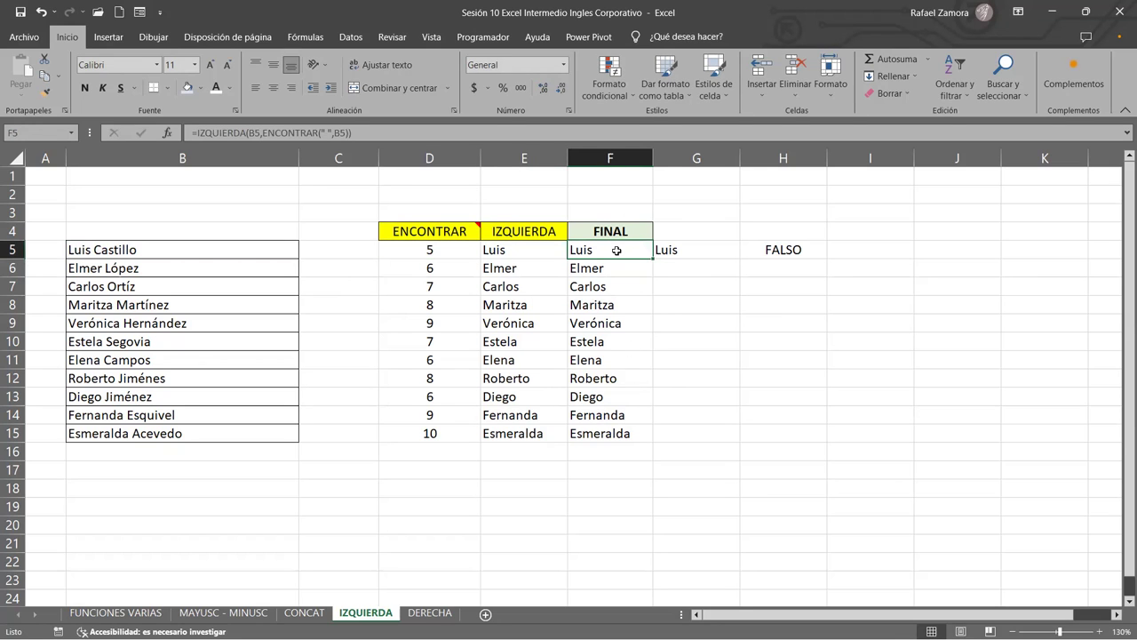
pyautogui.doubleClick(616, 250)
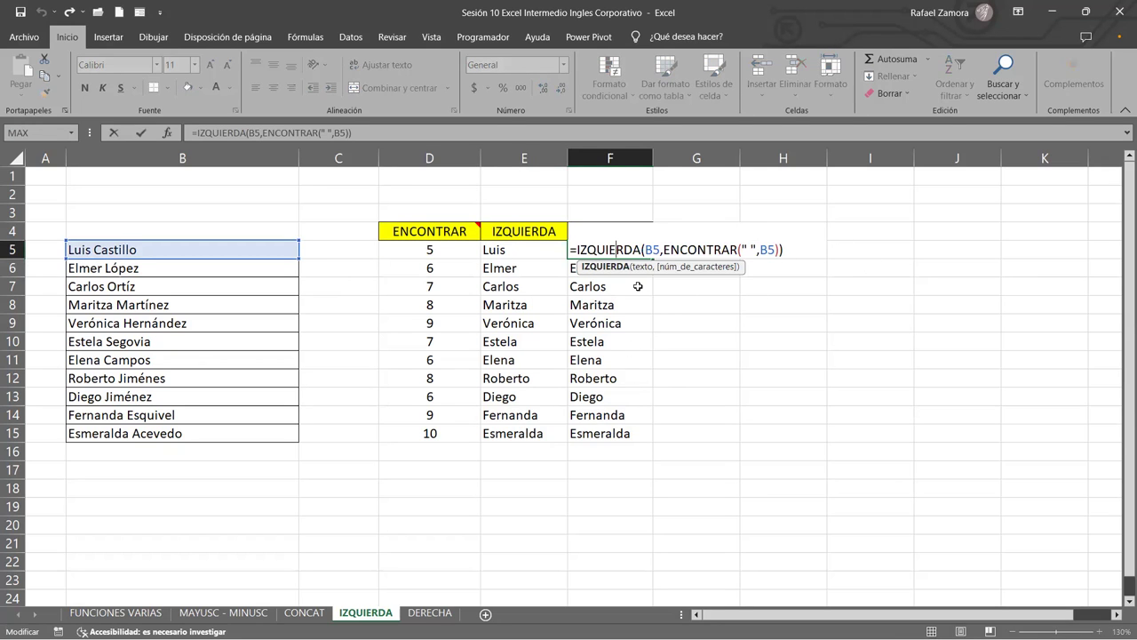
pyautogui.doubleClick(541, 249)
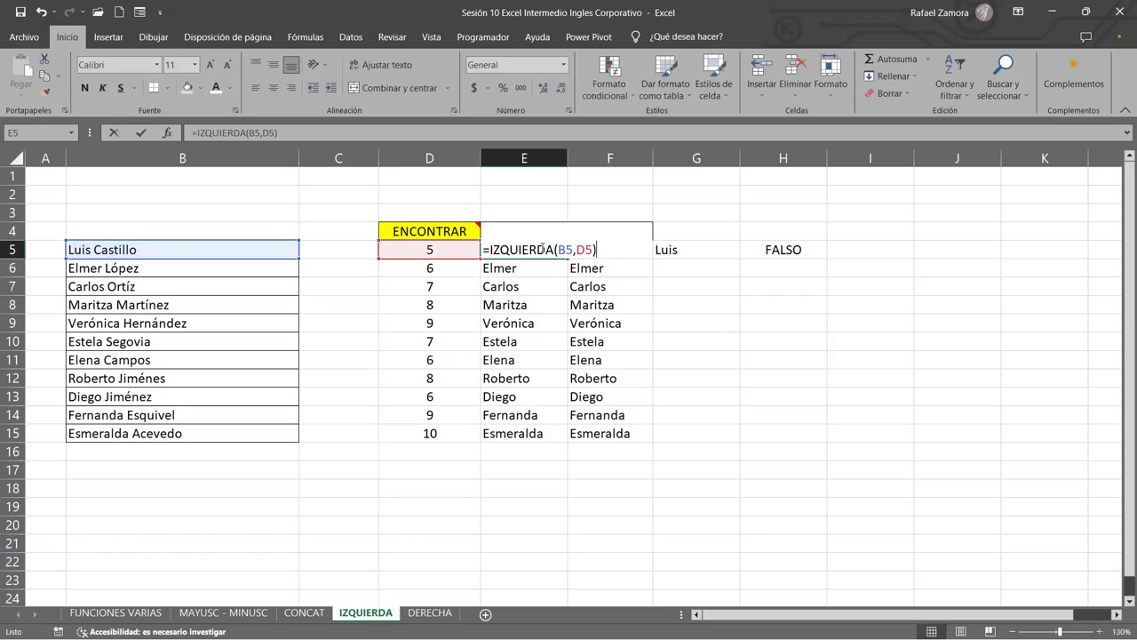
pyautogui.click(724, 247)
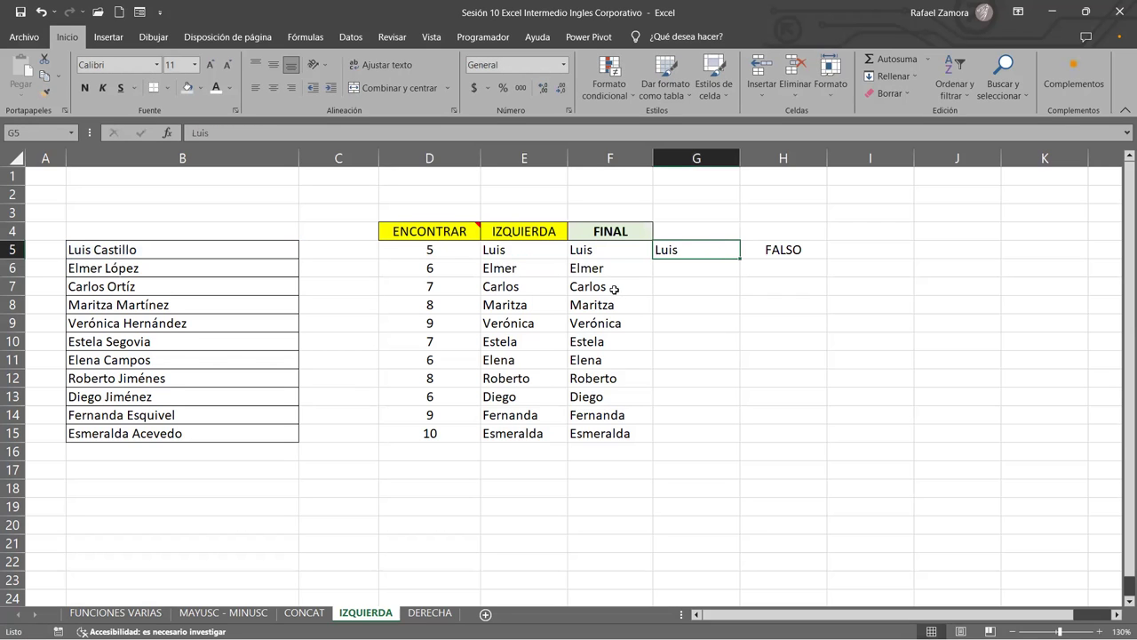
pyautogui.click(582, 251)
pyautogui.click(519, 250)
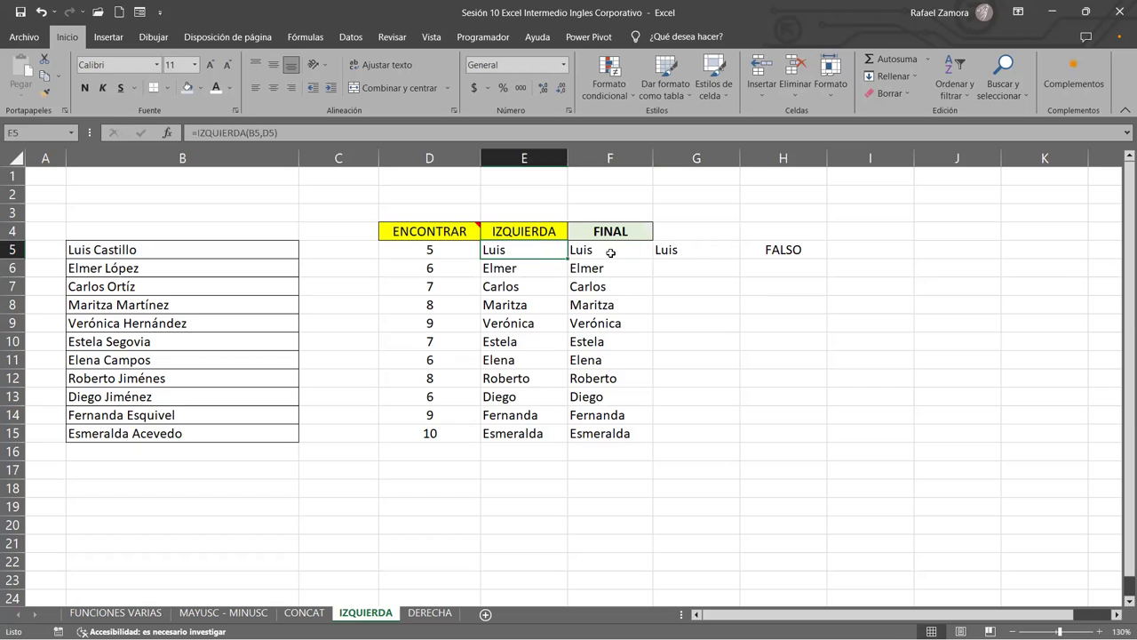
pyautogui.click(584, 254)
pyautogui.press('Left')
pyautogui.click(597, 252)
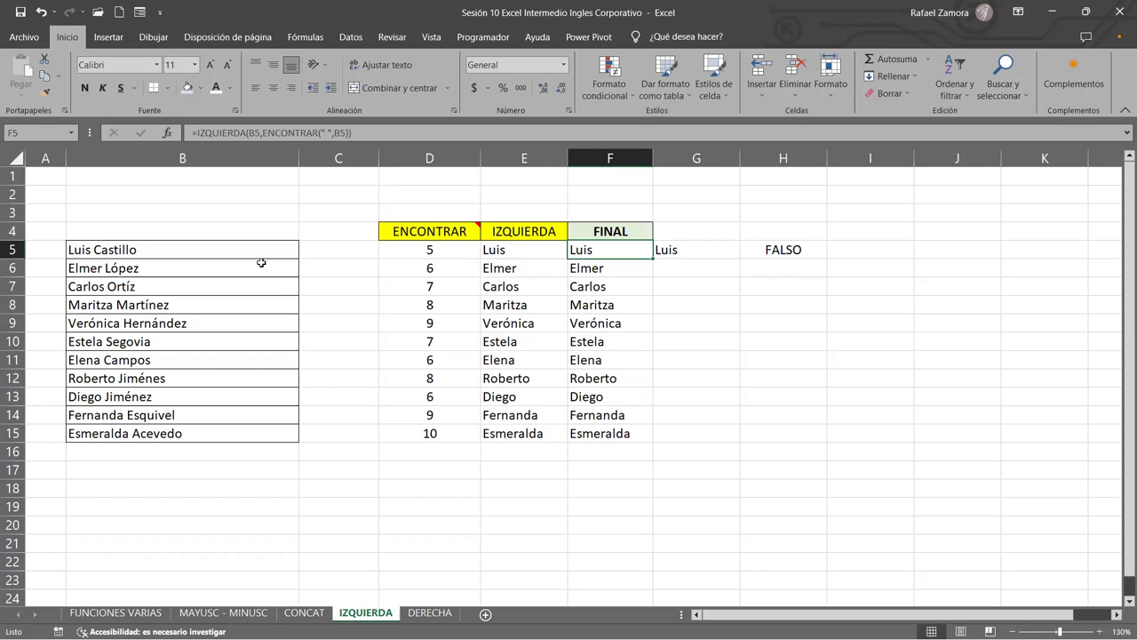
pyautogui.click(543, 248)
pyautogui.click(585, 248)
pyautogui.doubleClick(616, 252)
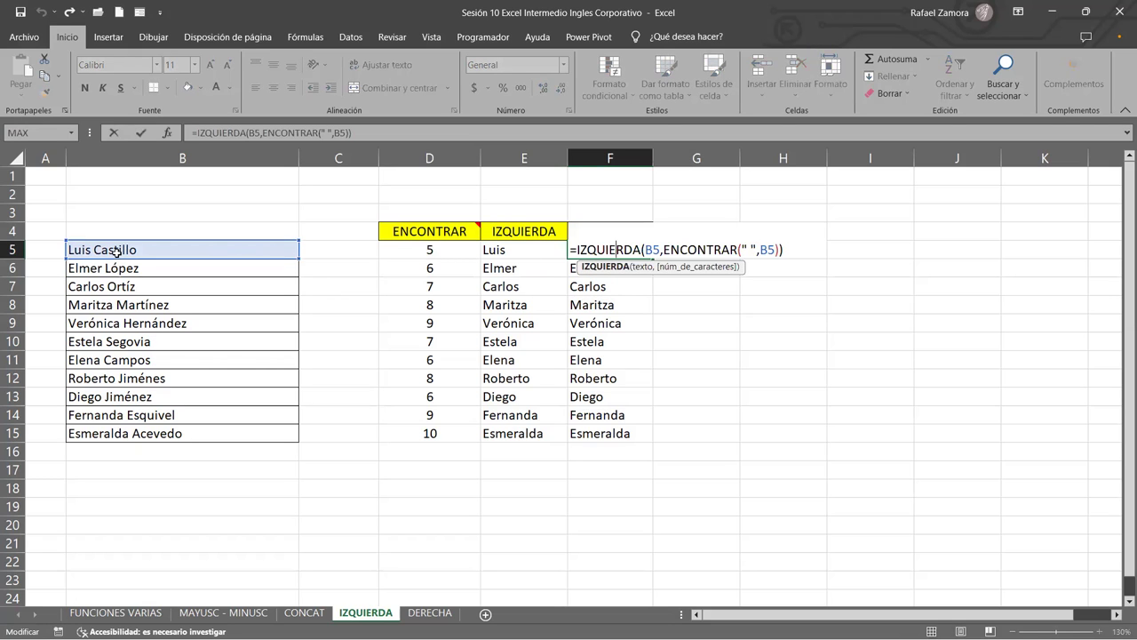
pyautogui.press('Escape')
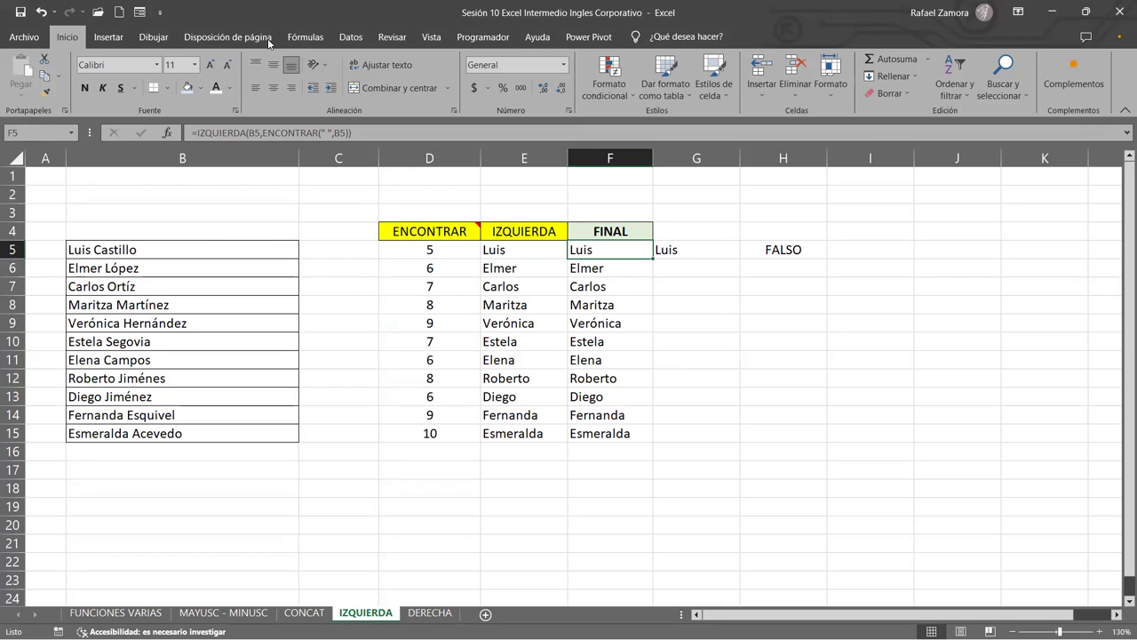
# Inspect the row 6 first-name formula in F6, then try an edit in G5 and undo it.
pyautogui.click(454, 270)
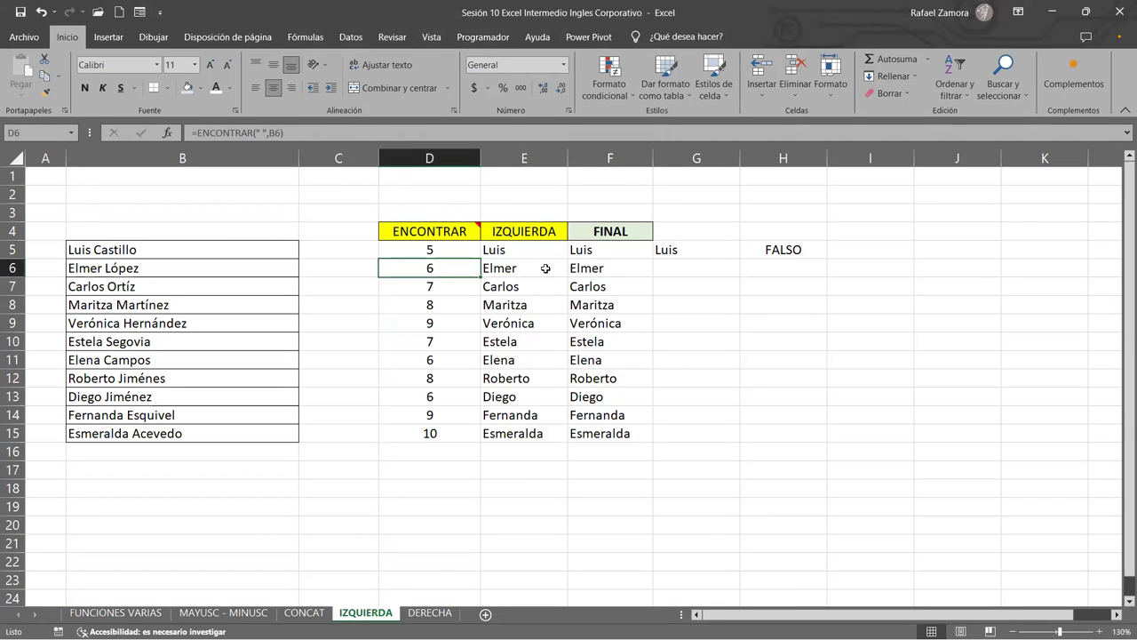
pyautogui.click(580, 267)
pyautogui.doubleClick(580, 268)
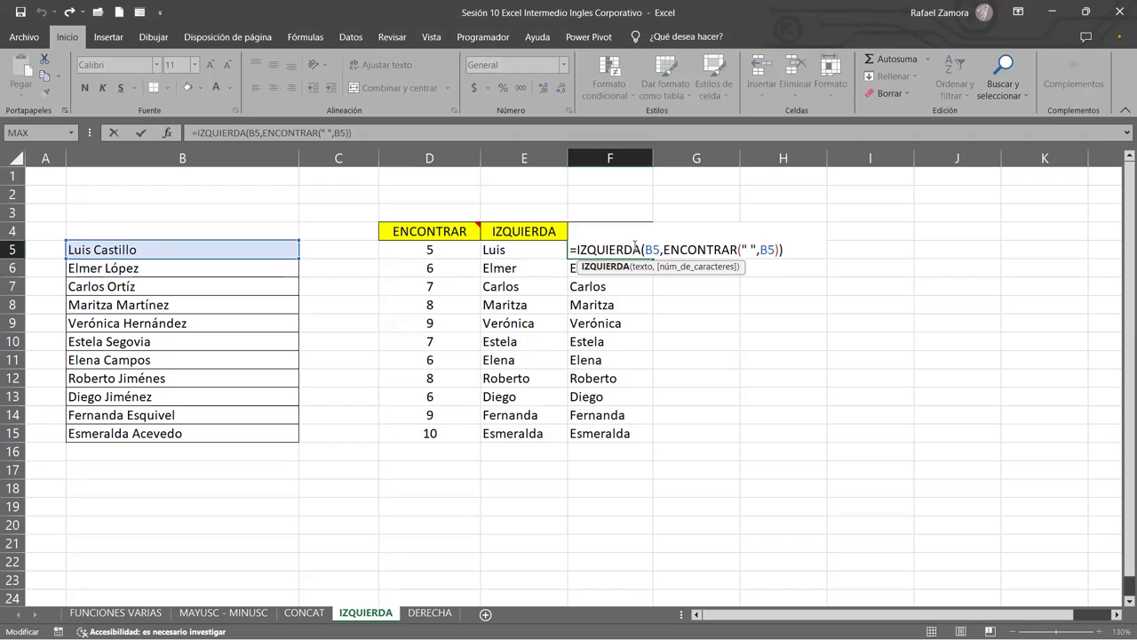
pyautogui.click(639, 249)
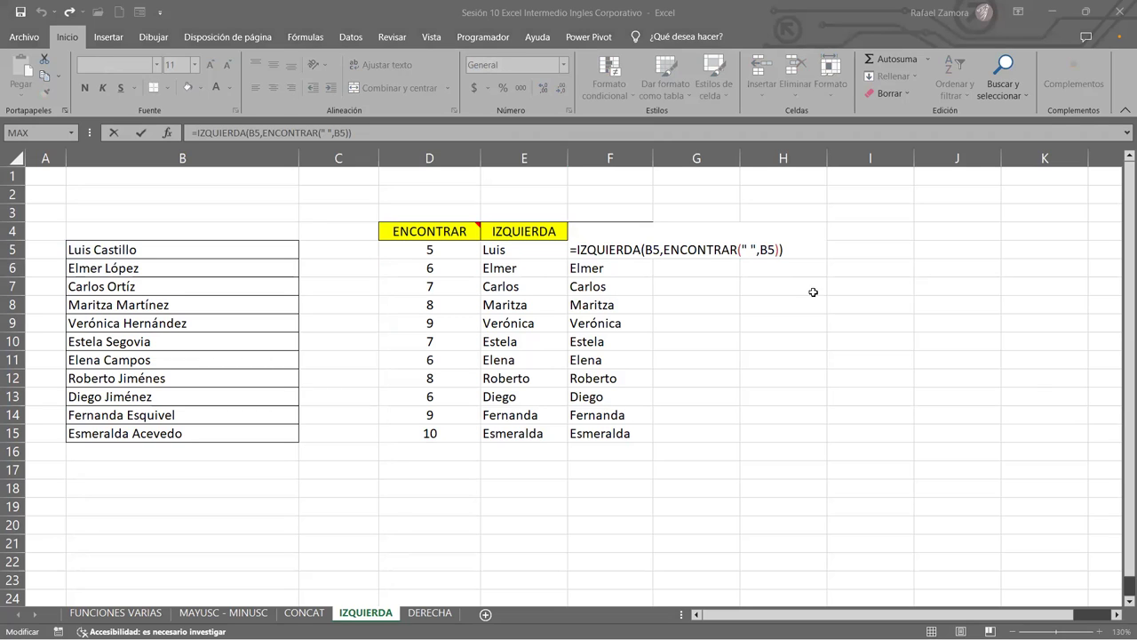
pyautogui.doubleClick(705, 250)
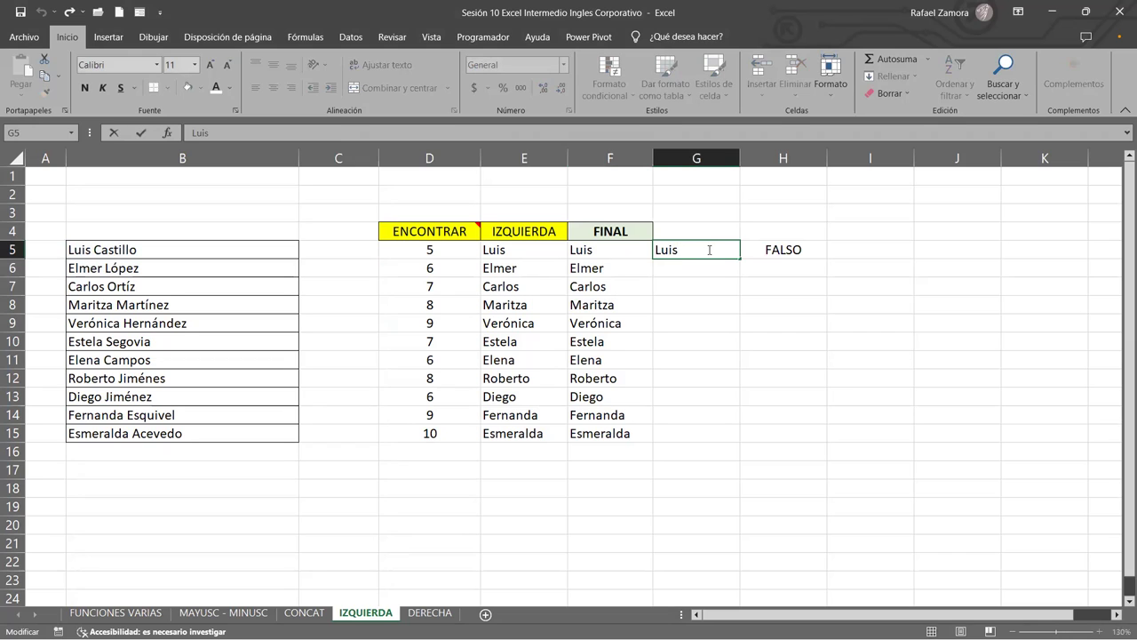
pyautogui.press('Return')
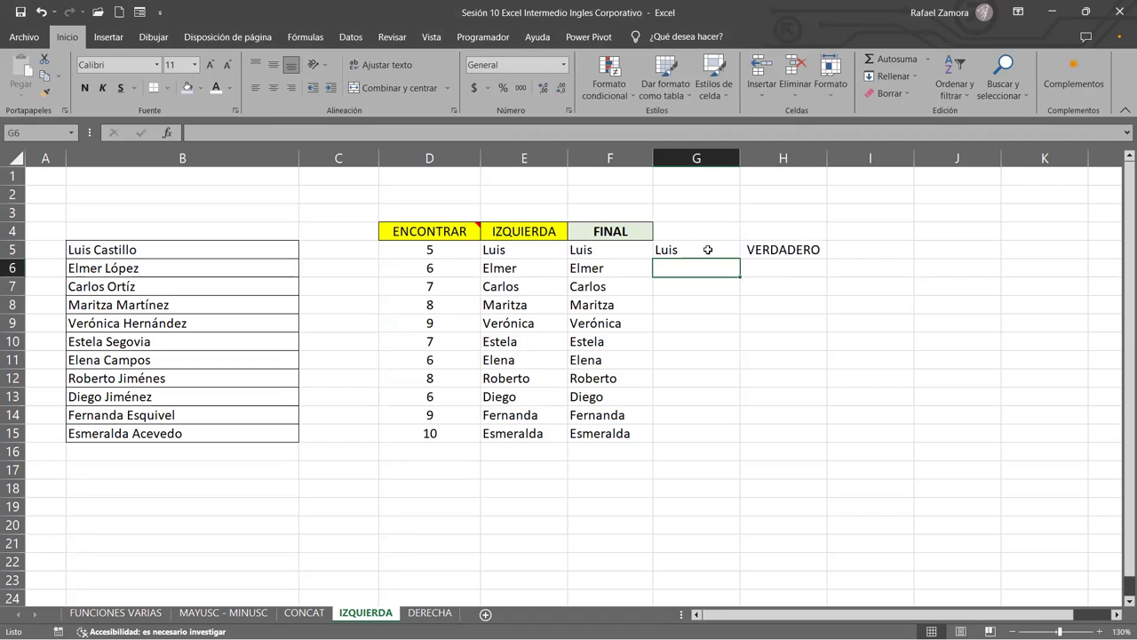
pyautogui.hotkey('ctrl', 'z')
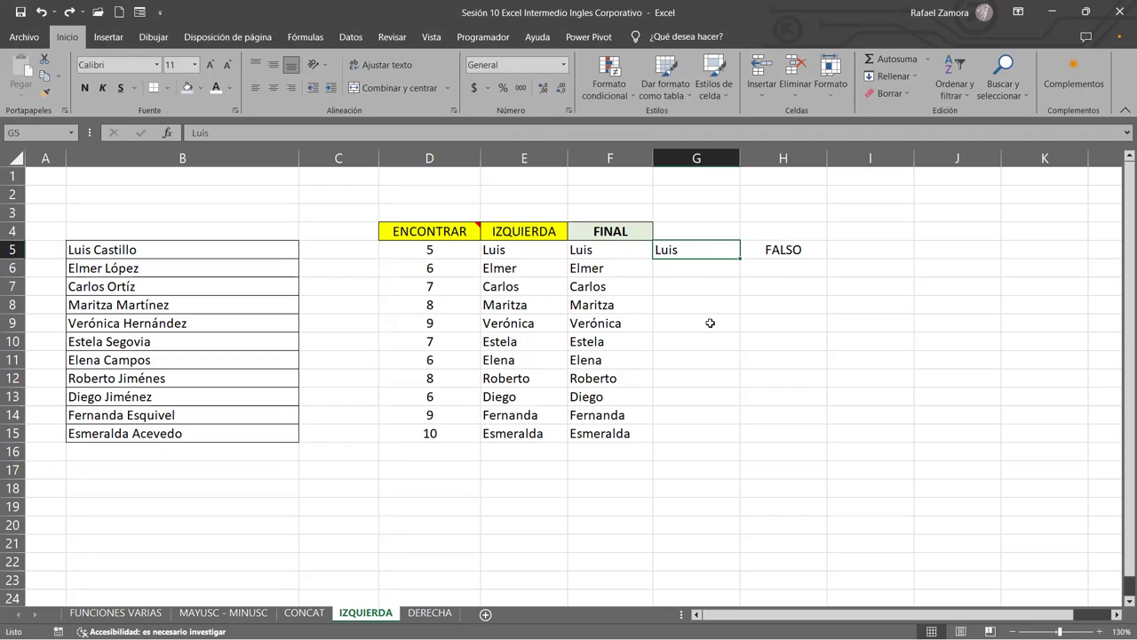
# Review F5's formula, then test the ESPACIOS function suggestion in empty cell I5 and cancel.
pyautogui.click(644, 254)
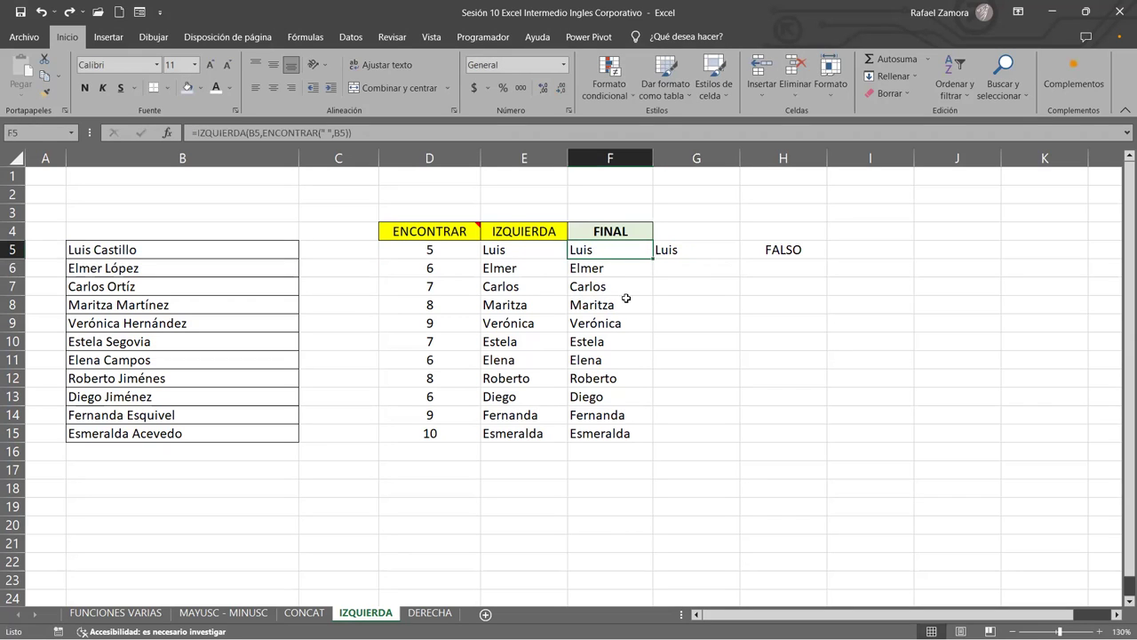
pyautogui.press('F2')
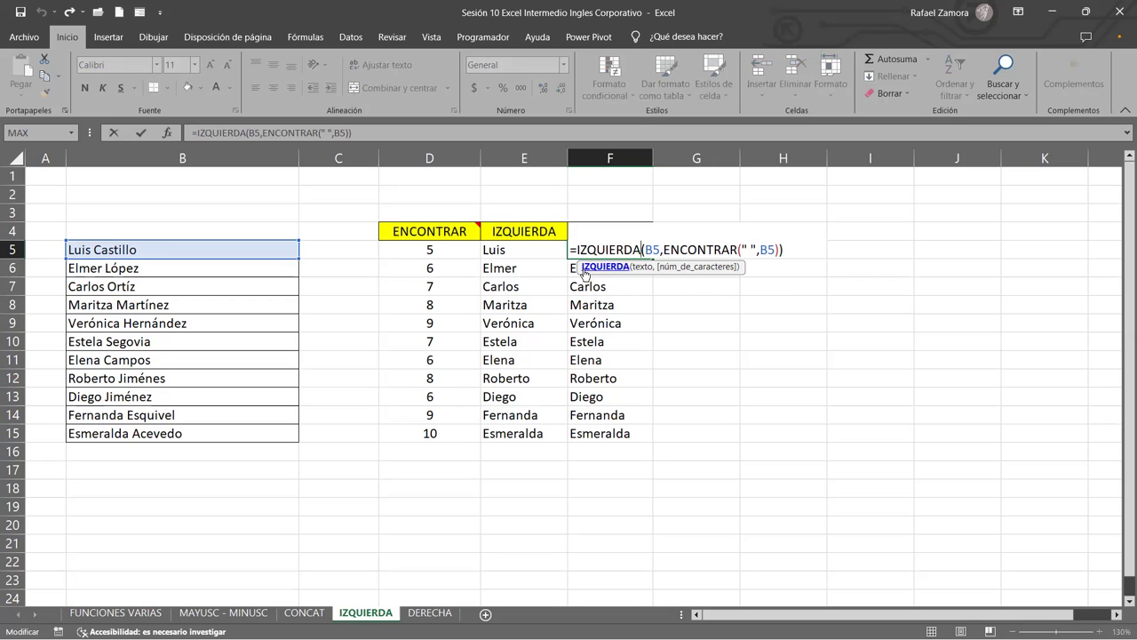
pyautogui.hotkey('ctrl', 'Return')
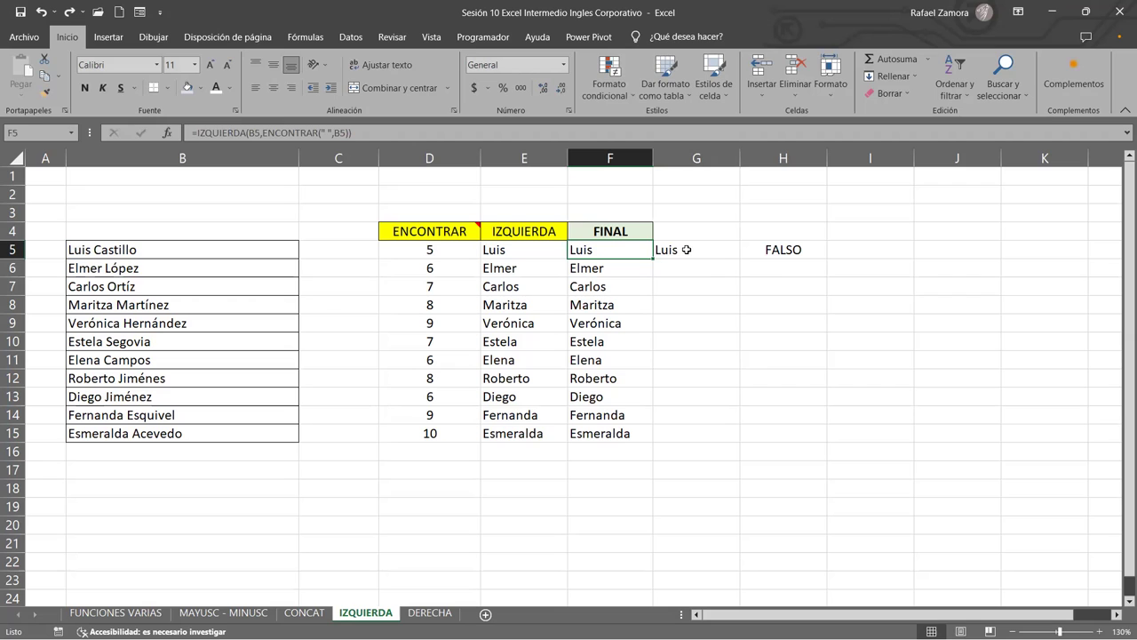
pyautogui.doubleClick(615, 249)
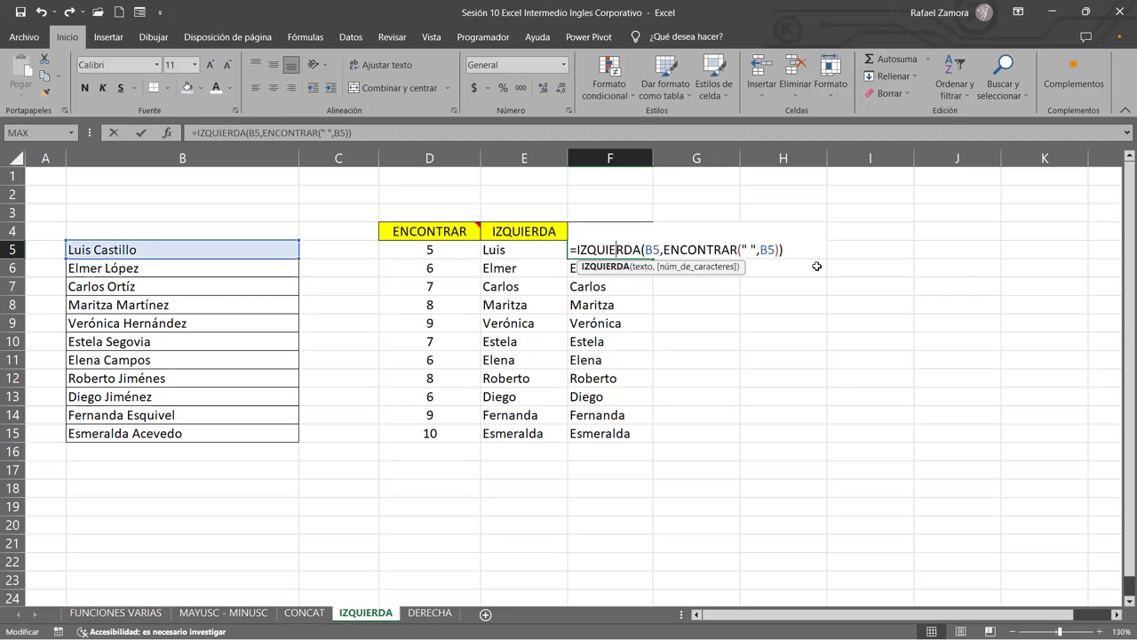
pyautogui.press('Escape')
pyautogui.click(845, 248)
pyautogui.write('=')
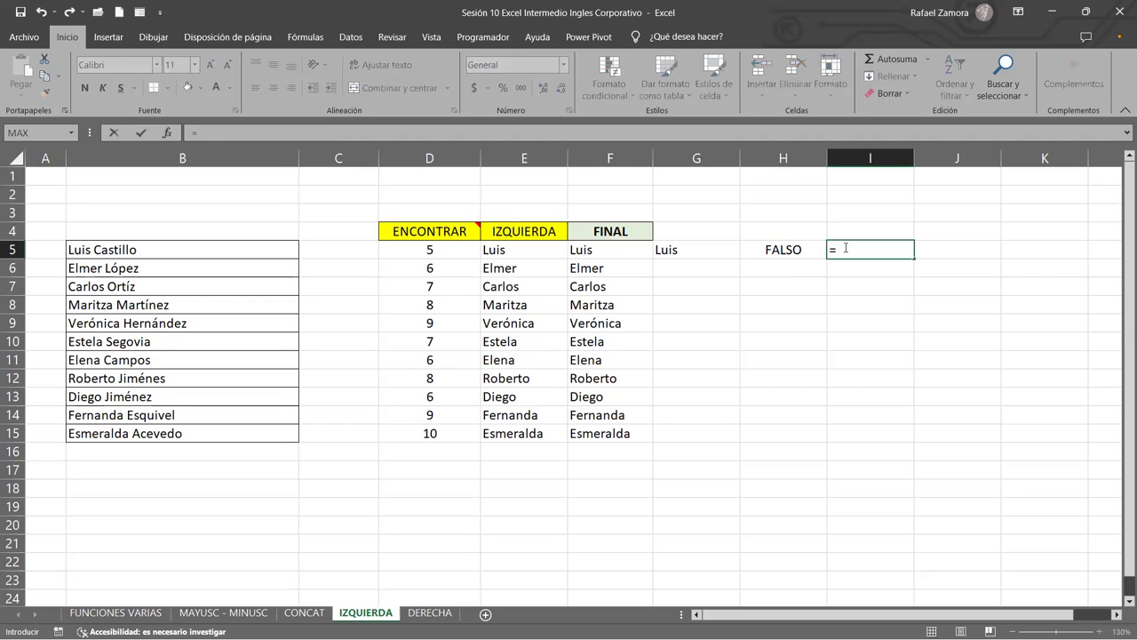
pyautogui.write('esp')
pyautogui.press('Tab')
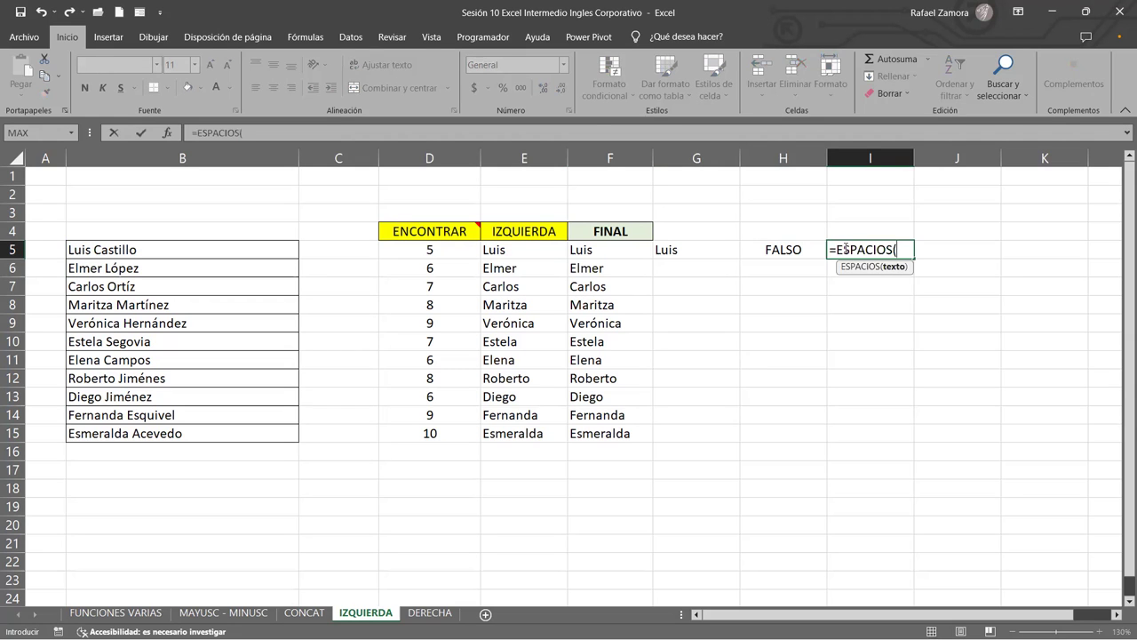
pyautogui.press('Escape')
# Change F5 to =ESPACIOS(IZQUIERDA(B5,ENCONTRAR(" ",B5))) so H5 reads VERDADERO.
pyautogui.doubleClick(642, 249)
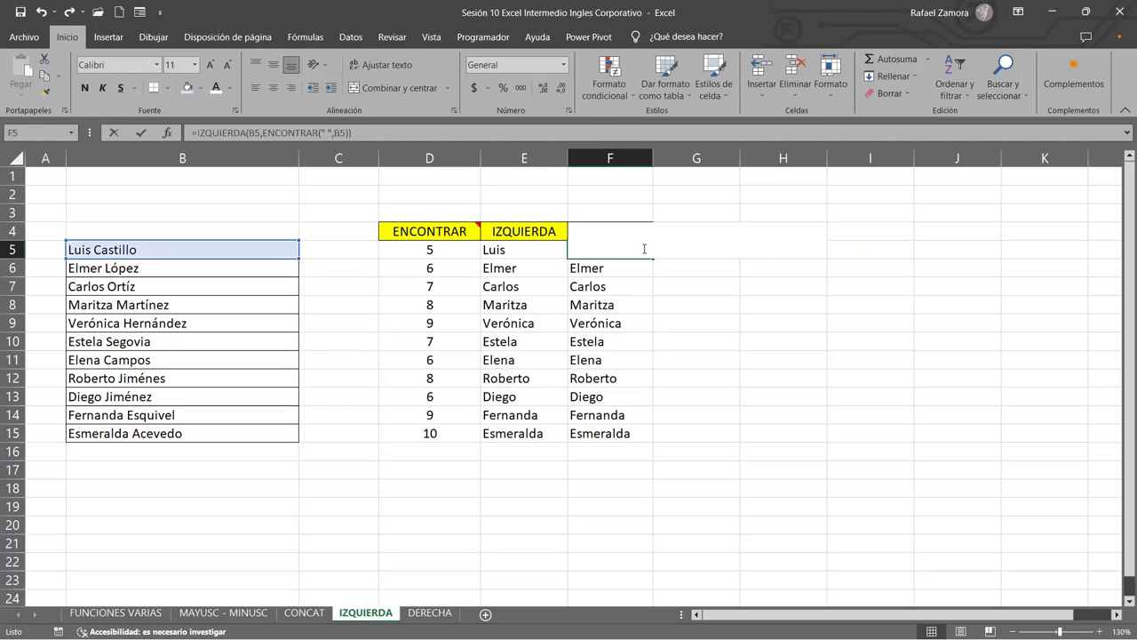
pyautogui.click(577, 249)
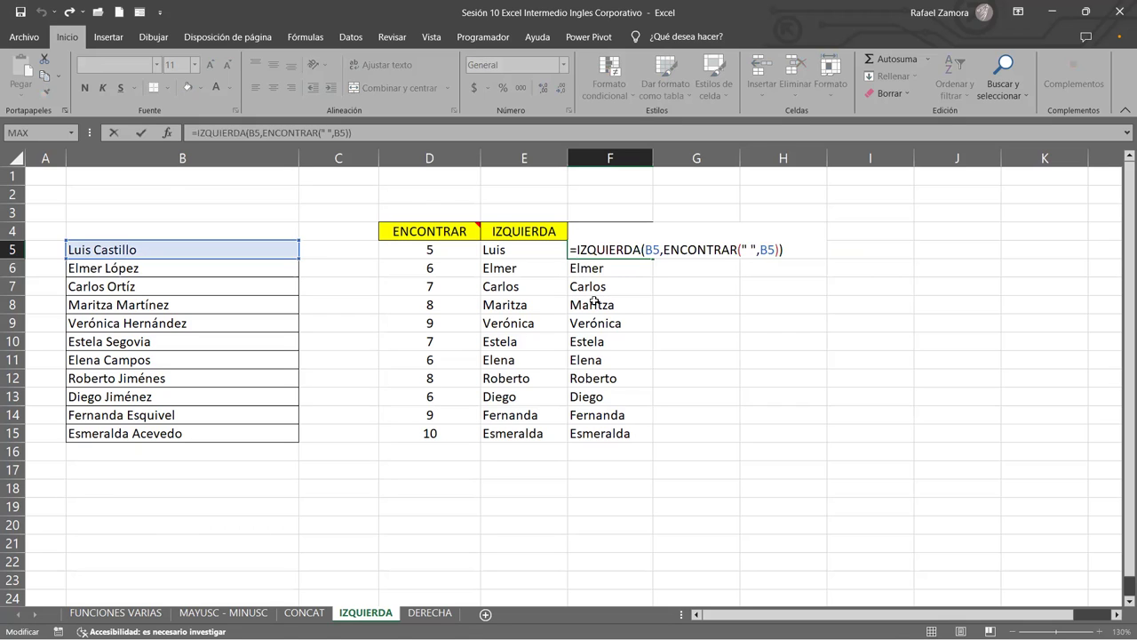
pyautogui.write('esp')
pyautogui.press('Tab')
pyautogui.press('End')
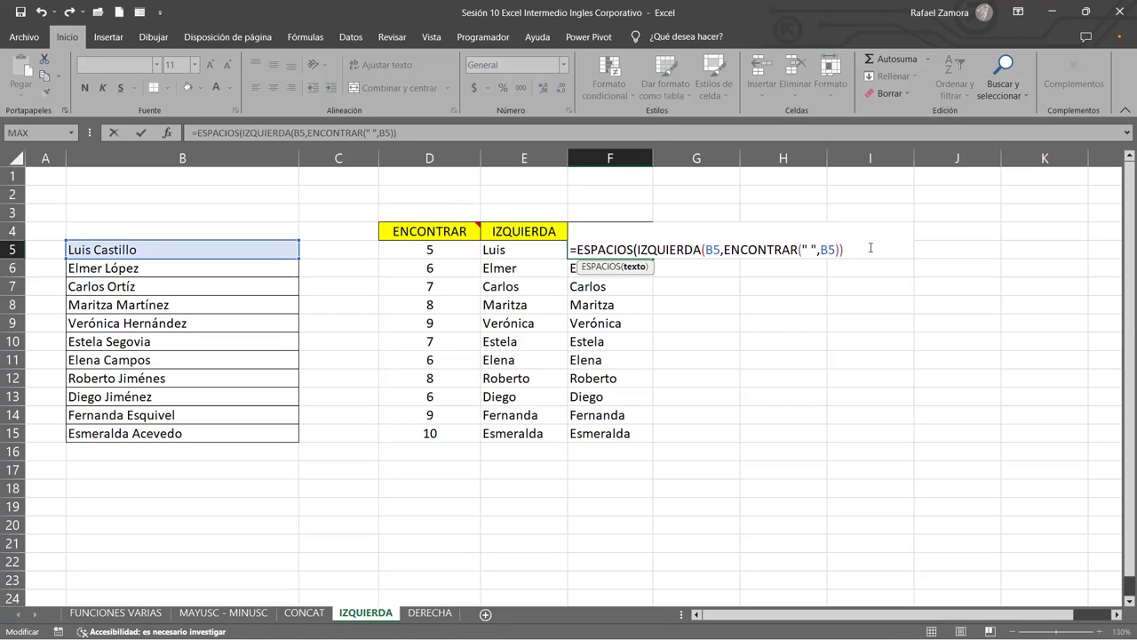
pyautogui.press('Return')
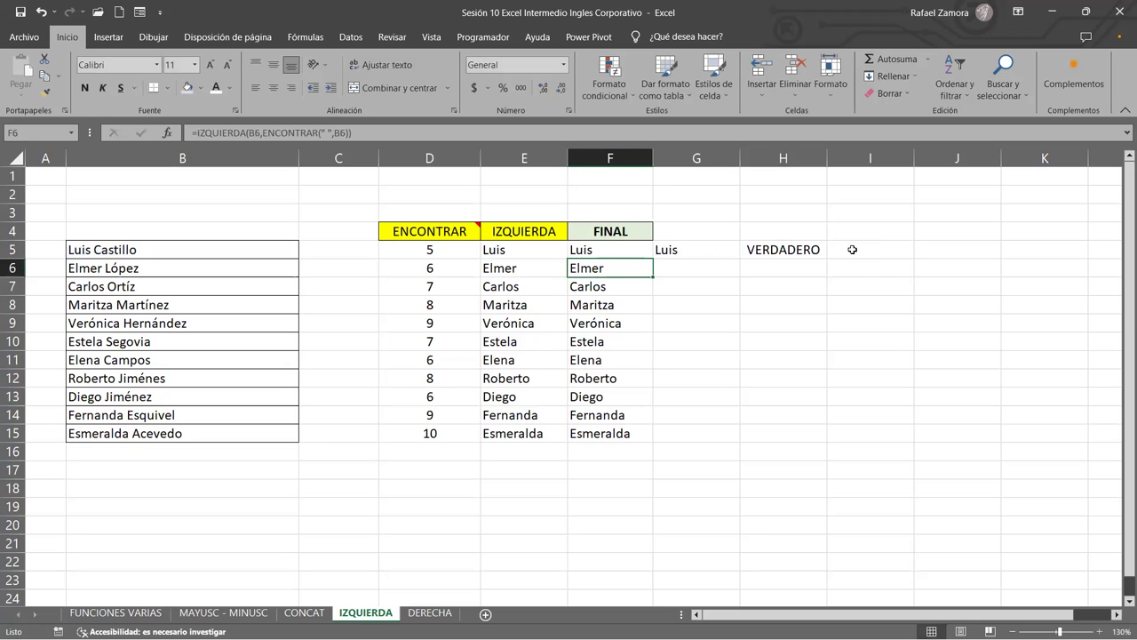
pyautogui.click(633, 254)
pyautogui.doubleClick(633, 253)
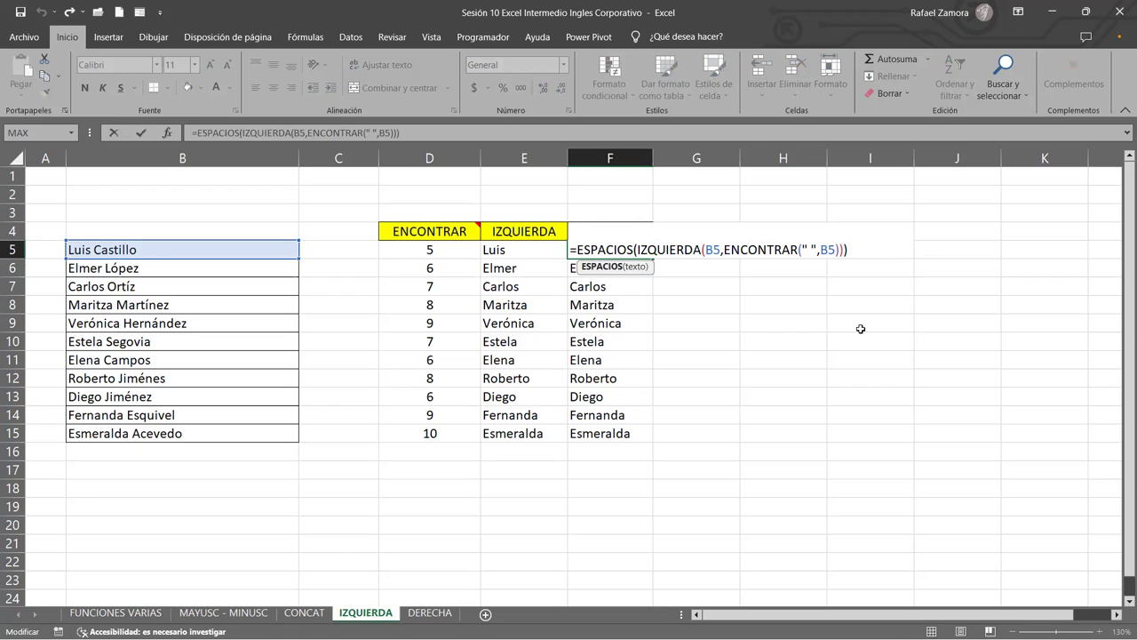
pyautogui.press('Return')
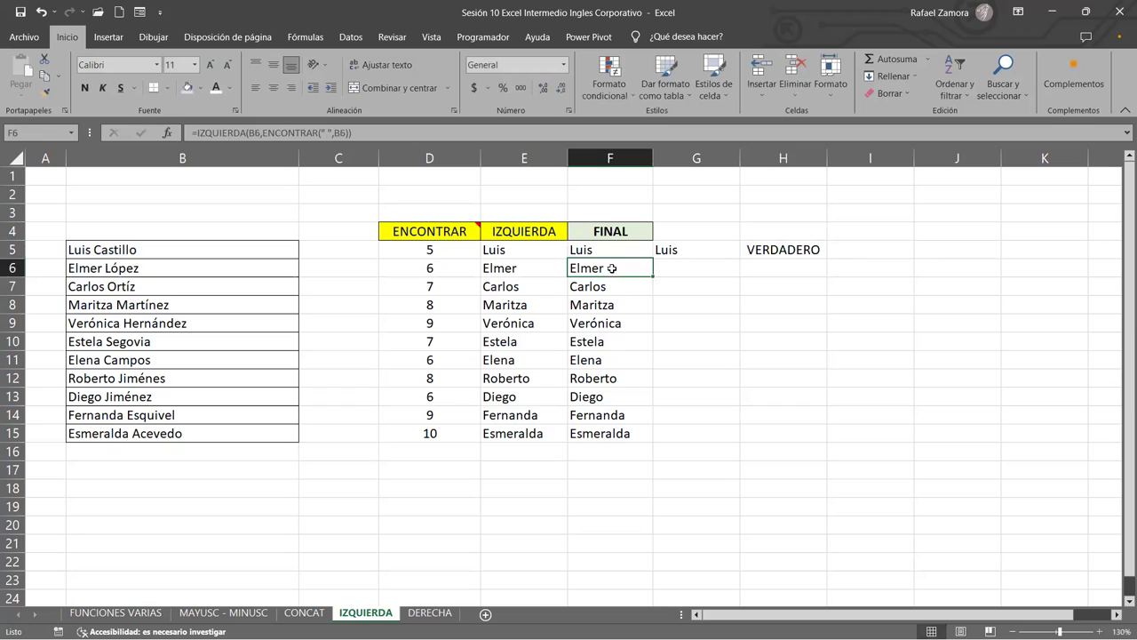
# Enter the test name 'Elmer' in G6 and copy the H5 comparison down to H6.
pyautogui.click(702, 273)
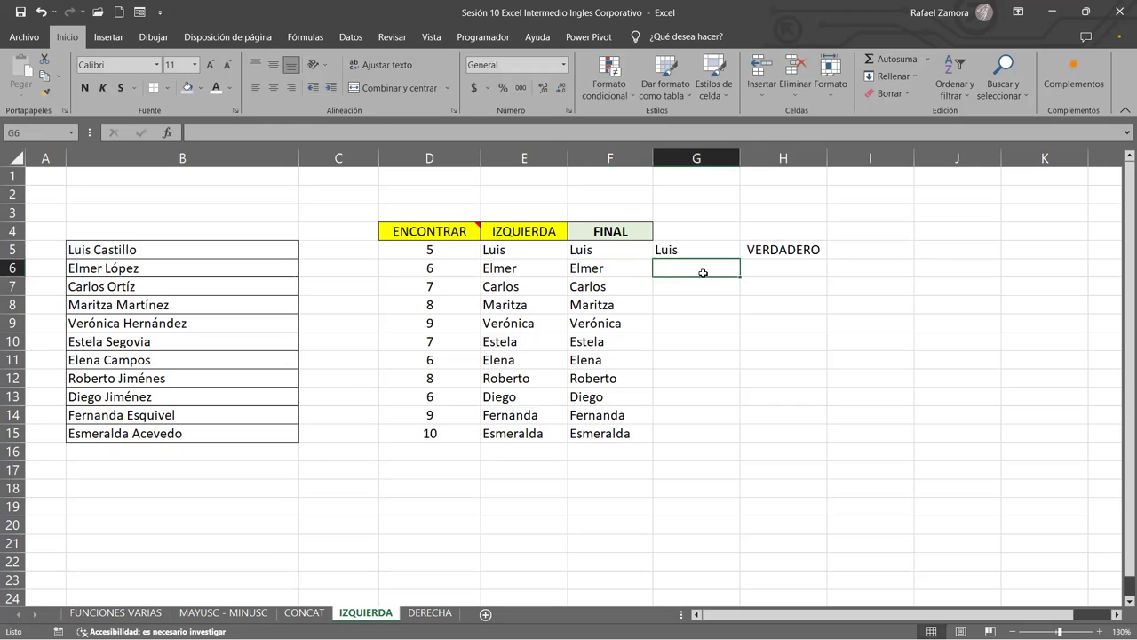
pyautogui.write('Elmer')
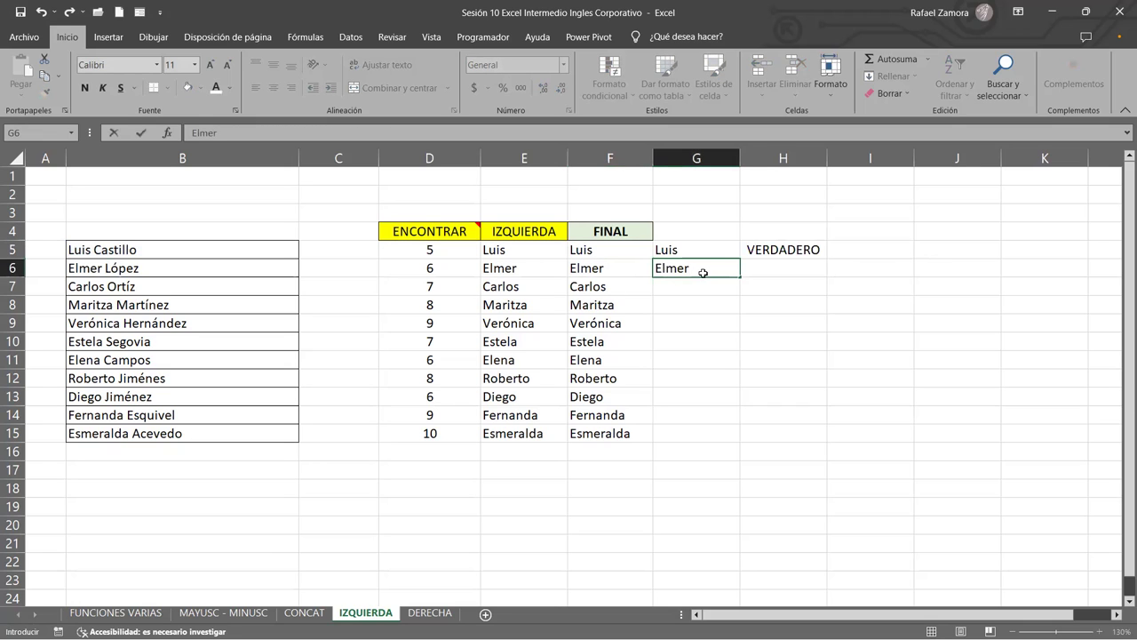
pyautogui.press('Tab')
pyautogui.click(798, 249)
pyautogui.moveTo(827, 259); pyautogui.dragTo(825, 286)
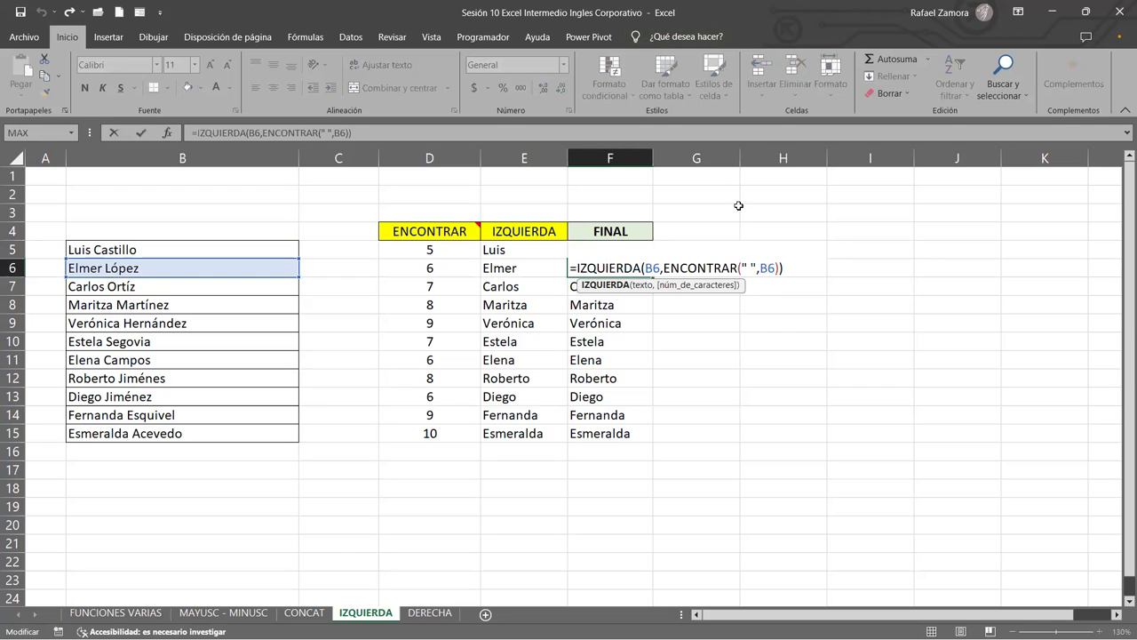
# Make F6 =IZQUIERDA(B6,ENCONTRAR(" ",B6)-1) and fill it down to F15.
pyautogui.click(781, 265)
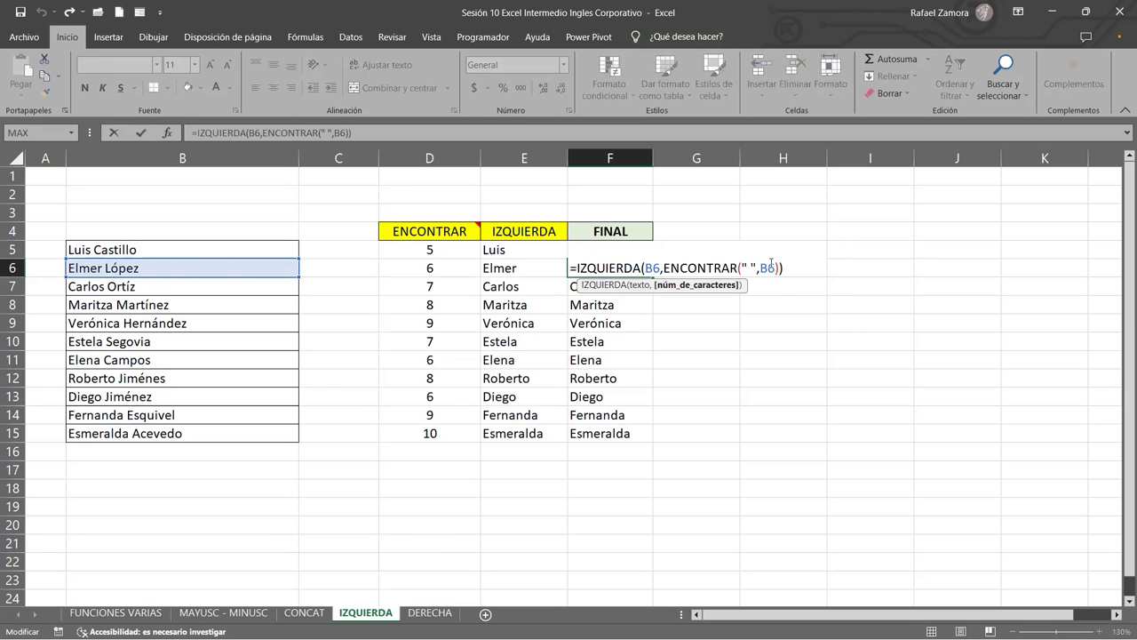
pyautogui.write('-1')
pyautogui.press('Return')
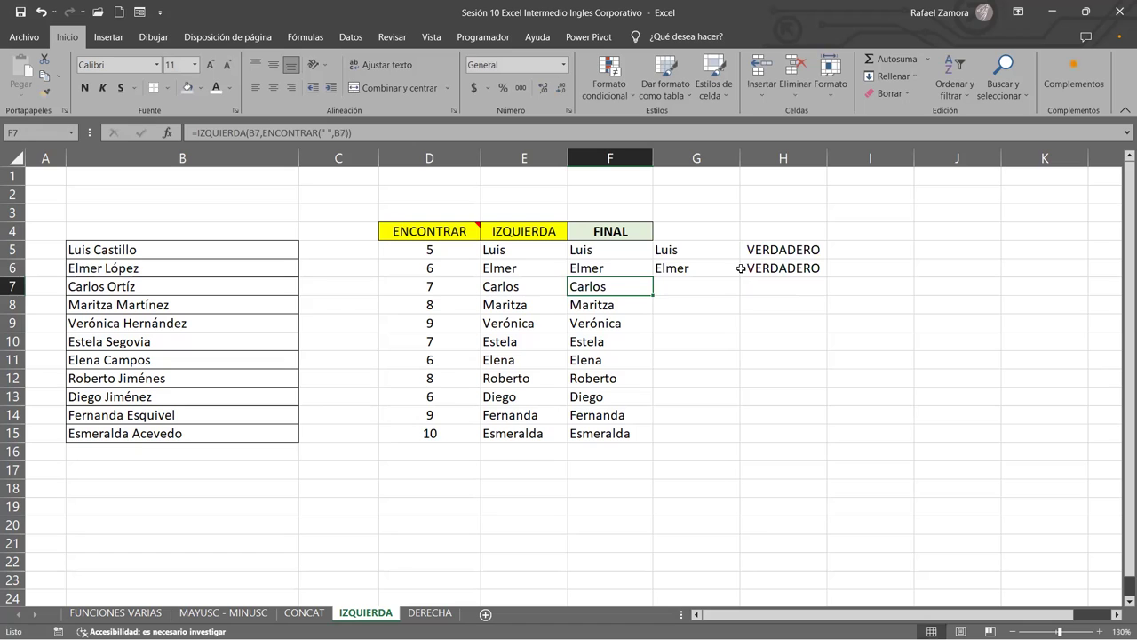
pyautogui.click(648, 266)
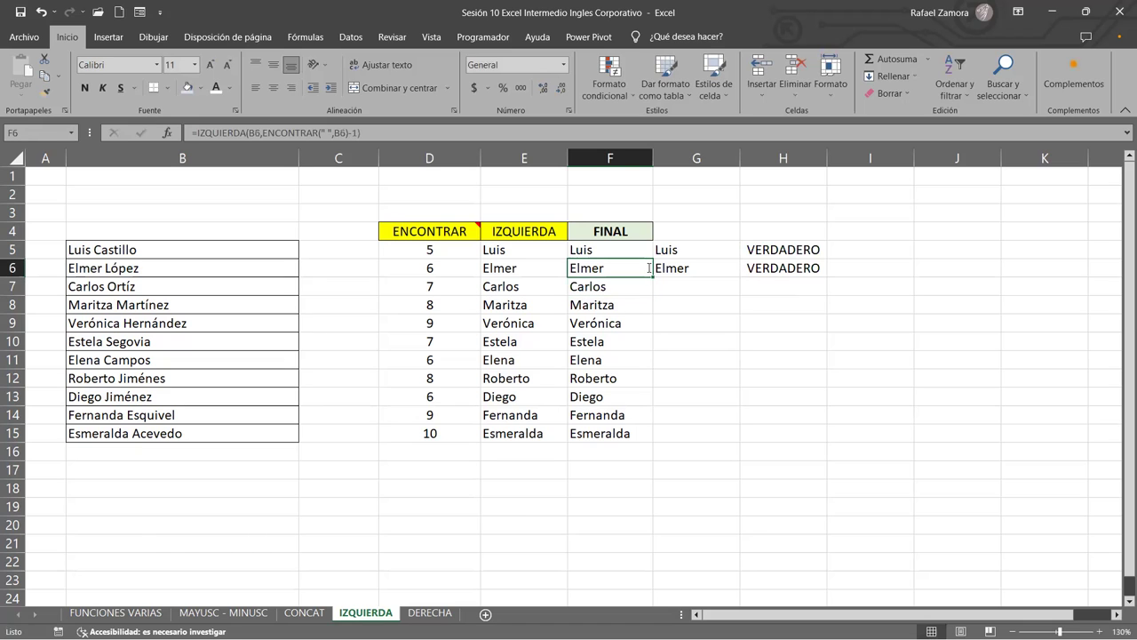
pyautogui.doubleClick(649, 268)
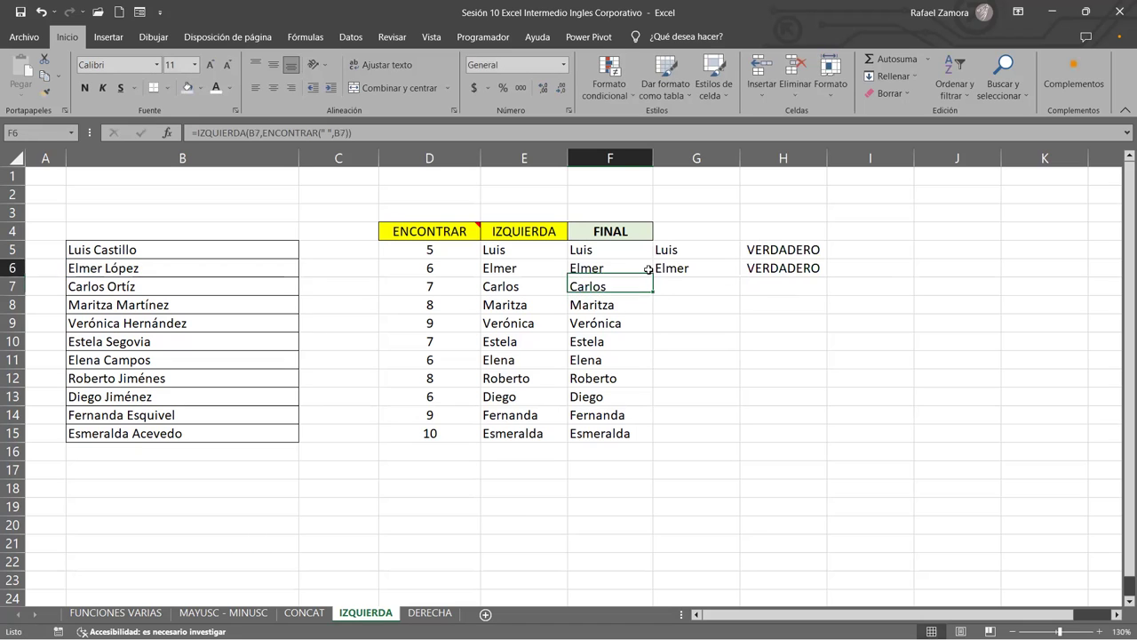
pyautogui.moveTo(651, 277); pyautogui.dragTo(653, 441)
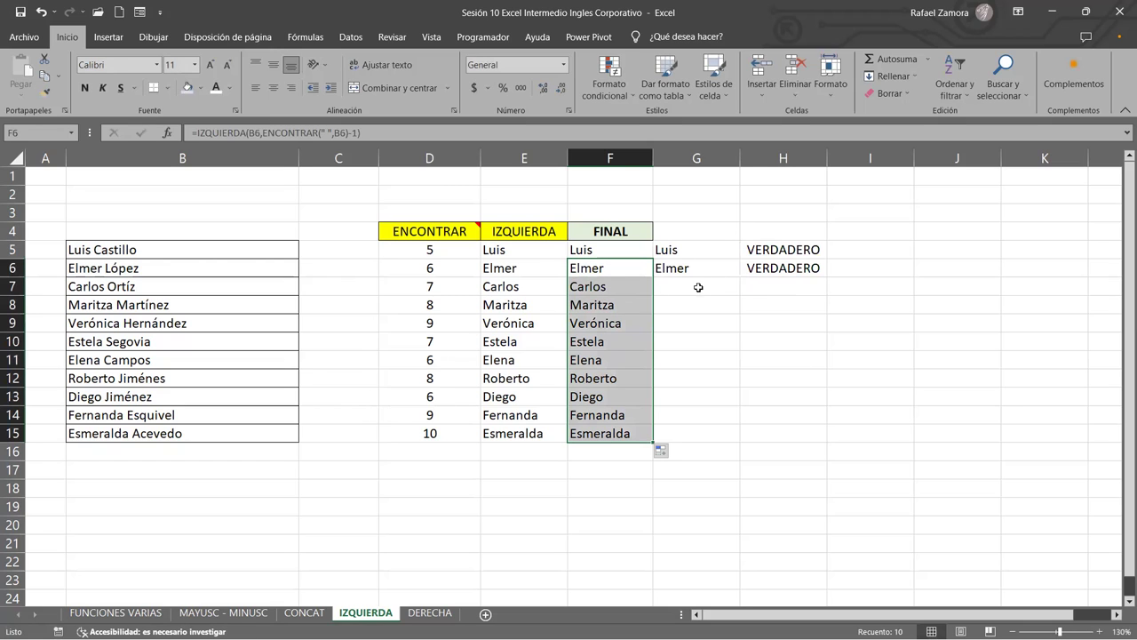
# Paste F7:F15's first names as values into G7, then fill H6's comparison down to H15.
pyautogui.click(609, 275)
pyautogui.moveTo(610, 286); pyautogui.dragTo(613, 451)
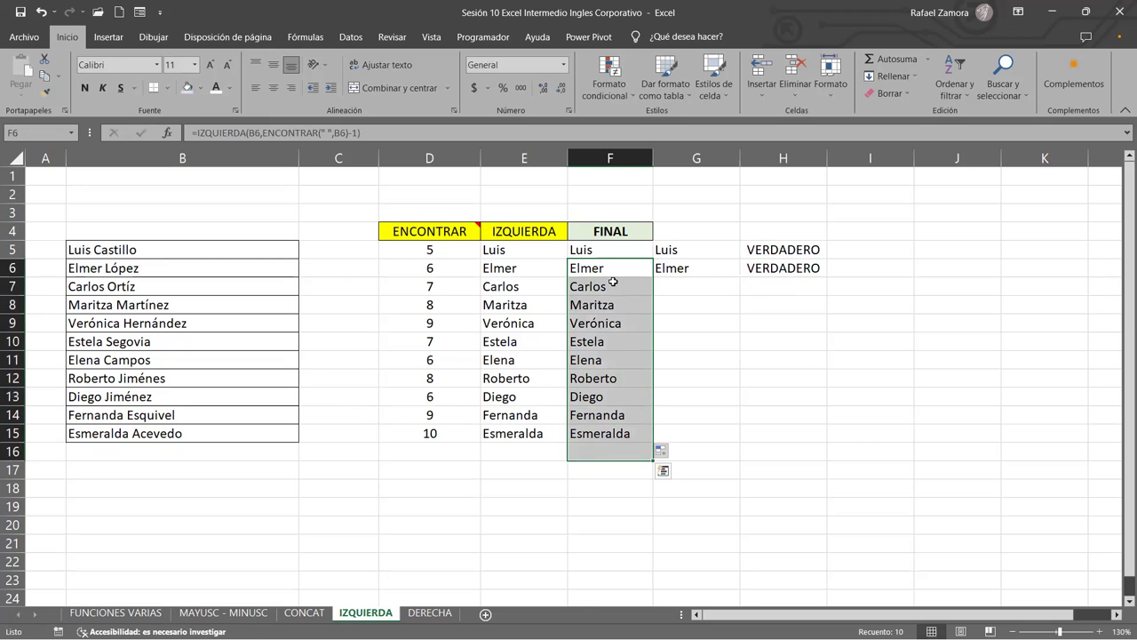
pyautogui.moveTo(612, 287); pyautogui.dragTo(613, 442)
pyautogui.hotkey('ctrl', 'c')
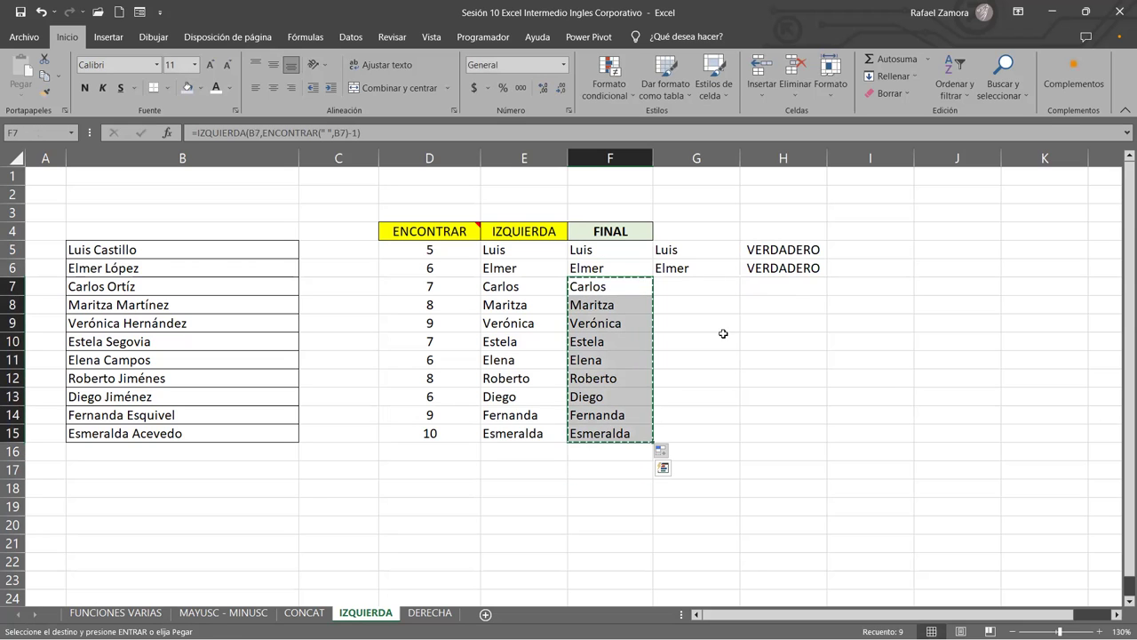
pyautogui.click(715, 287)
pyautogui.rightClick(716, 287)
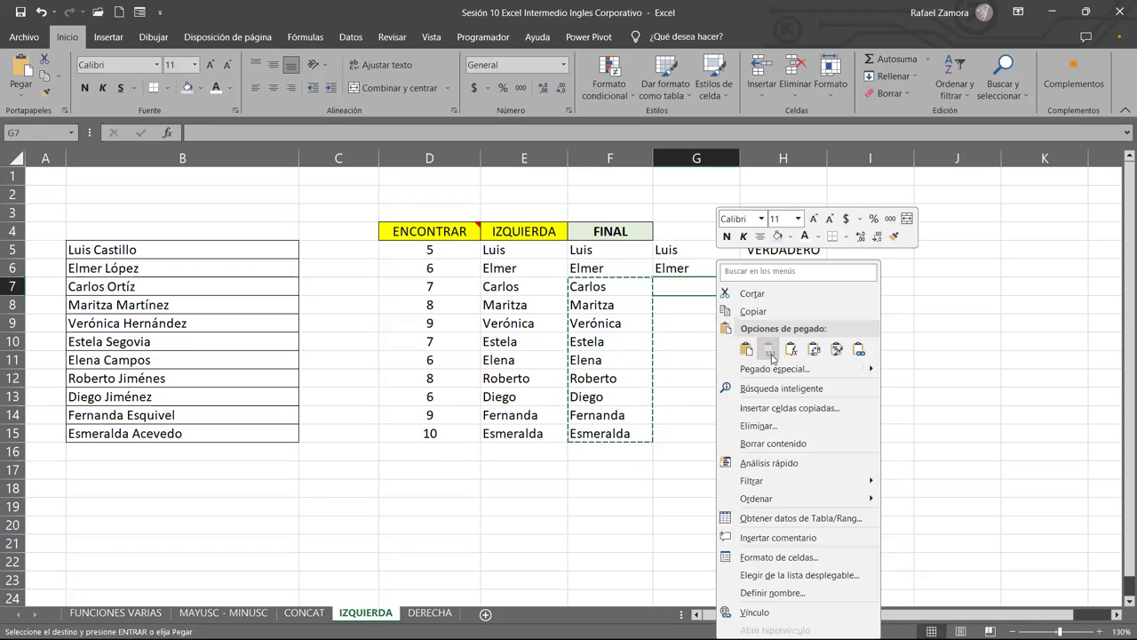
pyautogui.click(771, 354)
pyautogui.click(800, 268)
pyautogui.doubleClick(826, 276)
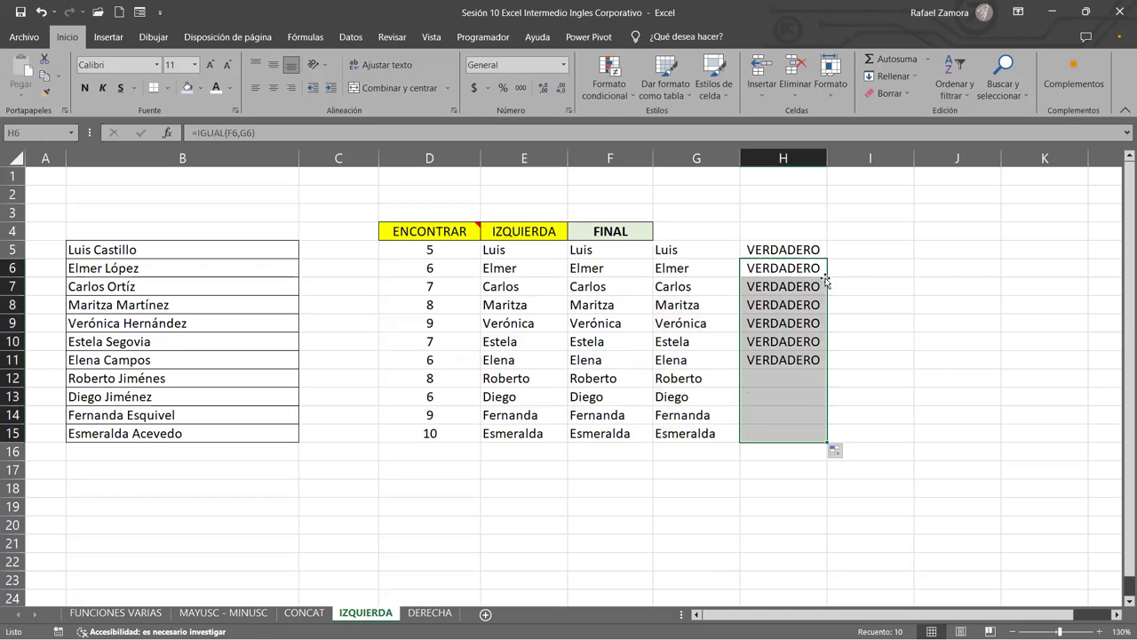
pyautogui.click(901, 304)
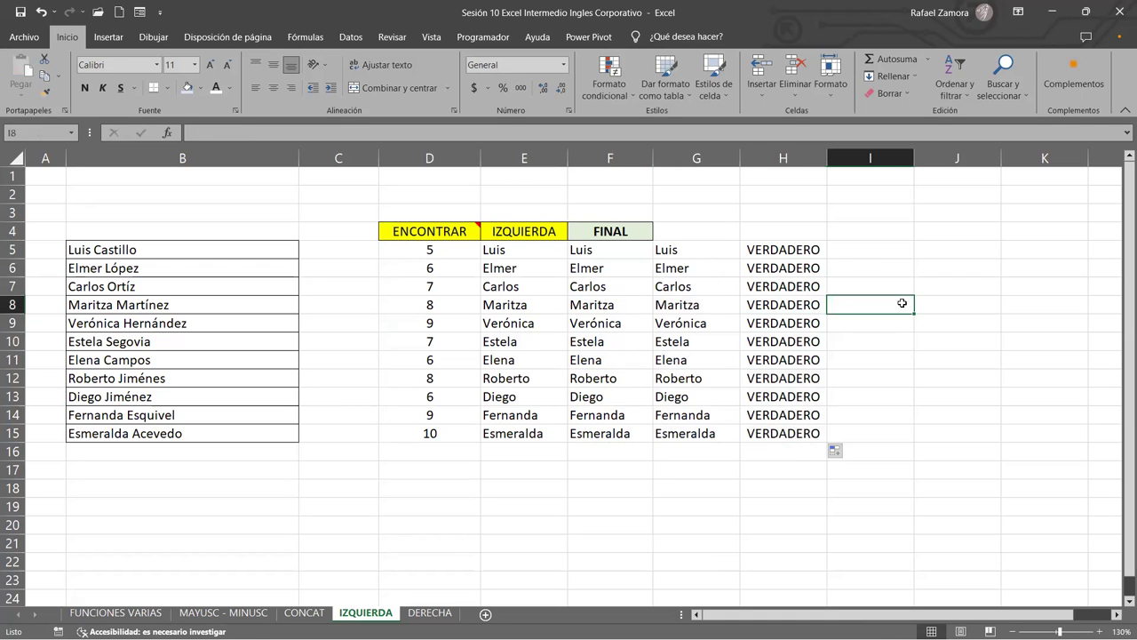
# Review F5's formula, highlighting the IZQUIERDA part nested inside ESPACIOS.
pyautogui.doubleClick(609, 249)
pyautogui.click(609, 249)
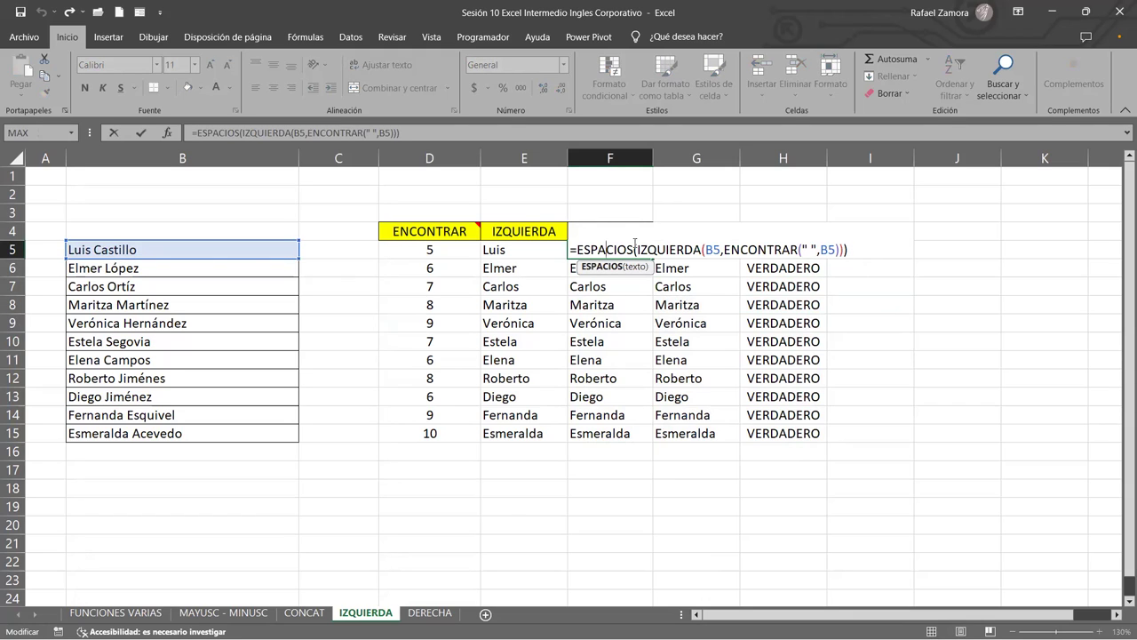
pyautogui.moveTo(640, 250); pyautogui.dragTo(843, 249)
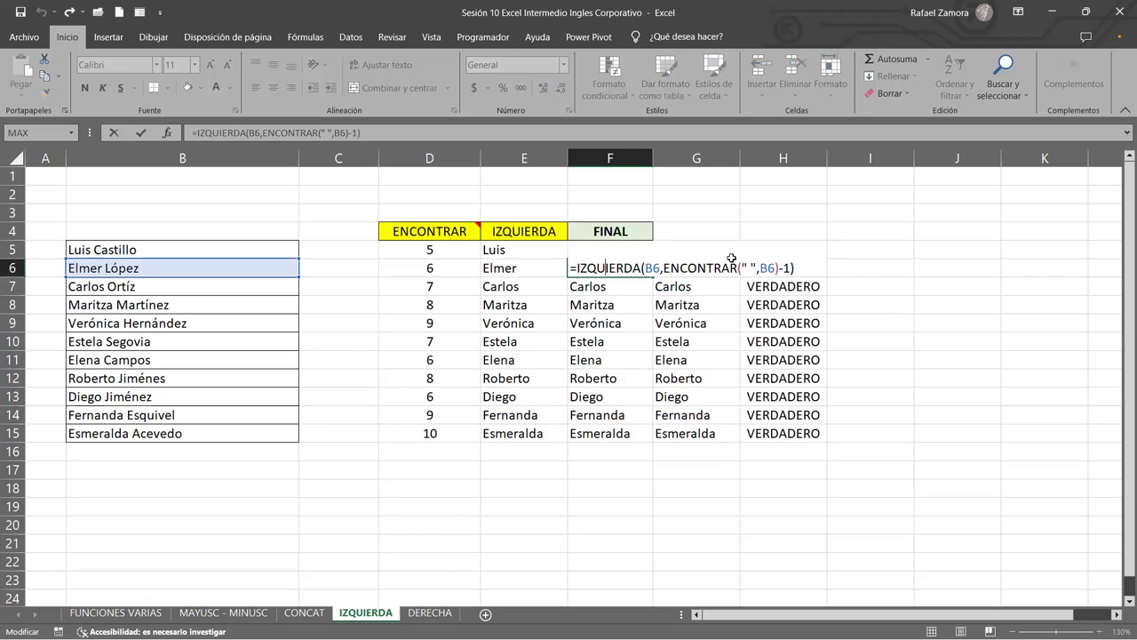
pyautogui.press('Return')
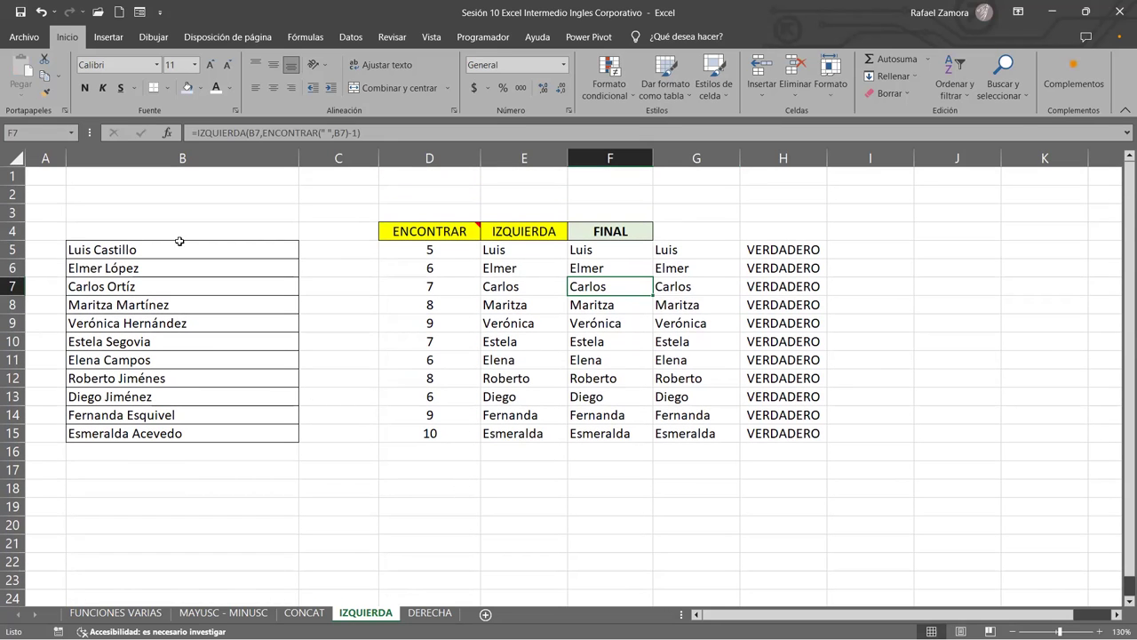
pyautogui.scroll(-1, 383, 347)
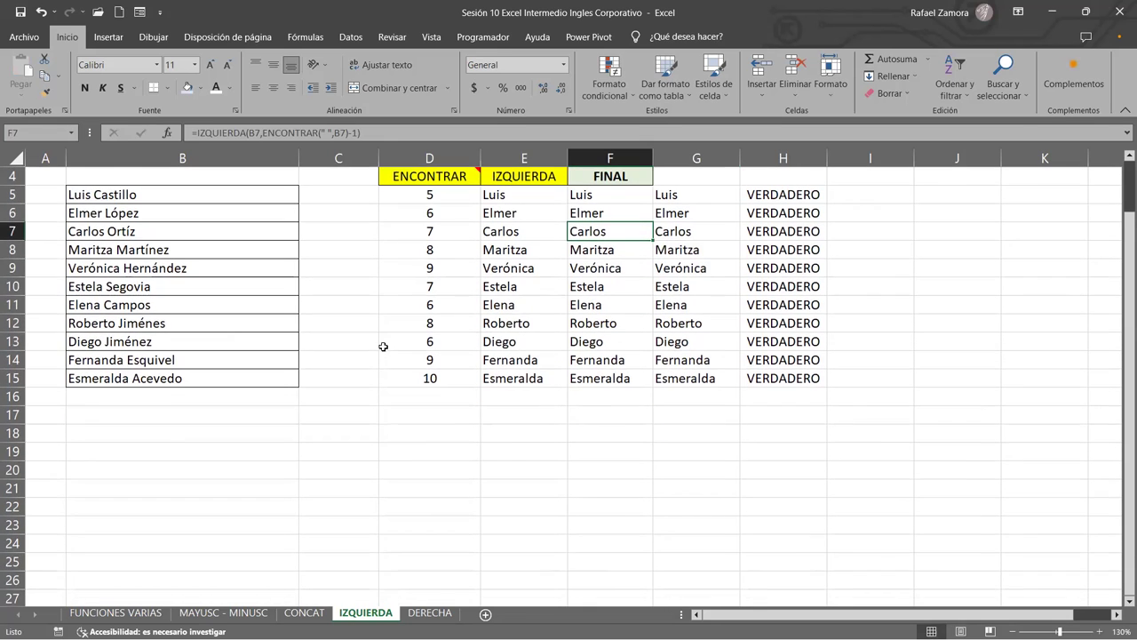
pyautogui.click(448, 436)
pyautogui.write('_')
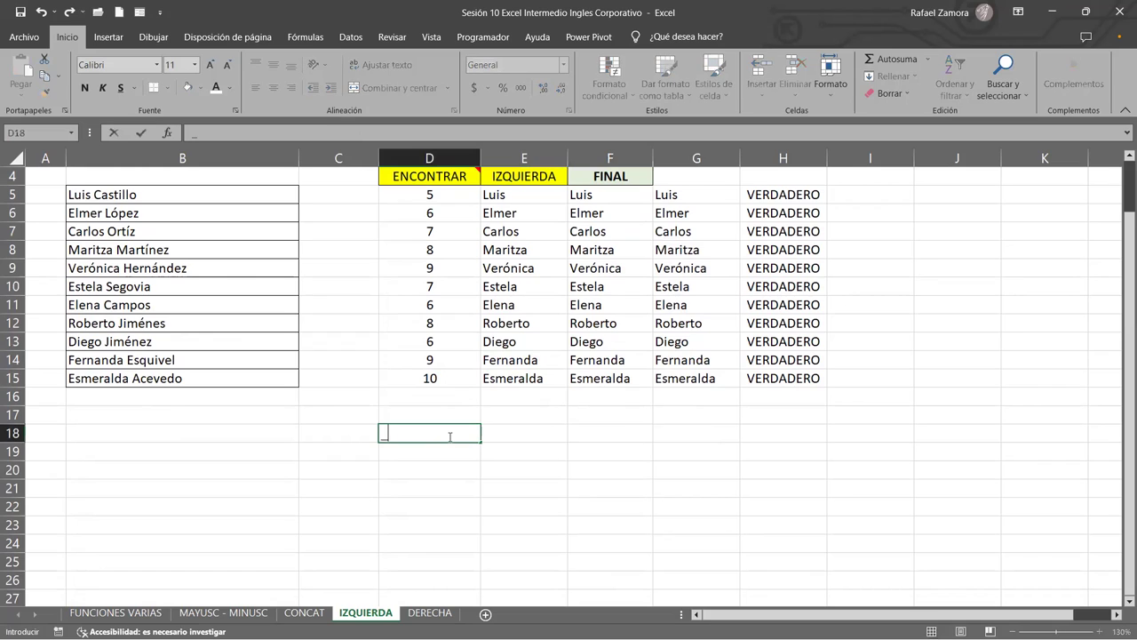
pyautogui.press('BackSpace')
pyautogui.write('=')
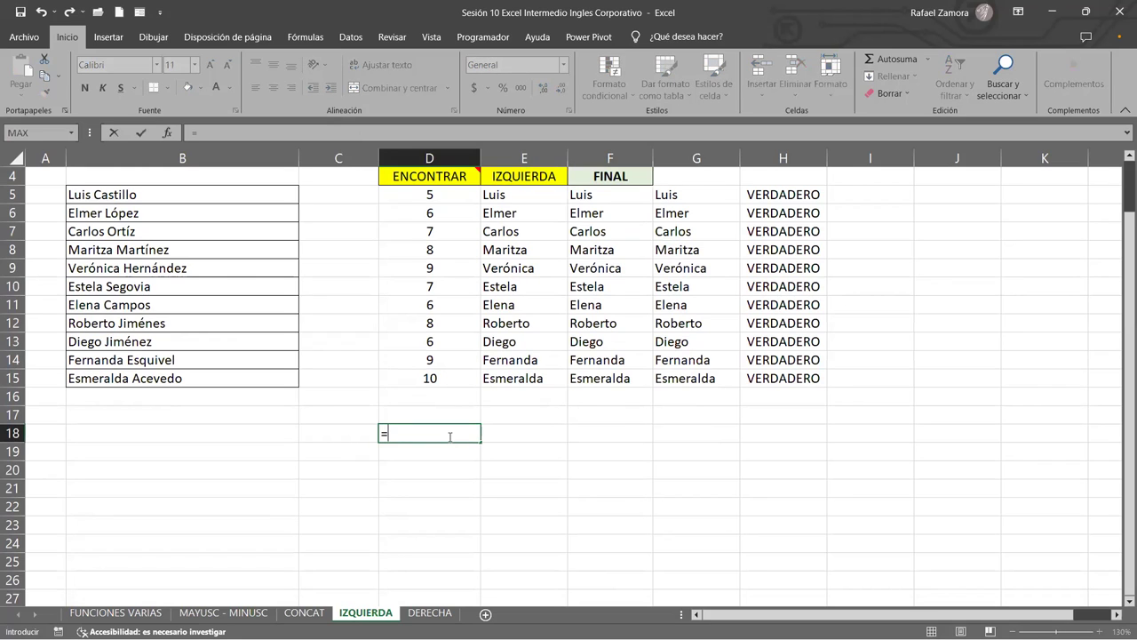
pyautogui.write('for')
pyautogui.press('Tab')
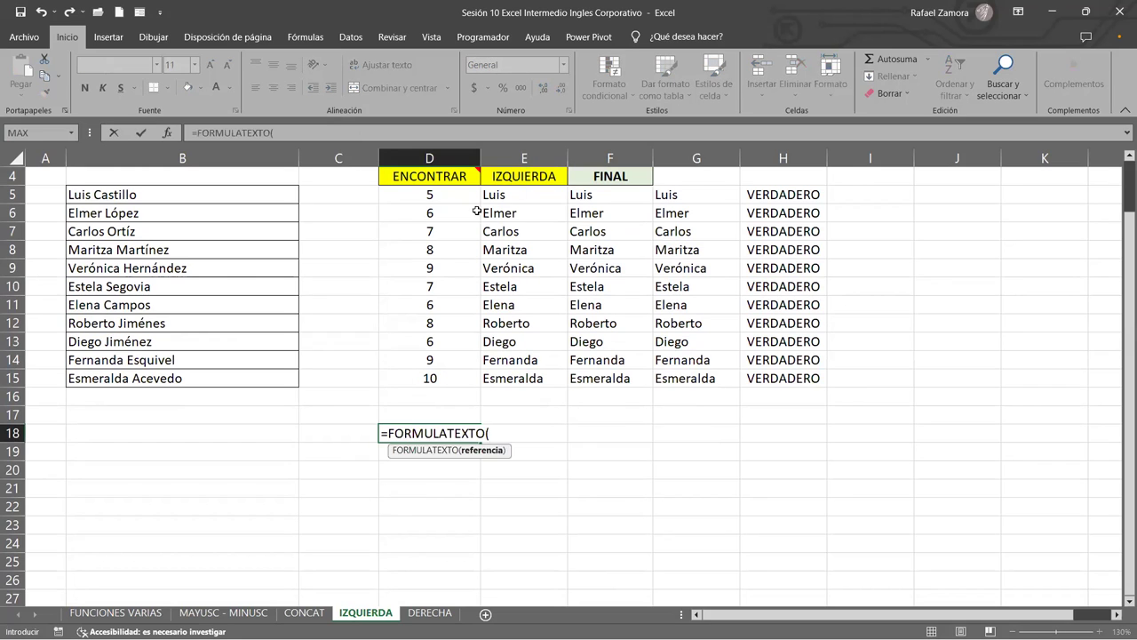
pyautogui.click(457, 194)
pyautogui.press('Return')
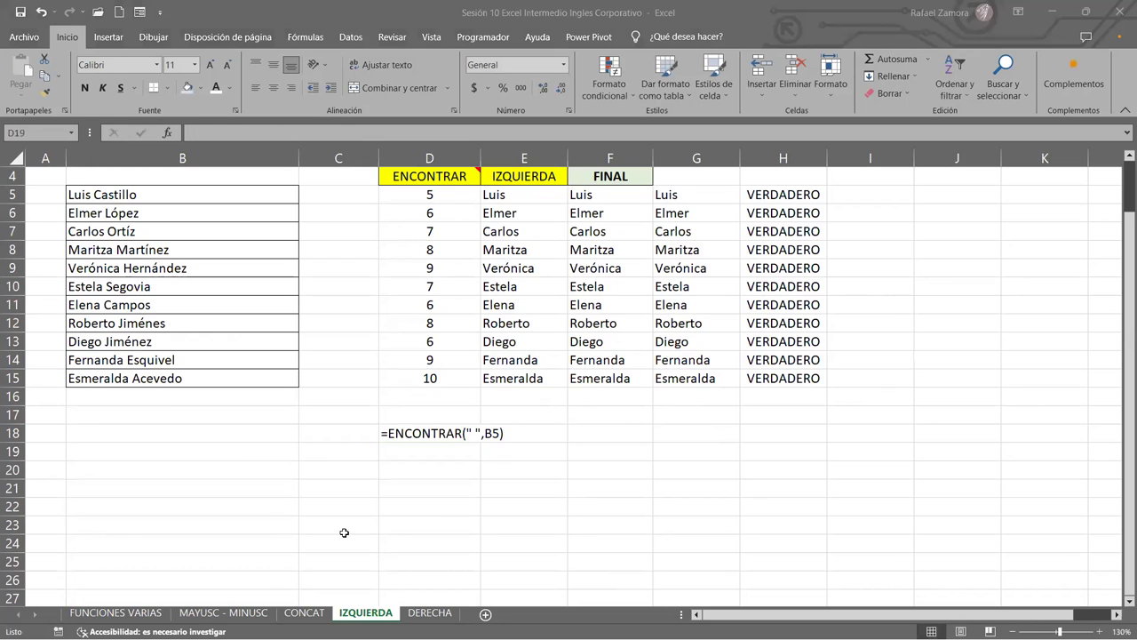
pyautogui.click(464, 434)
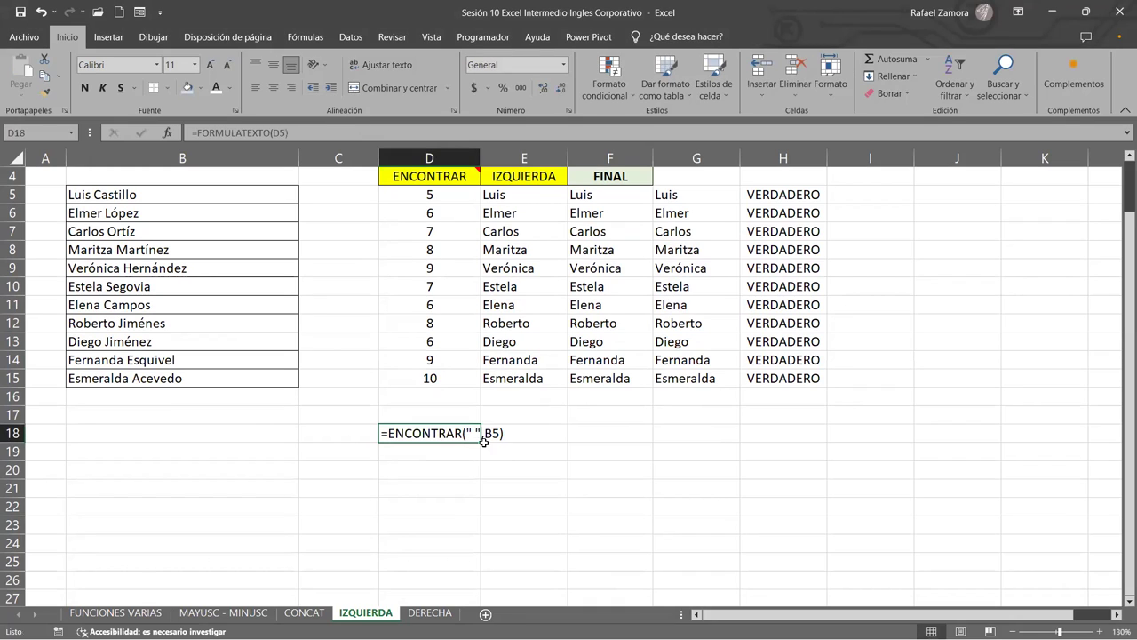
pyautogui.moveTo(480, 438); pyautogui.dragTo(480, 490)
pyautogui.click(438, 452)
pyautogui.doubleClick(438, 452)
pyautogui.click(543, 199)
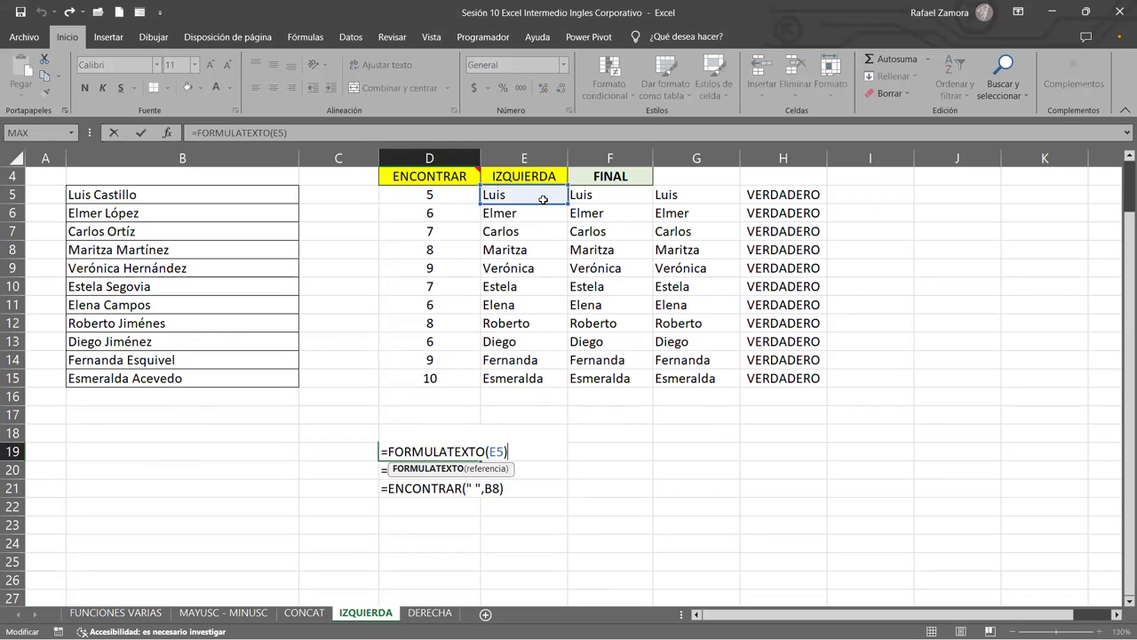
pyautogui.press('Return')
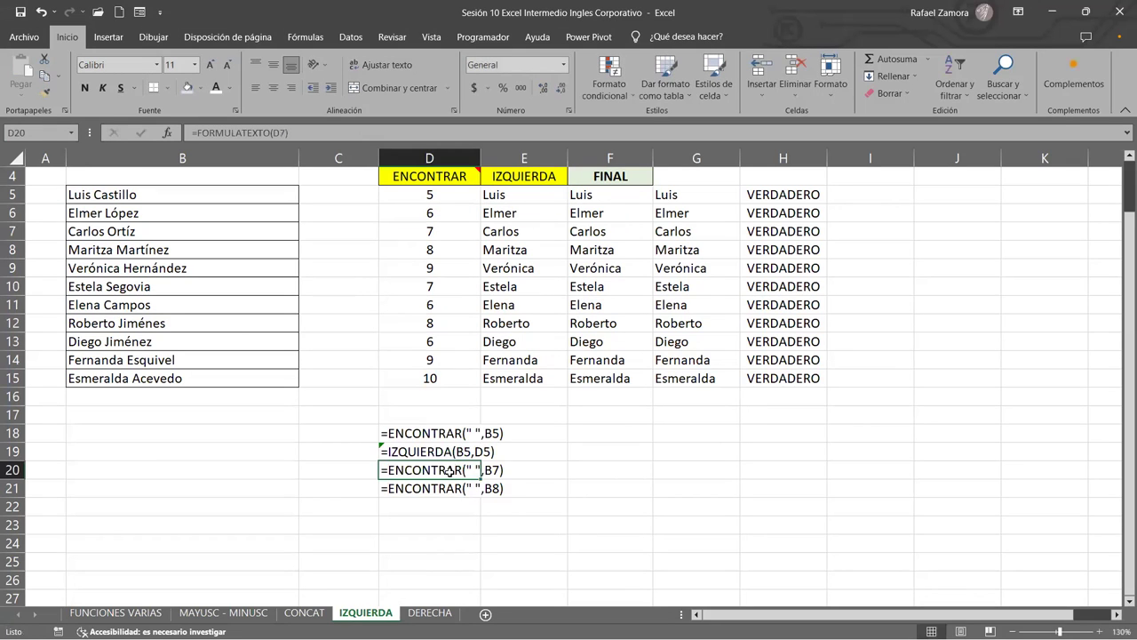
pyautogui.press('F2')
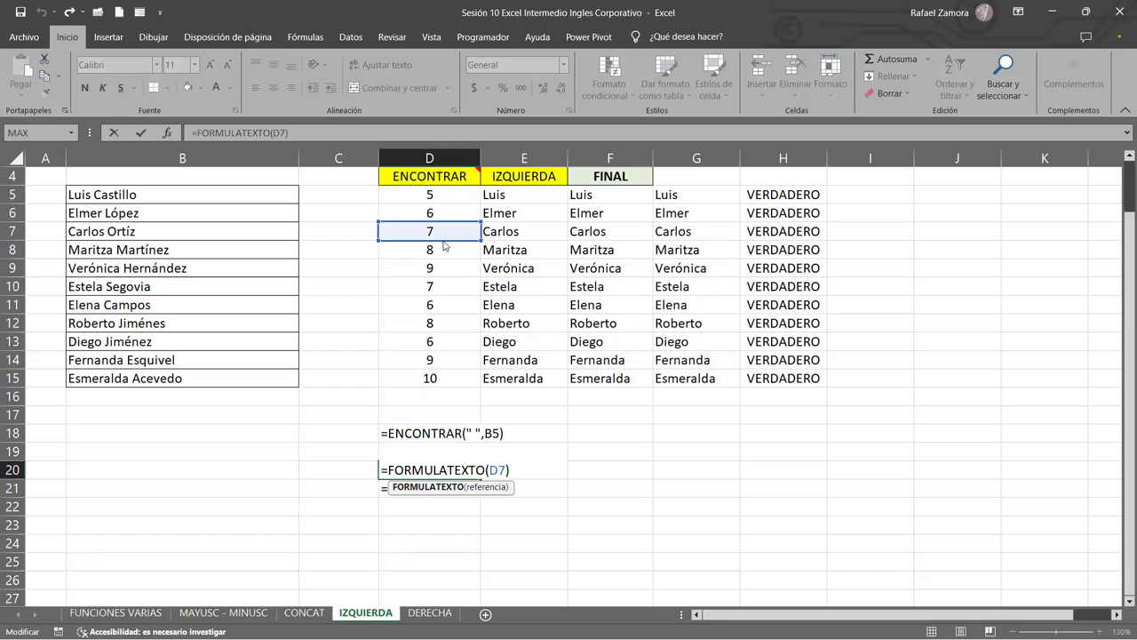
pyautogui.click(599, 196)
pyautogui.press('Return')
pyautogui.press('F2')
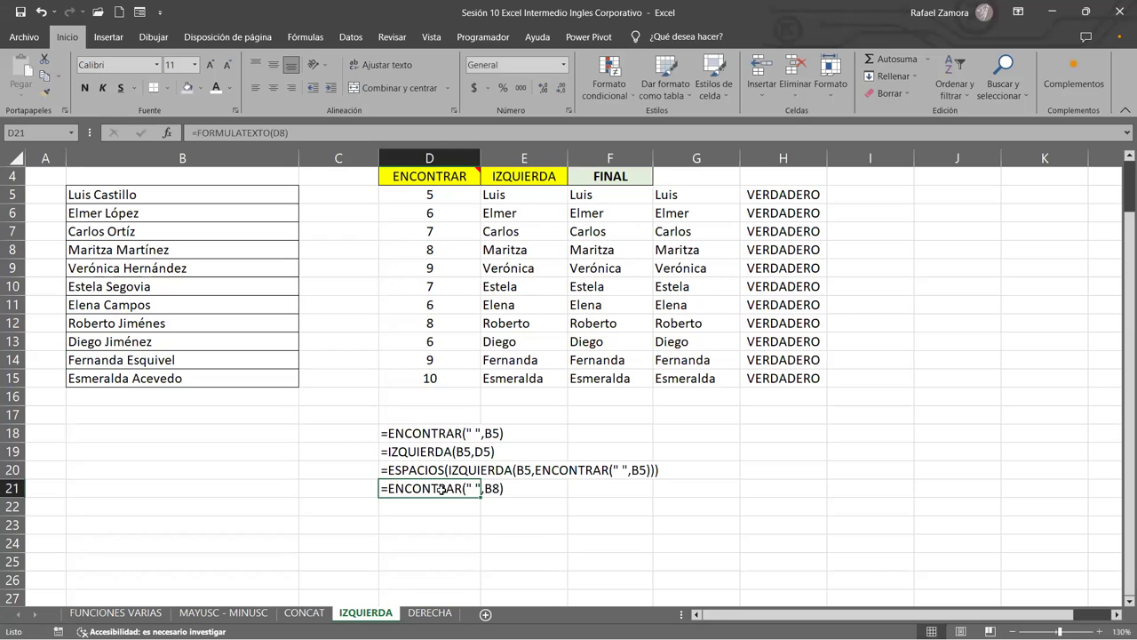
pyautogui.click(451, 261)
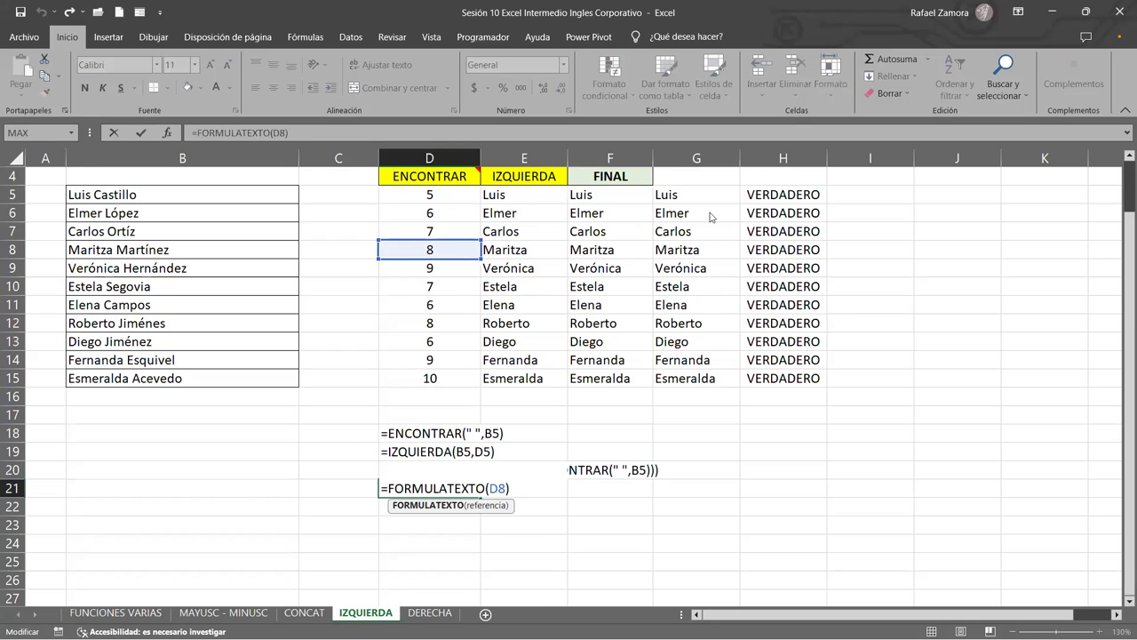
pyautogui.click(782, 214)
pyautogui.click(783, 197)
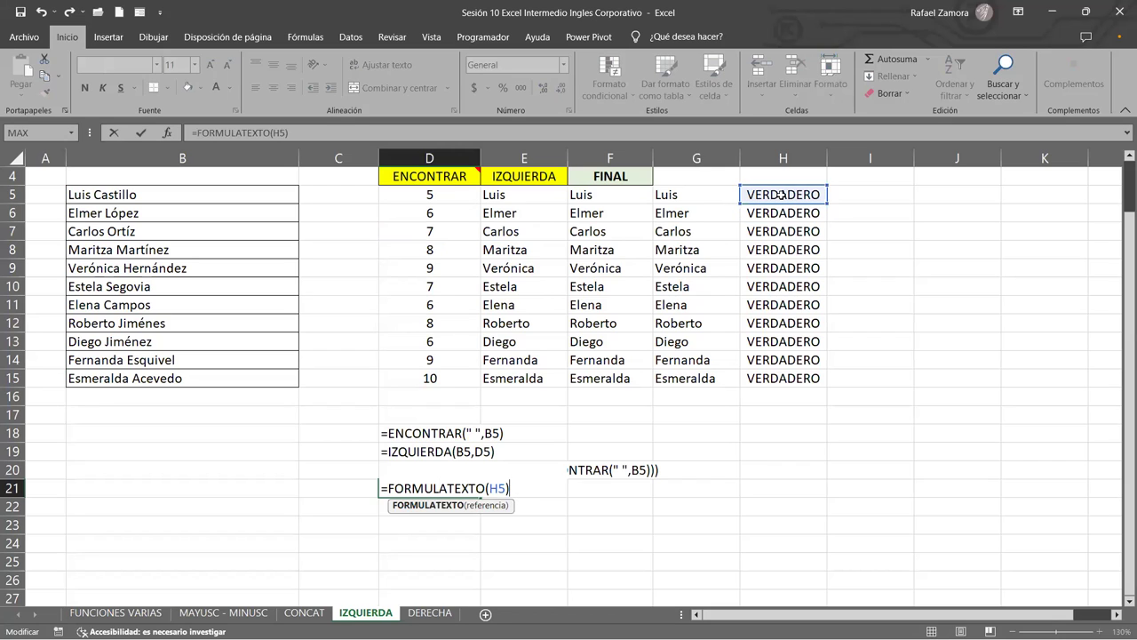
pyautogui.press('Return')
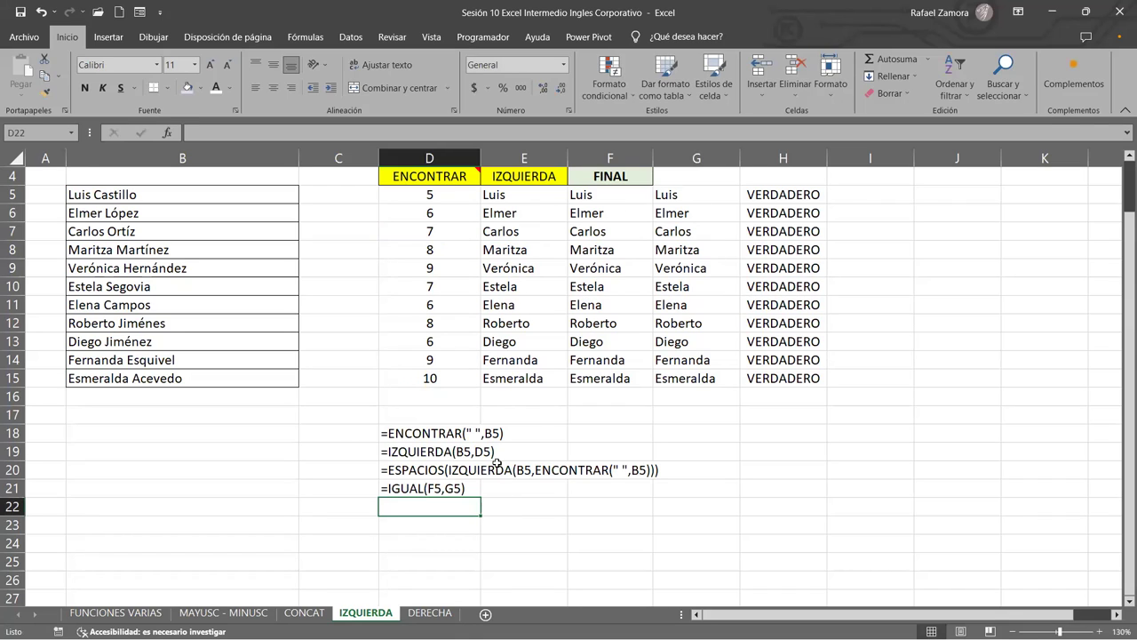
pyautogui.click(437, 492)
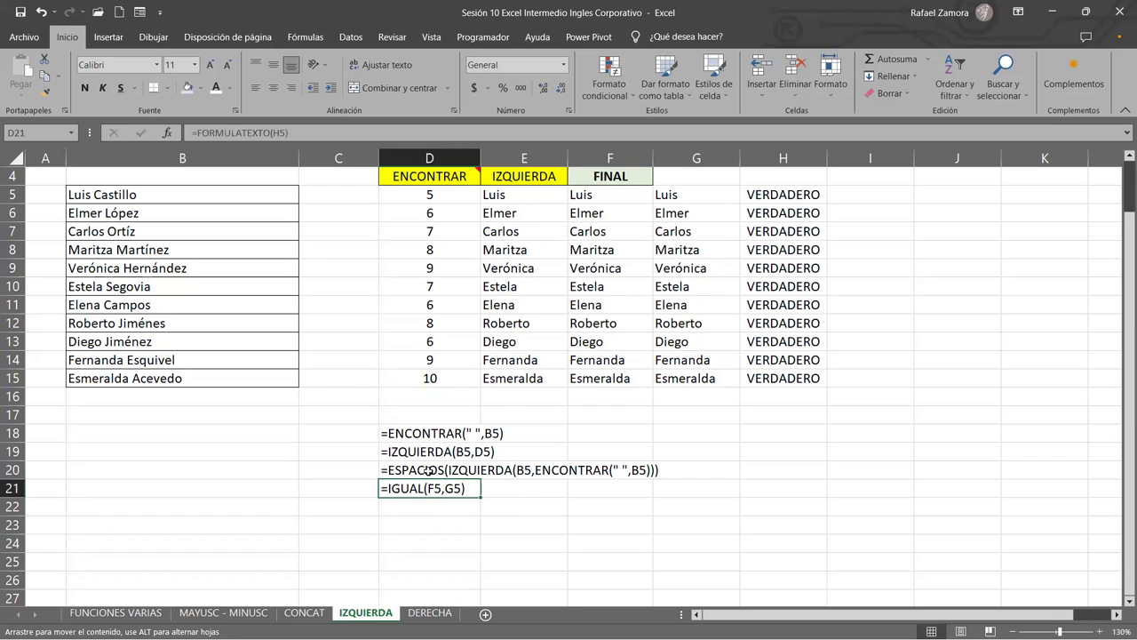
pyautogui.hotkey('ctrl', 'z')
pyautogui.click(432, 466)
pyautogui.moveTo(483, 479); pyautogui.dragTo(482, 497)
pyautogui.click(565, 526)
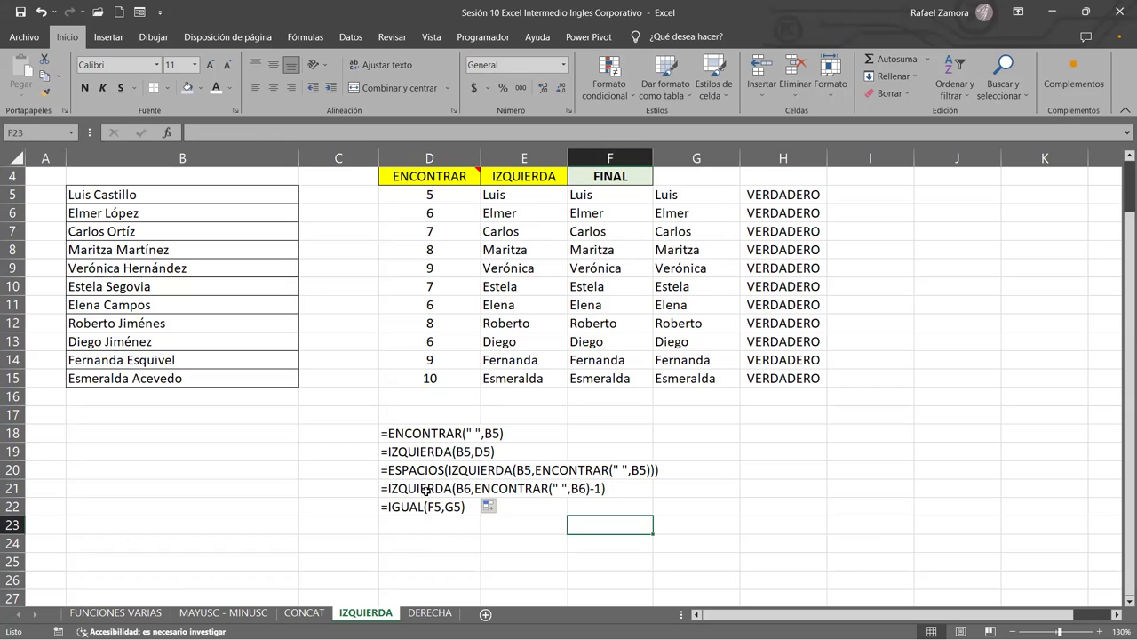
pyautogui.doubleClick(426, 491)
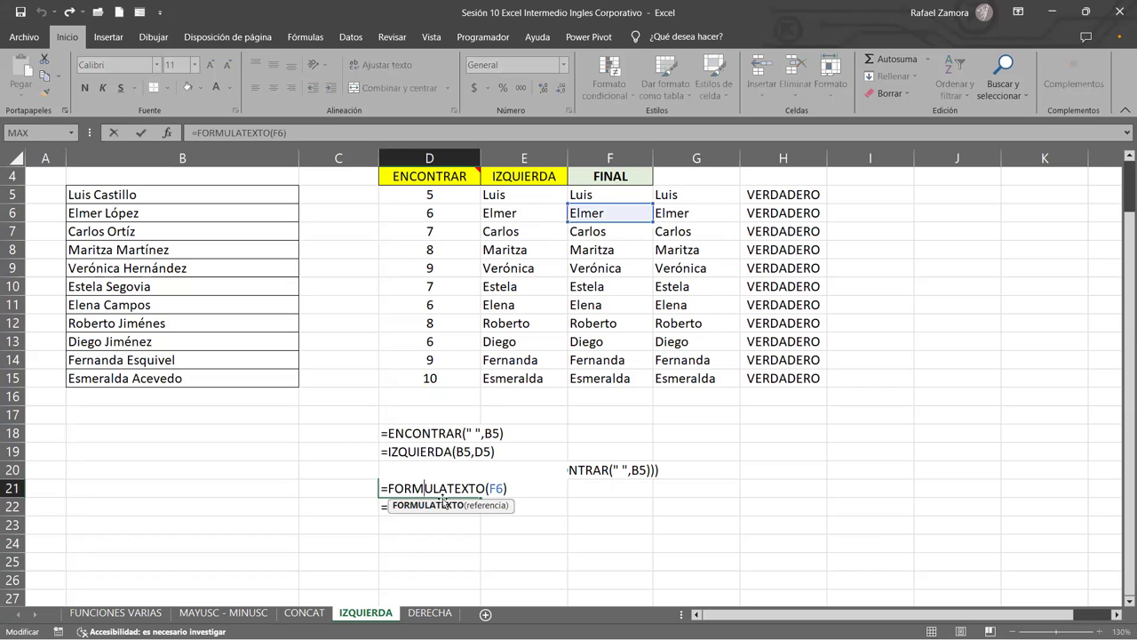
pyautogui.press('Escape')
pyautogui.doubleClick(442, 470)
pyautogui.press('Escape')
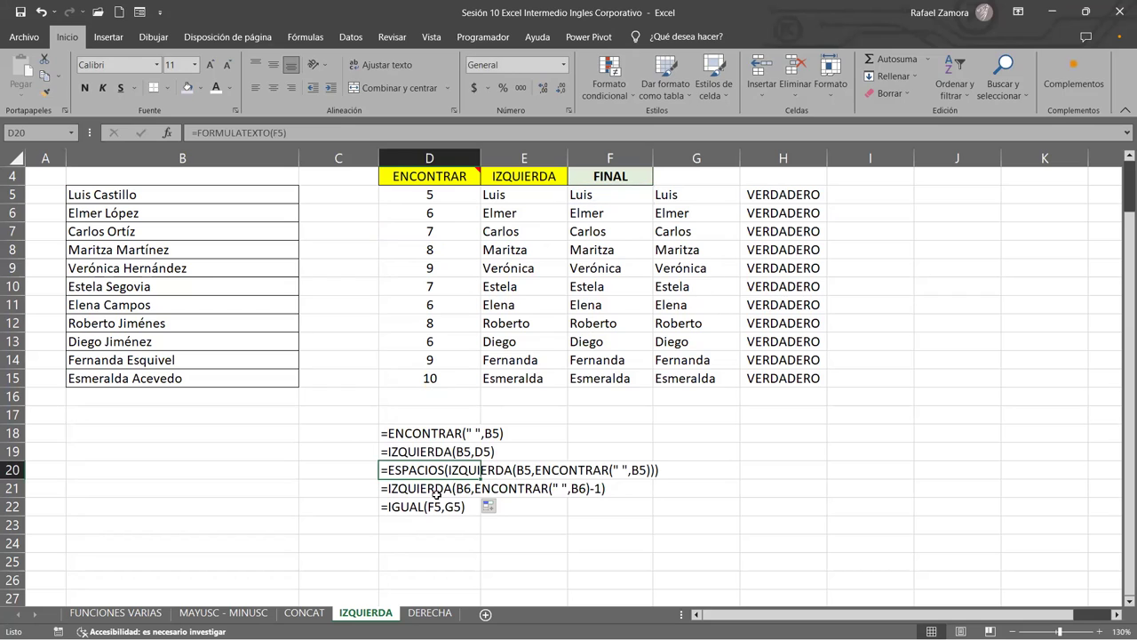
pyautogui.doubleClick(431, 489)
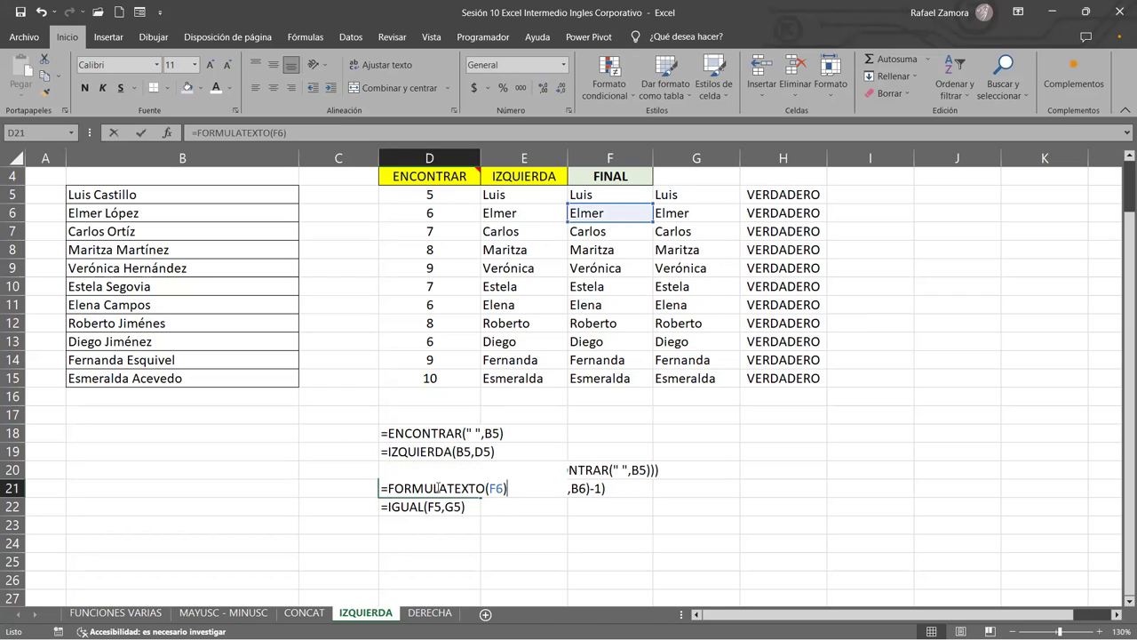
pyautogui.click(782, 449)
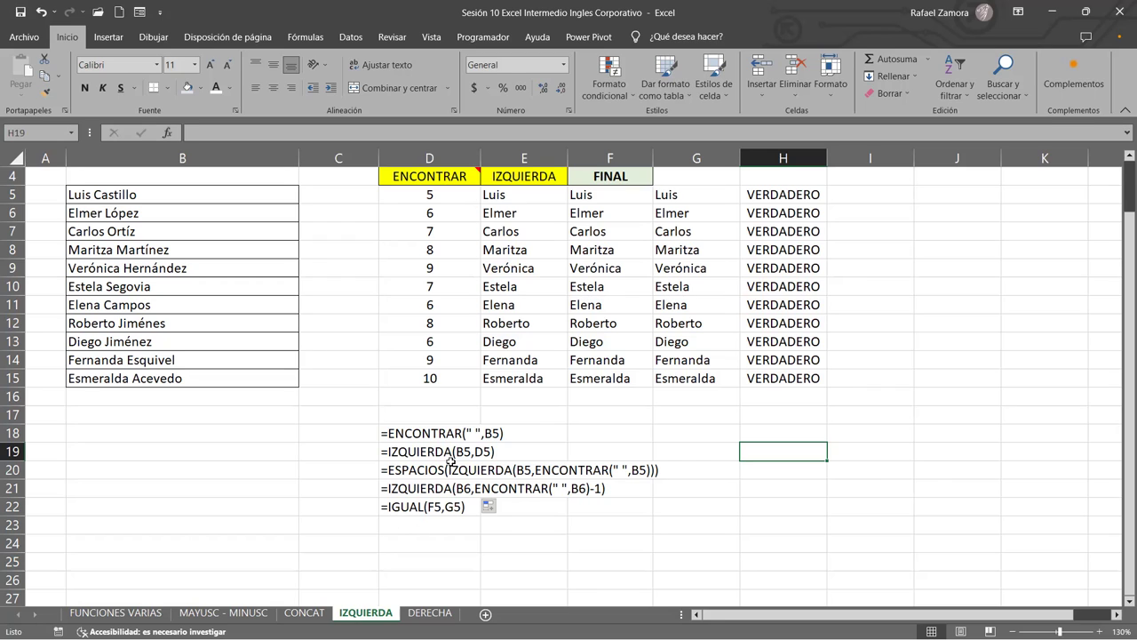
pyautogui.click(443, 429)
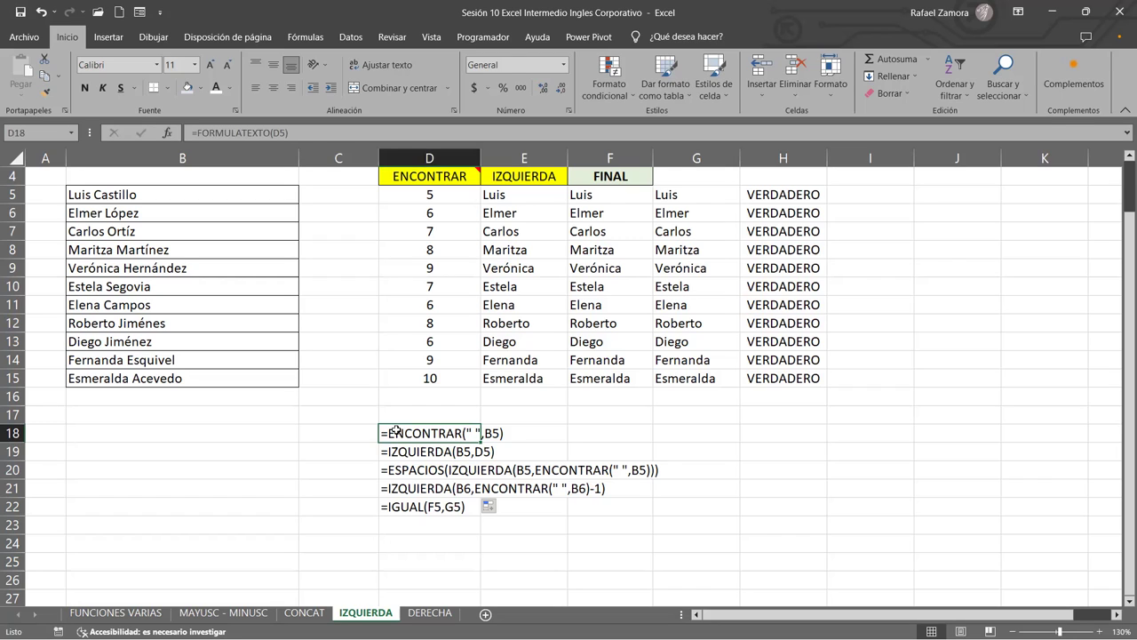
pyautogui.press('Right')
pyautogui.press('Right')
pyautogui.press('Right')
pyautogui.press('Down')
pyautogui.press('Down')
pyautogui.press('Down')
pyautogui.press('Right')
pyautogui.press('Down')
pyautogui.press('Down')
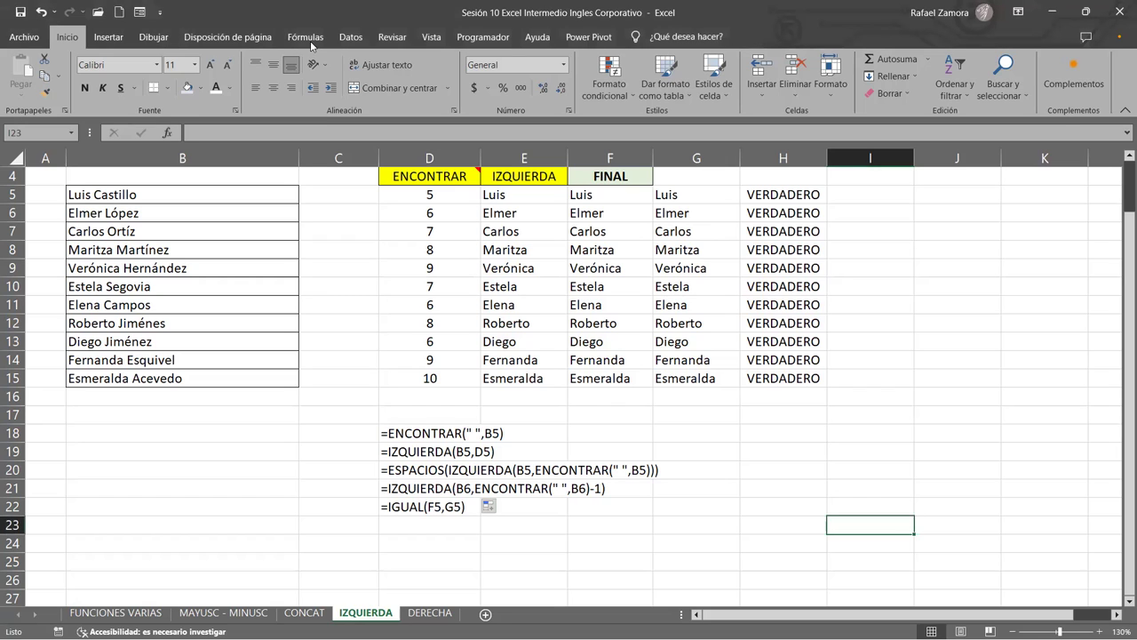
pyautogui.click(959, 465)
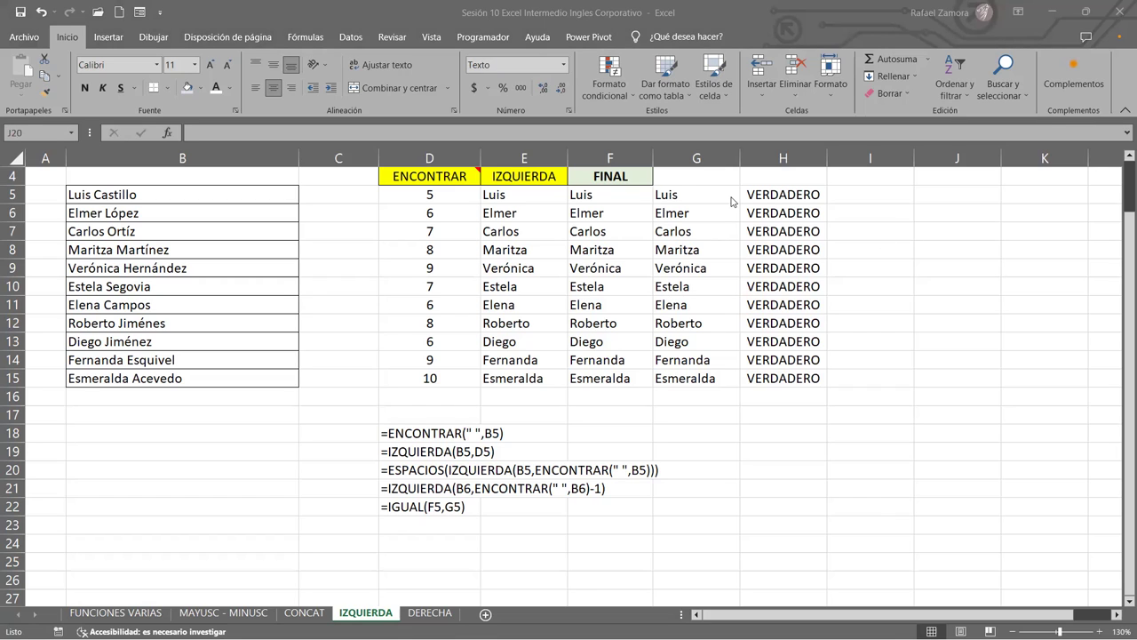
# Clear the first names from G5:G15 and look over the FINAL formulas in column F.
pyautogui.moveTo(693, 195); pyautogui.dragTo(710, 380)
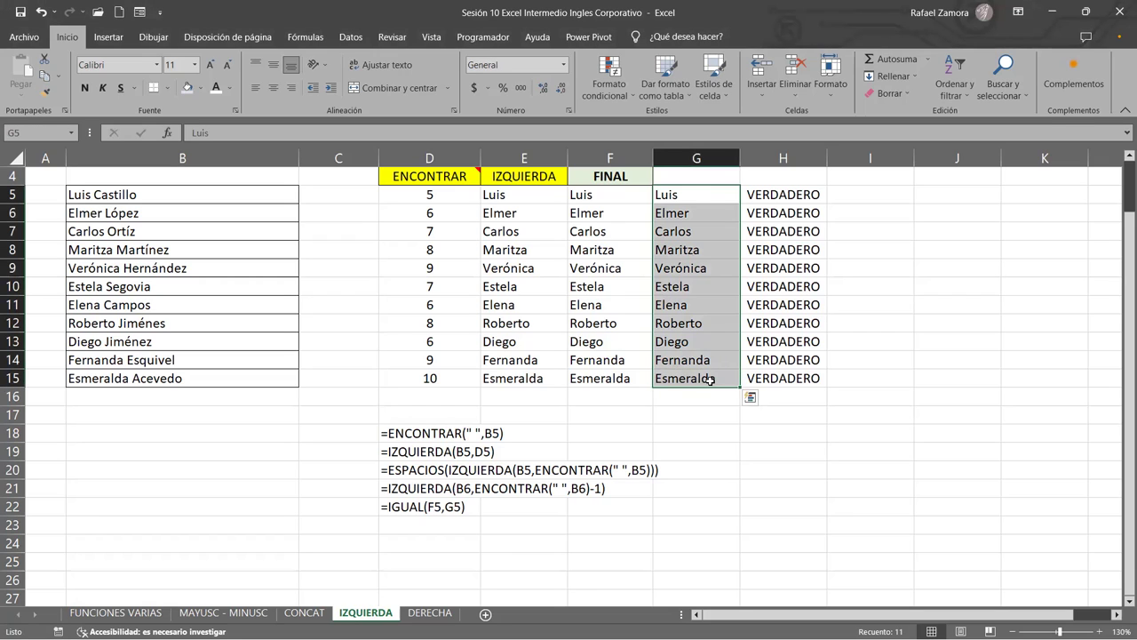
pyautogui.press('Delete')
pyautogui.click(638, 194)
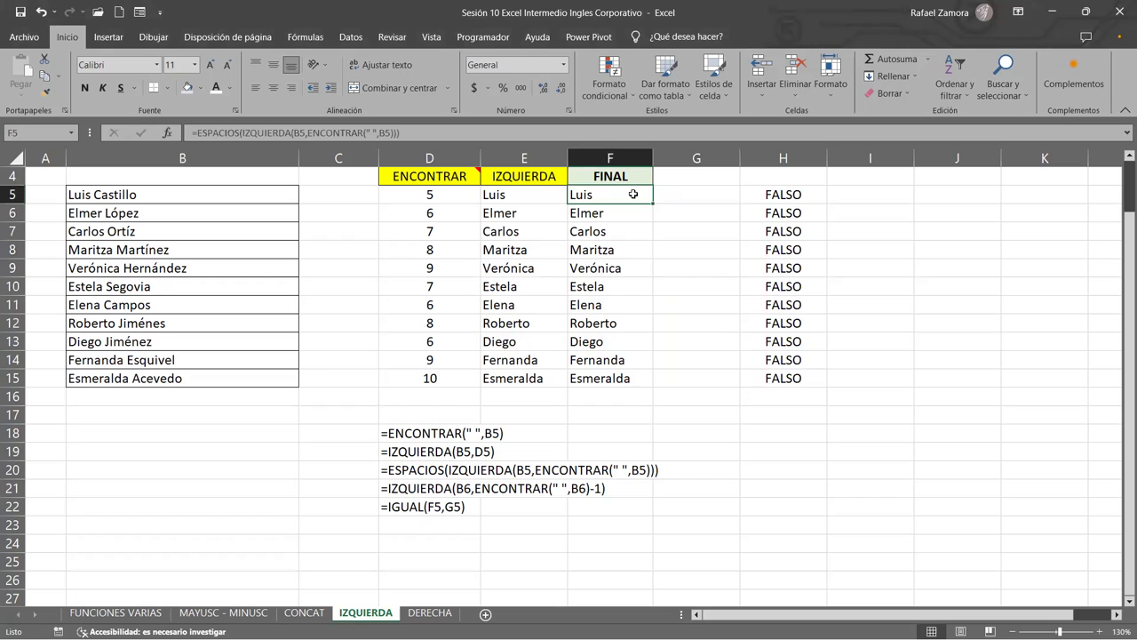
pyautogui.press('Down')
pyautogui.press('Down')
pyautogui.press('Down')
pyautogui.press('Down')
pyautogui.press('Down')
pyautogui.press('Down')
pyautogui.press('Down')
pyautogui.click(677, 206)
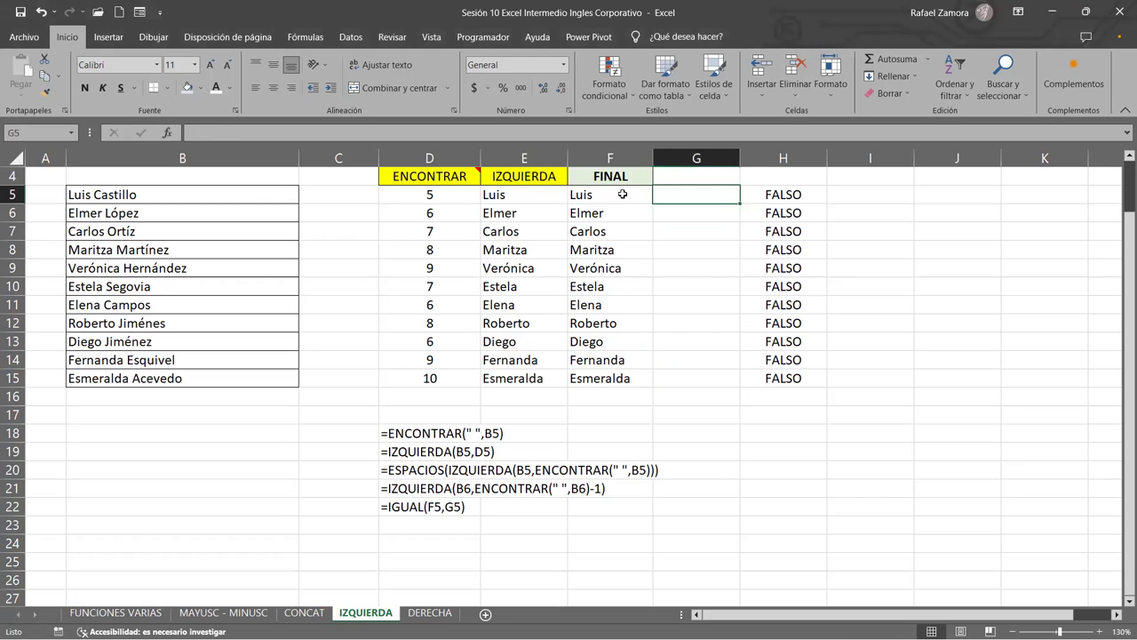
pyautogui.moveTo(621, 190); pyautogui.dragTo(622, 379)
pyautogui.click(674, 255)
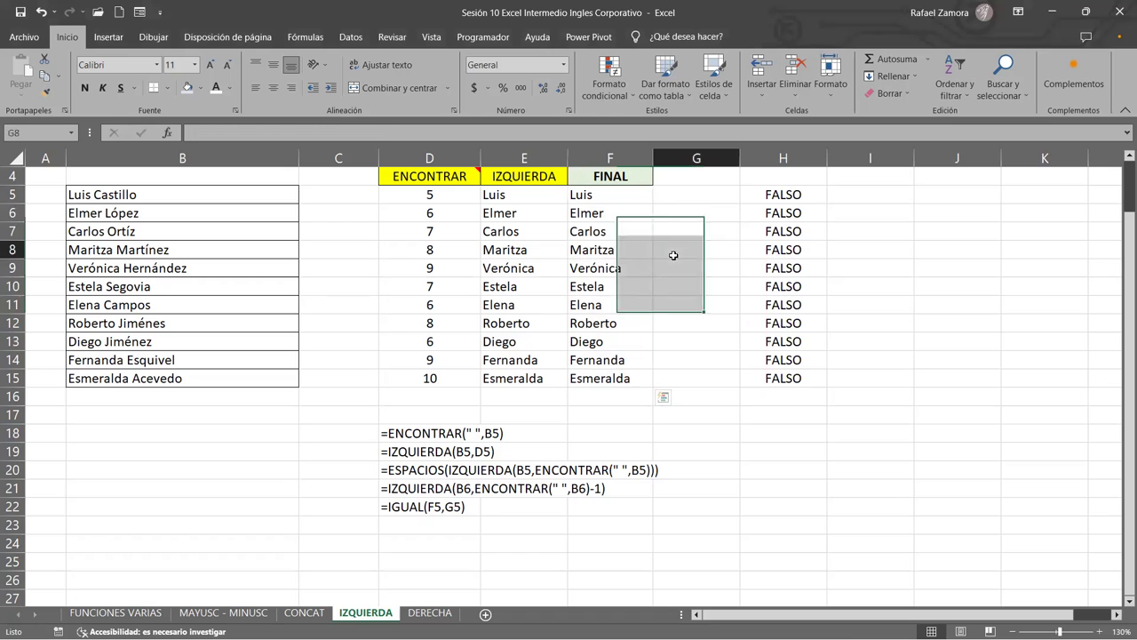
# Copy F5:F15 and paste it into G5 as values only, then cancel the copy.
pyautogui.click(634, 196)
pyautogui.hotkey('ctrl', 'shift', 'Down')
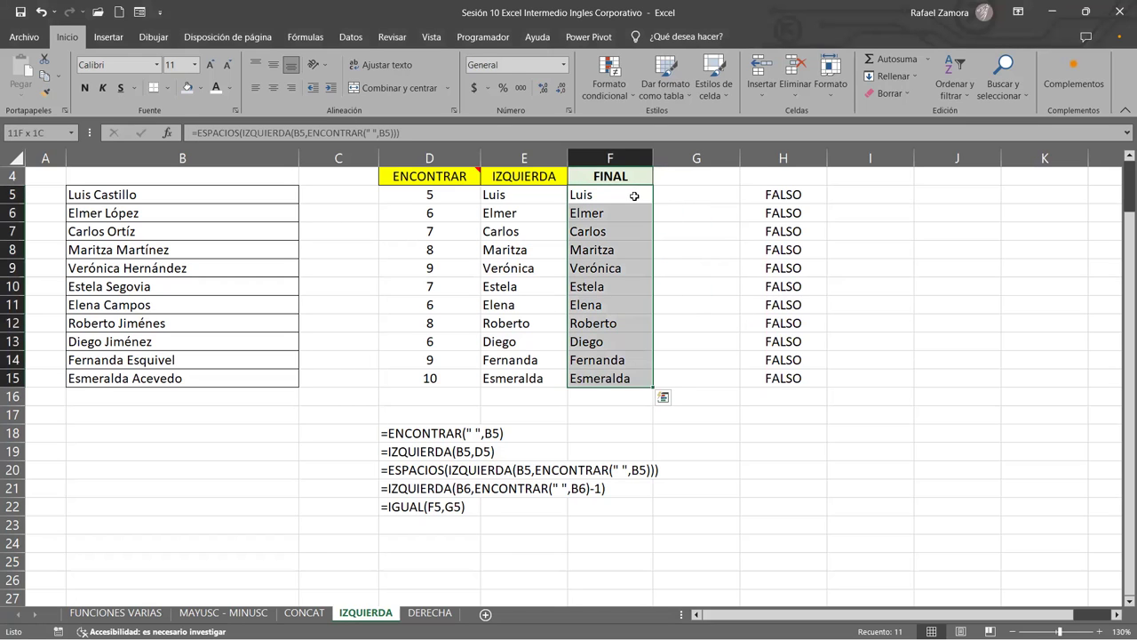
pyautogui.hotkey('ctrl', 'c')
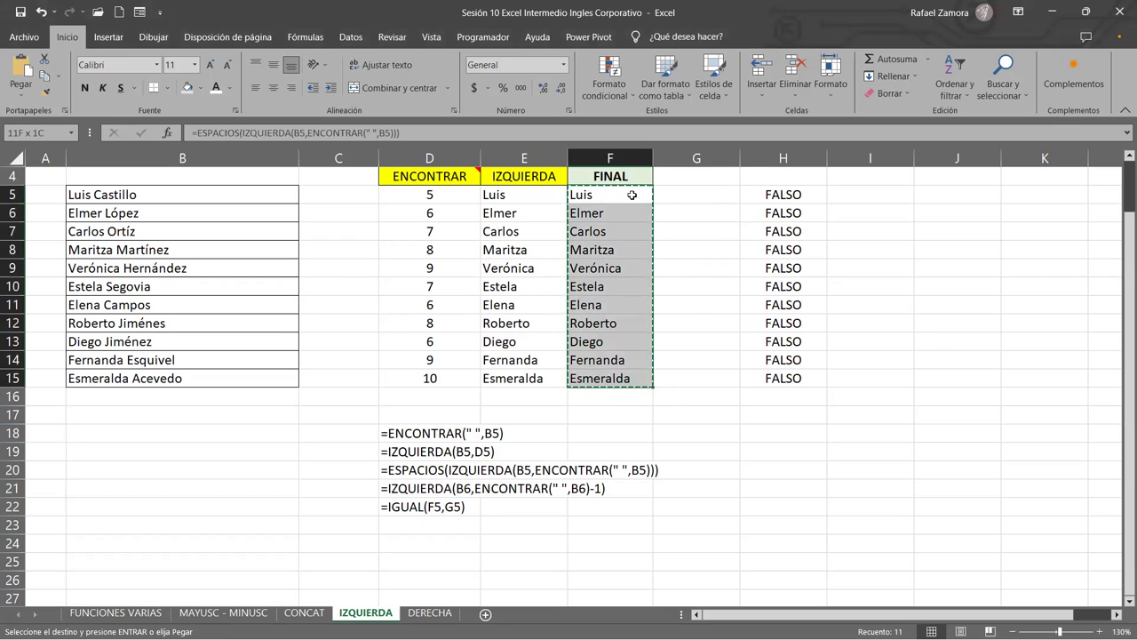
pyautogui.click(713, 193)
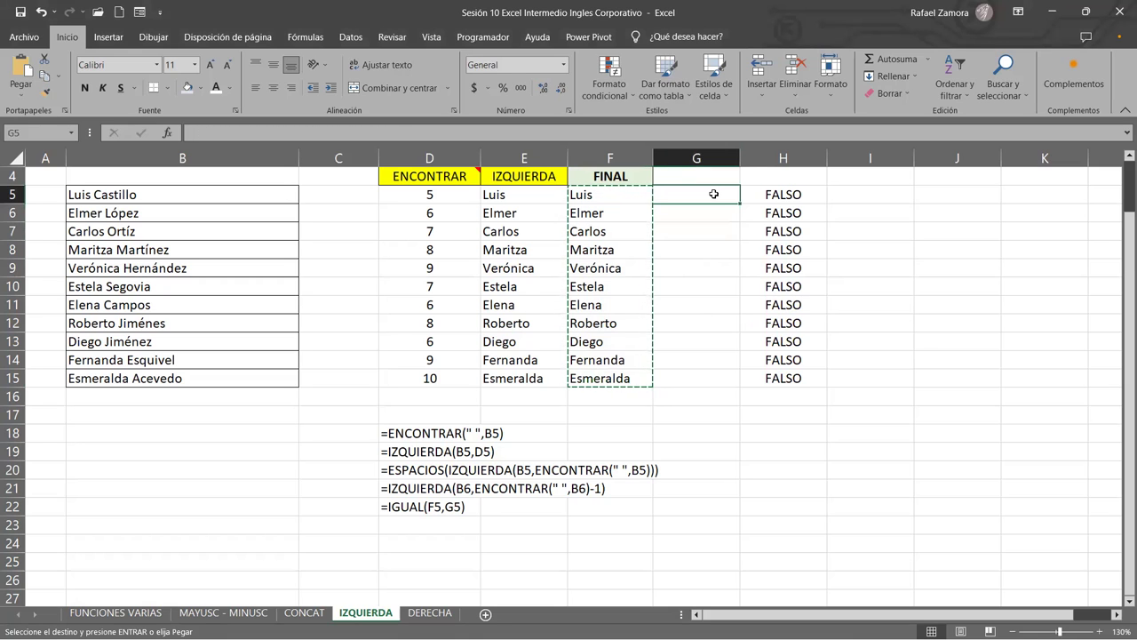
pyautogui.rightClick(714, 193)
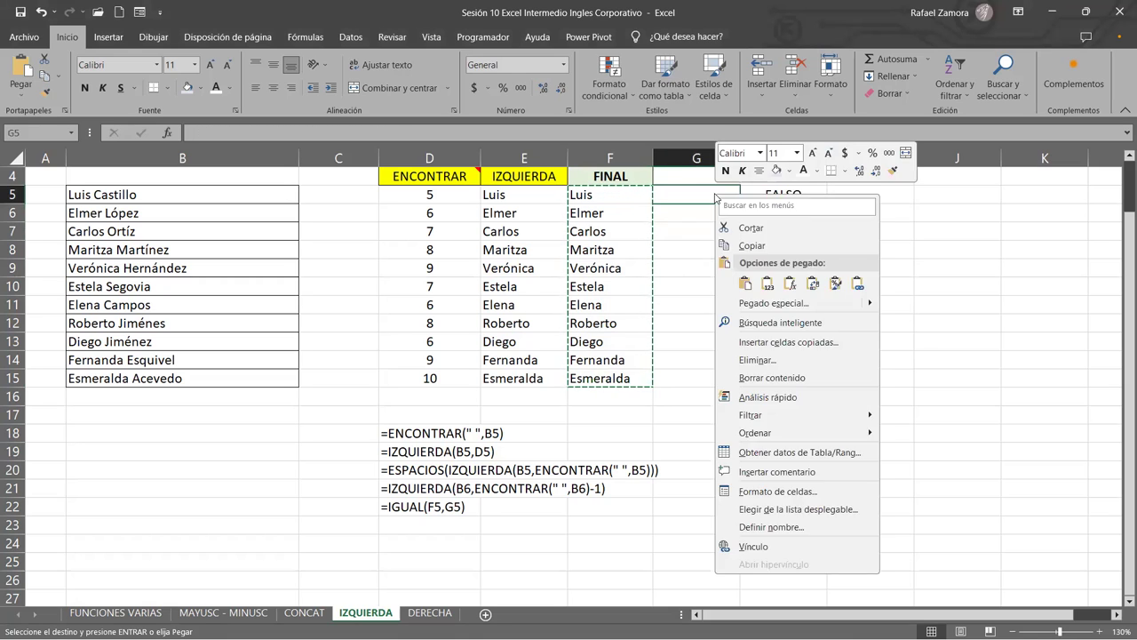
pyautogui.click(767, 285)
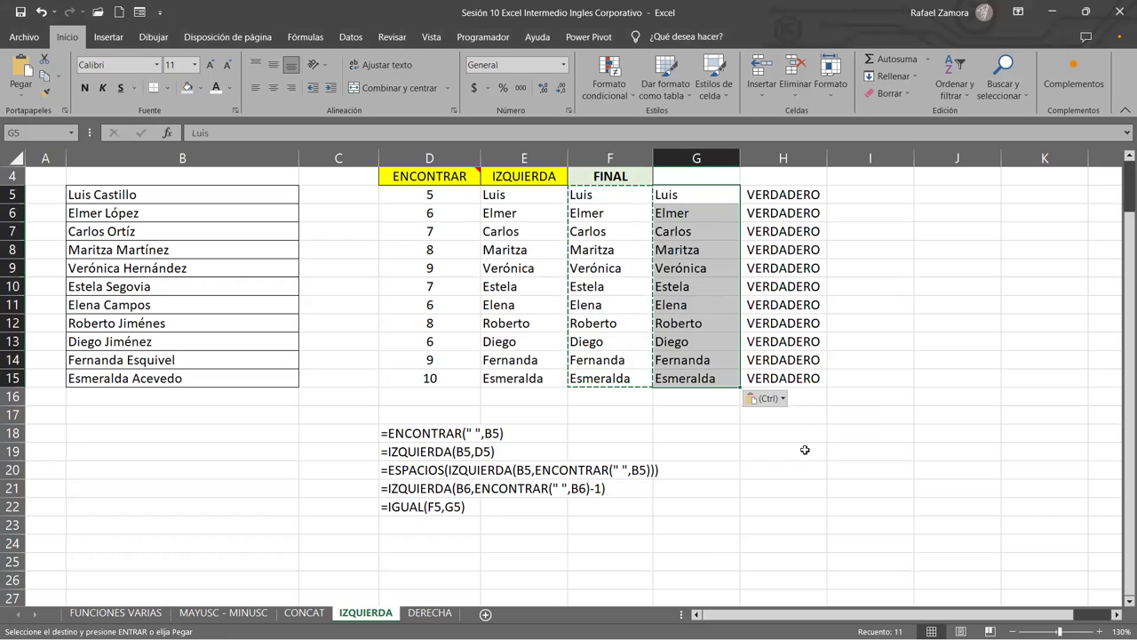
pyautogui.click(809, 471)
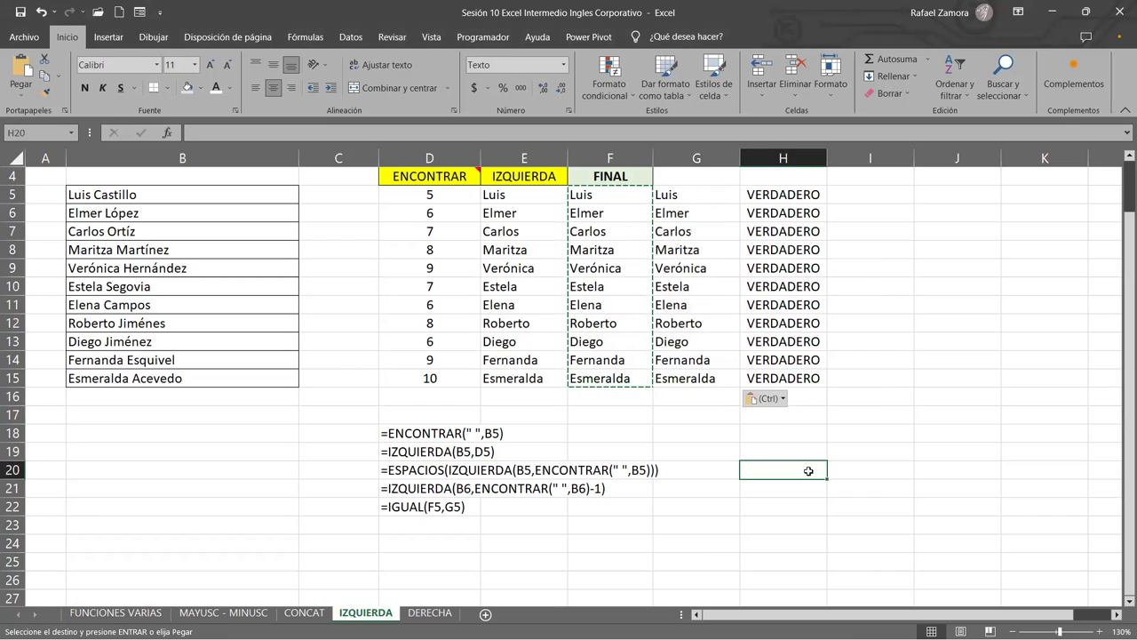
pyautogui.press('Escape')
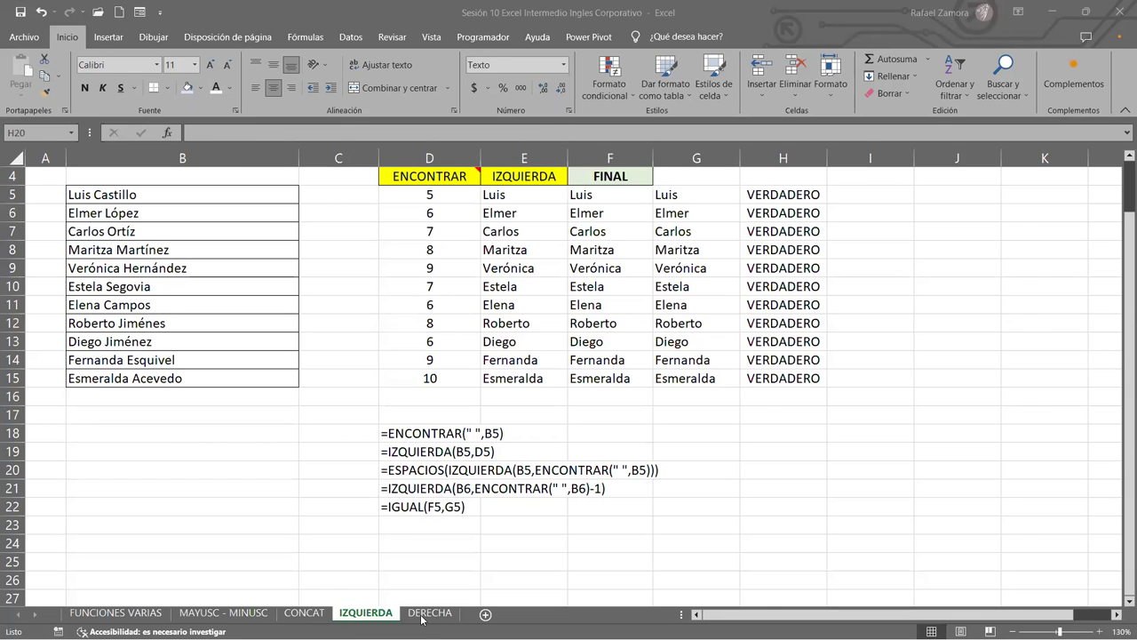
# Switch to the DERECHA sheet, zoomed to 130% with row 4 at the top.
pyautogui.click(423, 616)
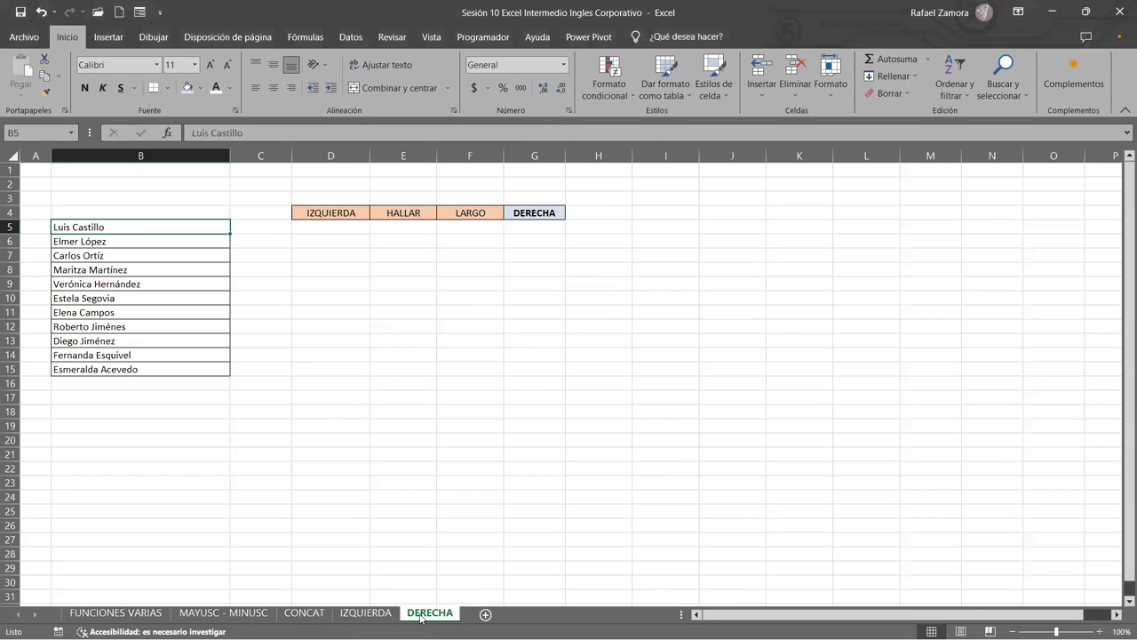
pyautogui.click(743, 367)
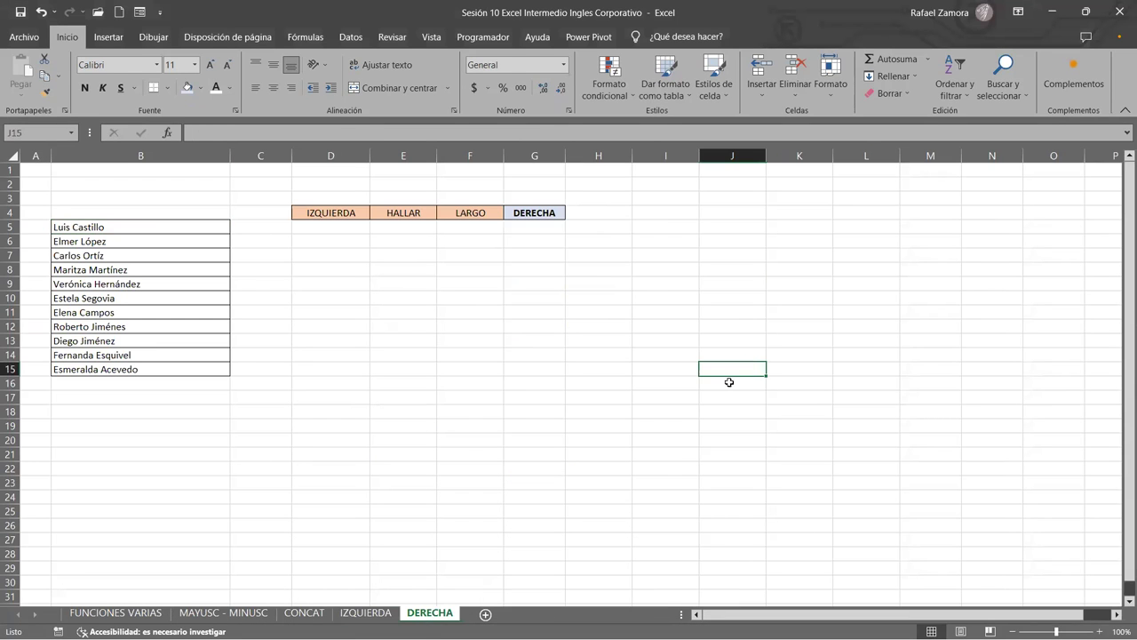
pyautogui.keyDown('ctrl'); pyautogui.scroll(1, 725, 393); pyautogui.keyUp('ctrl')
pyautogui.keyDown('ctrl'); pyautogui.scroll(1, 726, 392); pyautogui.keyUp('ctrl')
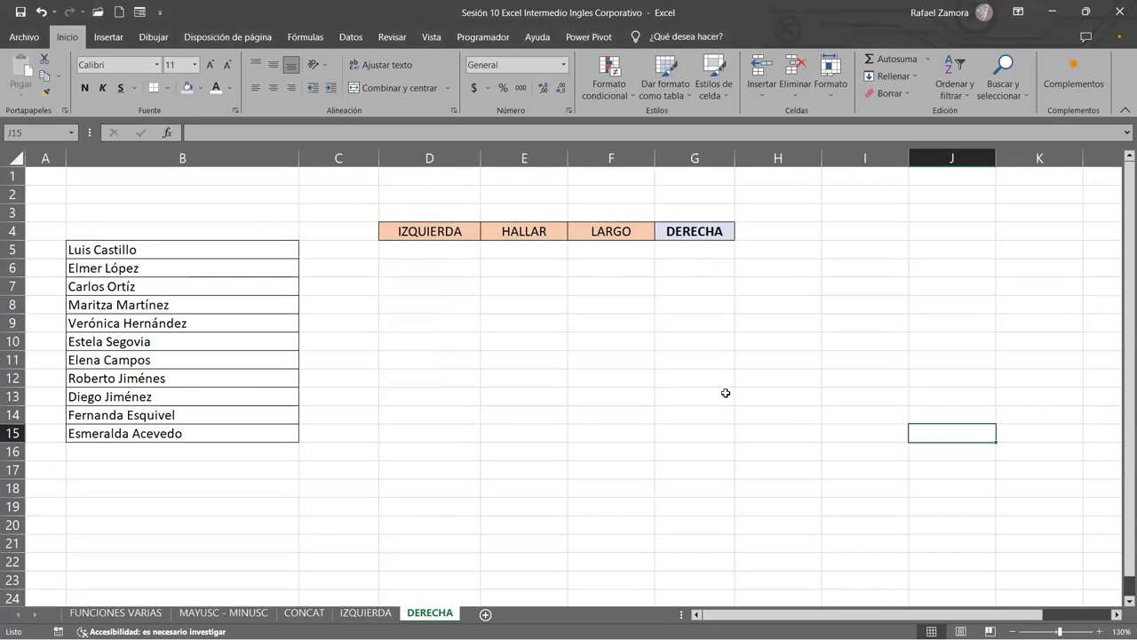
pyautogui.scroll(-1, 726, 392)
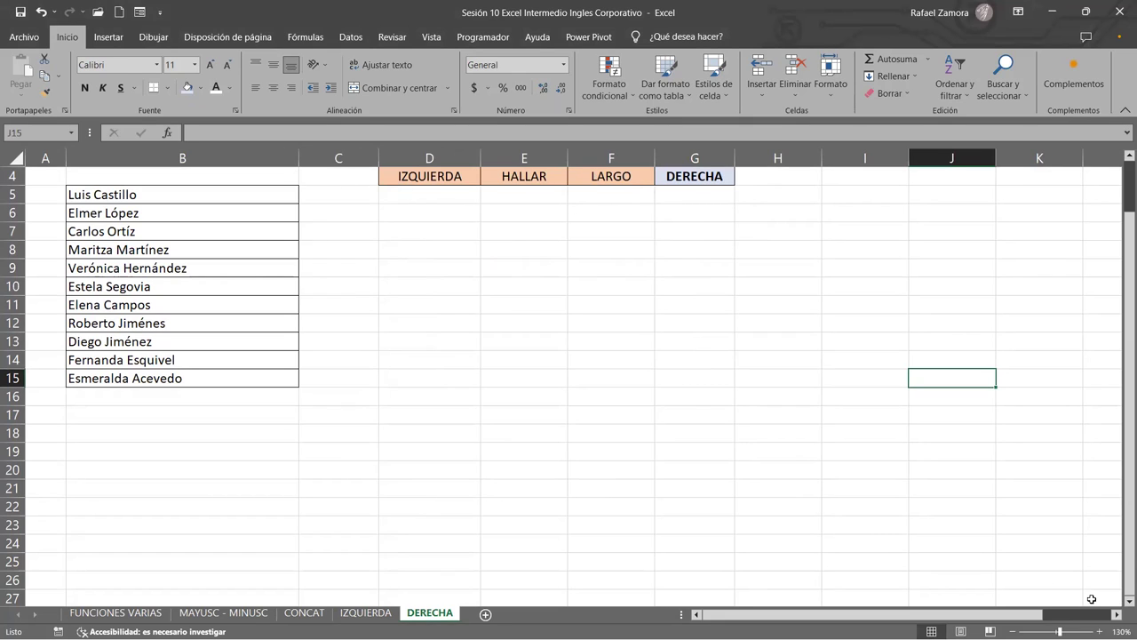
# Enter =IZQUIERDA(B5,4) in D5 and fill it down to D15.
pyautogui.click(467, 193)
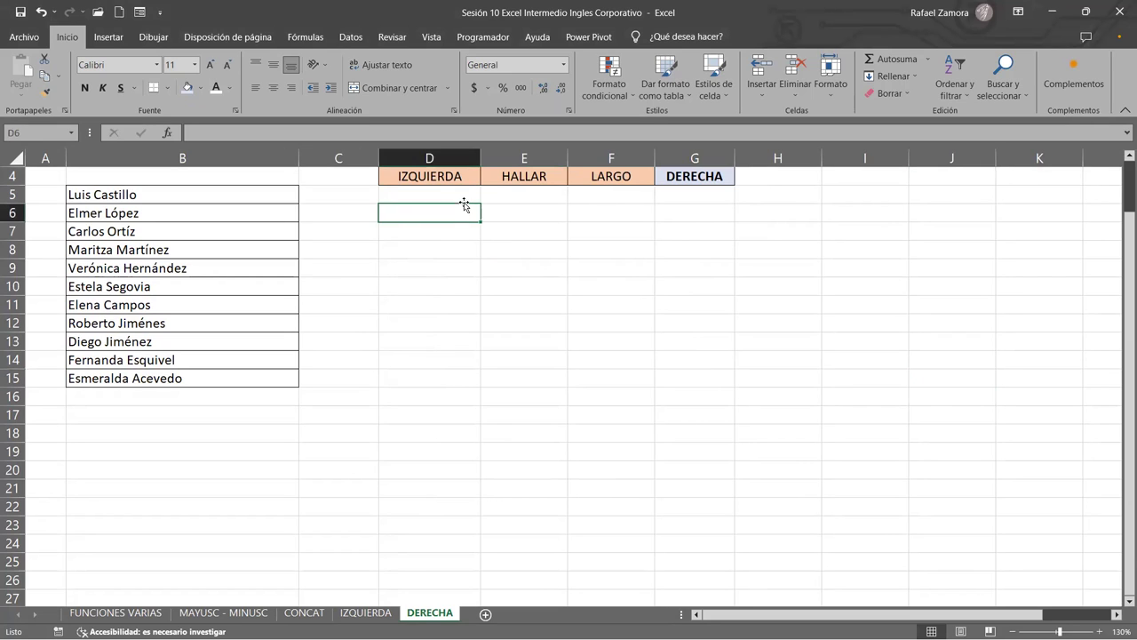
pyautogui.write('=')
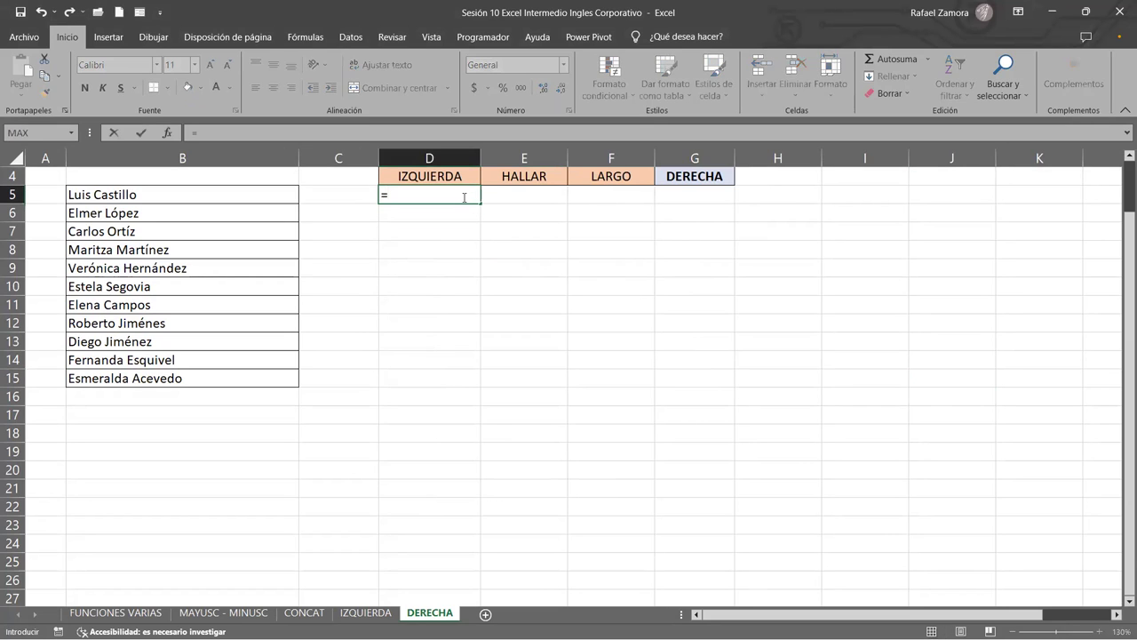
pyautogui.write('izq')
pyautogui.press('BackSpace')
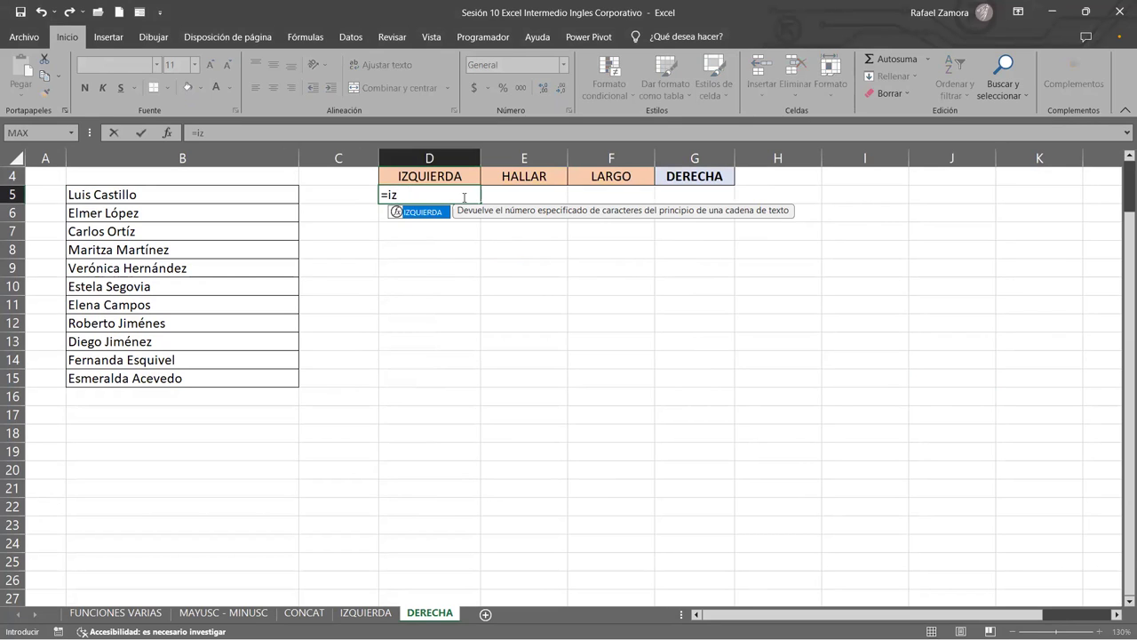
pyautogui.press('Tab')
pyautogui.click(262, 195)
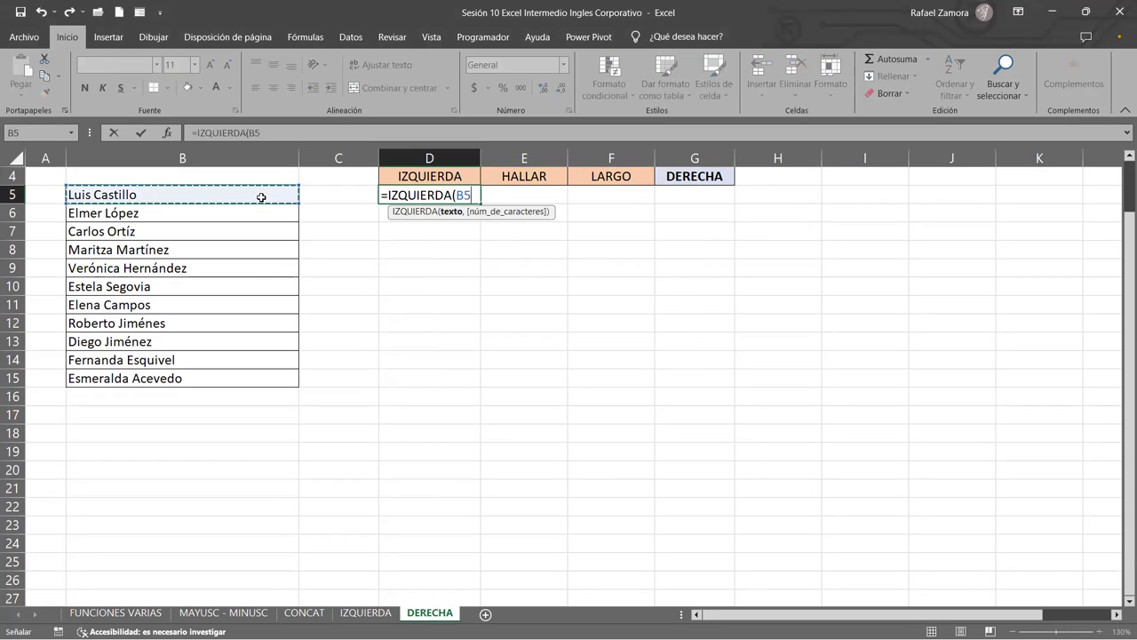
pyautogui.write(',')
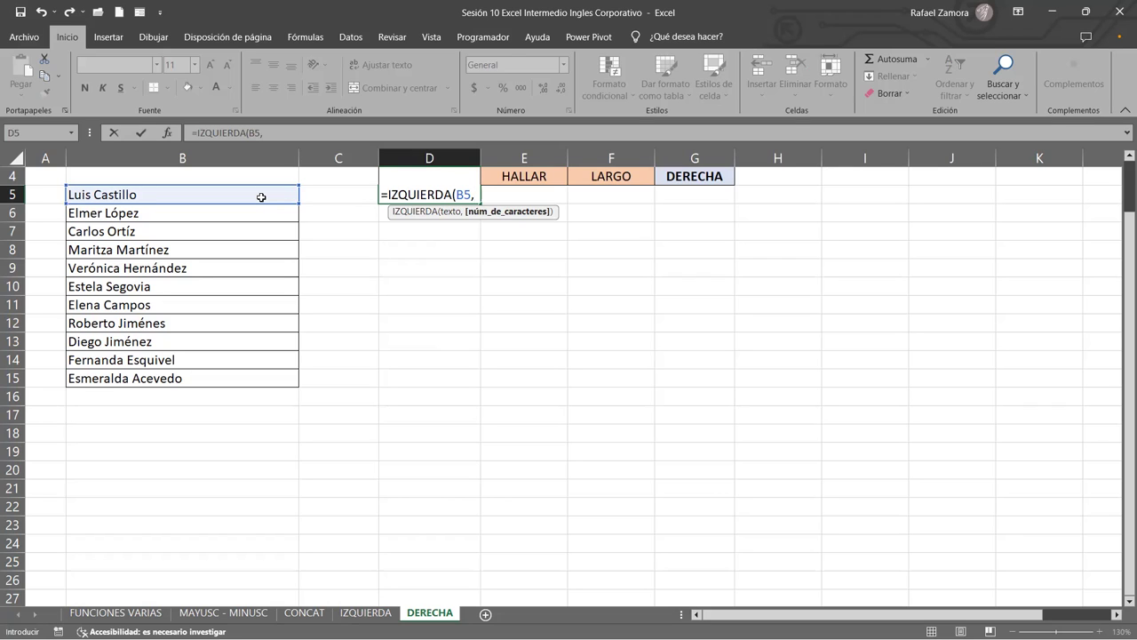
pyautogui.write('4')
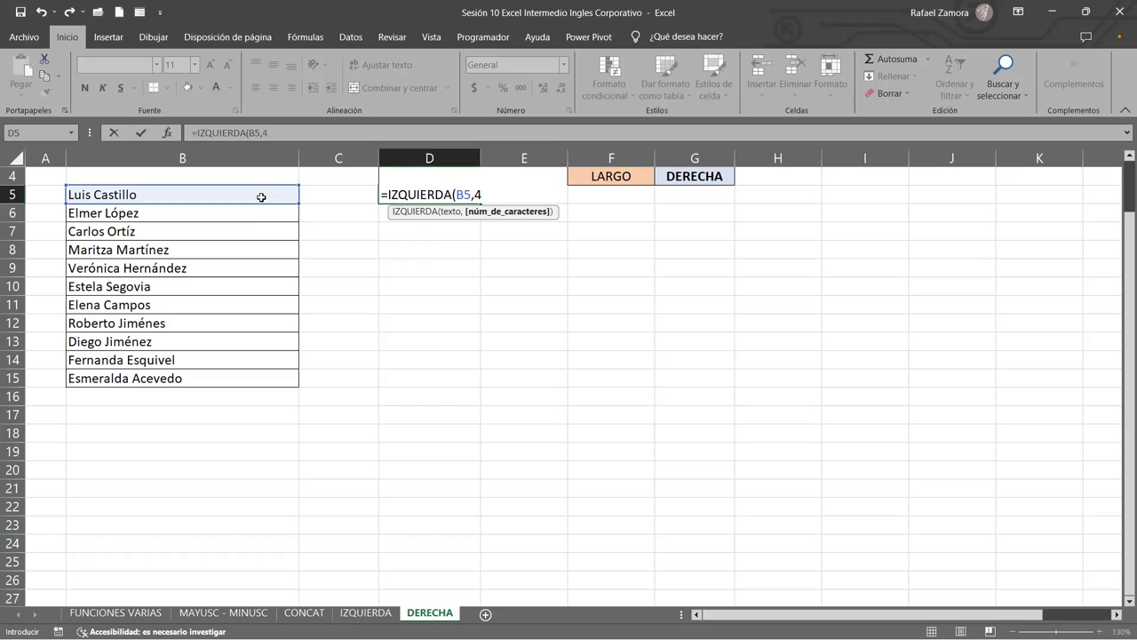
pyautogui.press('Return')
pyautogui.click(431, 191)
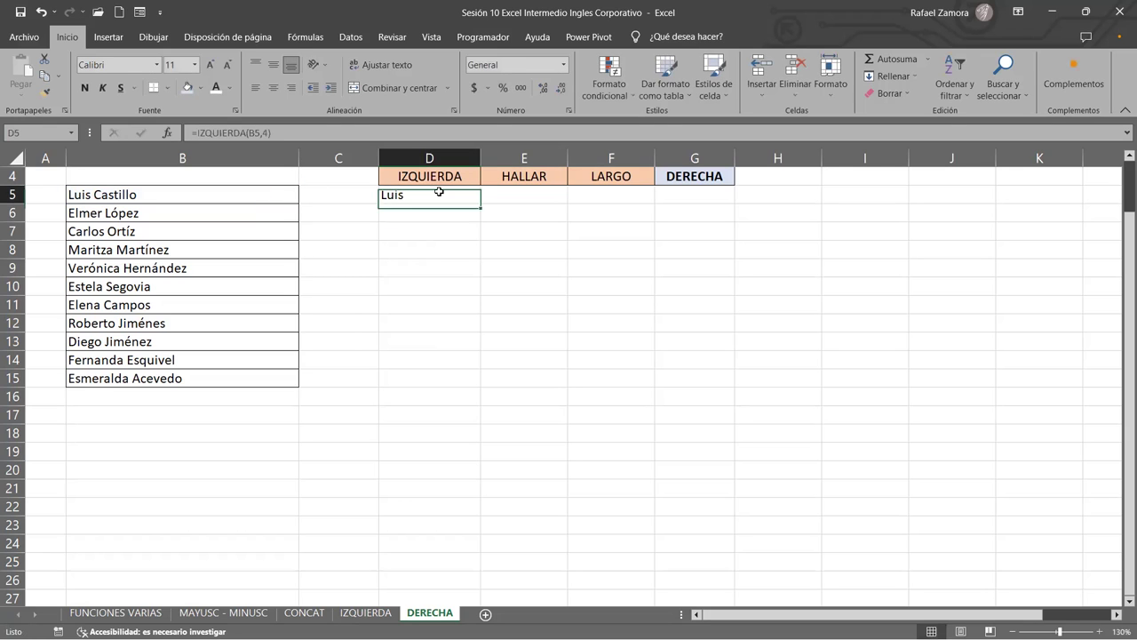
pyautogui.moveTo(481, 205); pyautogui.dragTo(456, 386)
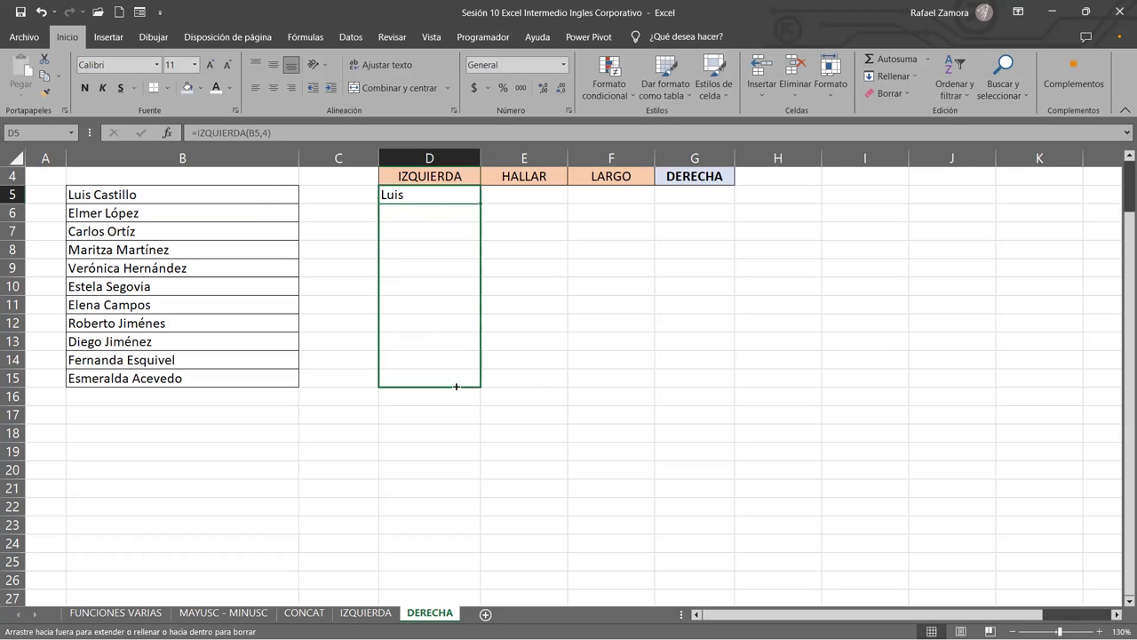
# Change D5 to =IZQUIERDA(B5,9) and fill it down to D15.
pyautogui.doubleClick(412, 194)
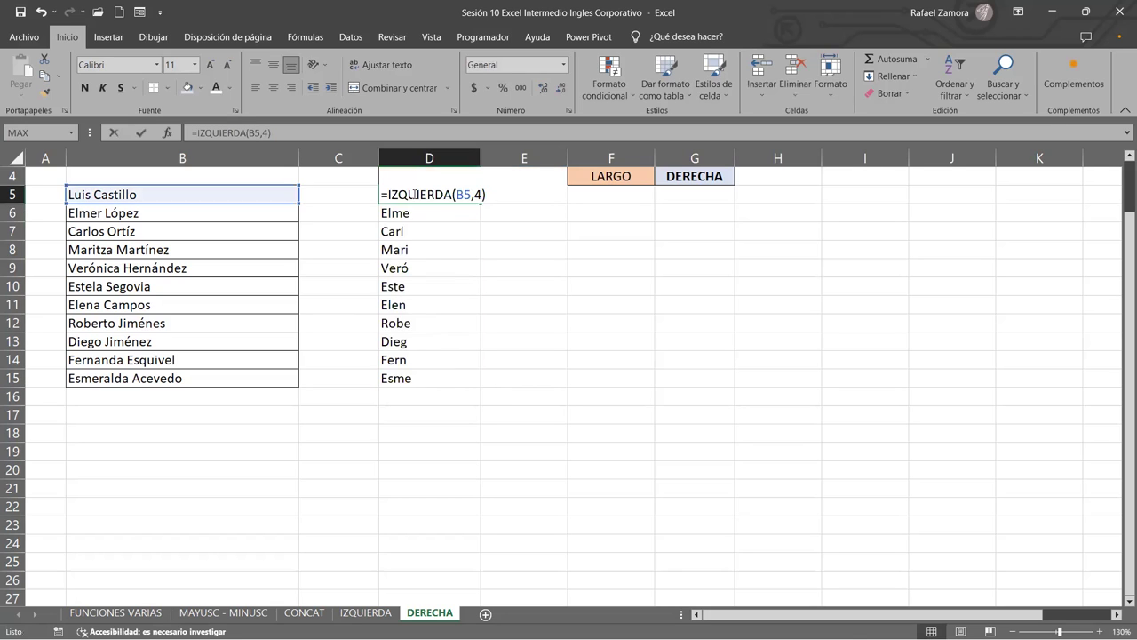
pyautogui.click(477, 194)
pyautogui.press('BackSpace')
pyautogui.write('9')
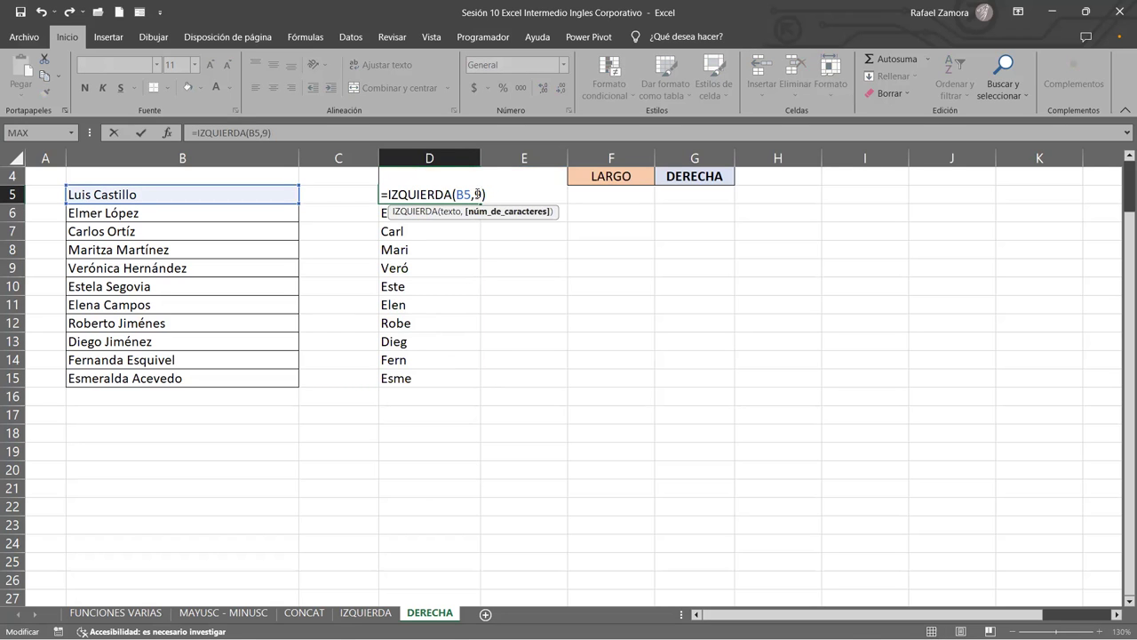
pyautogui.hotkey('ctrl', 'Return')
pyautogui.moveTo(479, 204); pyautogui.dragTo(471, 391)
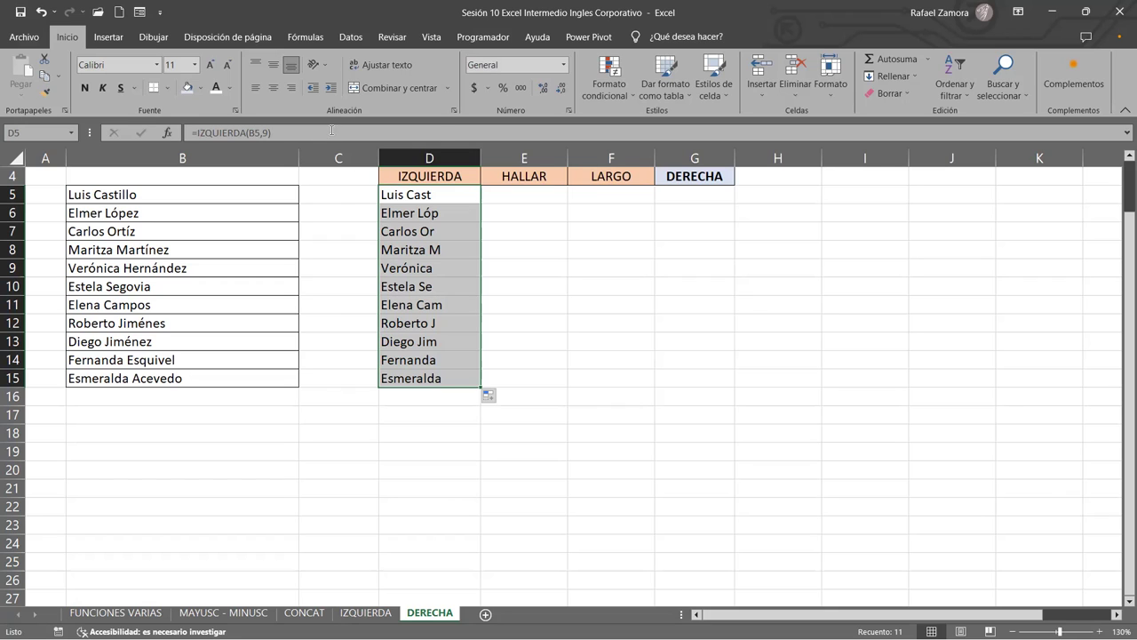
pyautogui.click(525, 192)
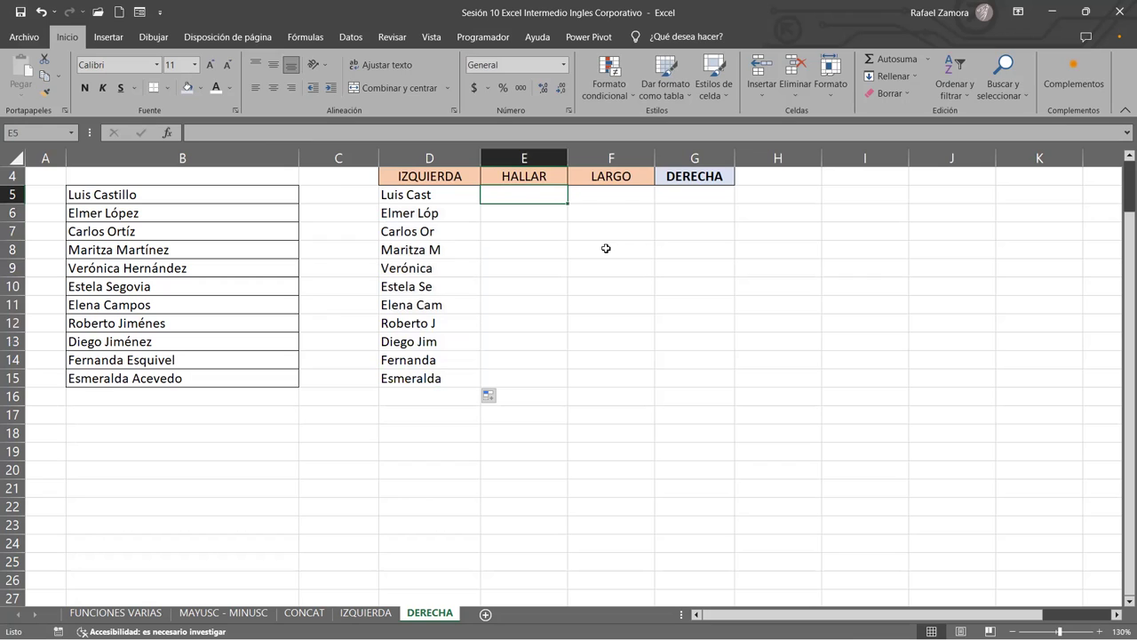
pyautogui.write('=')
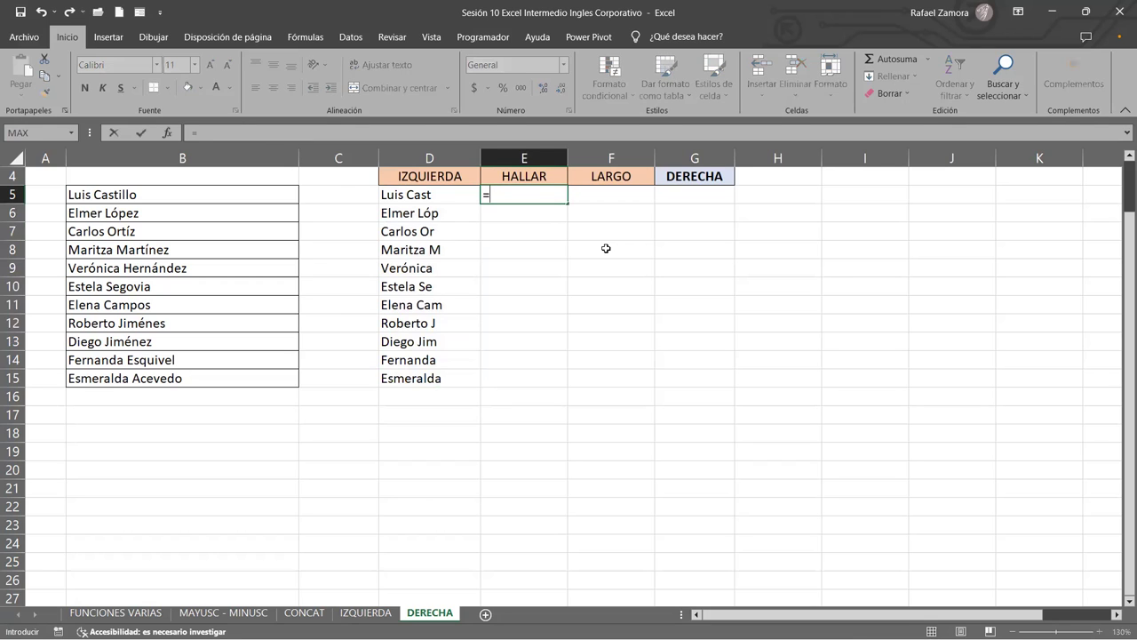
pyautogui.write('h')
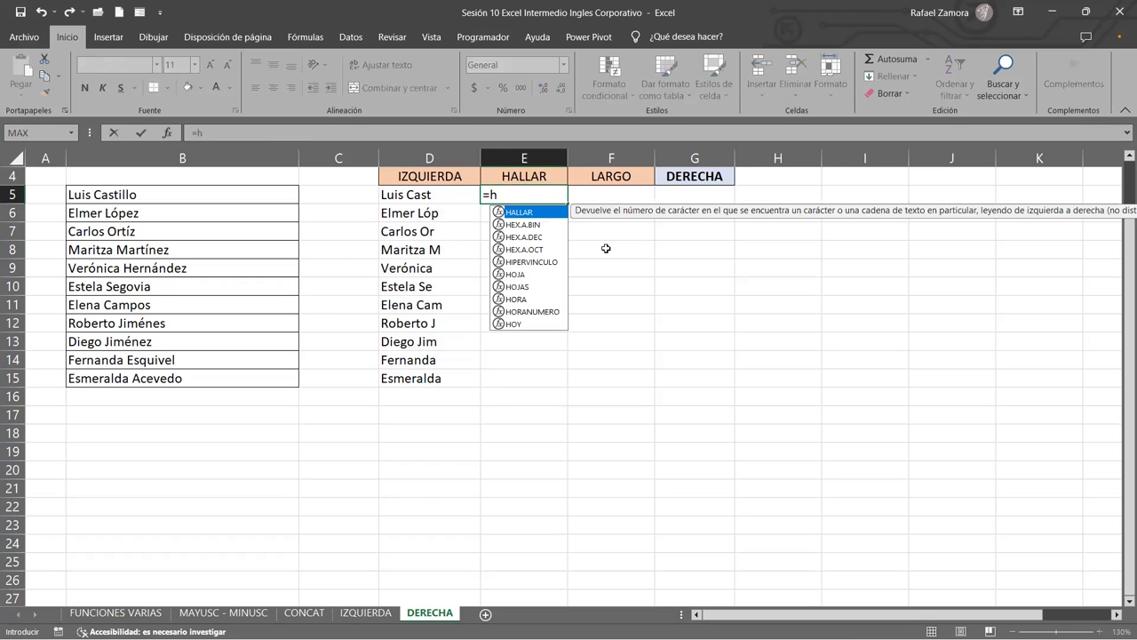
pyautogui.write('al')
pyautogui.press('Tab')
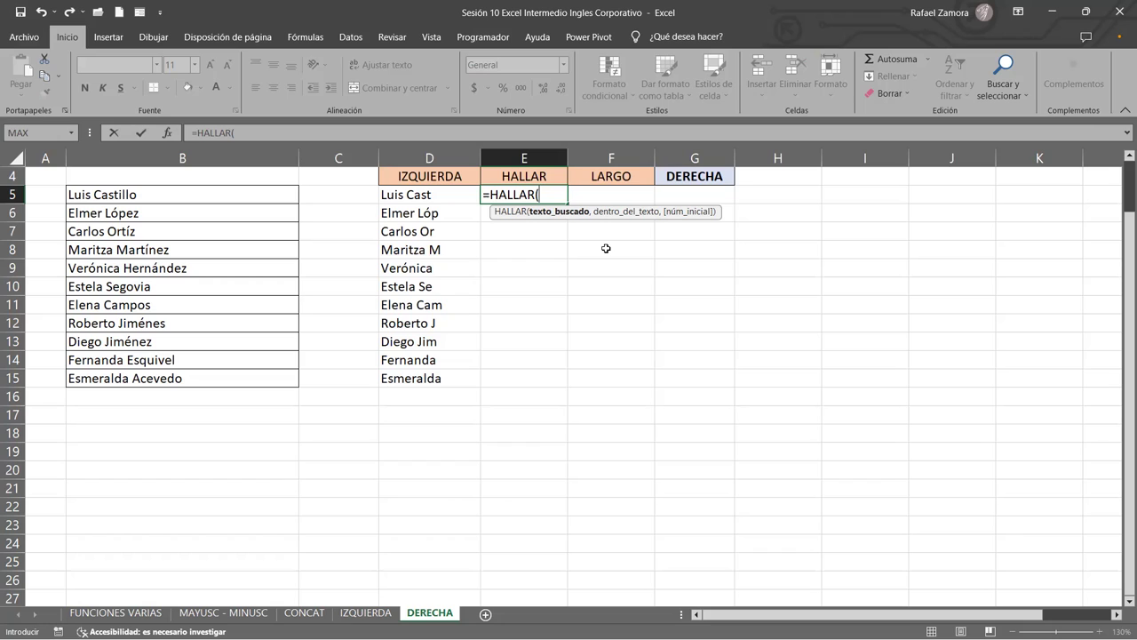
pyautogui.write('"C"')
pyautogui.write(',')
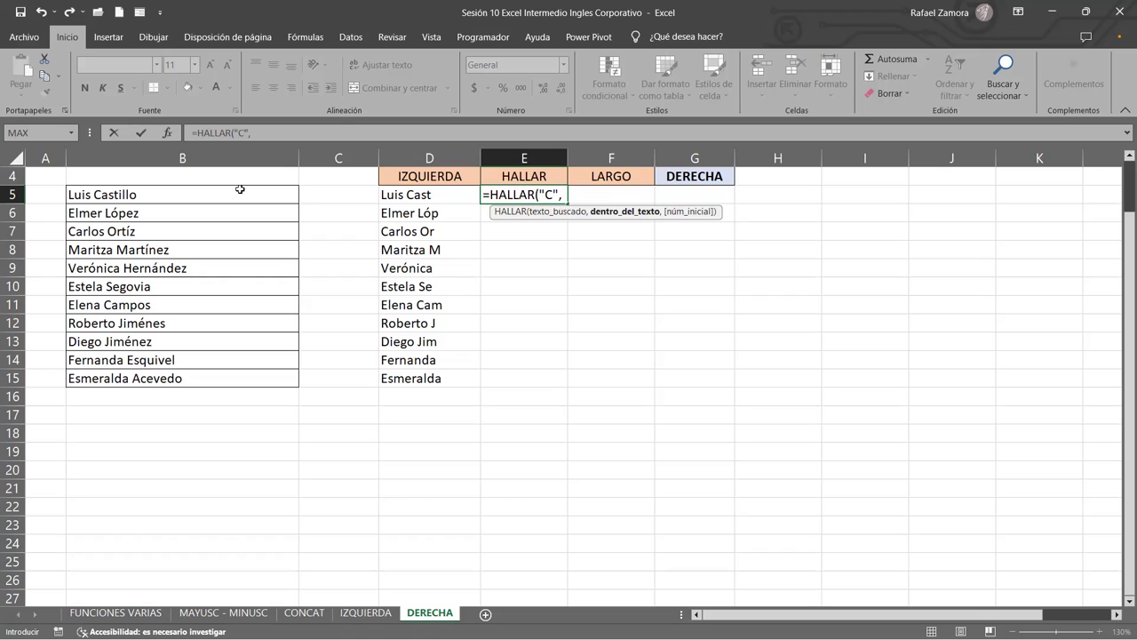
pyautogui.click(237, 194)
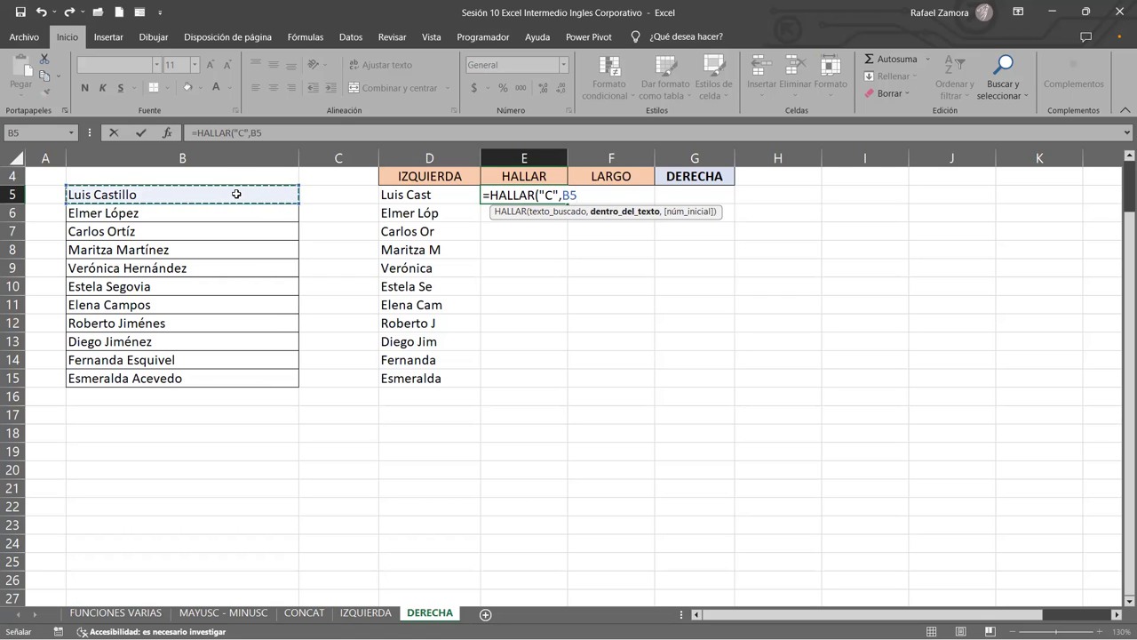
pyautogui.write(')')
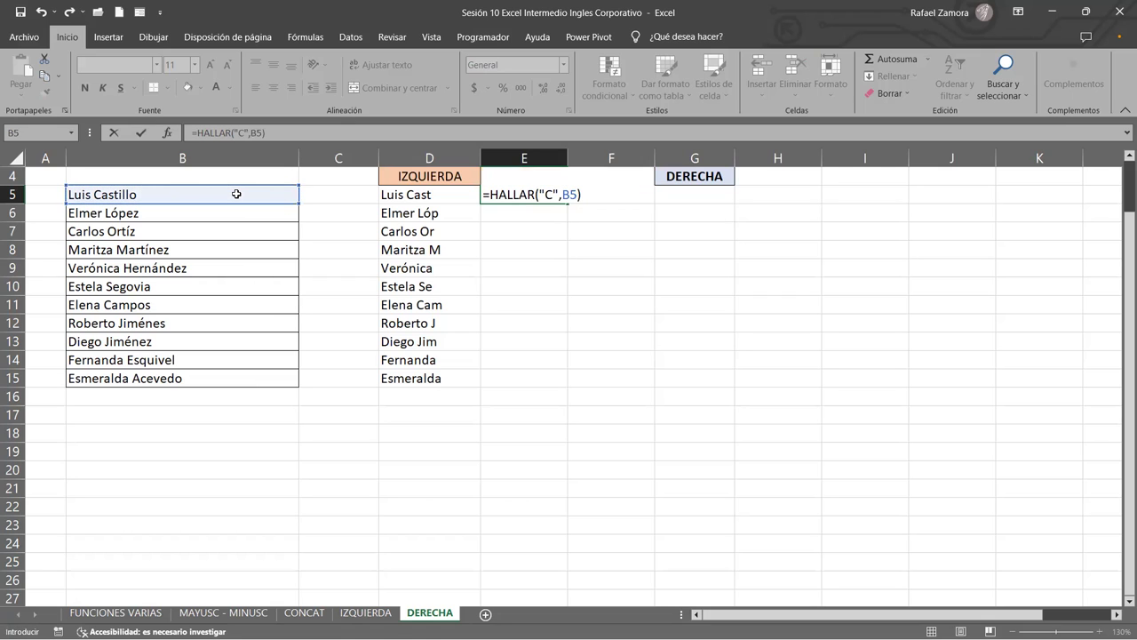
pyautogui.press('Return')
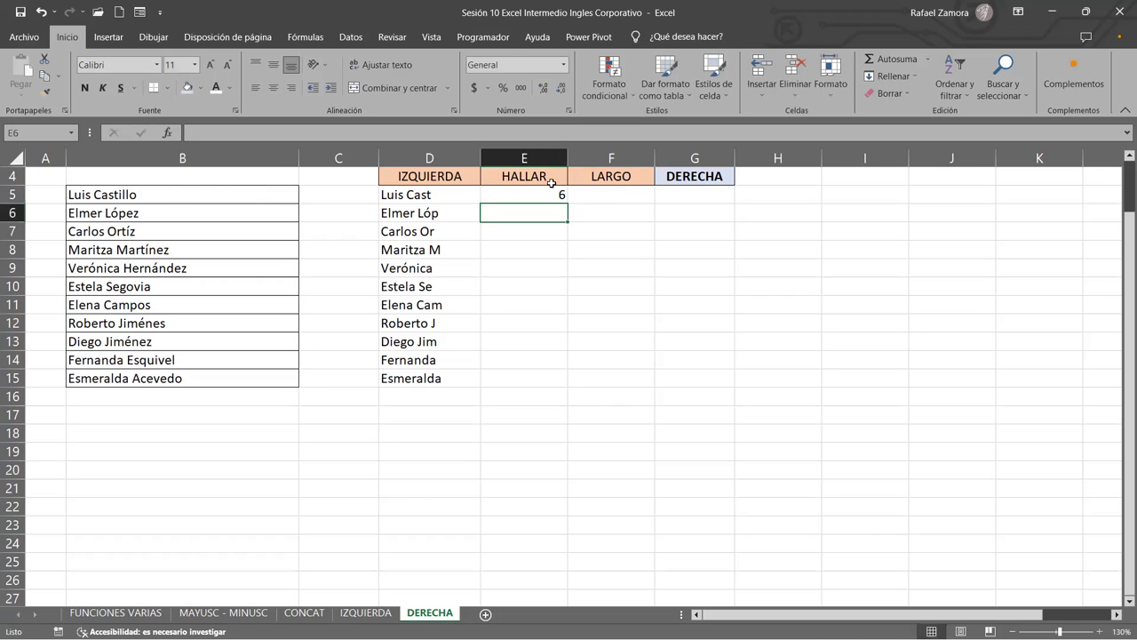
# Centre column E and change E5's search letter to lowercase c.
pyautogui.click(546, 160)
pyautogui.click(274, 87)
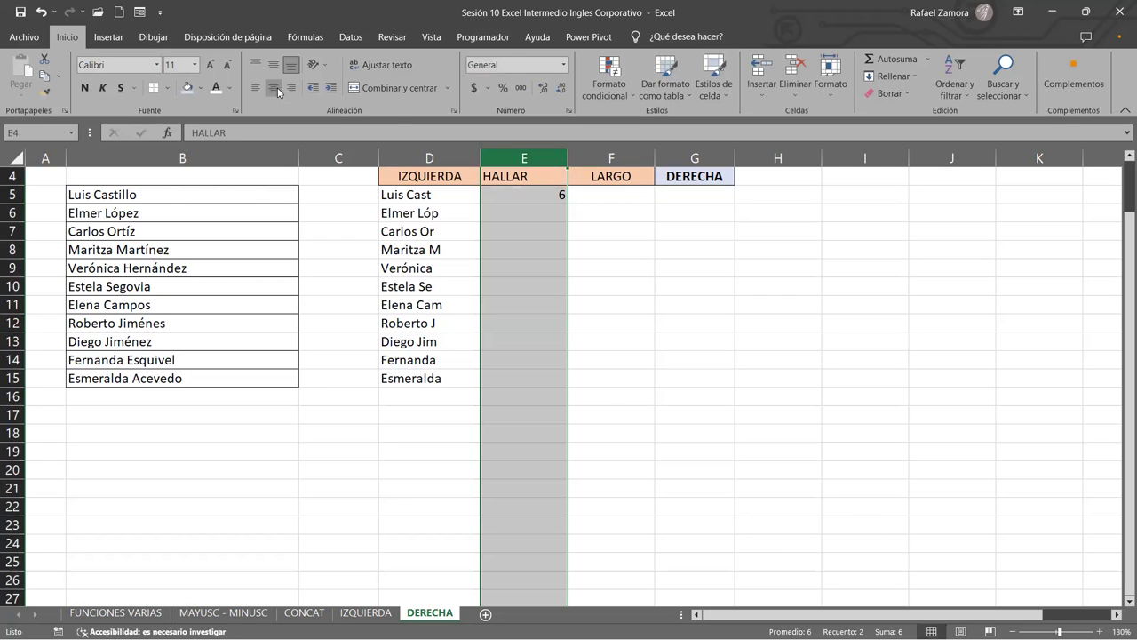
pyautogui.click(106, 203)
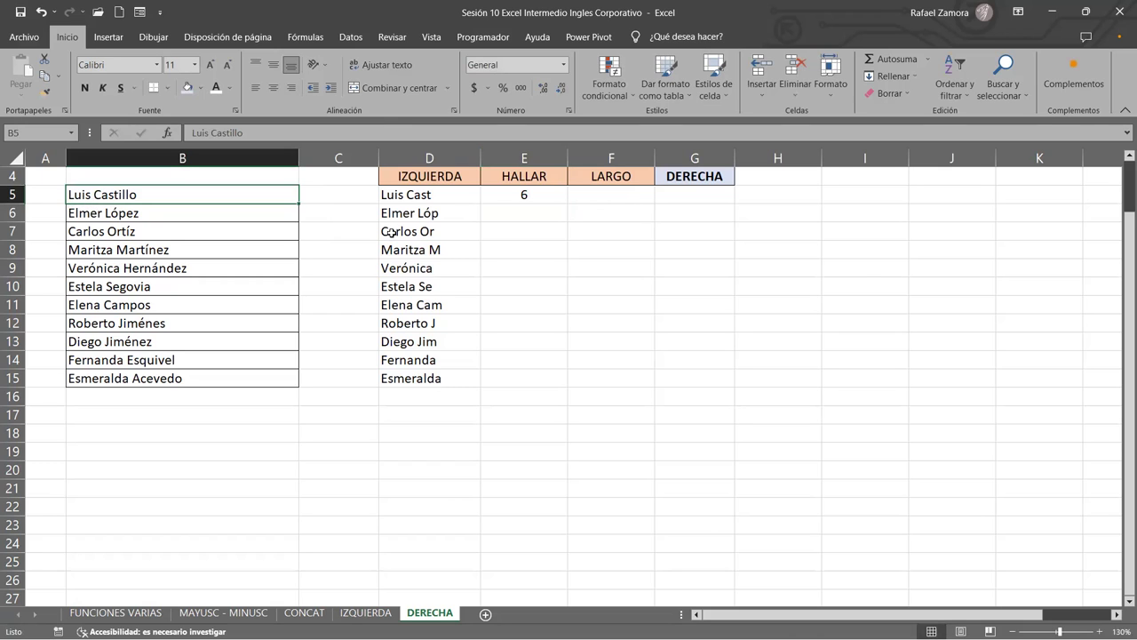
pyautogui.click(540, 213)
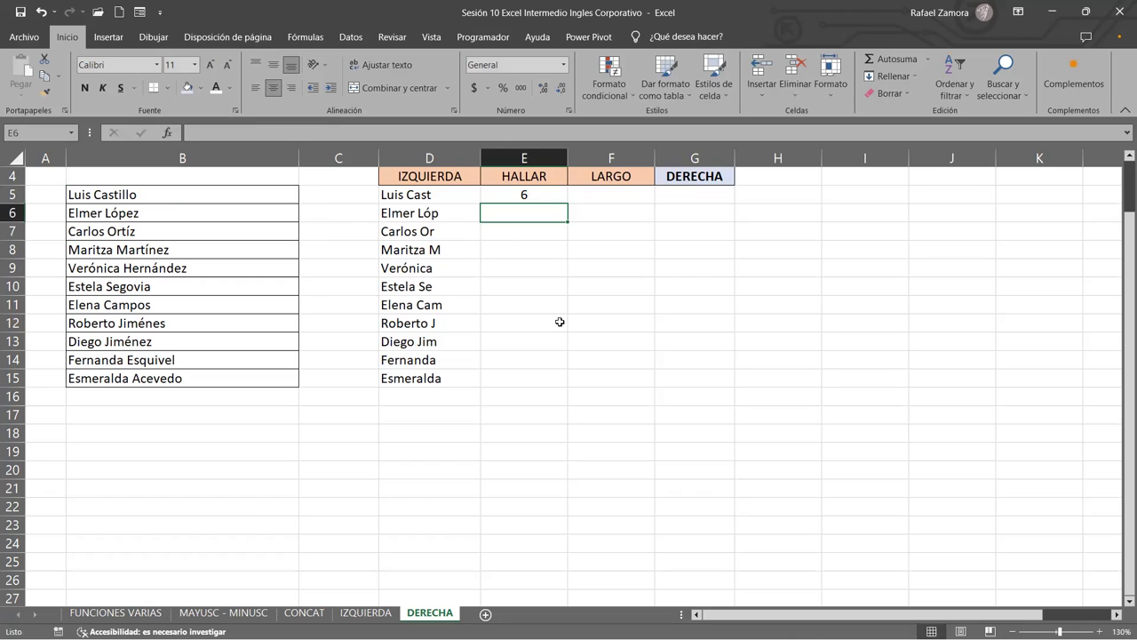
pyautogui.doubleClick(525, 196)
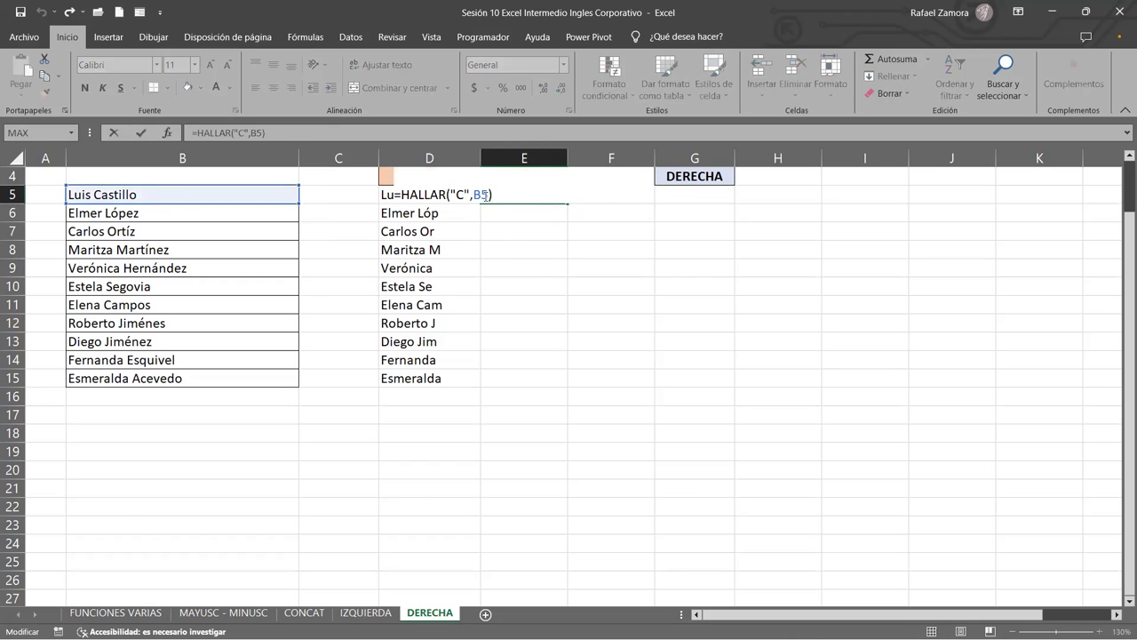
pyautogui.doubleClick(461, 195)
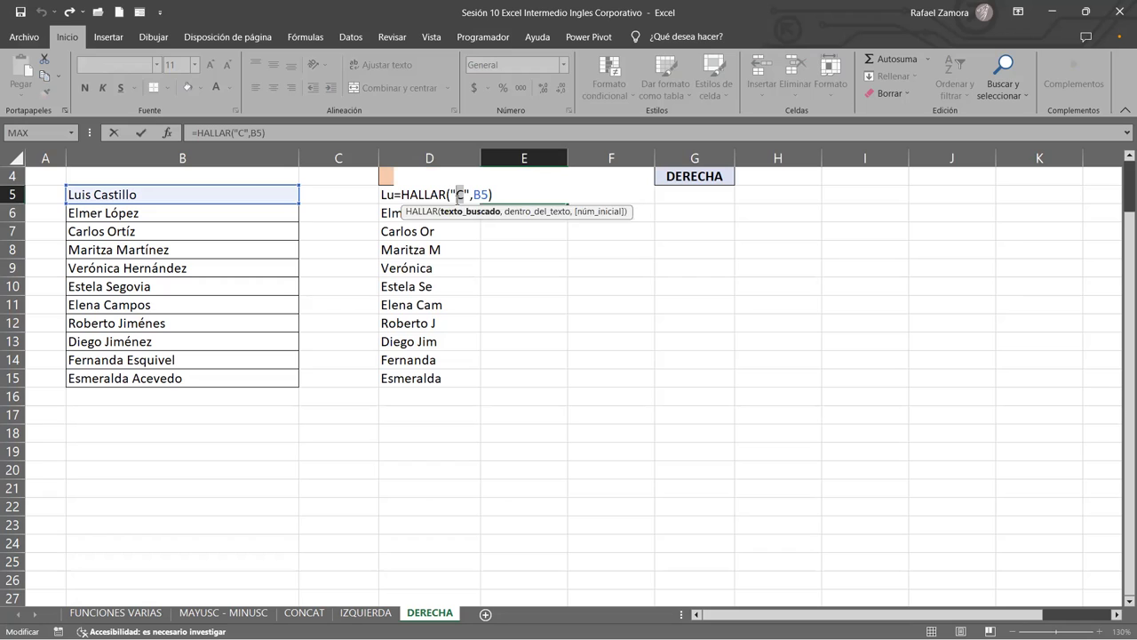
pyautogui.write('c')
pyautogui.press('Return')
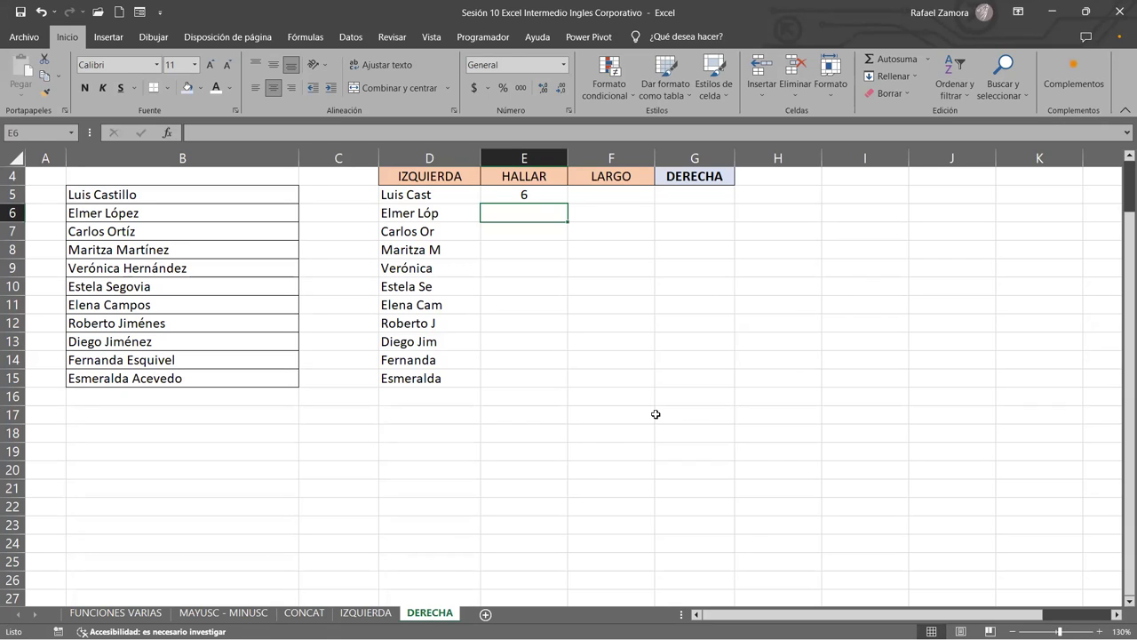
# Make E5 =HALLAR(" ",B5) to find the space, and fill it down to E15.
pyautogui.click(537, 194)
pyautogui.doubleClick(502, 189)
pyautogui.doubleClick(459, 194)
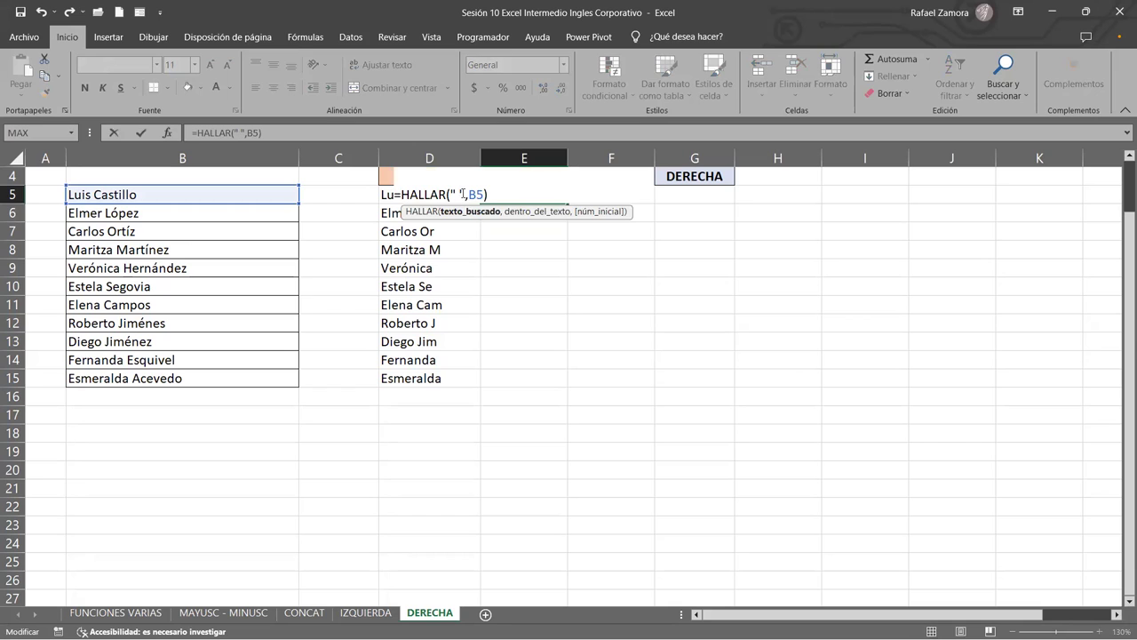
pyautogui.press('Return')
pyautogui.click(524, 196)
pyautogui.moveTo(568, 203); pyautogui.dragTo(553, 384)
pyautogui.click(557, 220)
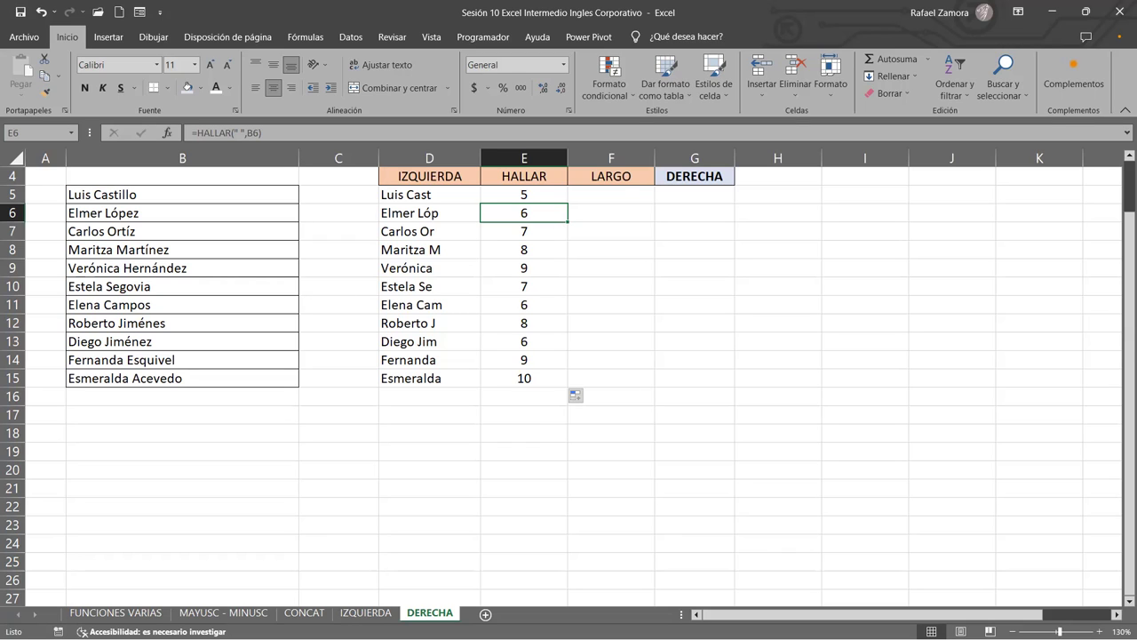
# Enter =LARGO(B5) in F5 to count the characters of the first name.
pyautogui.click(619, 192)
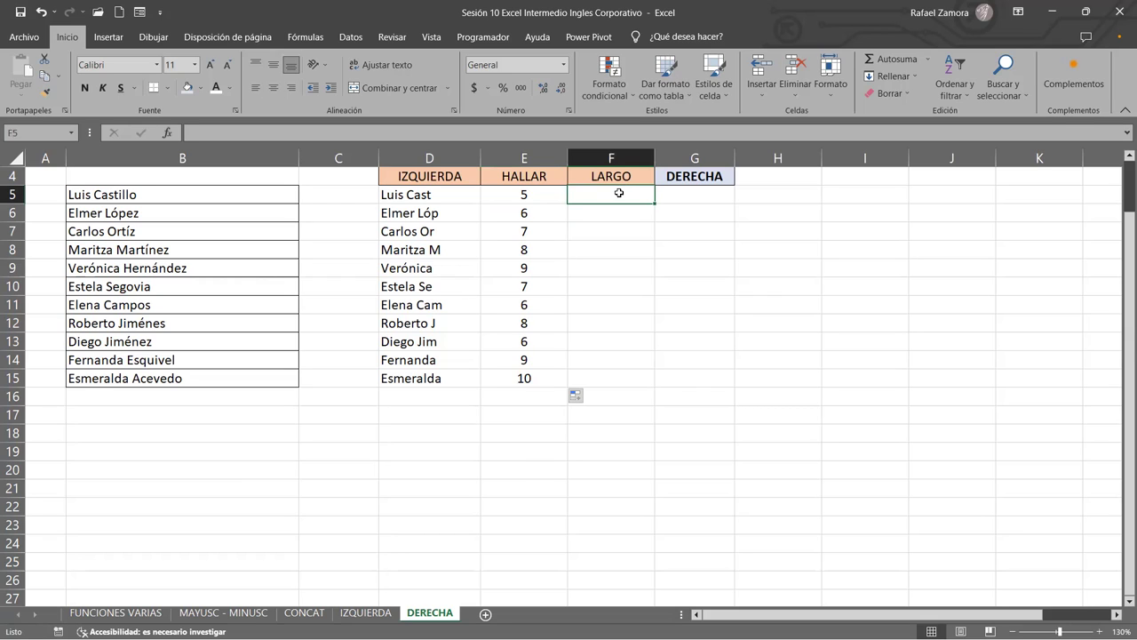
pyautogui.write('=')
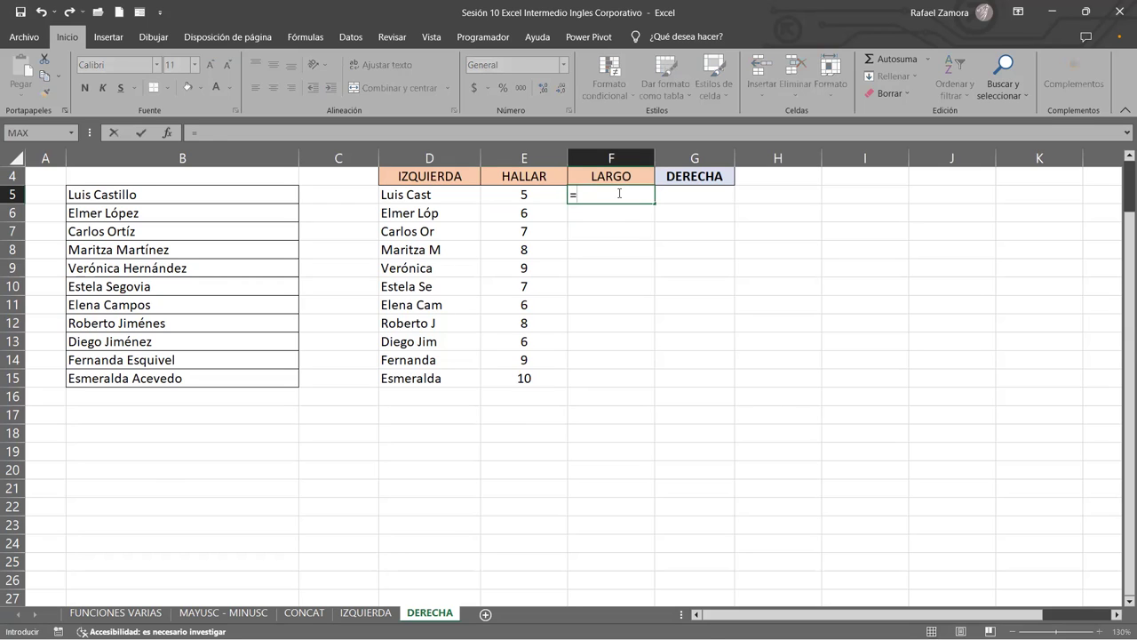
pyautogui.write('larg')
pyautogui.press('Tab')
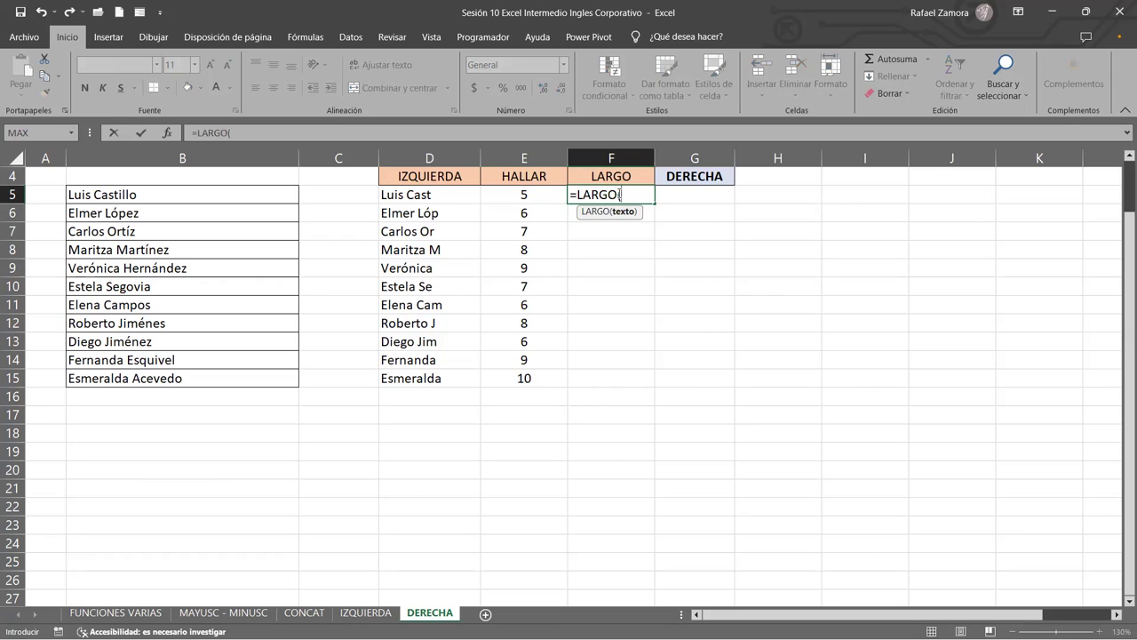
pyautogui.click(248, 189)
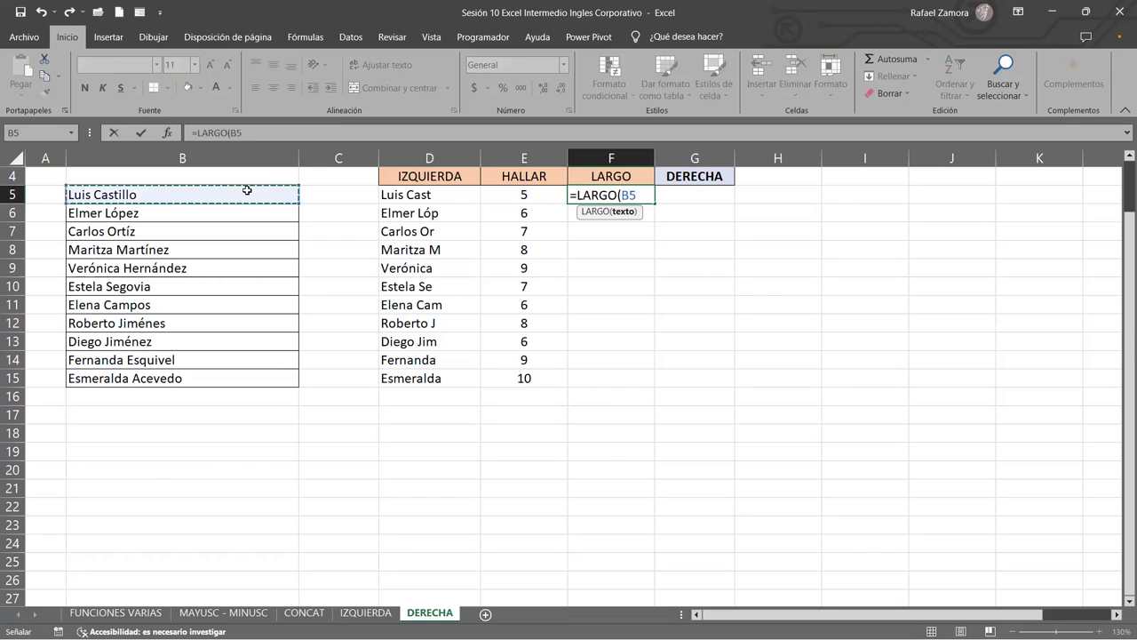
pyautogui.press('Return')
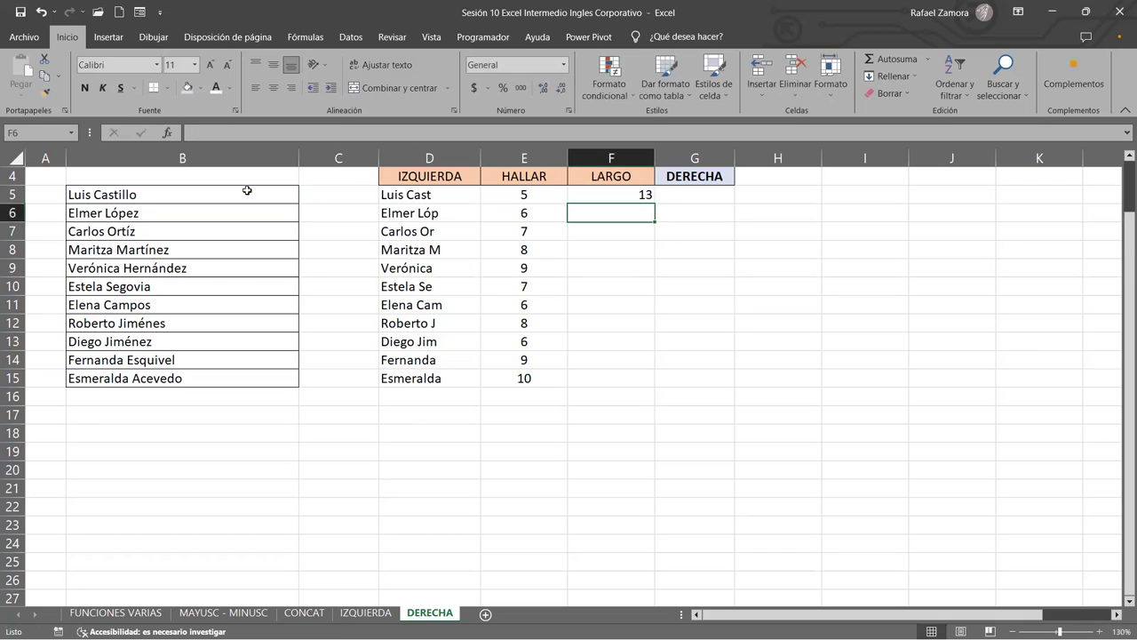
# Fill F5's LARGO formula down to F15 and check row 7's result against B7.
pyautogui.click(611, 176)
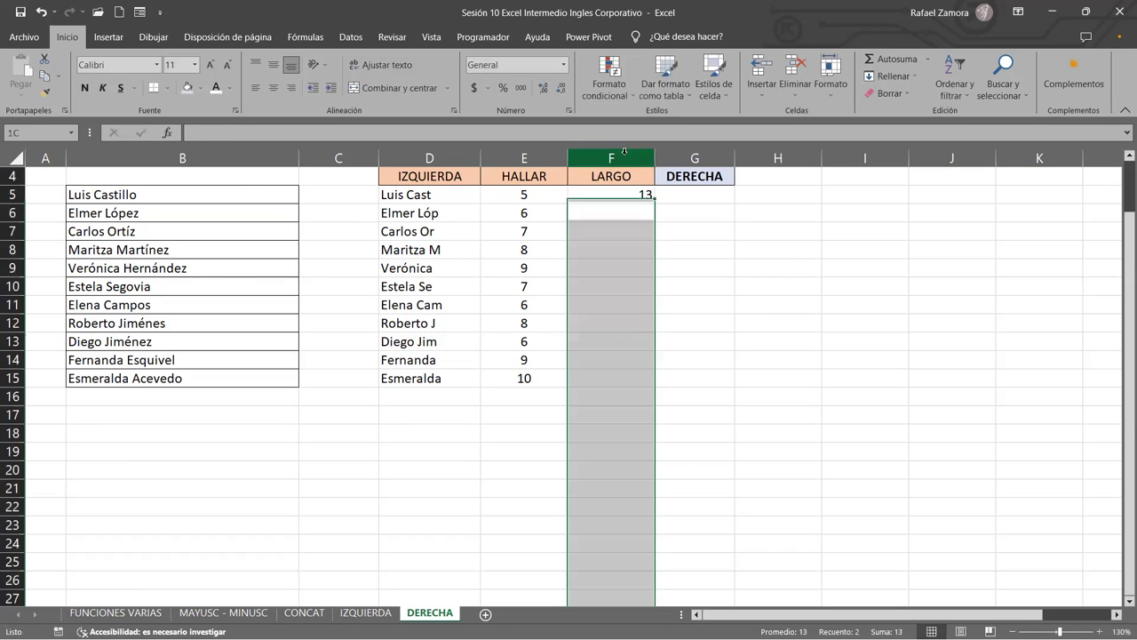
pyautogui.hotkey('ctrl', 'shift', 'Down')
pyautogui.hotkey('ctrl', 'shift', 'Down')
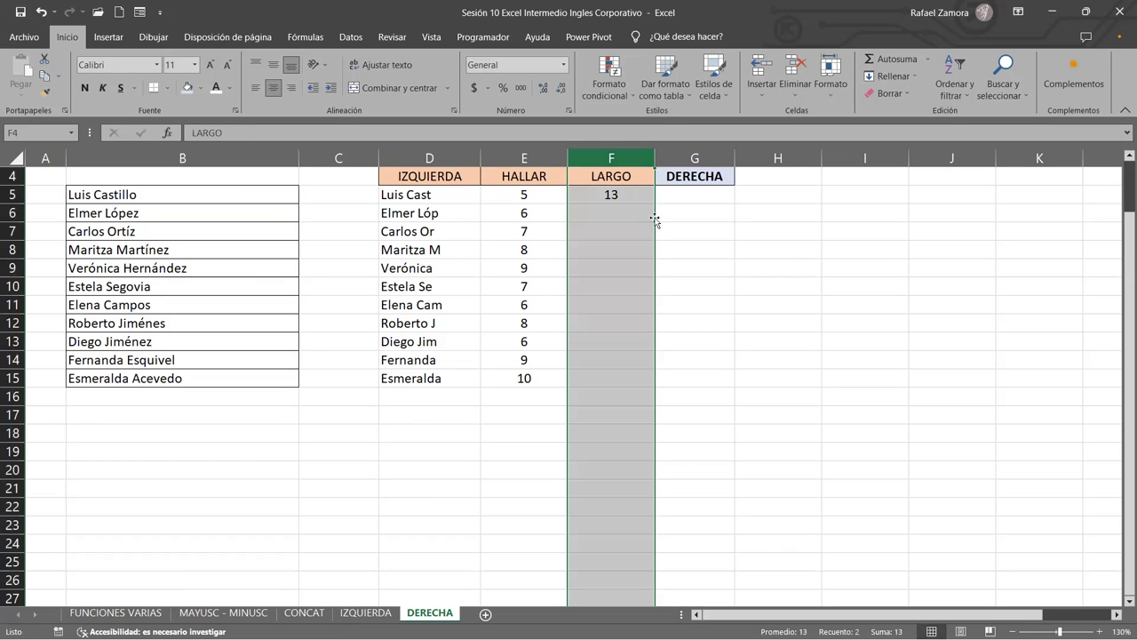
pyautogui.click(630, 199)
pyautogui.moveTo(655, 203); pyautogui.dragTo(655, 386)
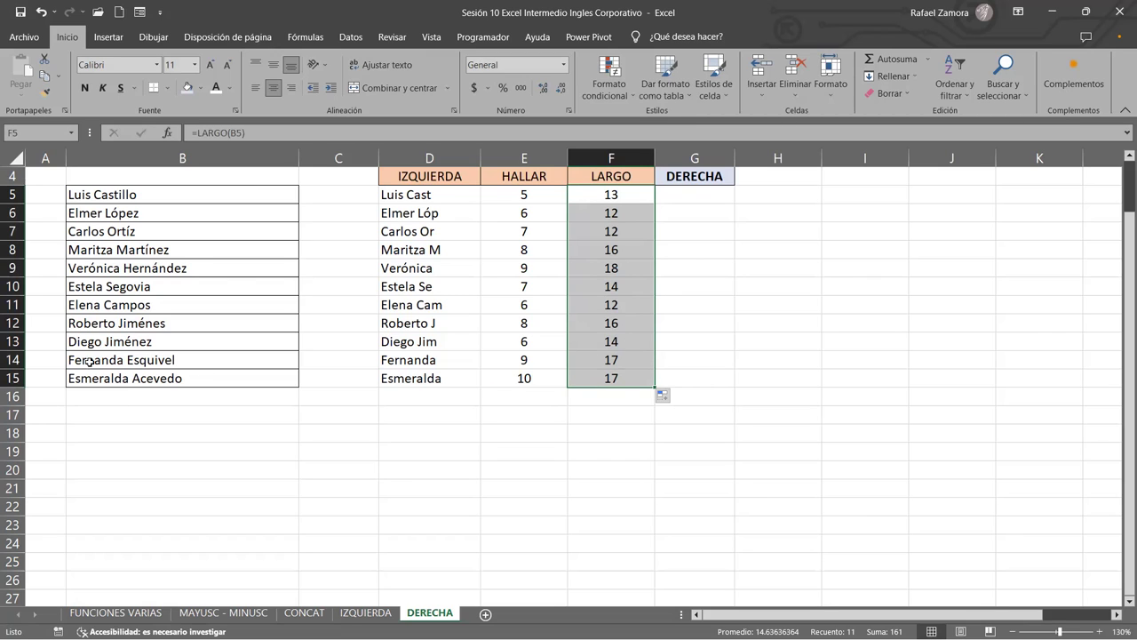
pyautogui.click(607, 233)
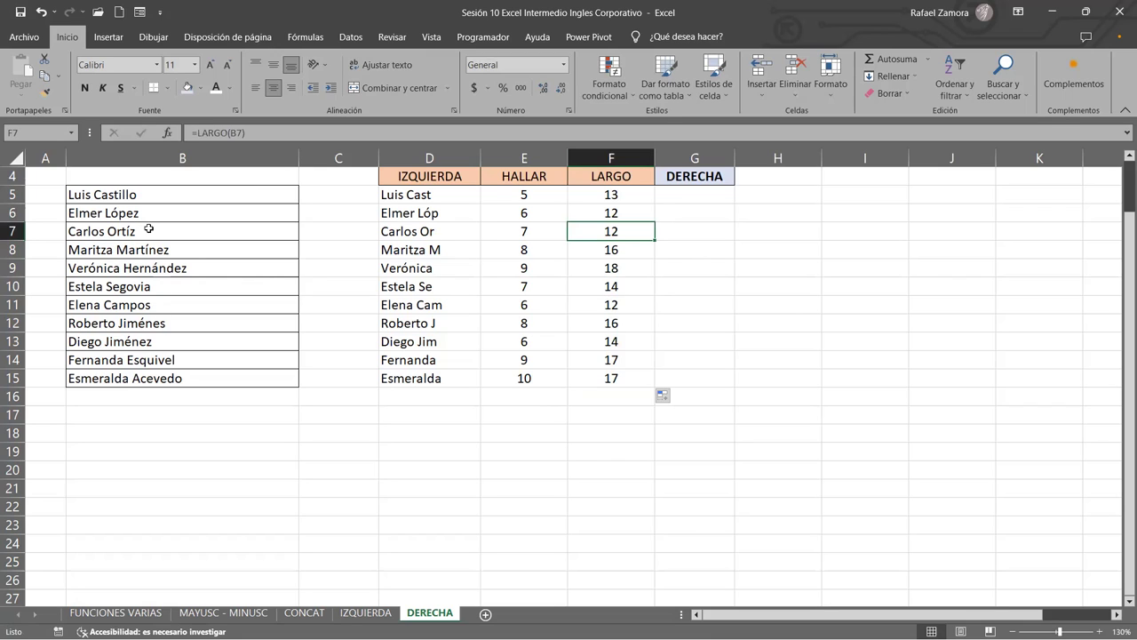
pyautogui.click(131, 236)
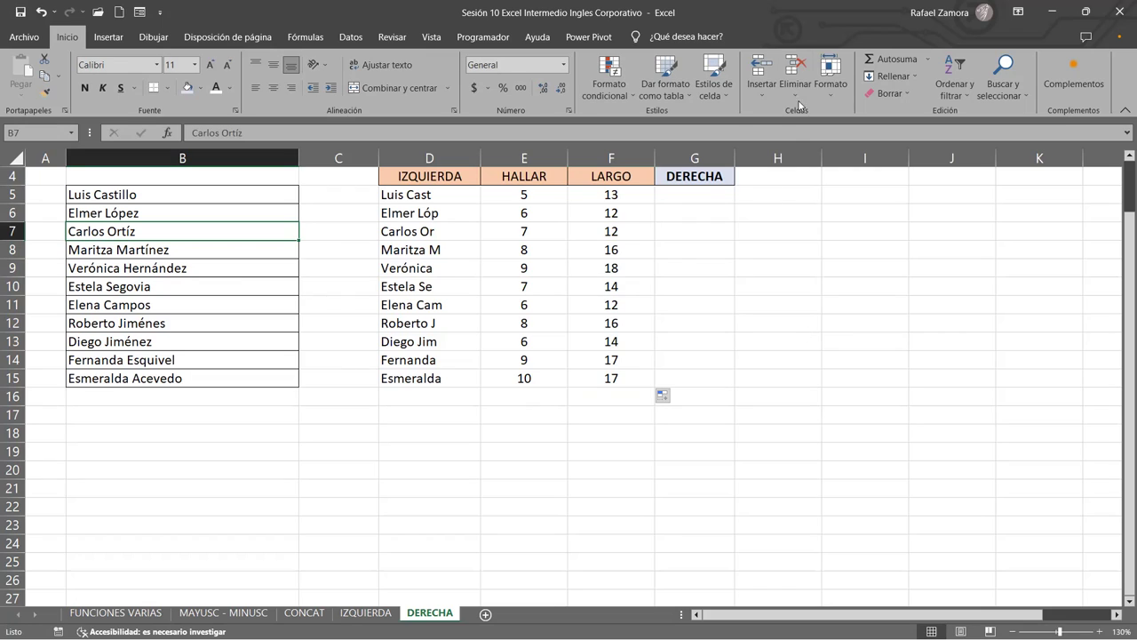
# Start =DERECHA(B5 in G5, cancel it, and review D5's IZQUIERDA formula.
pyautogui.click(701, 199)
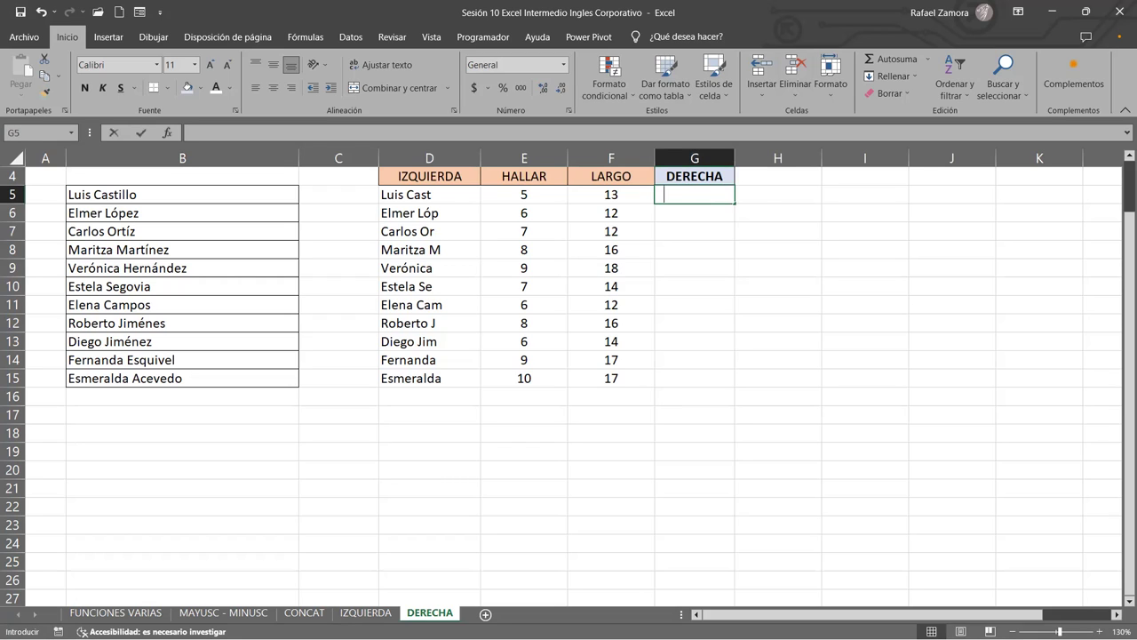
pyautogui.write('=dere')
pyautogui.press('Tab')
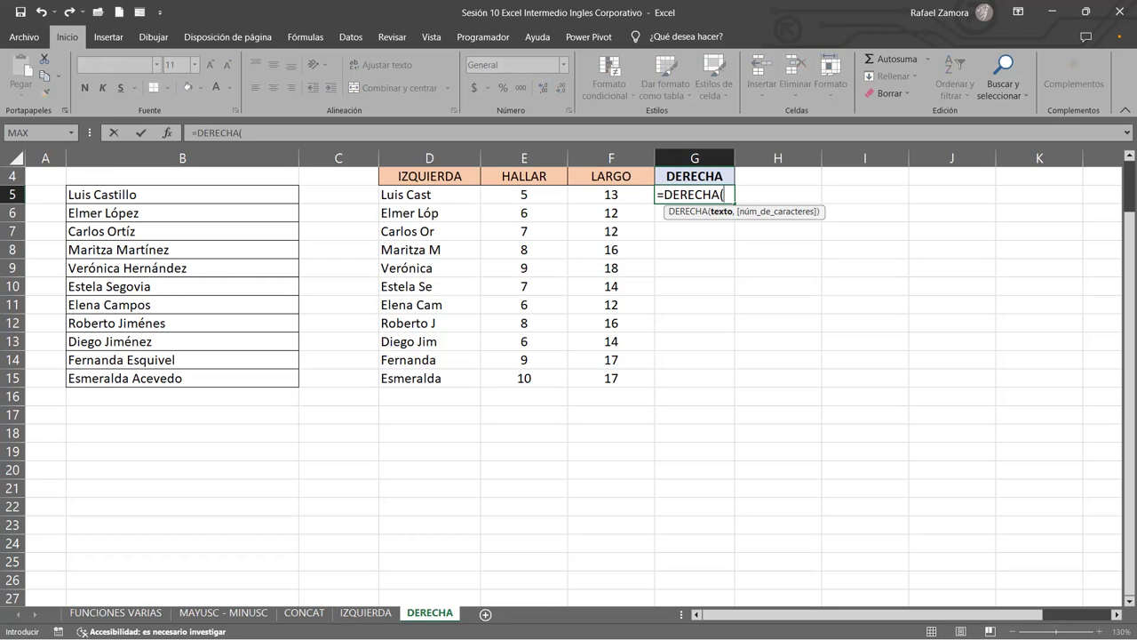
pyautogui.click(196, 195)
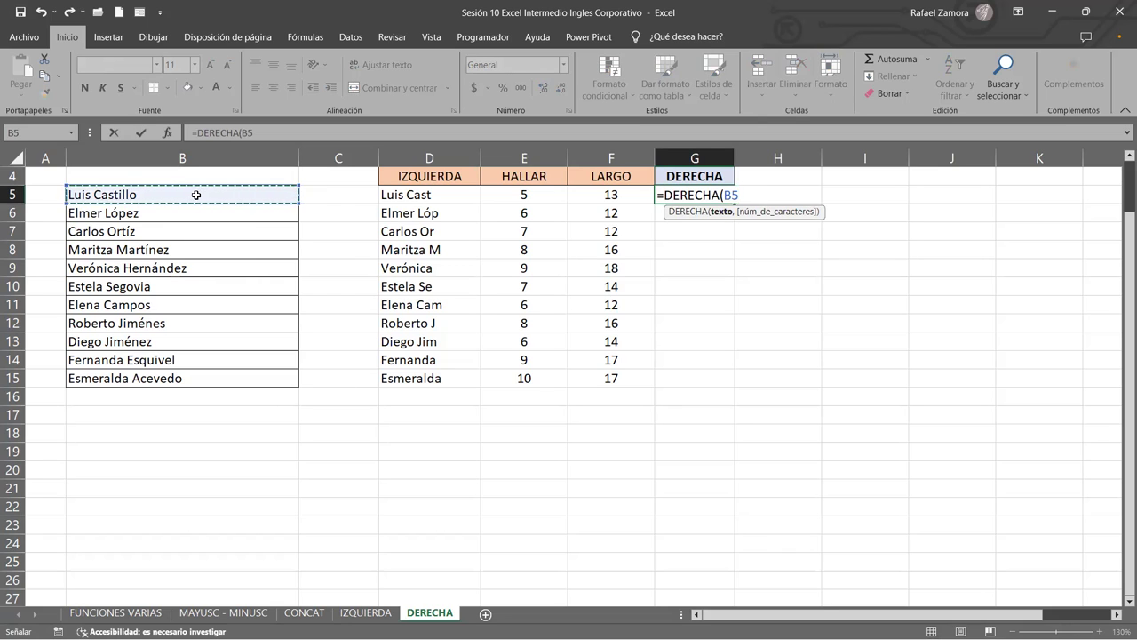
pyautogui.press('Escape')
pyautogui.click(466, 194)
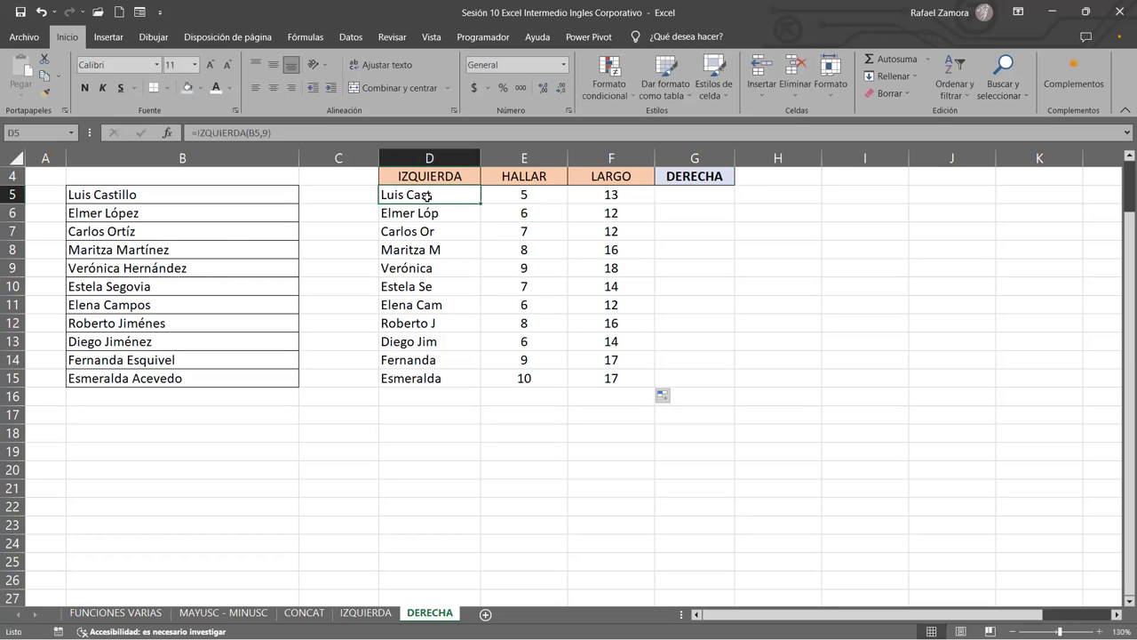
pyautogui.doubleClick(466, 195)
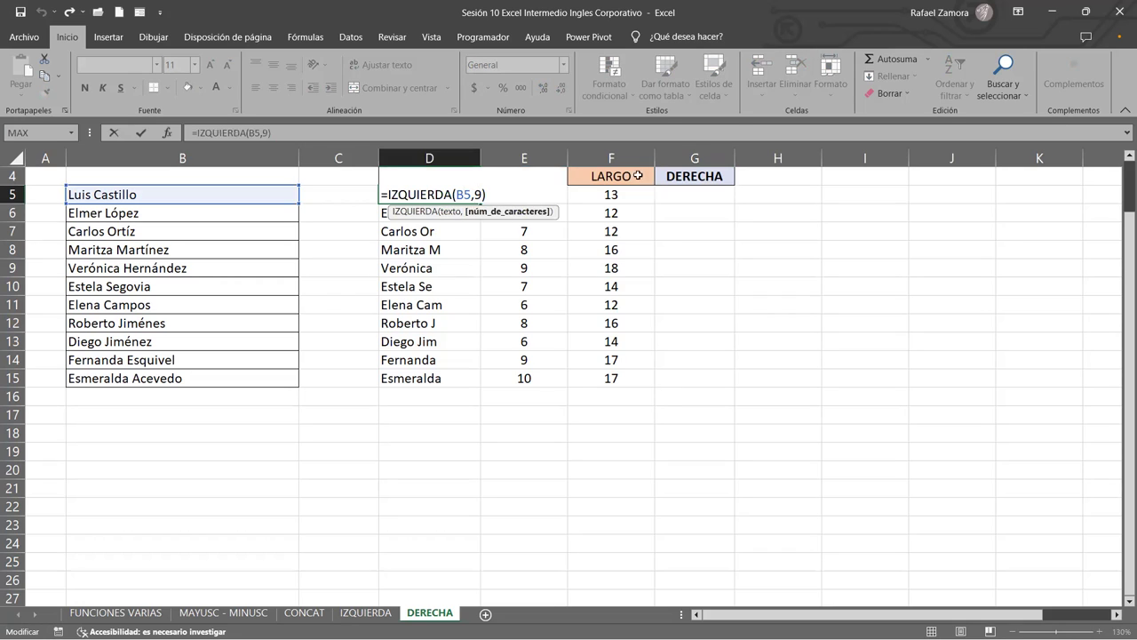
pyautogui.press('Escape')
# Restart G5's formula as =DERECHA(B5, taking the full name from B5.
pyautogui.click(721, 193)
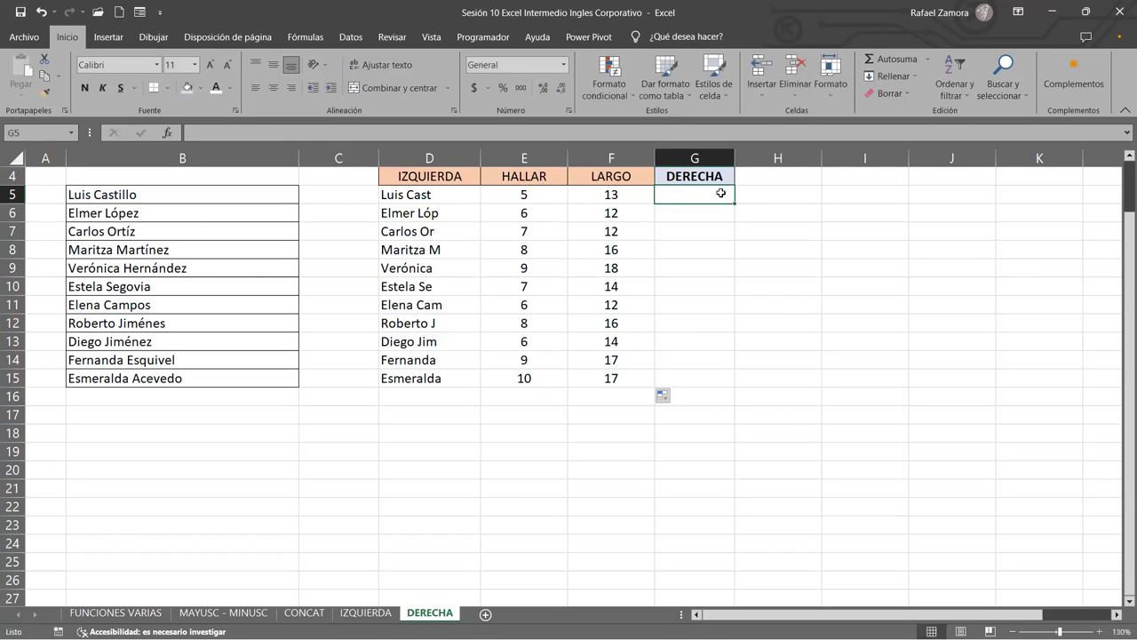
pyautogui.write('=dere')
pyautogui.press('Tab')
pyautogui.click(264, 194)
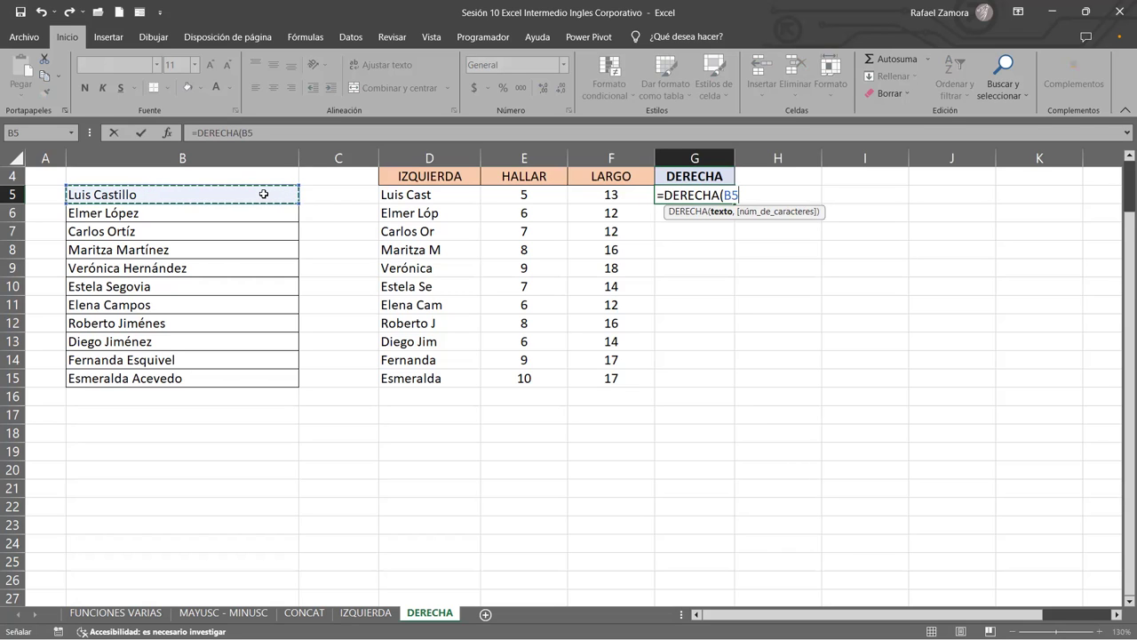
# Complete G5 as =DERECHA(B5,8) and fill it down through G15.
pyautogui.write(',8)')
pyautogui.press('Return')
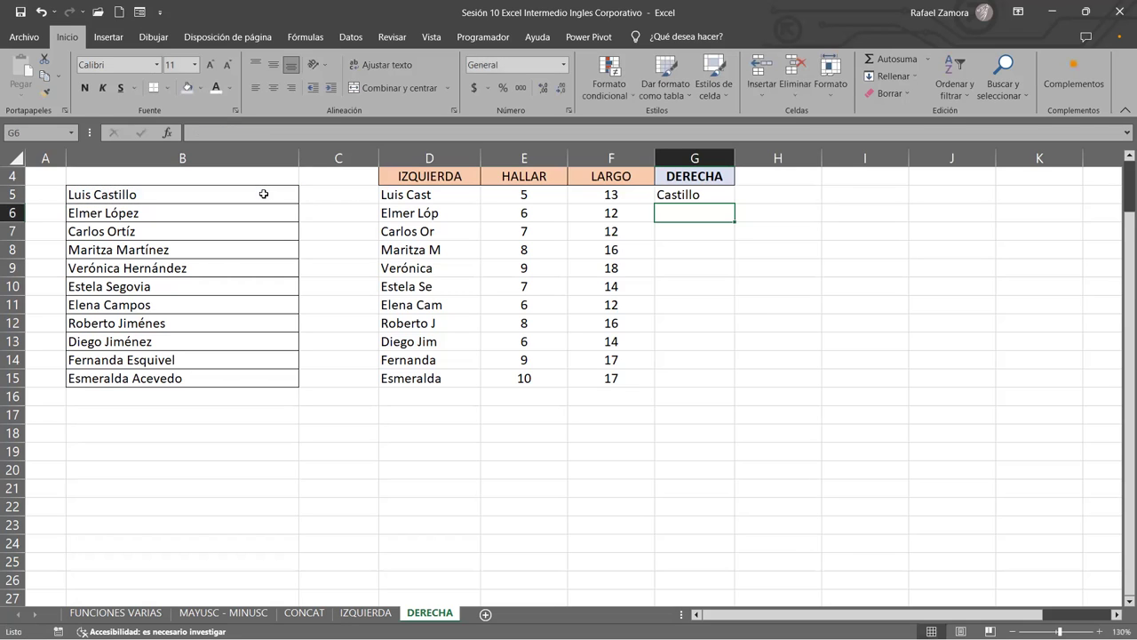
pyautogui.click(700, 192)
pyautogui.moveTo(736, 203); pyautogui.dragTo(766, 414)
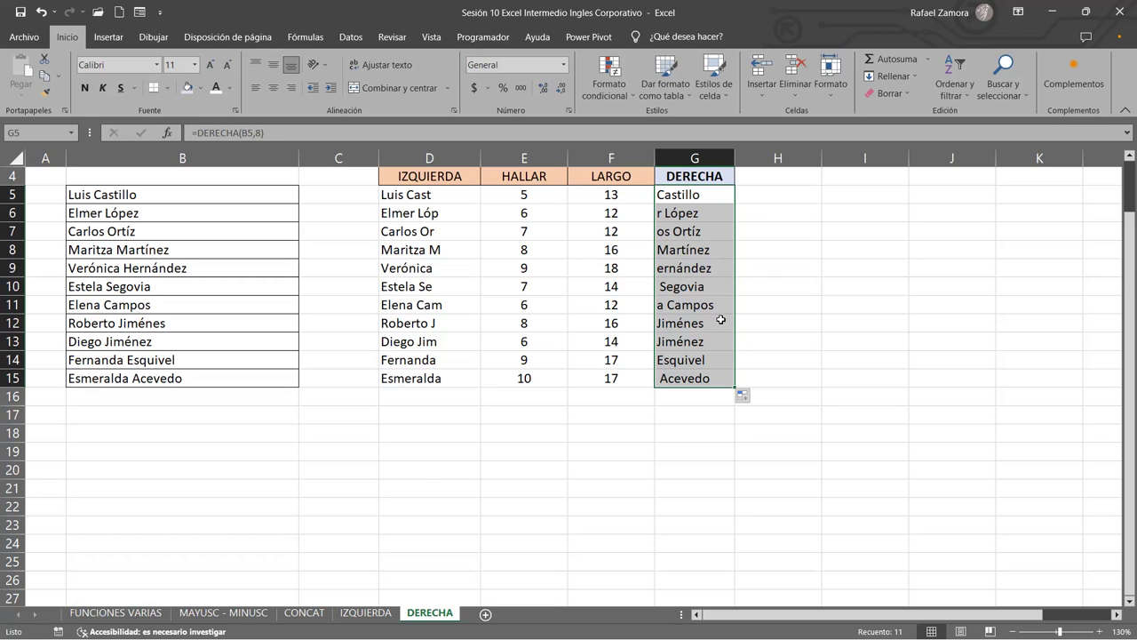
pyautogui.click(690, 284)
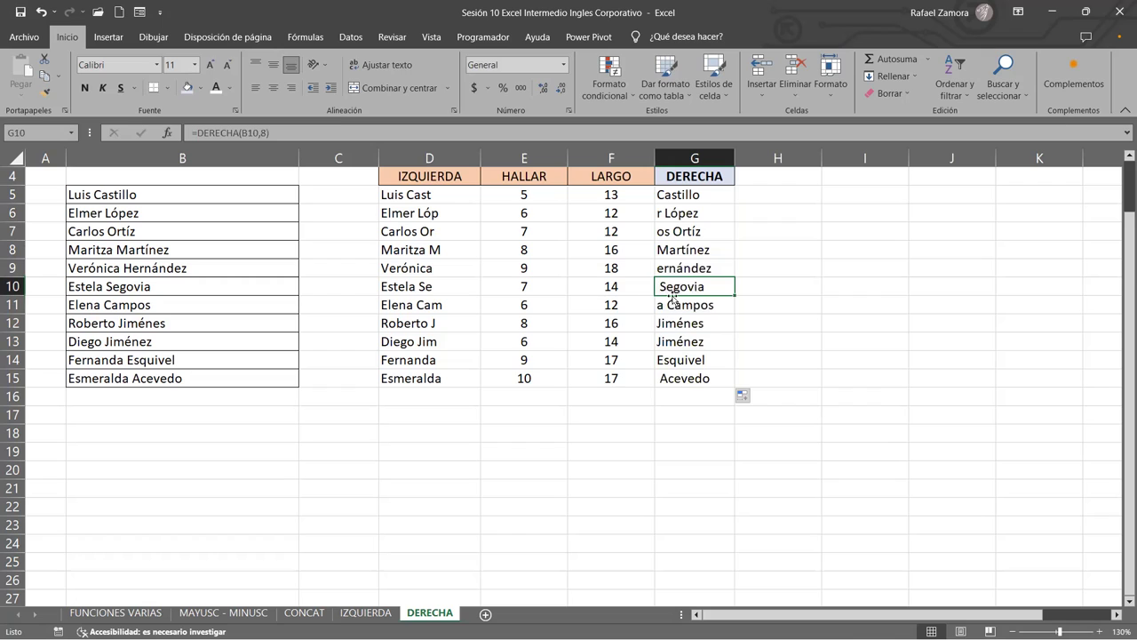
pyautogui.click(704, 250)
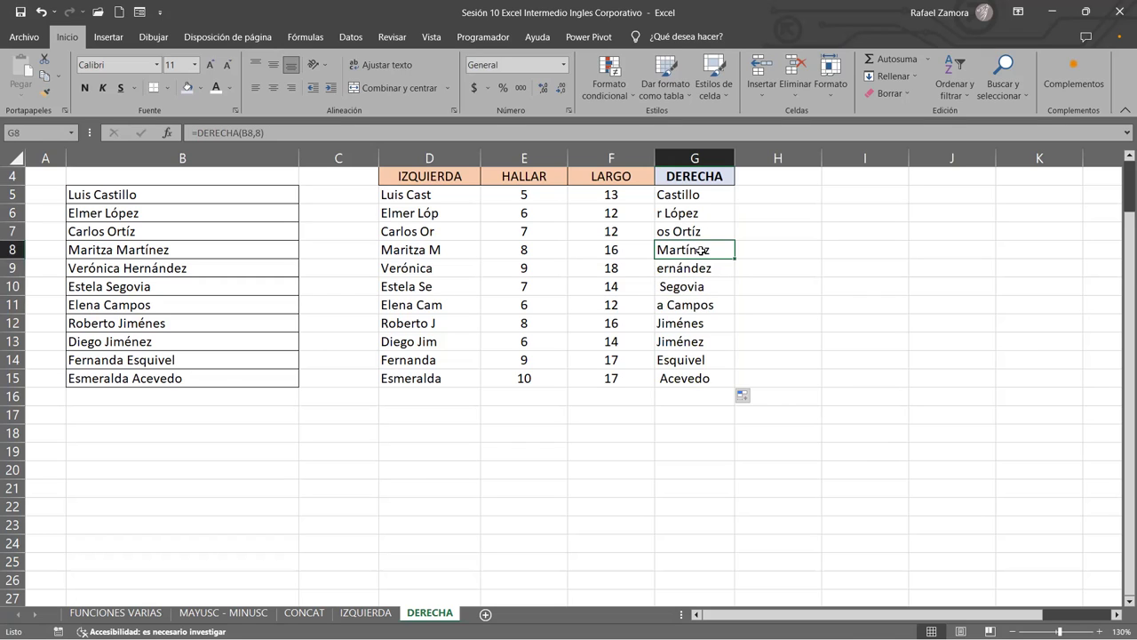
pyautogui.click(694, 327)
pyautogui.click(692, 366)
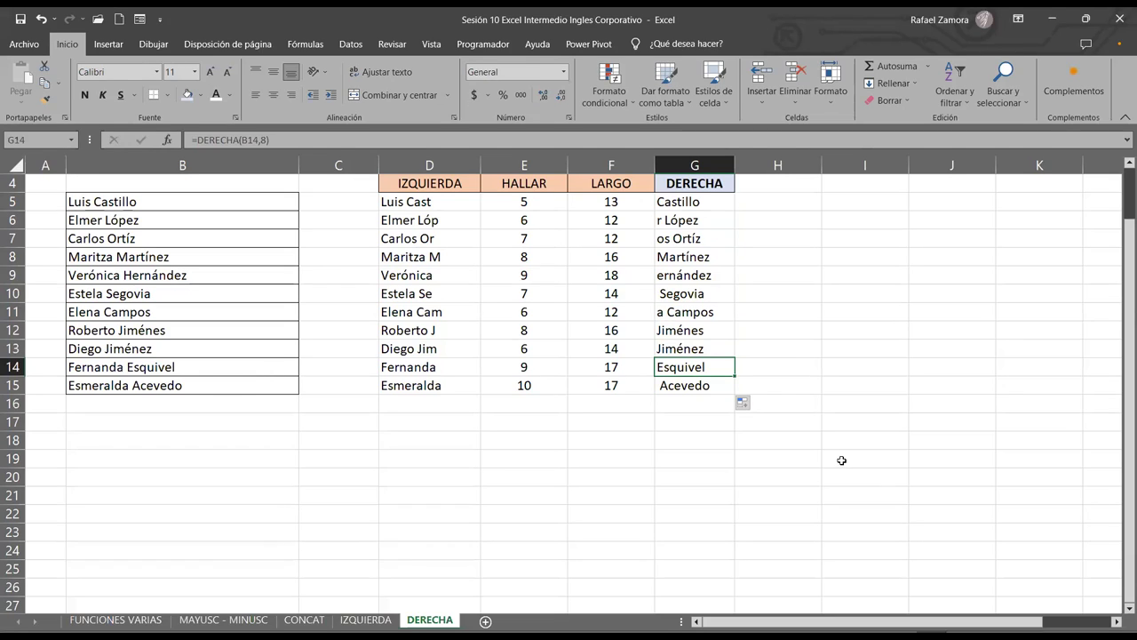
pyautogui.click(841, 453)
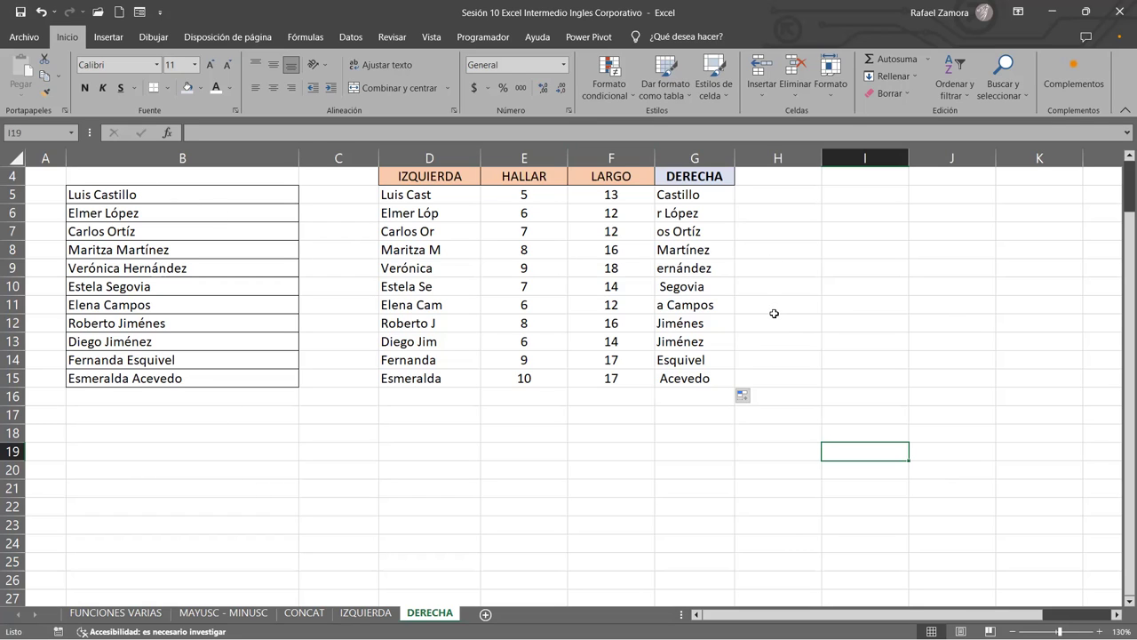
pyautogui.doubleClick(689, 289)
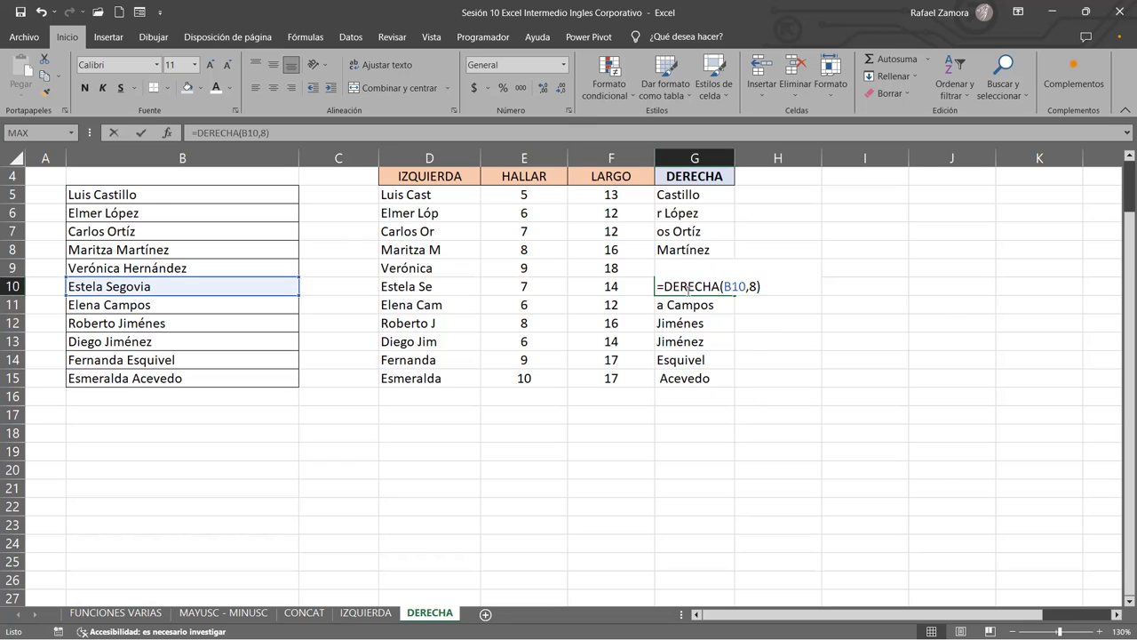
pyautogui.hotkey('ctrl', 'Return')
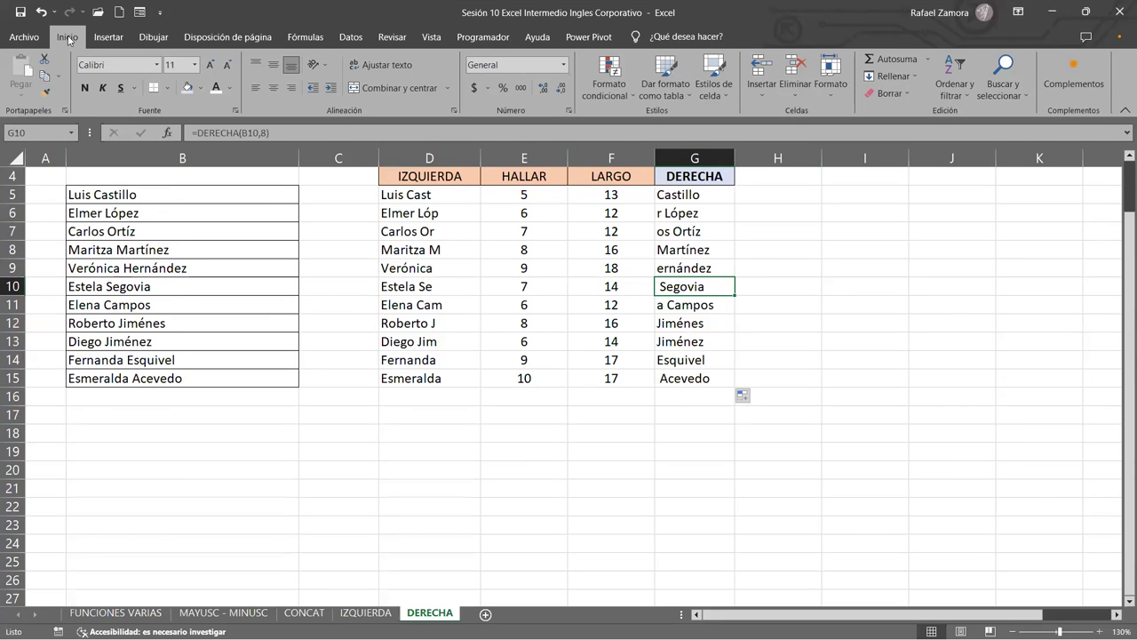
# Insert an orange-style WordArt reading 'EN PRACTICA', place it below the table and make it red.
pyautogui.click(108, 38)
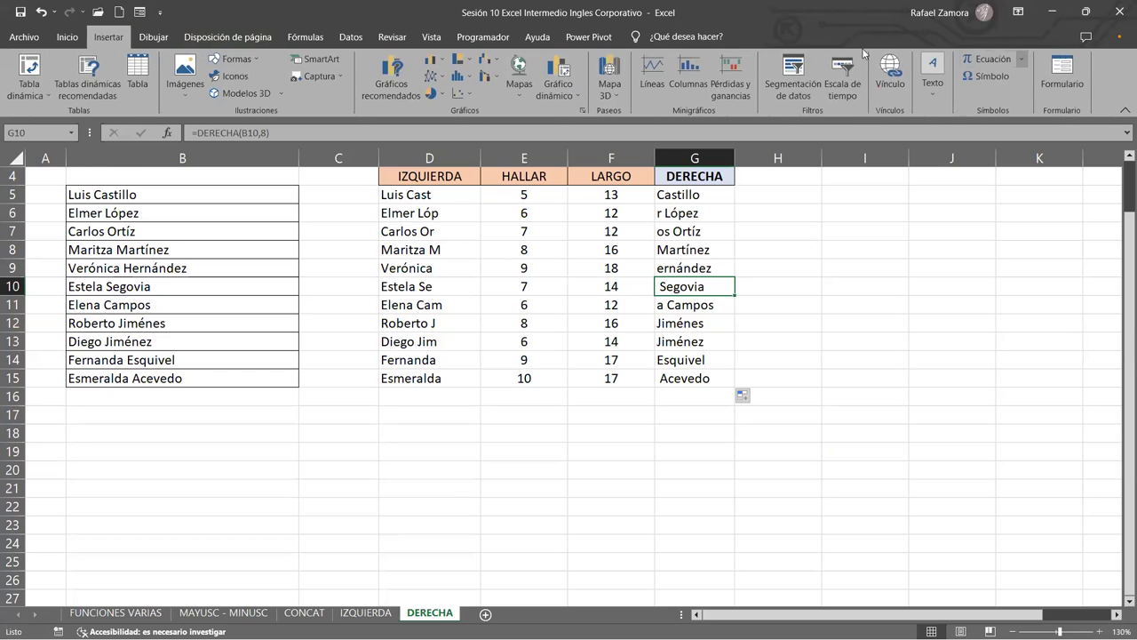
pyautogui.click(928, 75)
pyautogui.click(1004, 133)
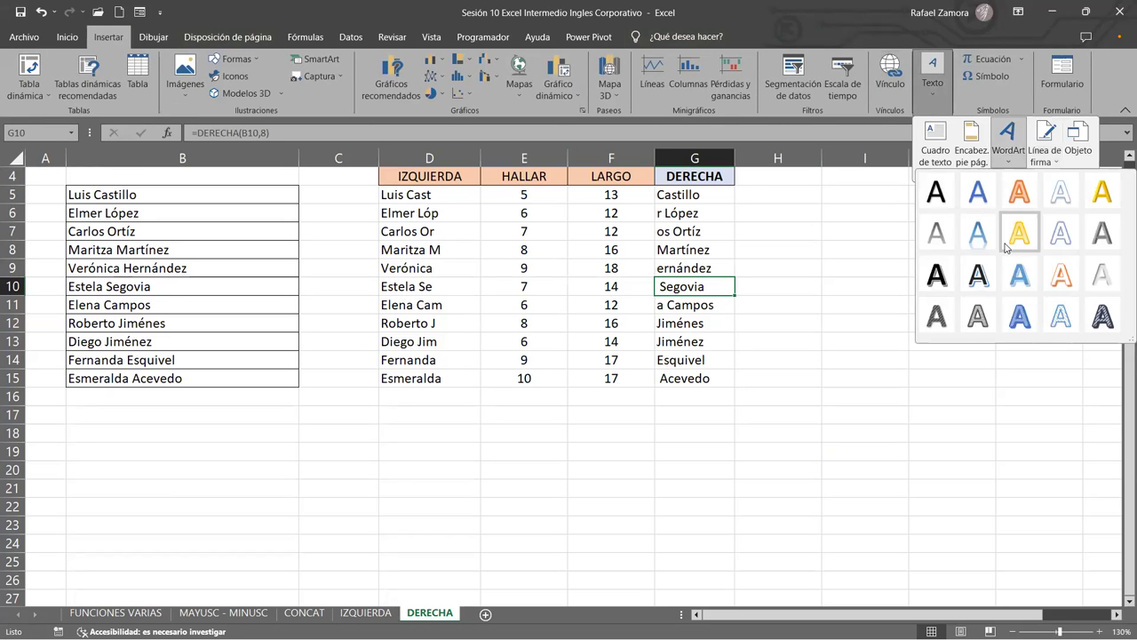
pyautogui.click(1027, 197)
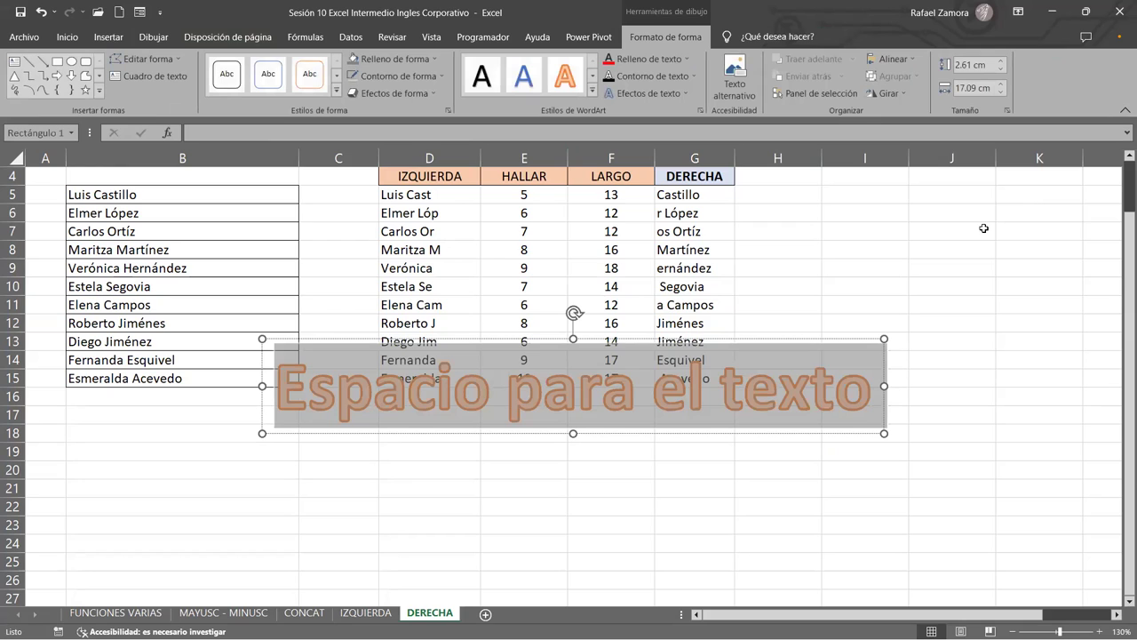
pyautogui.write('EN PRACTICA')
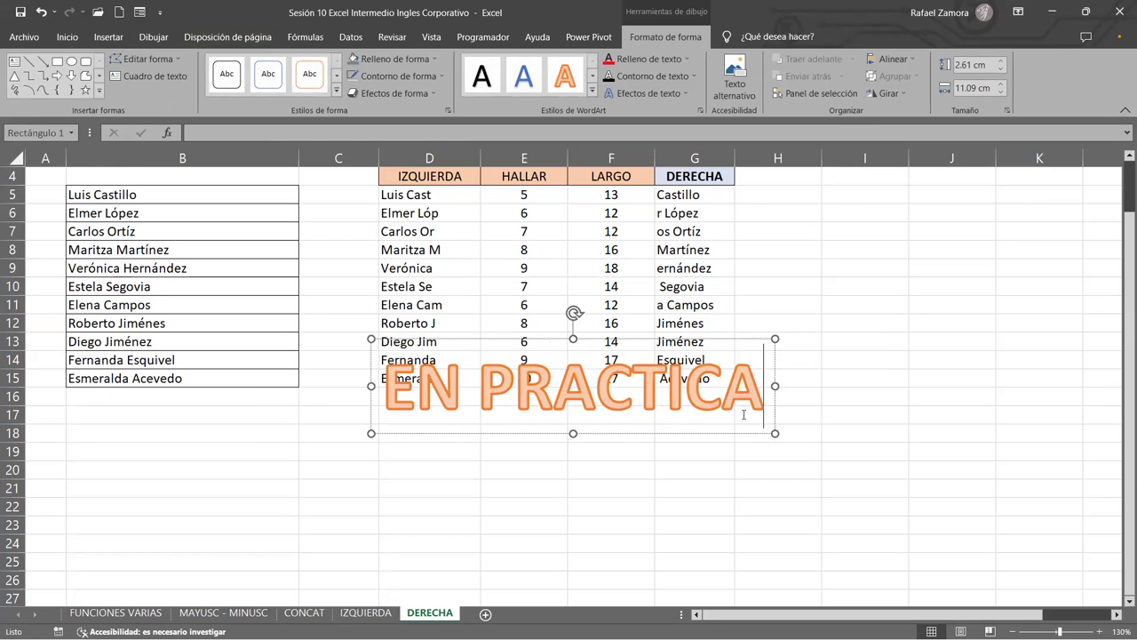
pyautogui.moveTo(727, 433)
pyautogui.mouseDown()
pyautogui.moveTo(736, 454)
pyautogui.moveTo(686, 449)
pyautogui.mouseUp()
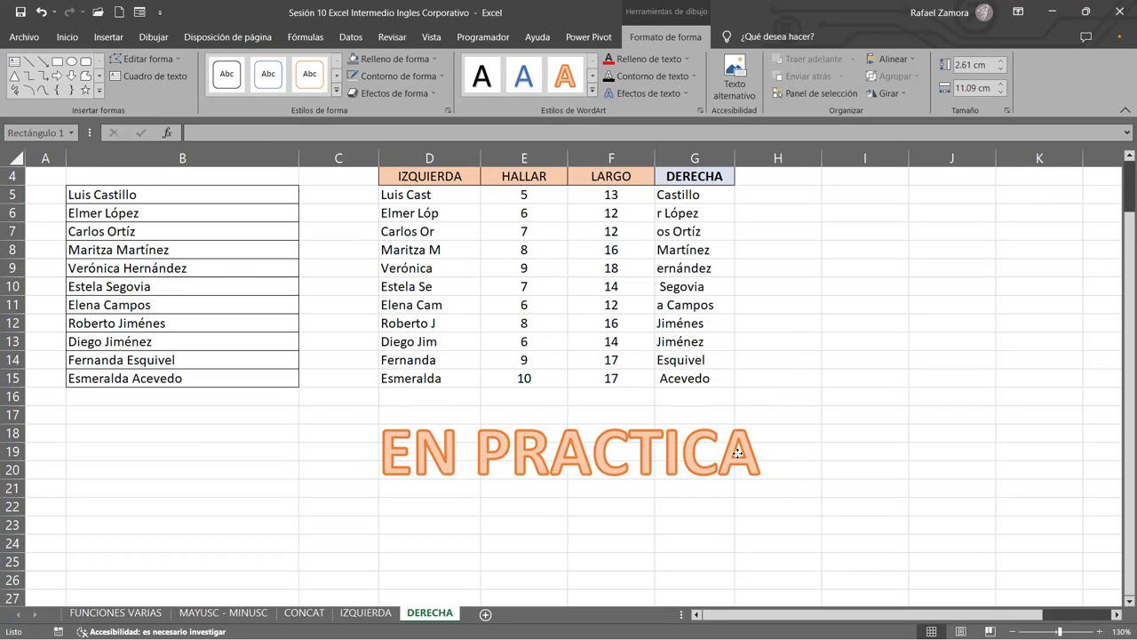
pyautogui.click(608, 62)
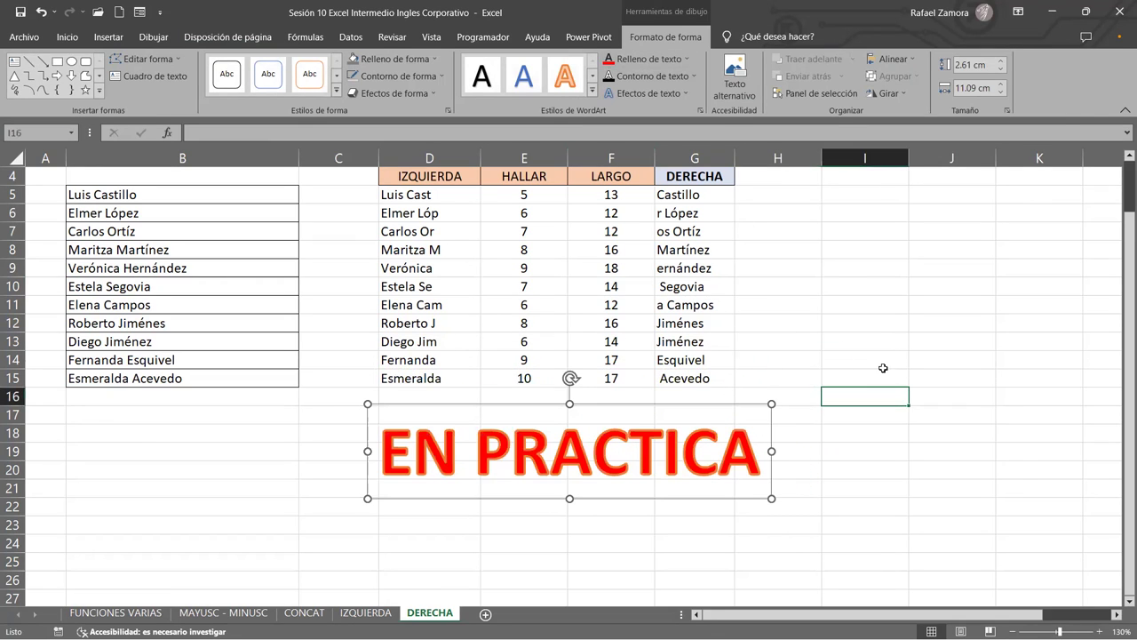
pyautogui.click(1022, 467)
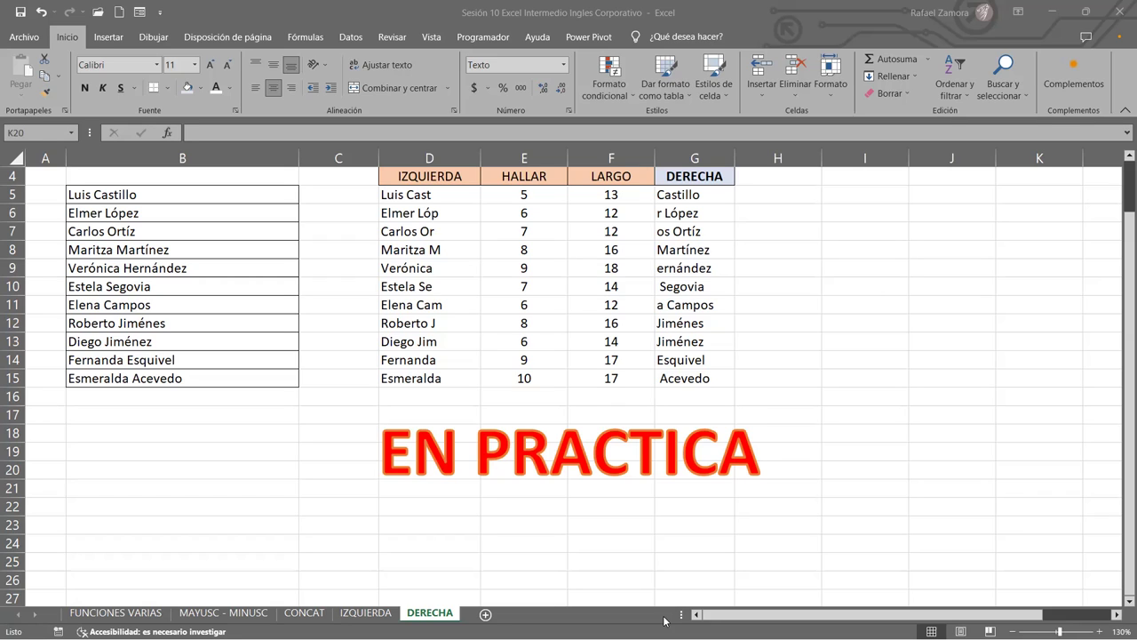
pyautogui.click(810, 217)
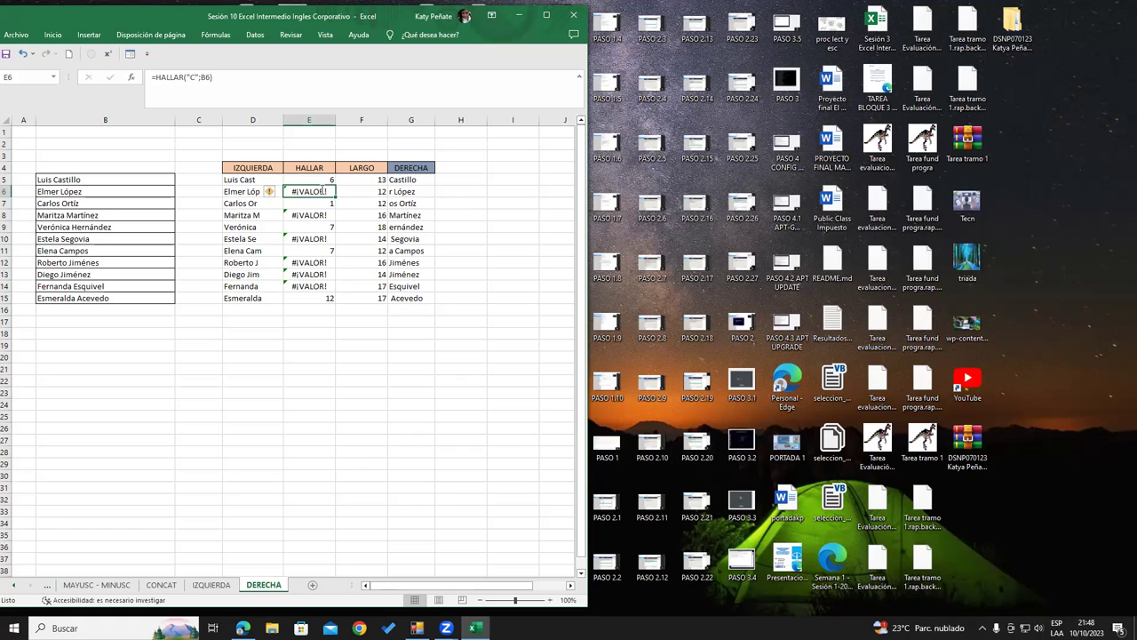
# Re-edit E6's HALLAR formula, adding then removing an E5 reference, and recommit it.
pyautogui.doubleClick(321, 190)
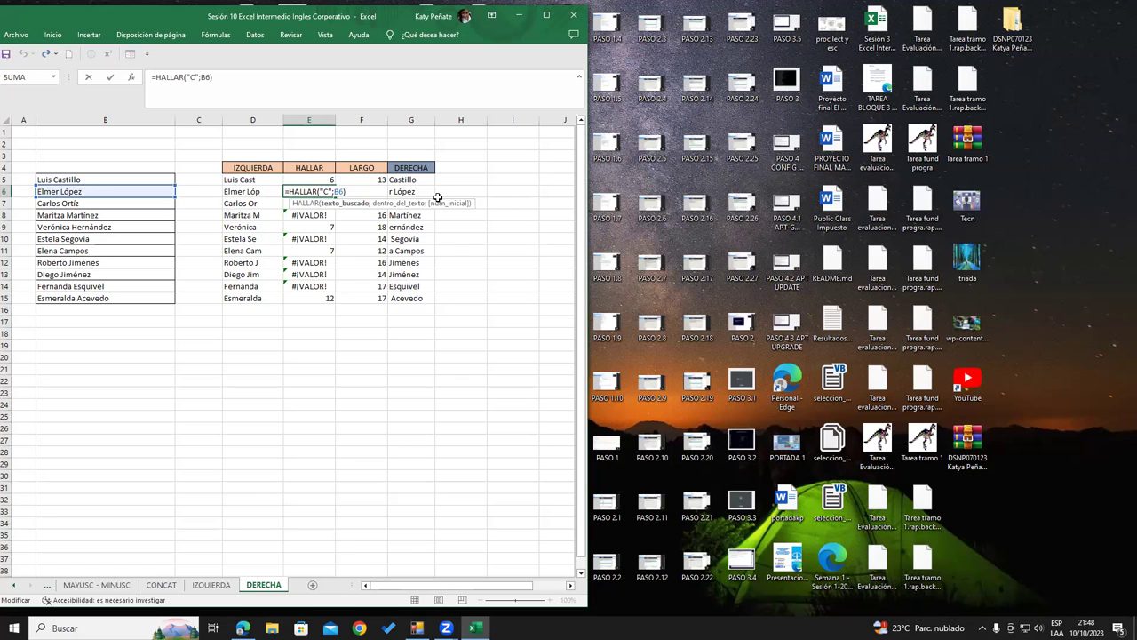
pyautogui.press('Escape')
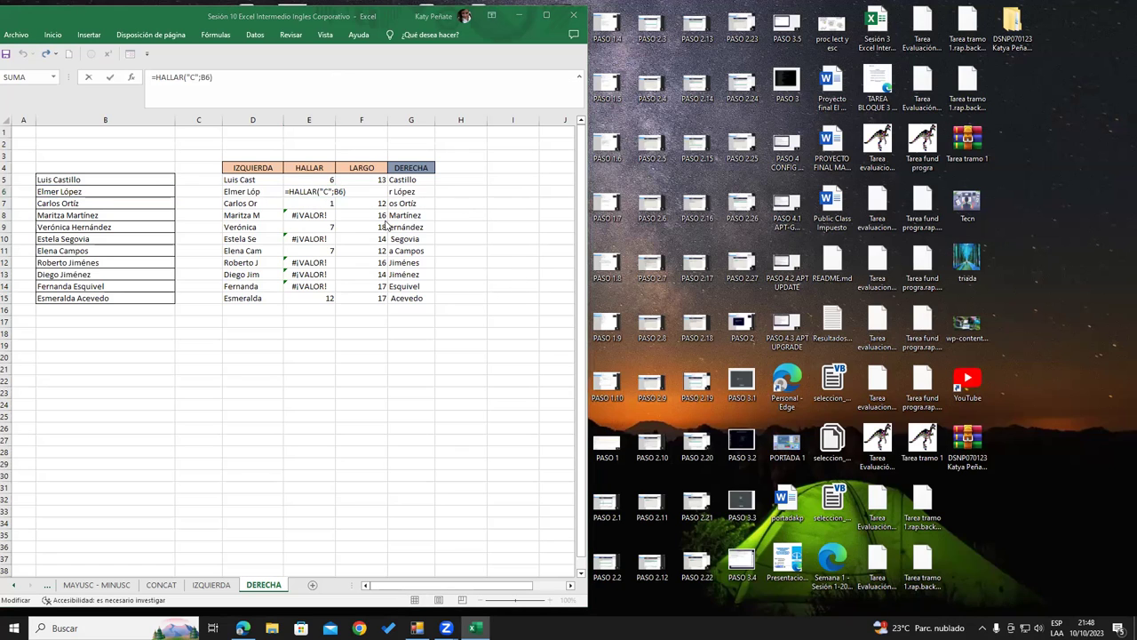
pyautogui.click(316, 179)
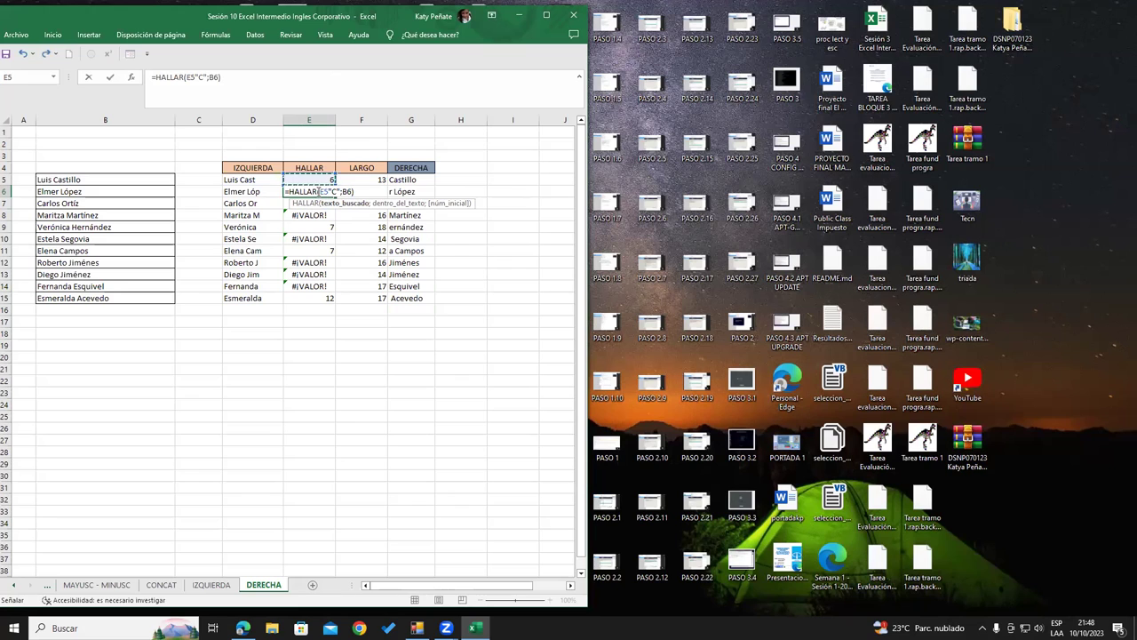
pyautogui.press('BackSpace')
pyautogui.press('BackSpace')
pyautogui.click(353, 191)
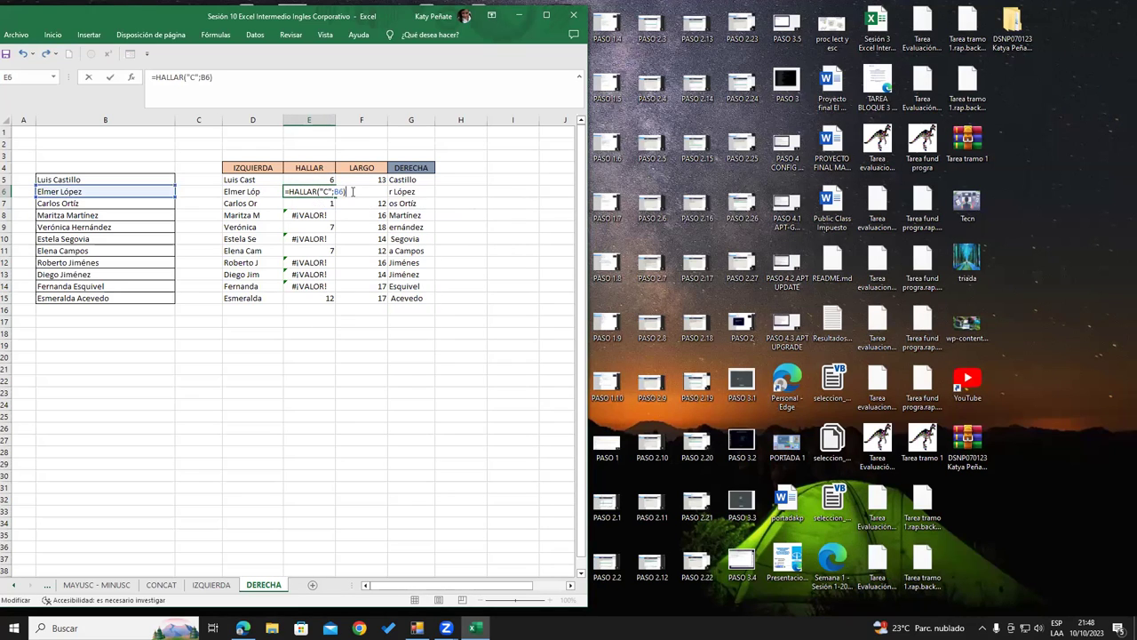
pyautogui.press('Return')
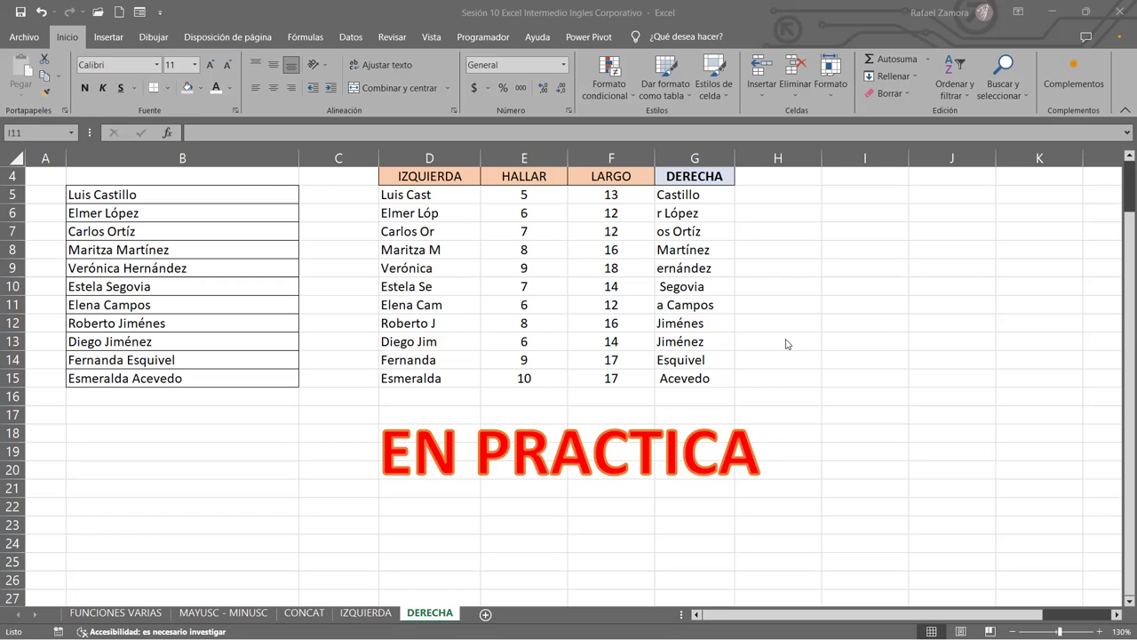
# Back in the workbook, select G5:G15 and delete the old DERECHA results.
pyautogui.hotkey('alt', 'Tab')
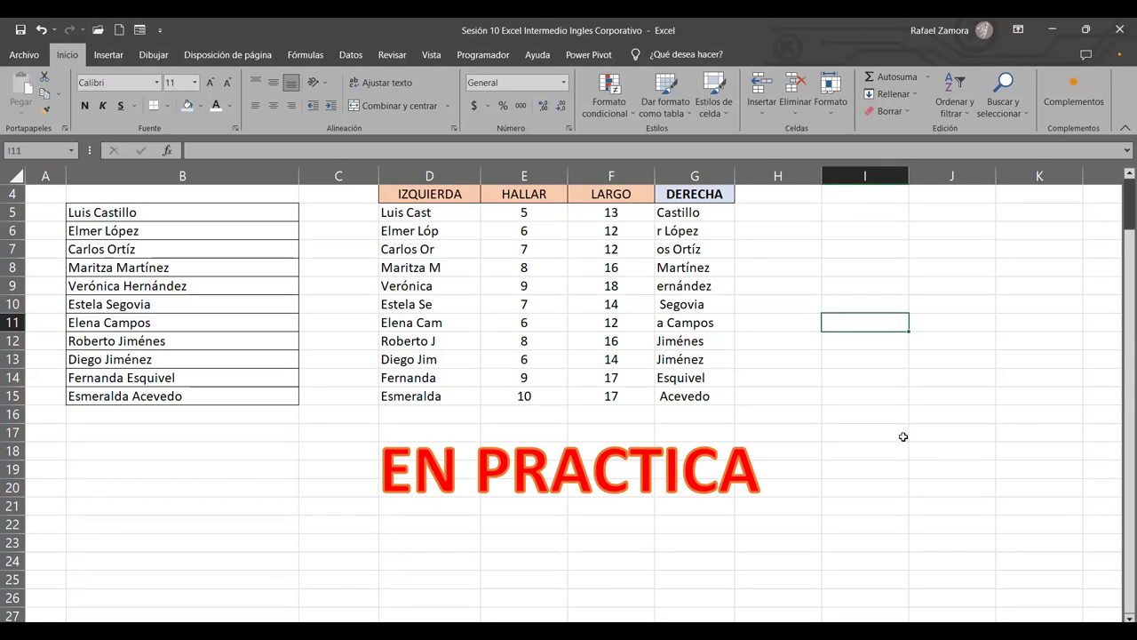
pyautogui.click(698, 216)
pyautogui.moveTo(735, 221); pyautogui.dragTo(711, 396)
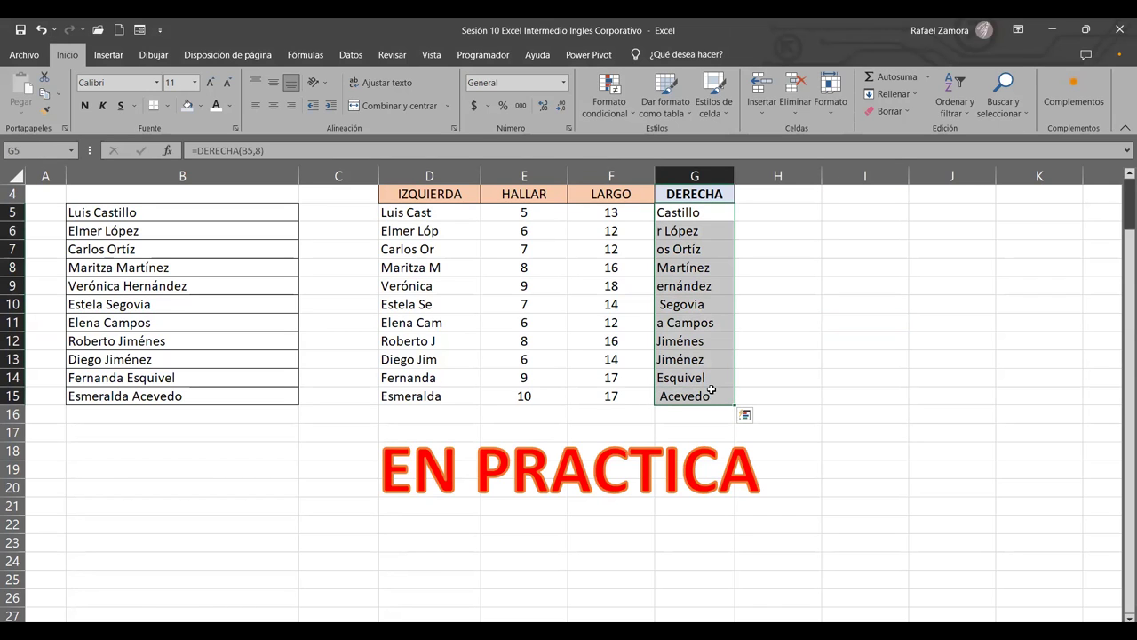
pyautogui.press('Delete')
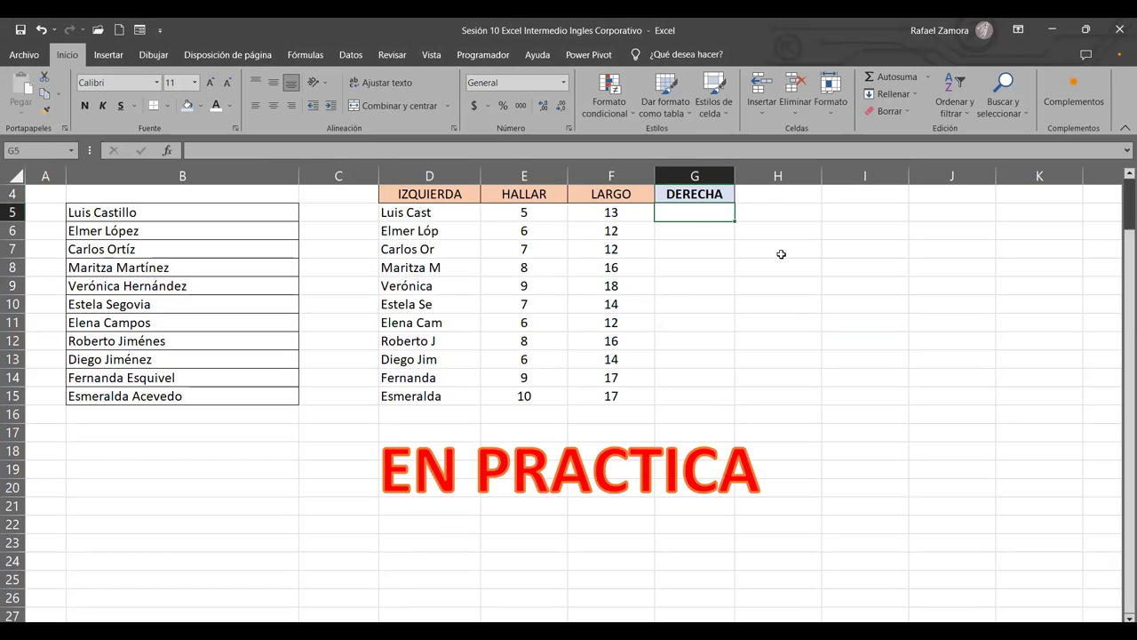
# Enter =DERECHA(B5,LARGO(B5)-HALLAR(" ",B5)) in G5 to return 'Castillo'.
pyautogui.write('=D')
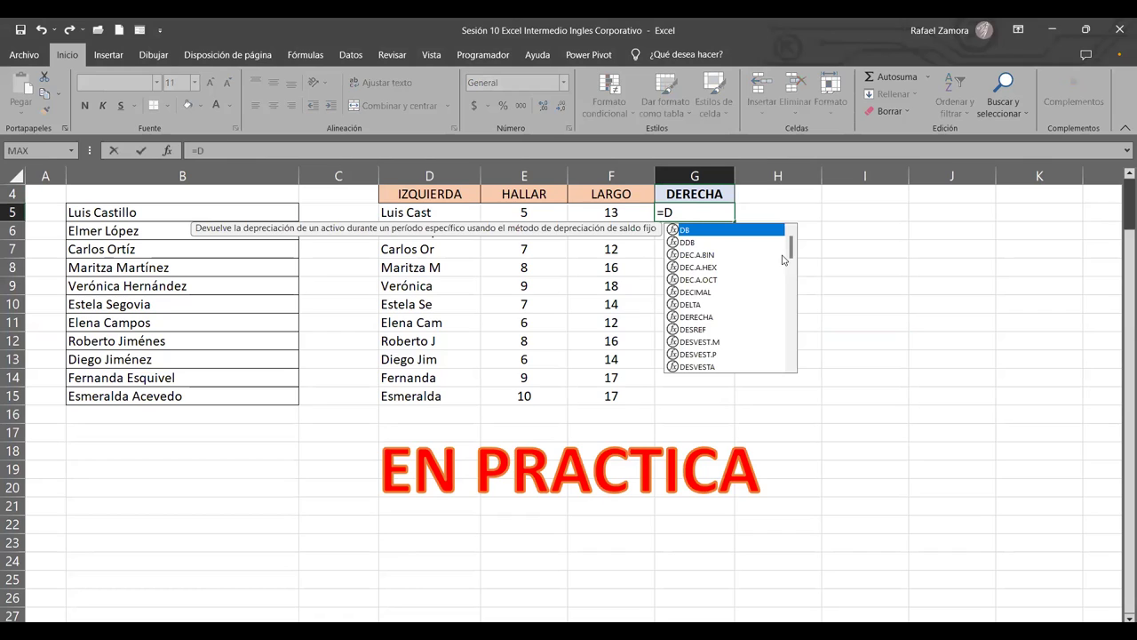
pyautogui.write('ERE')
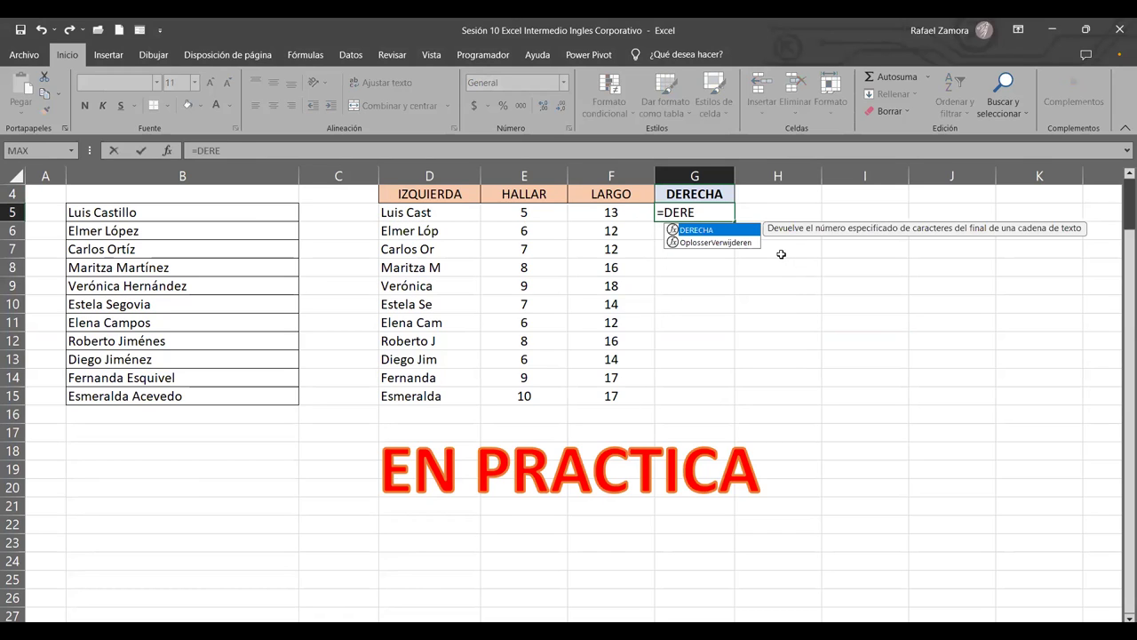
pyautogui.press('Tab')
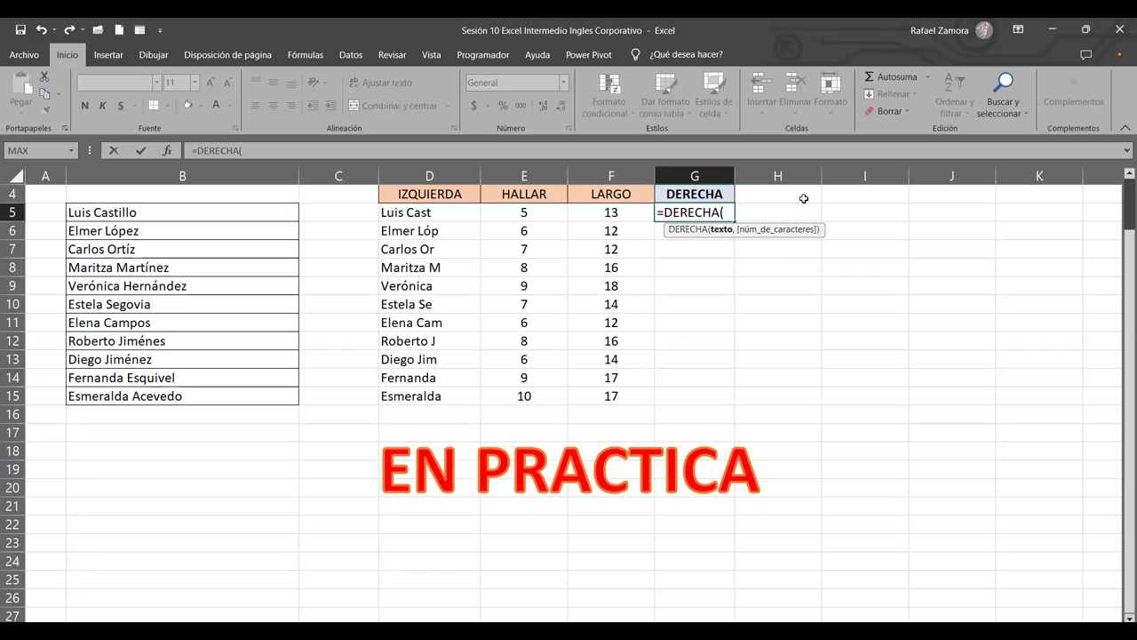
pyautogui.click(142, 210)
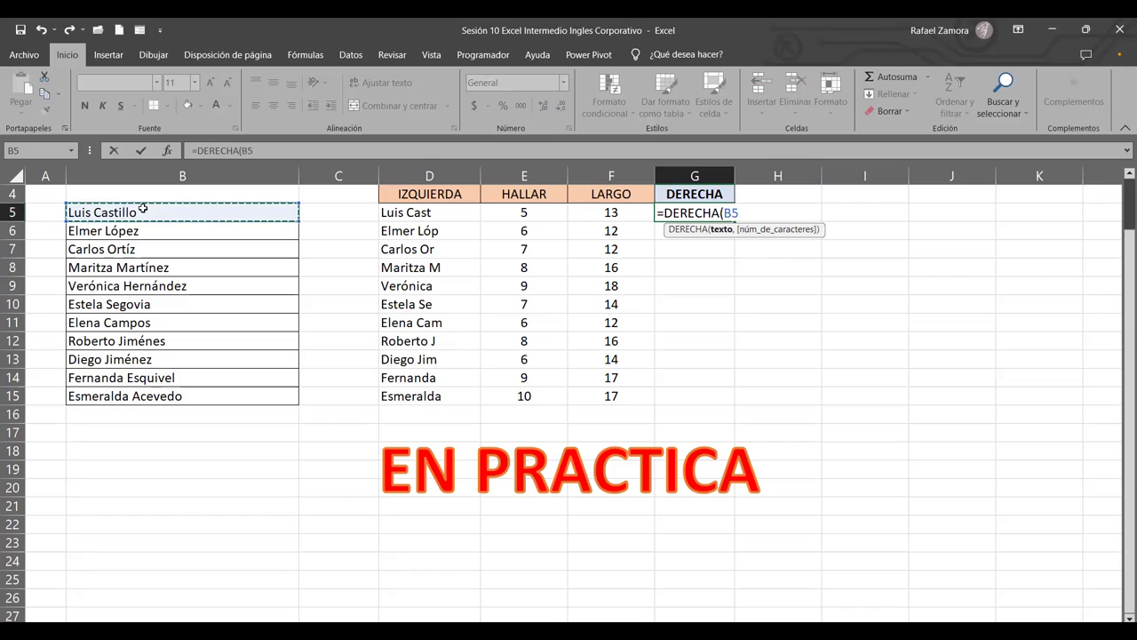
pyautogui.write(',')
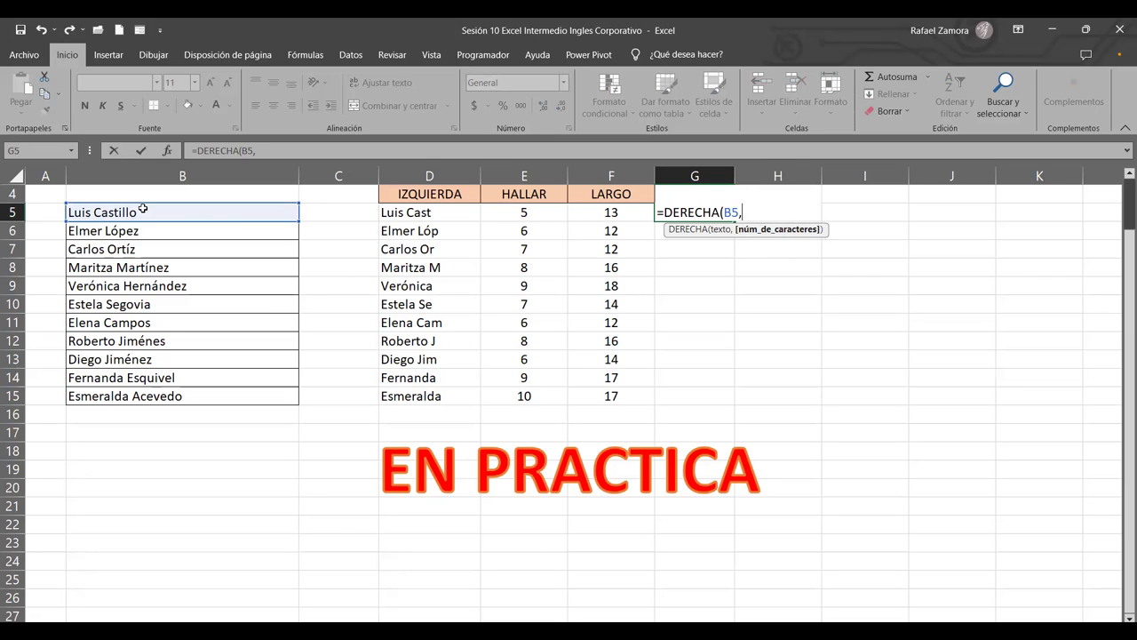
pyautogui.write('largo')
pyautogui.press('Tab')
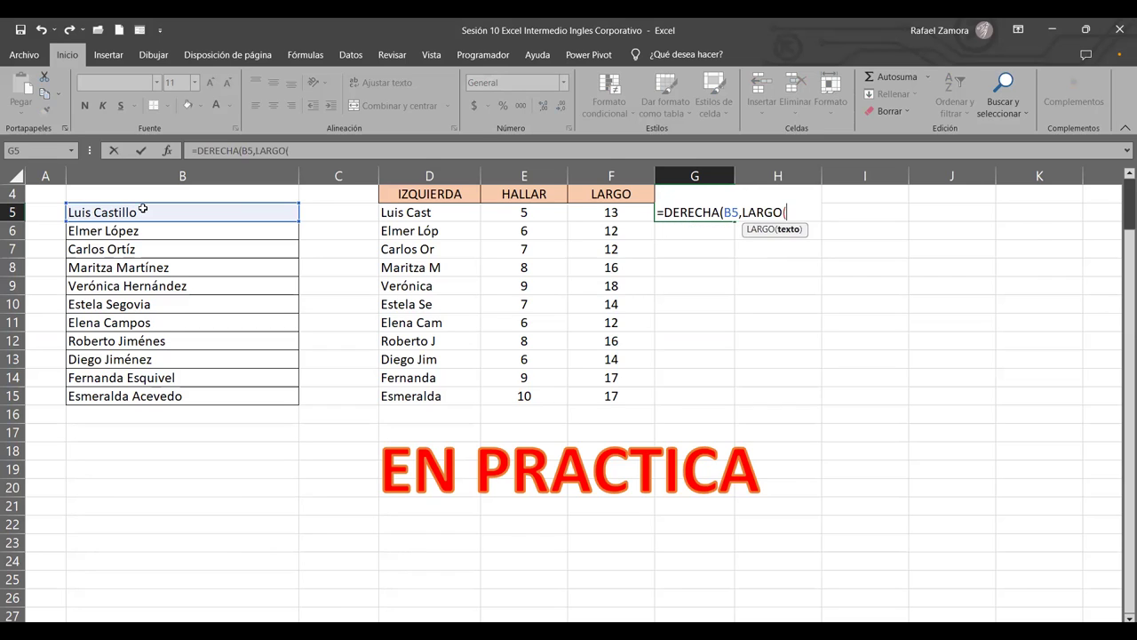
pyautogui.click(243, 216)
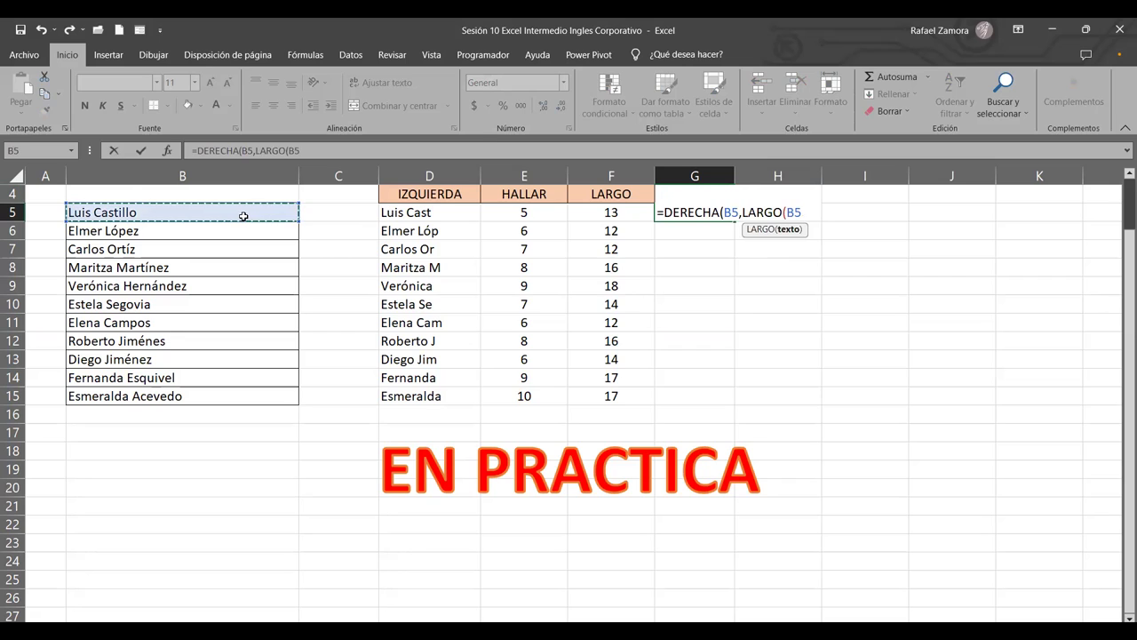
pyautogui.write(')')
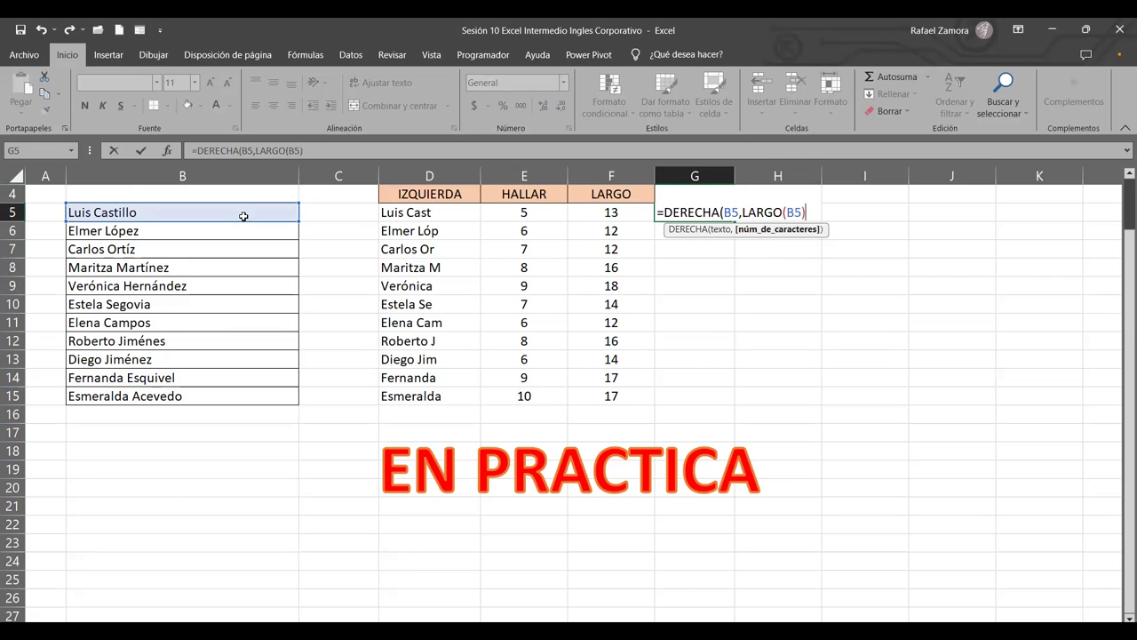
pyautogui.write('-')
pyautogui.write('hall')
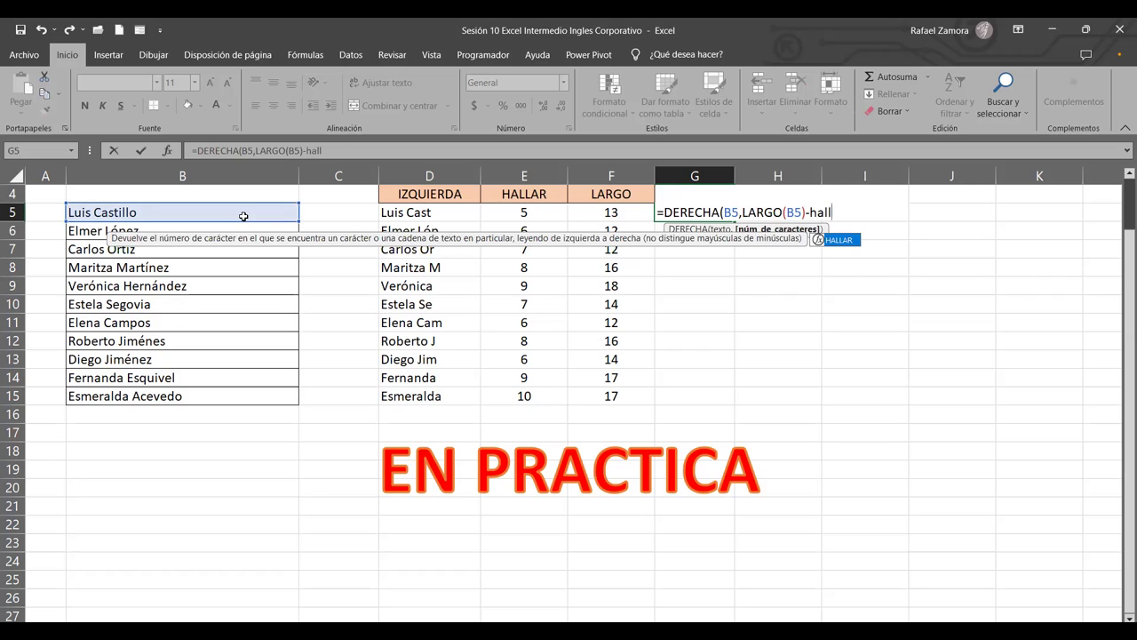
pyautogui.press('Tab')
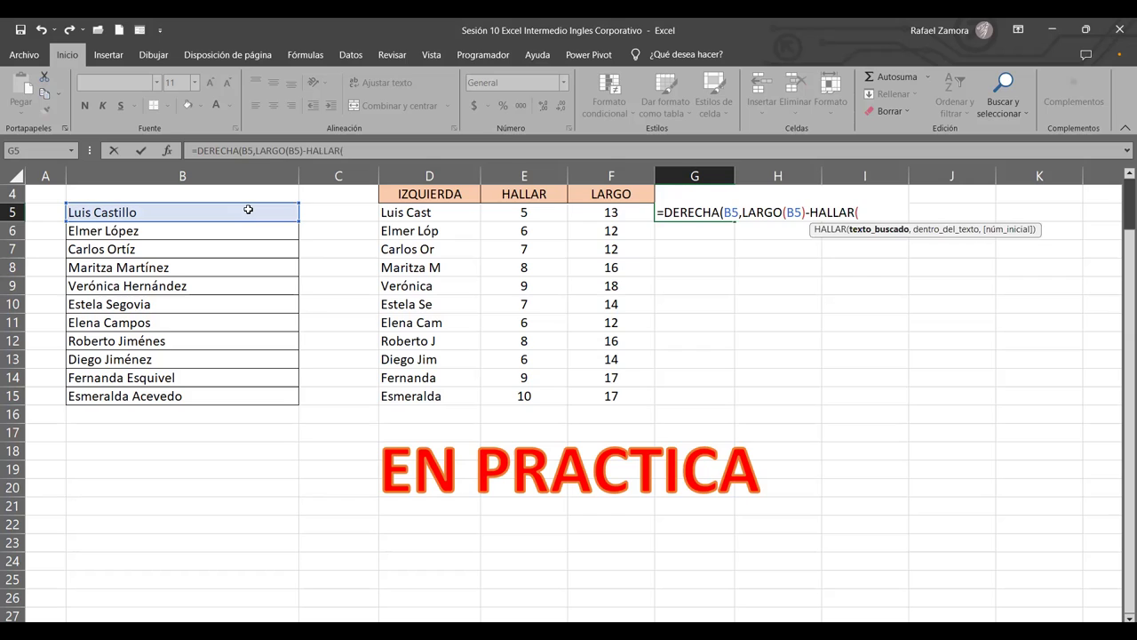
pyautogui.write('" "')
pyautogui.write(',')
pyautogui.click(154, 216)
pyautogui.write(')')
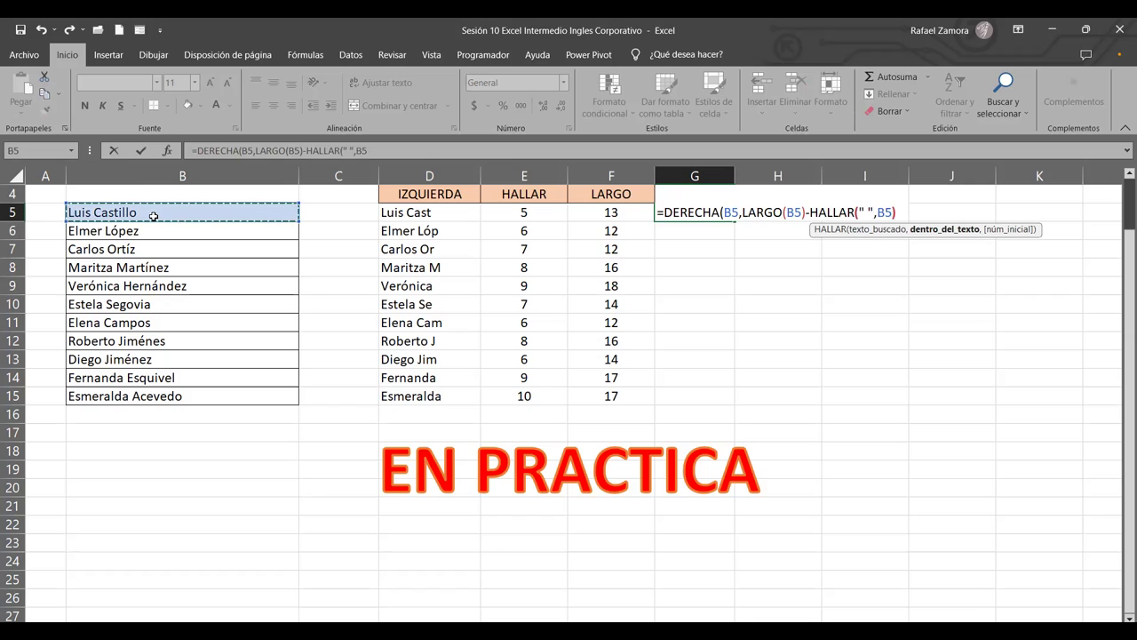
pyautogui.press('Return')
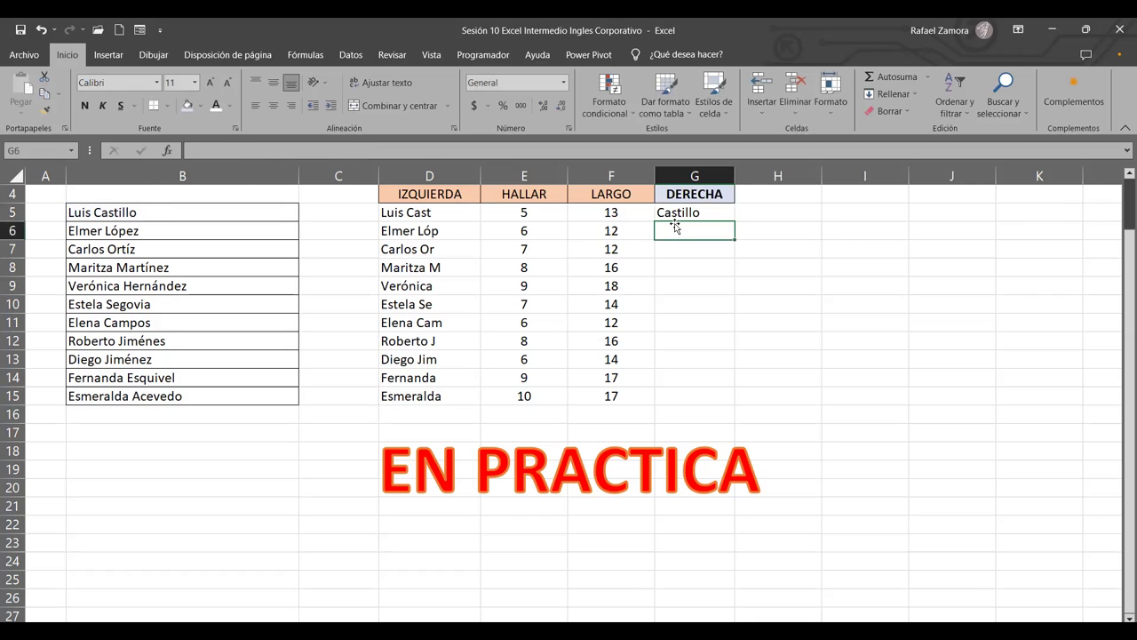
# Copy the G5 surname formula down to G15, then select the column G results.
pyautogui.click(689, 213)
pyautogui.moveTo(735, 223); pyautogui.dragTo(737, 405)
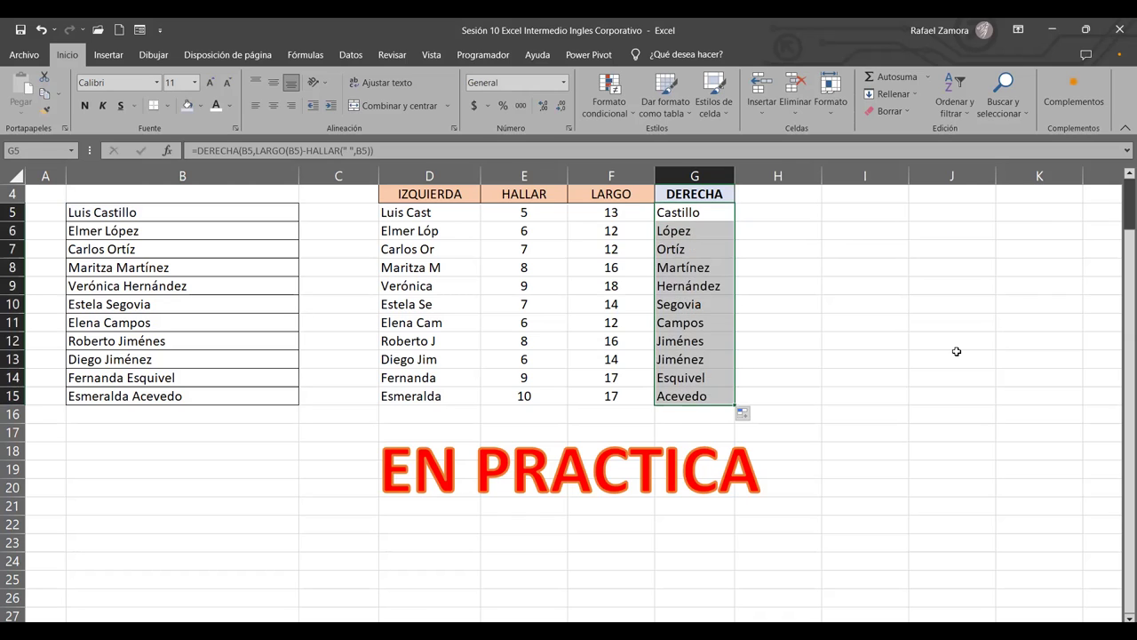
pyautogui.click(957, 355)
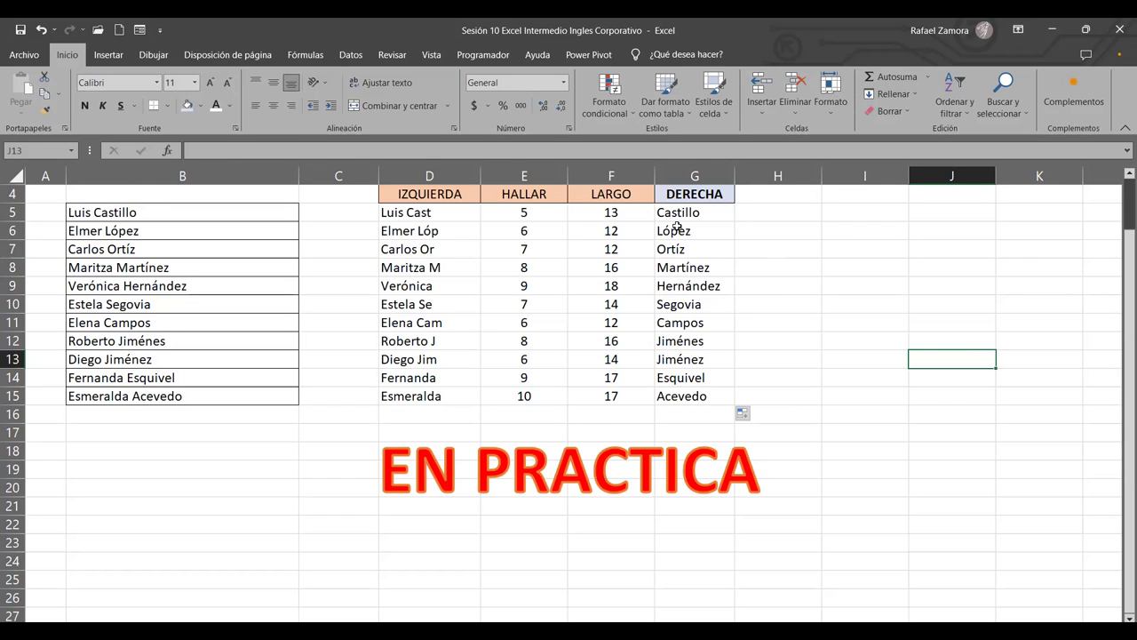
pyautogui.moveTo(676, 222); pyautogui.dragTo(716, 408)
# Delete the column G results and start G5 again with =DERECHA(B5,.
pyautogui.press('Delete')
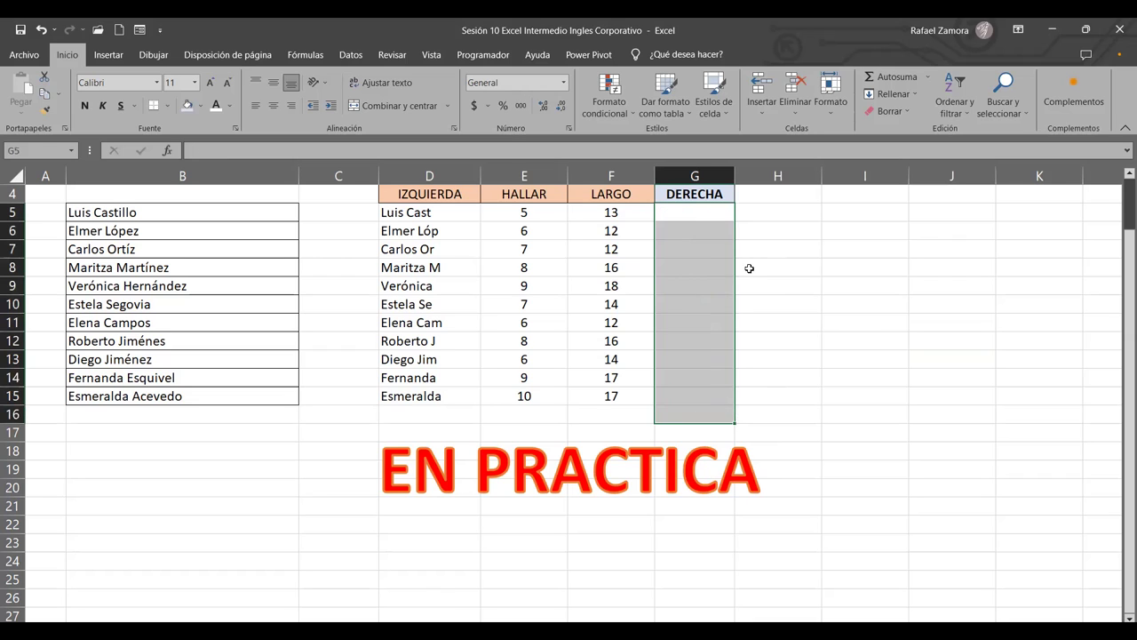
pyautogui.click(693, 213)
pyautogui.write('=')
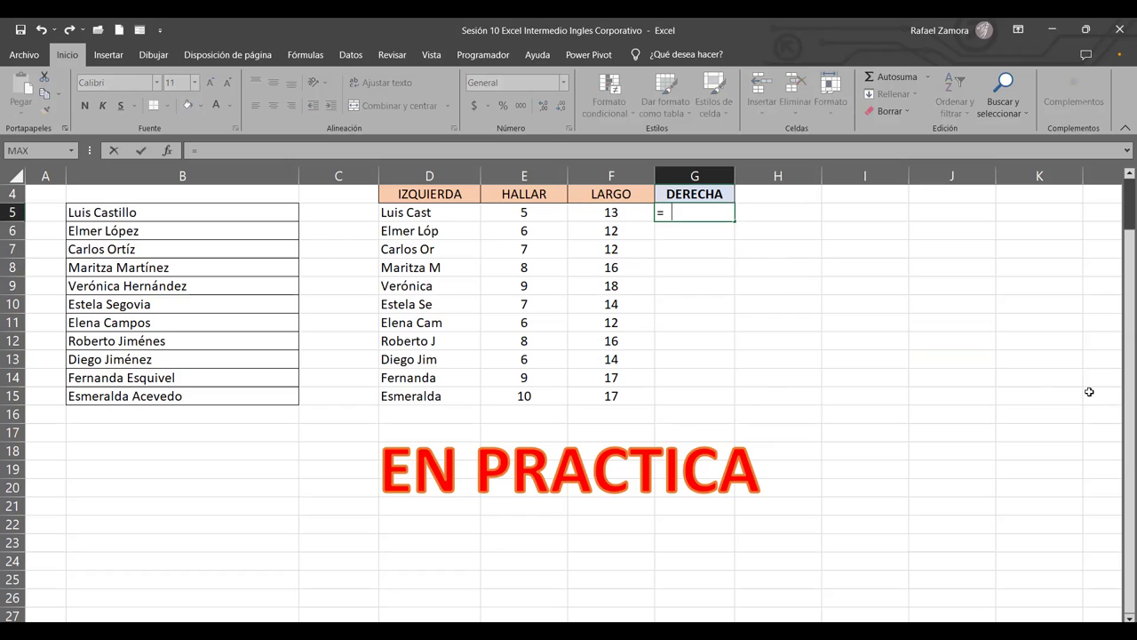
pyautogui.press('BackSpace')
pyautogui.write('der')
pyautogui.press('Tab')
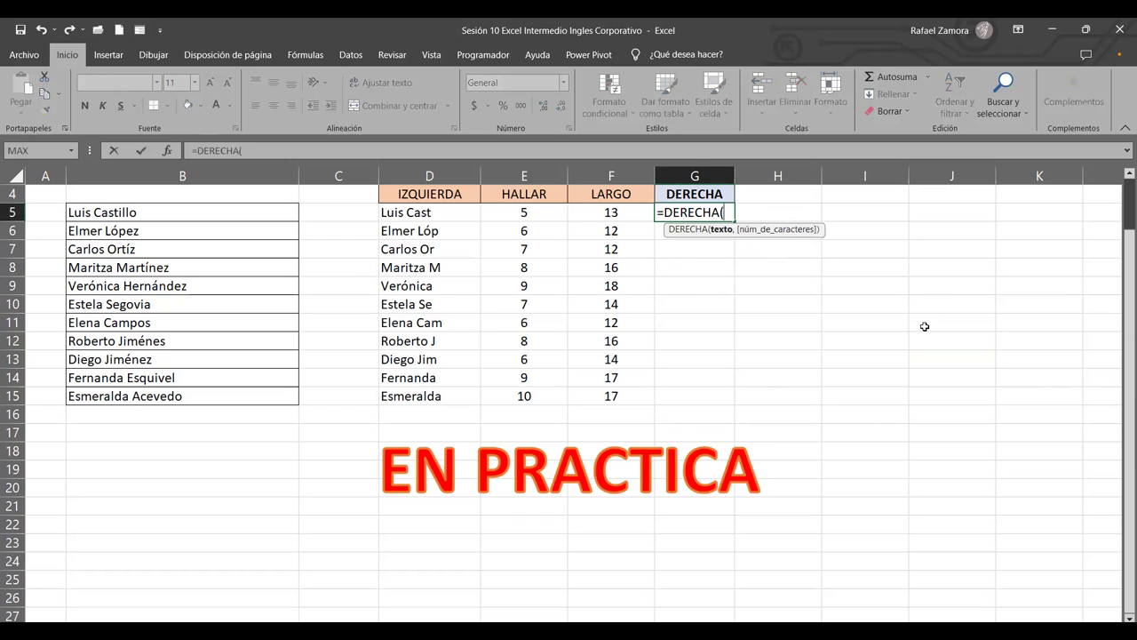
pyautogui.click(124, 214)
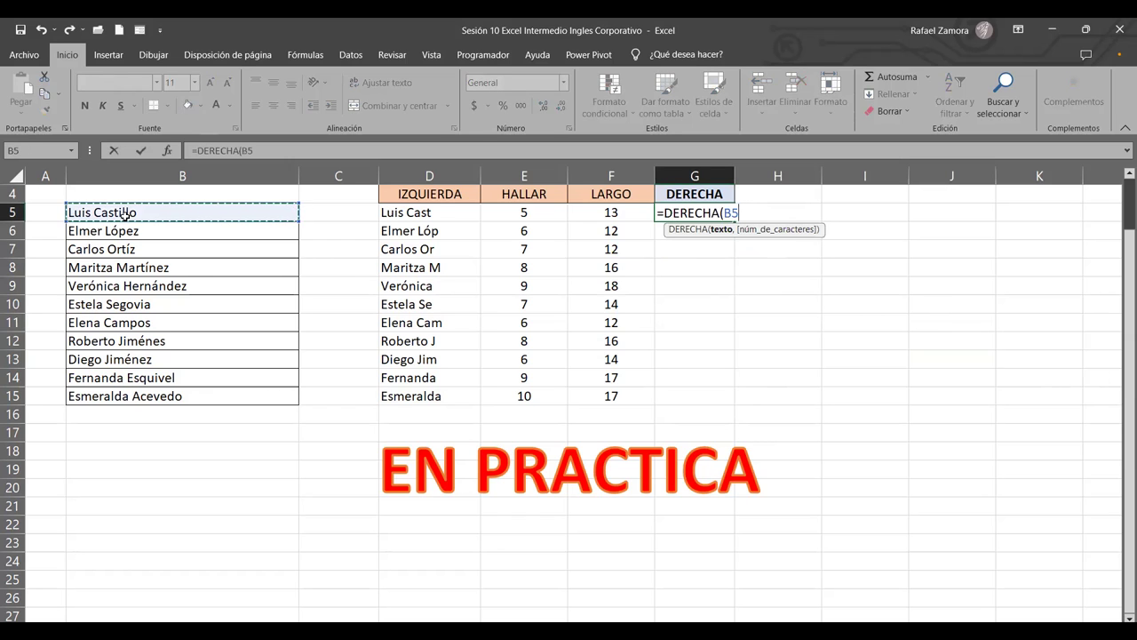
pyautogui.write(',')
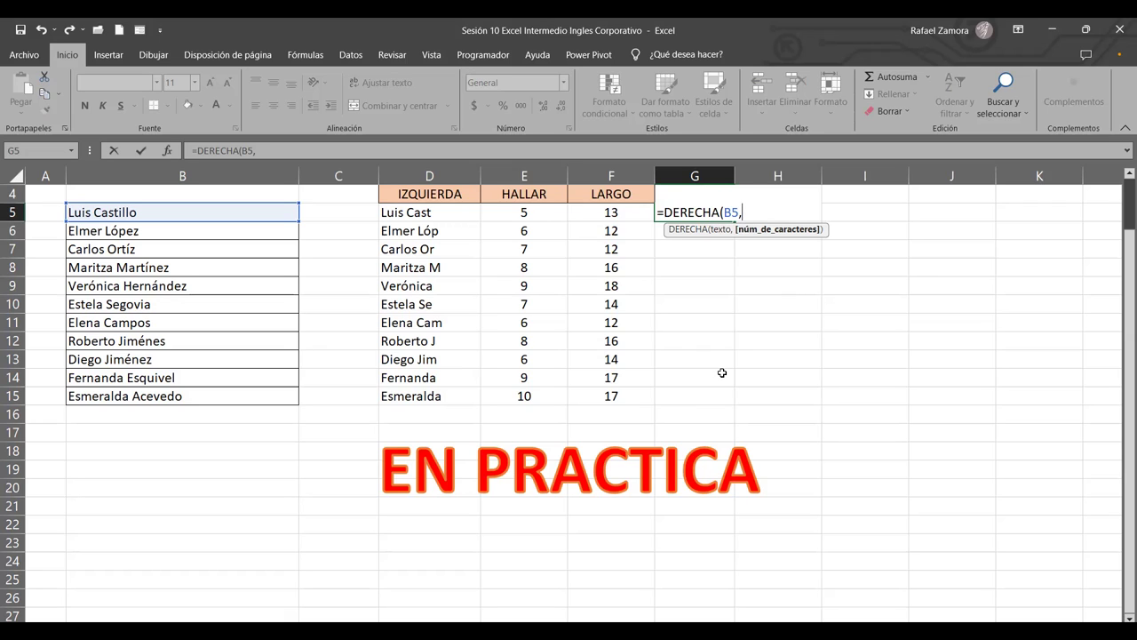
# Finish the formula with LARGO(B5)-HALLAR(" ",B5)) and commit it, returning 'Castillo'.
pyautogui.write('largo')
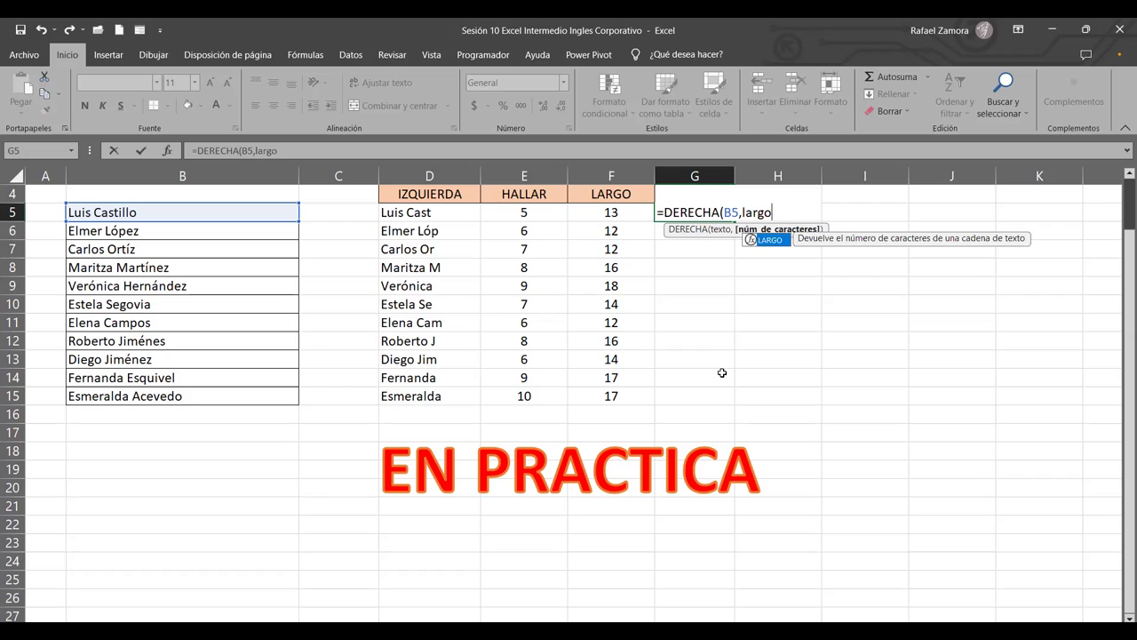
pyautogui.press('Tab')
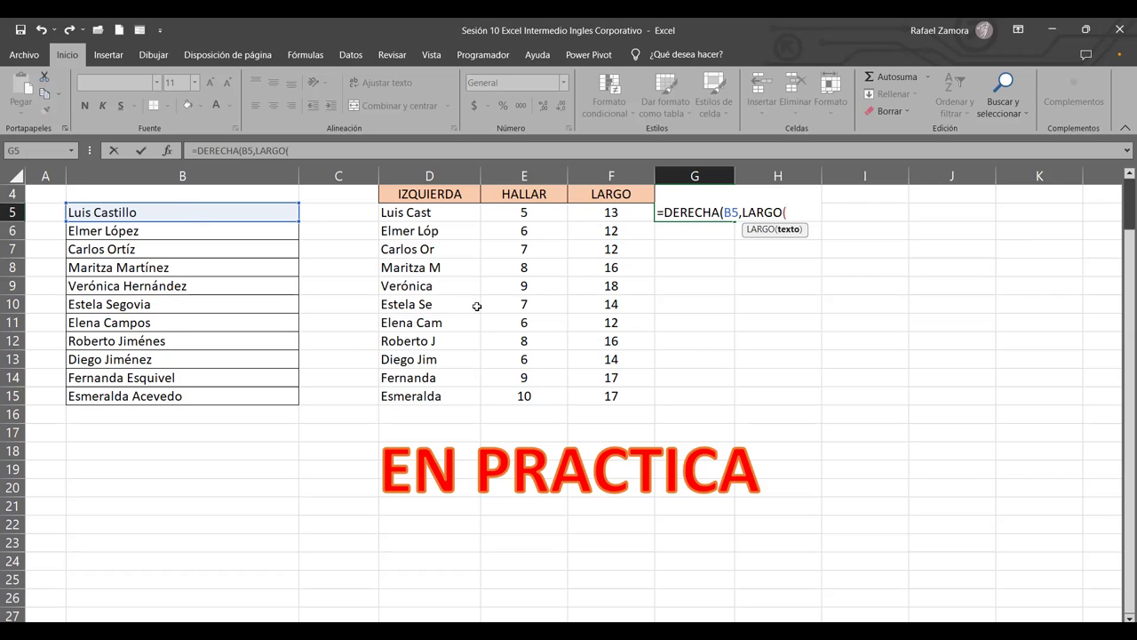
pyautogui.click(189, 213)
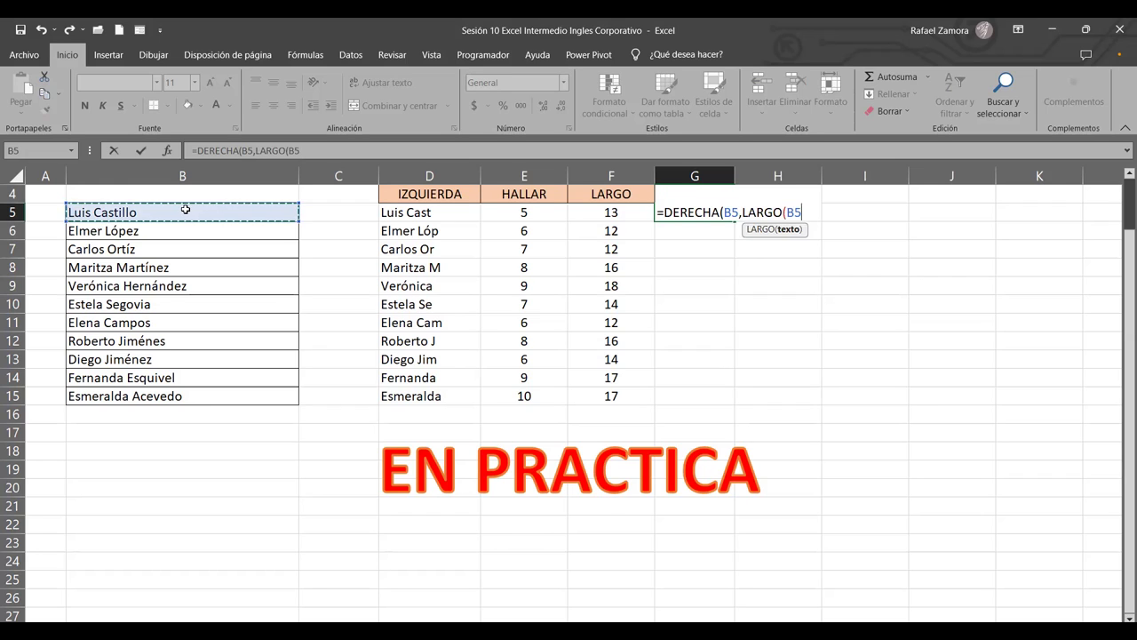
pyautogui.write(')')
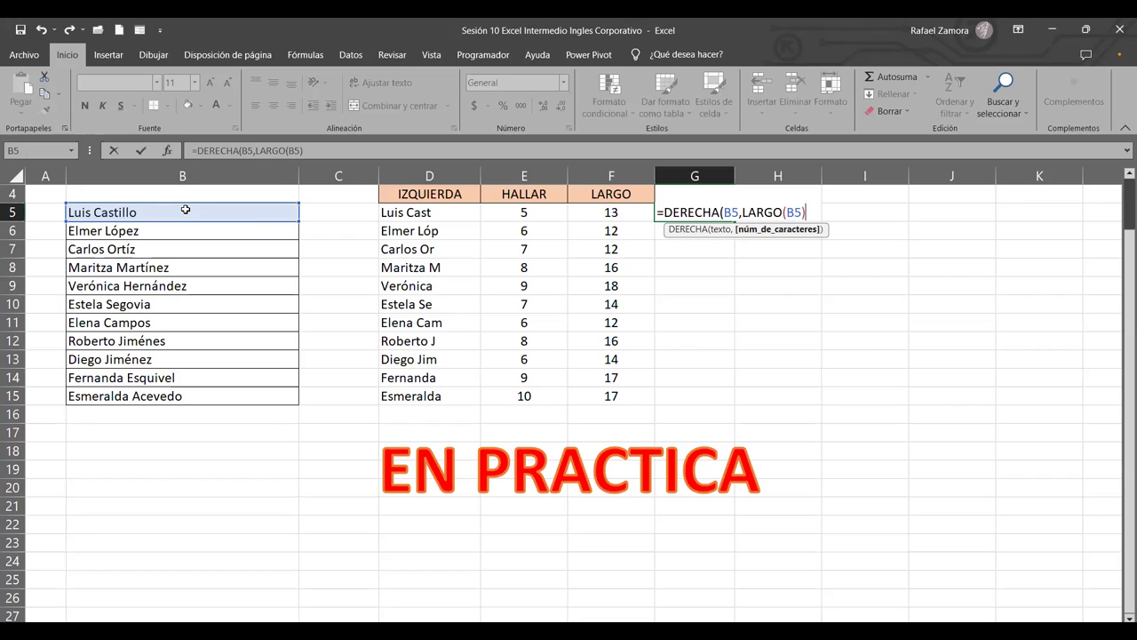
pyautogui.write('-')
pyautogui.write('hal')
pyautogui.press('Tab')
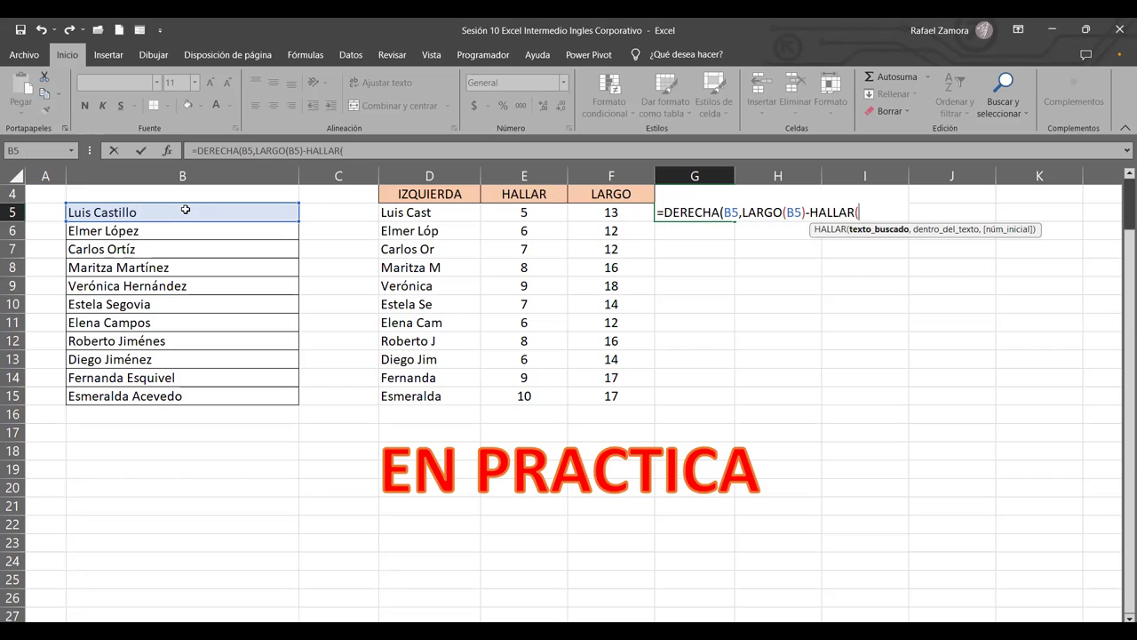
pyautogui.write('" ",')
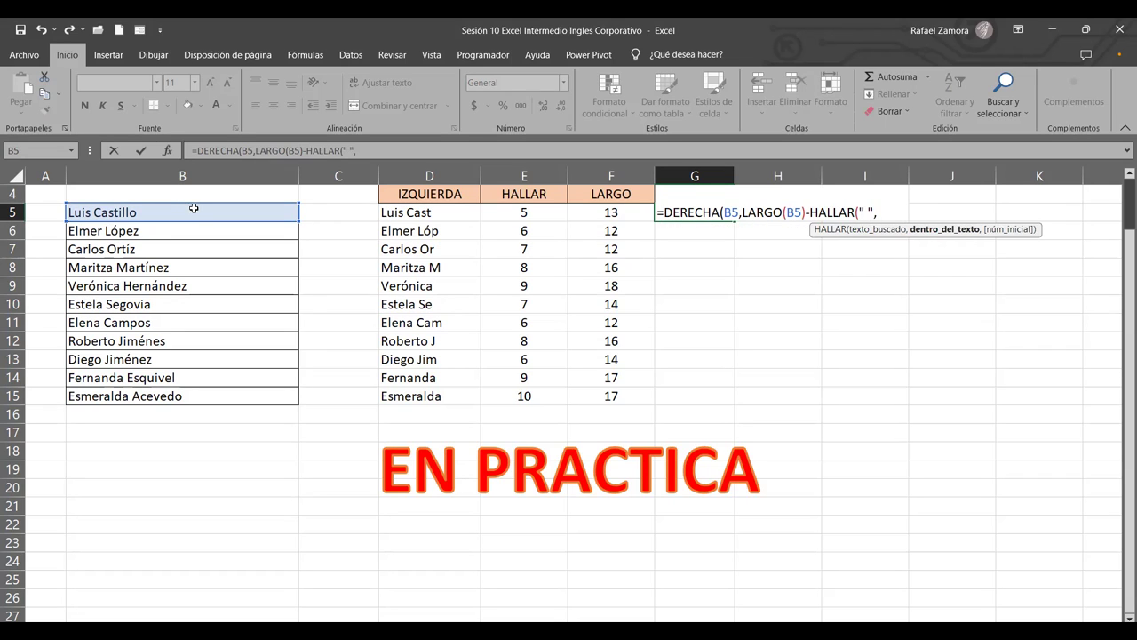
pyautogui.click(185, 211)
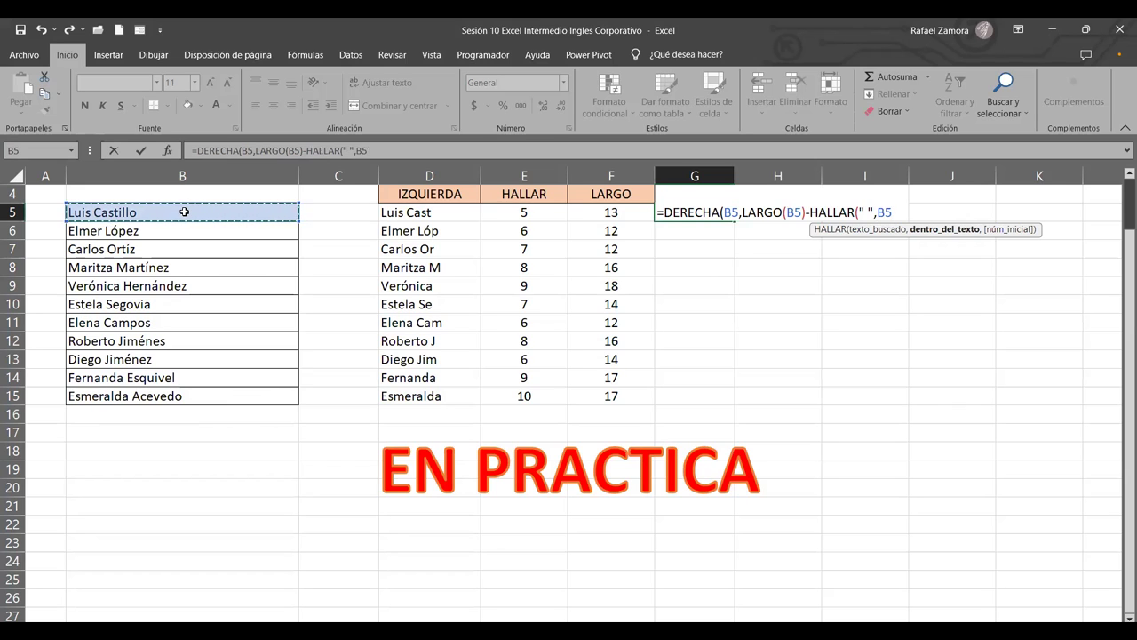
pyautogui.write(')')
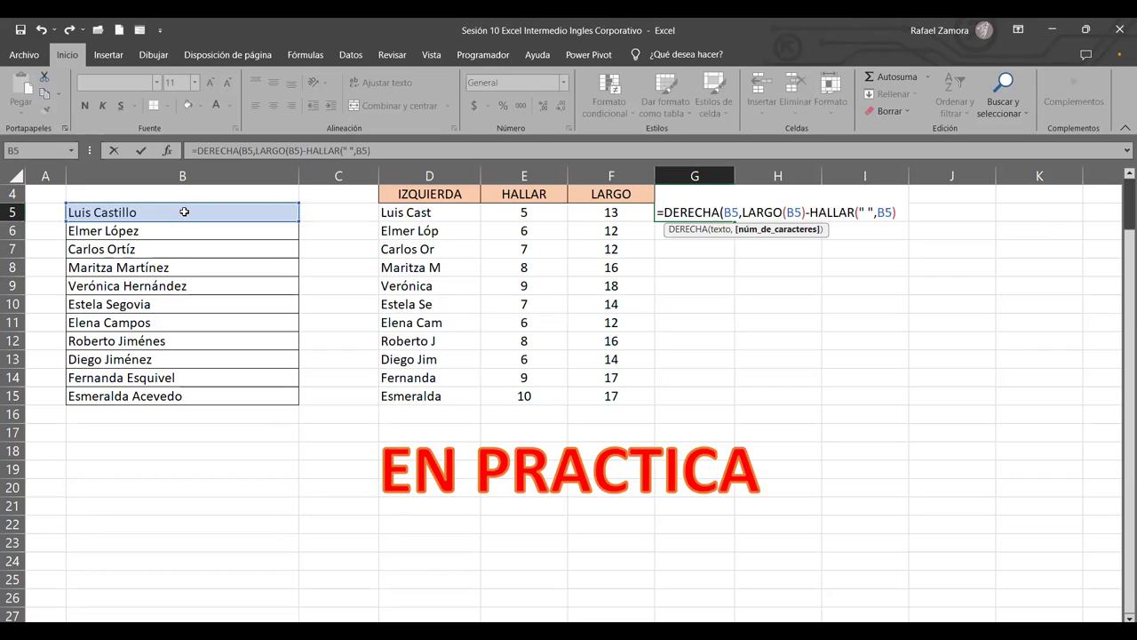
pyautogui.write(')')
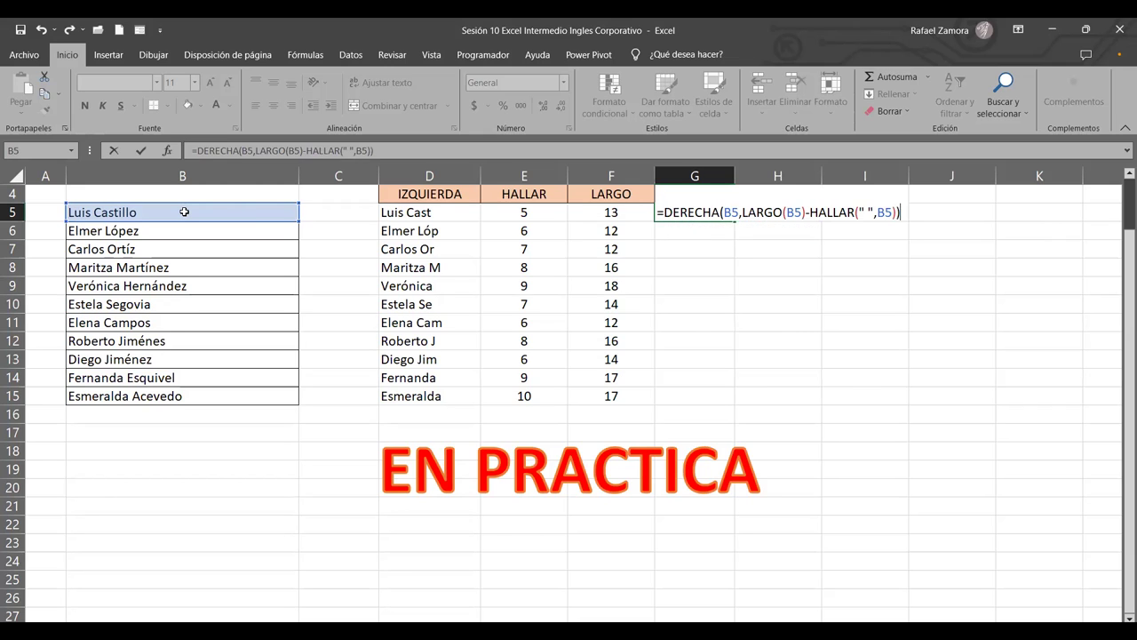
pyautogui.press('Return')
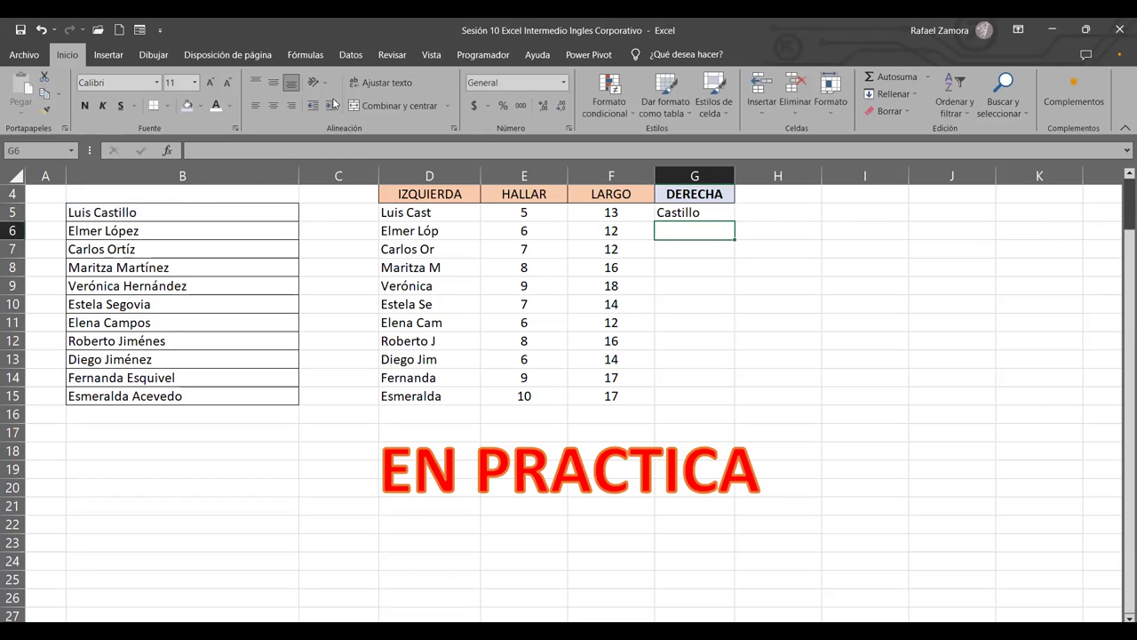
# Fill G5's surname formula down to G15, then open G5's formula to review it.
pyautogui.click(716, 212)
pyautogui.moveTo(733, 221); pyautogui.dragTo(737, 399)
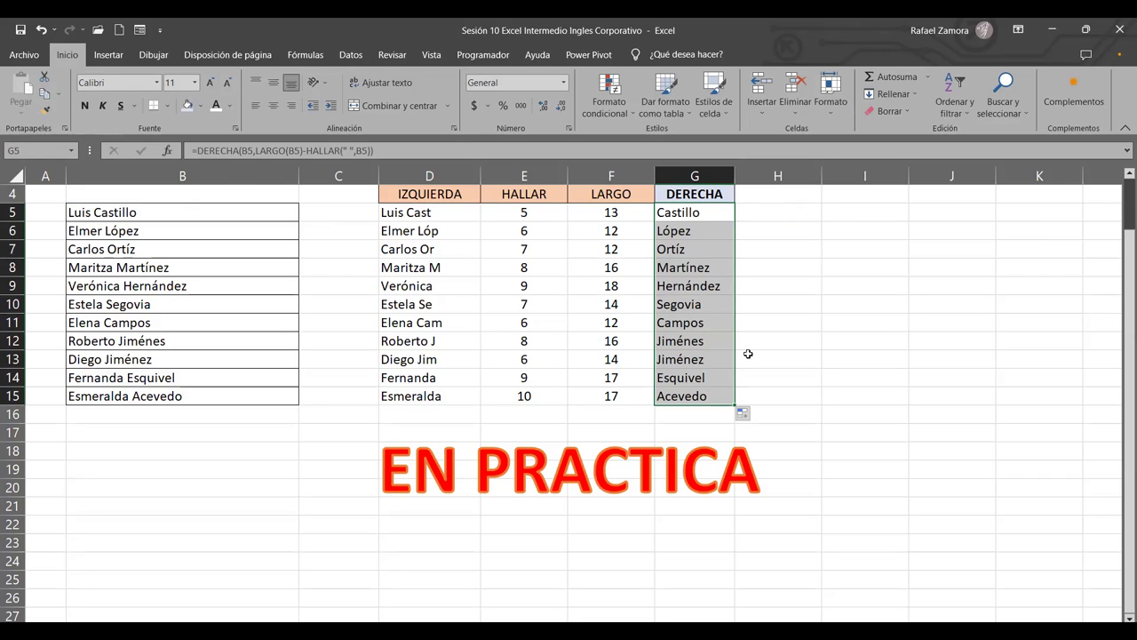
pyautogui.click(726, 215)
pyautogui.doubleClick(726, 215)
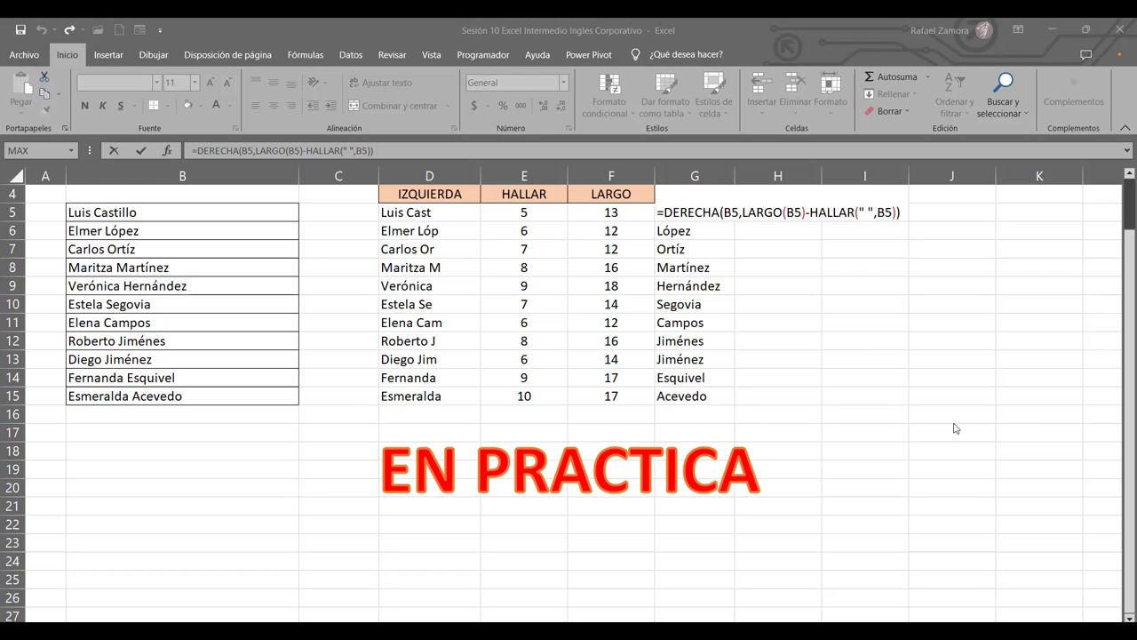
pyautogui.click(836, 434)
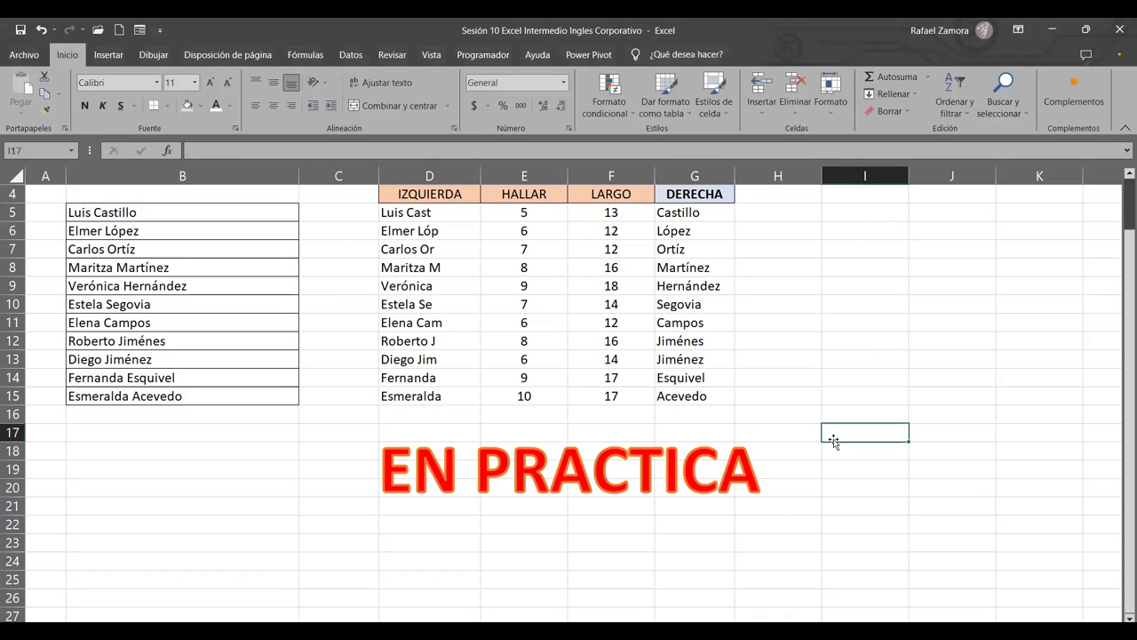
pyautogui.doubleClick(716, 219)
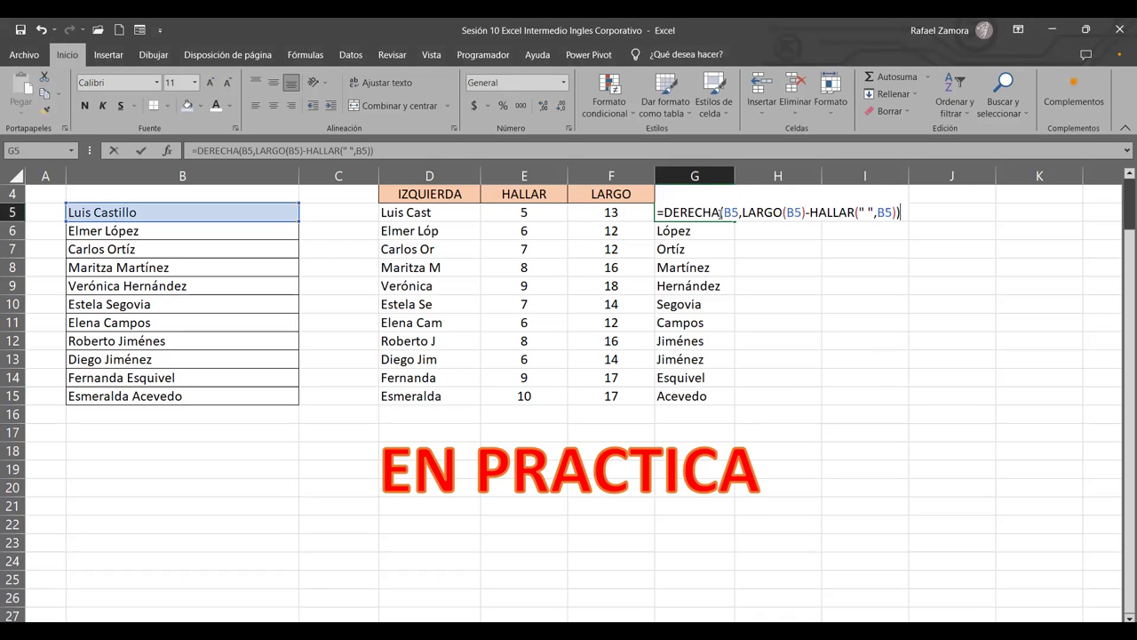
pyautogui.click(902, 211)
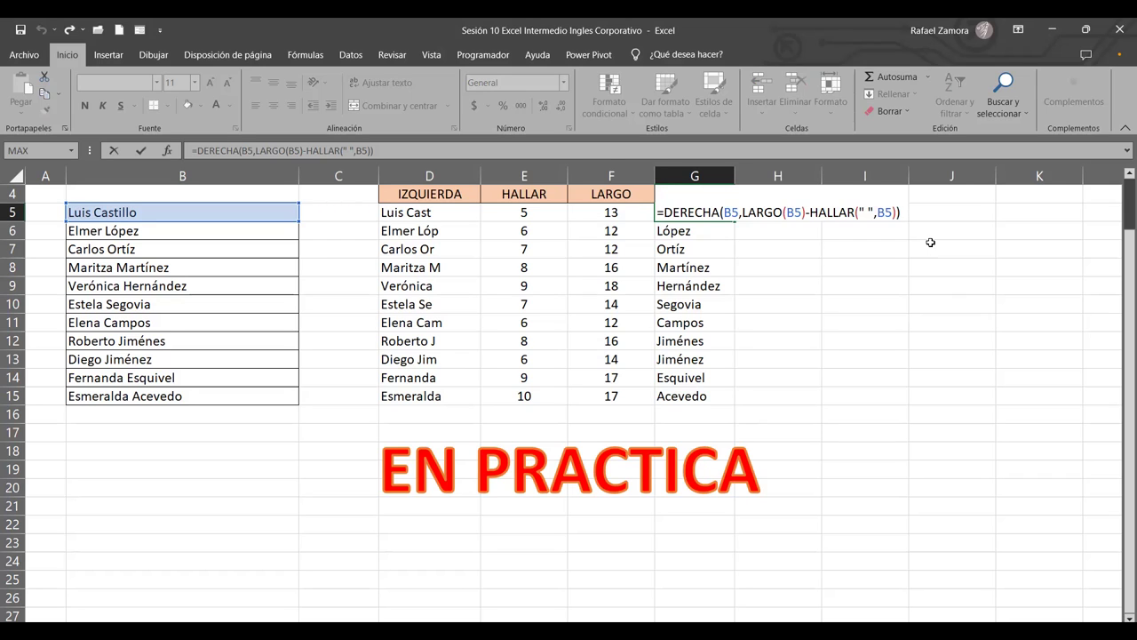
pyautogui.press('Return')
pyautogui.click(835, 380)
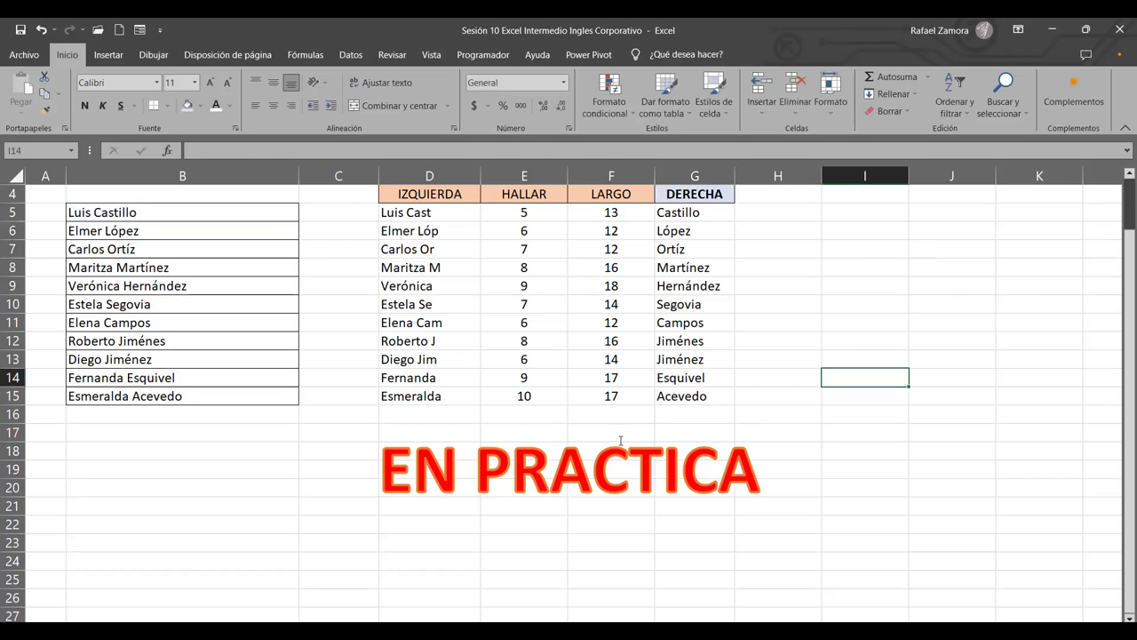
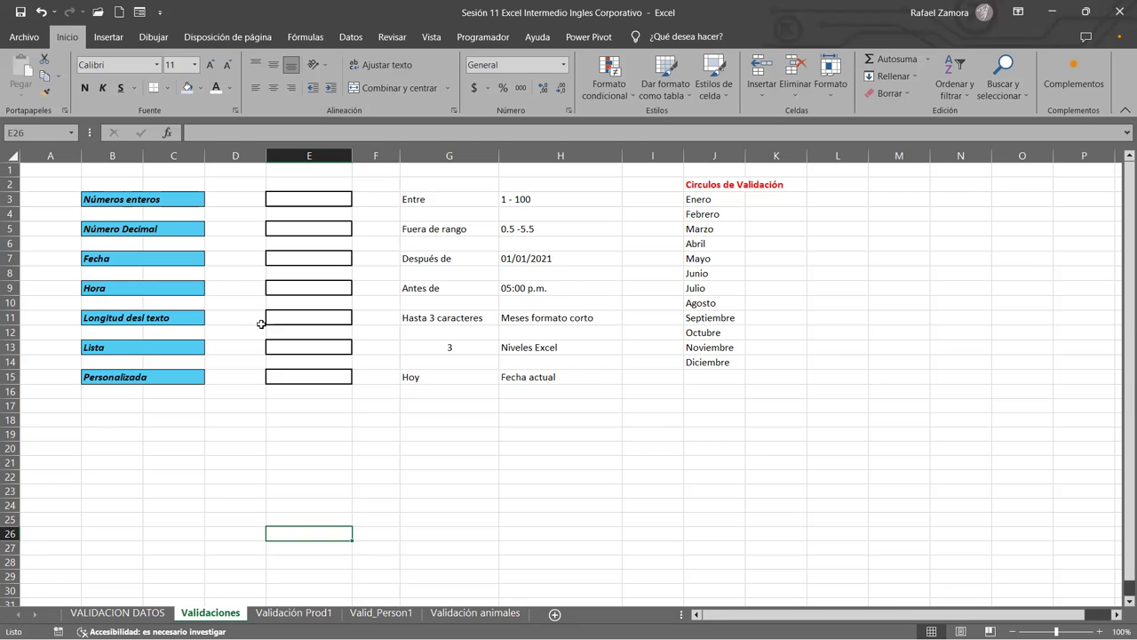
# Remove the extra 's' from 'desl' so B11 reads 'Longitud del texto', then select E3.
pyautogui.scroll(1, 447, 372)
pyautogui.scroll(1, 445, 376)
pyautogui.scroll(1, 443, 378)
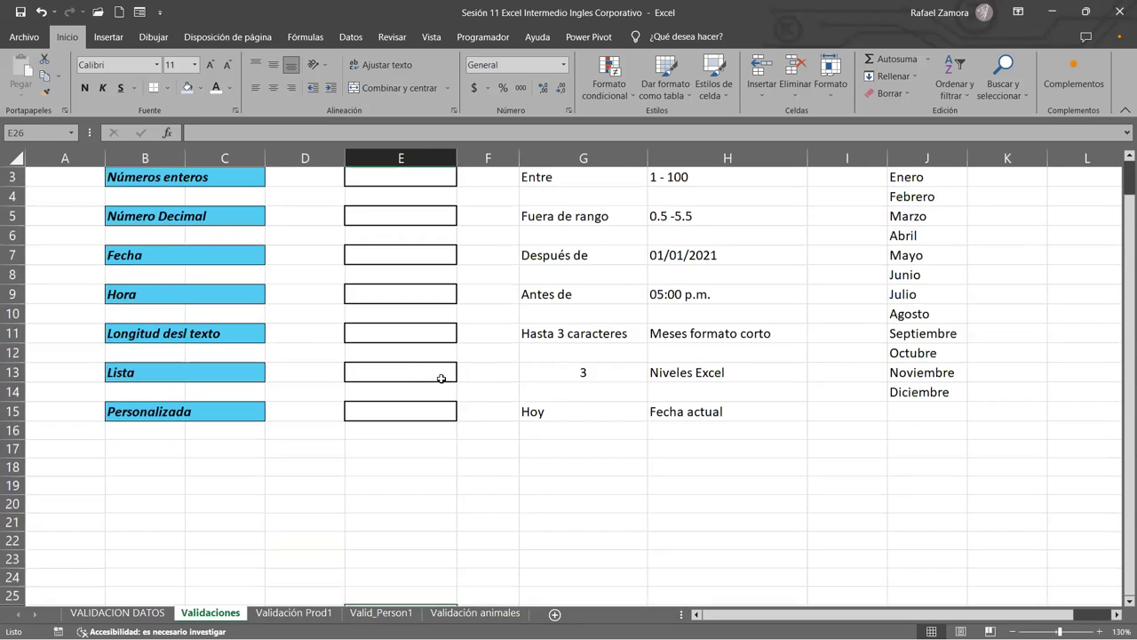
pyautogui.scroll(1, 441, 378)
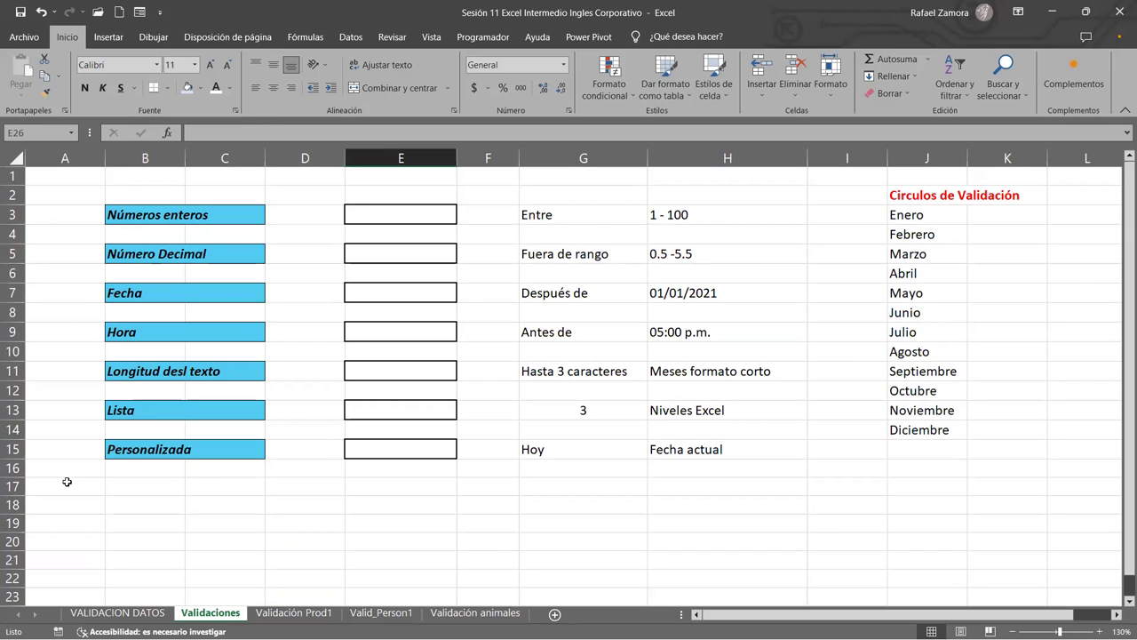
pyautogui.doubleClick(182, 372)
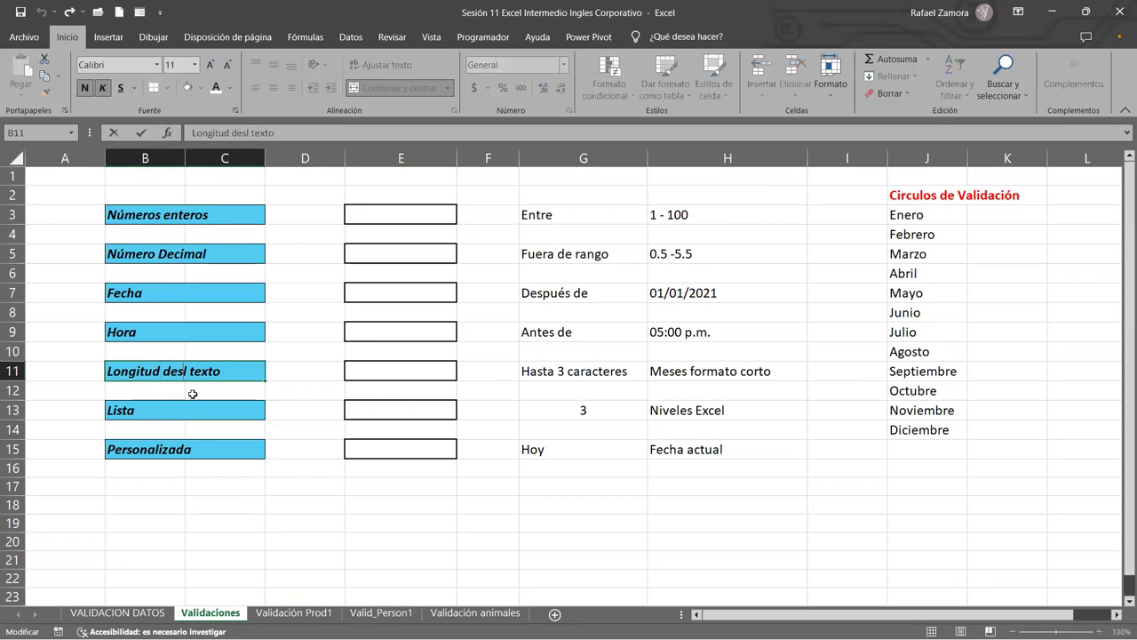
pyautogui.press('BackSpace')
pyautogui.press('Return')
pyautogui.click(238, 560)
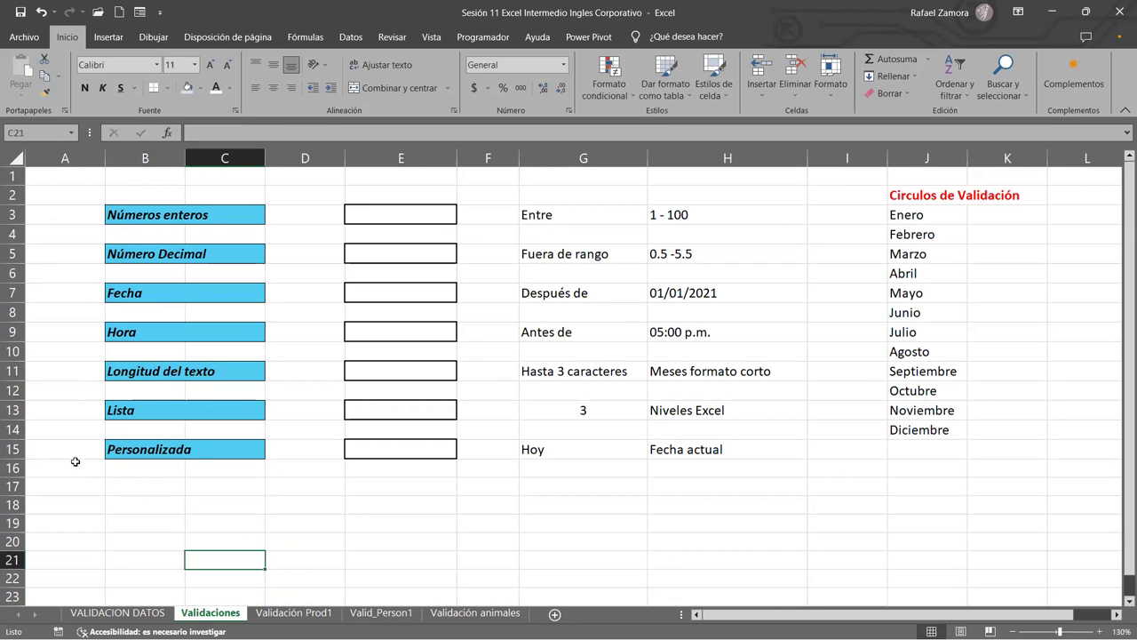
pyautogui.click(436, 224)
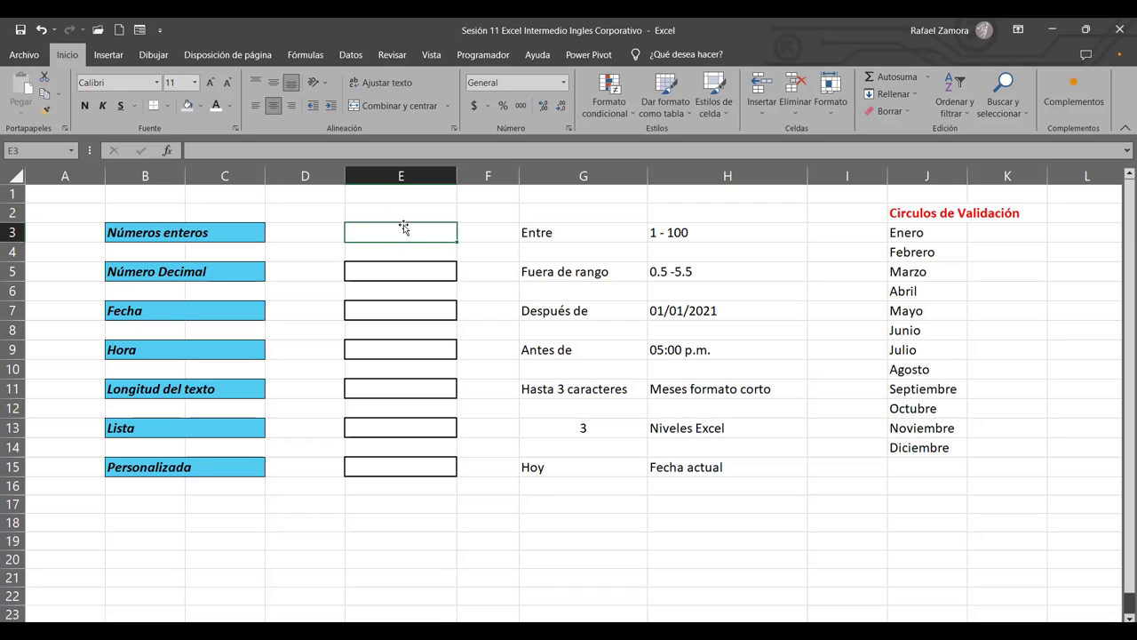
# Open Validación de datos for E3 from the Datos ribbon.
pyautogui.click(352, 55)
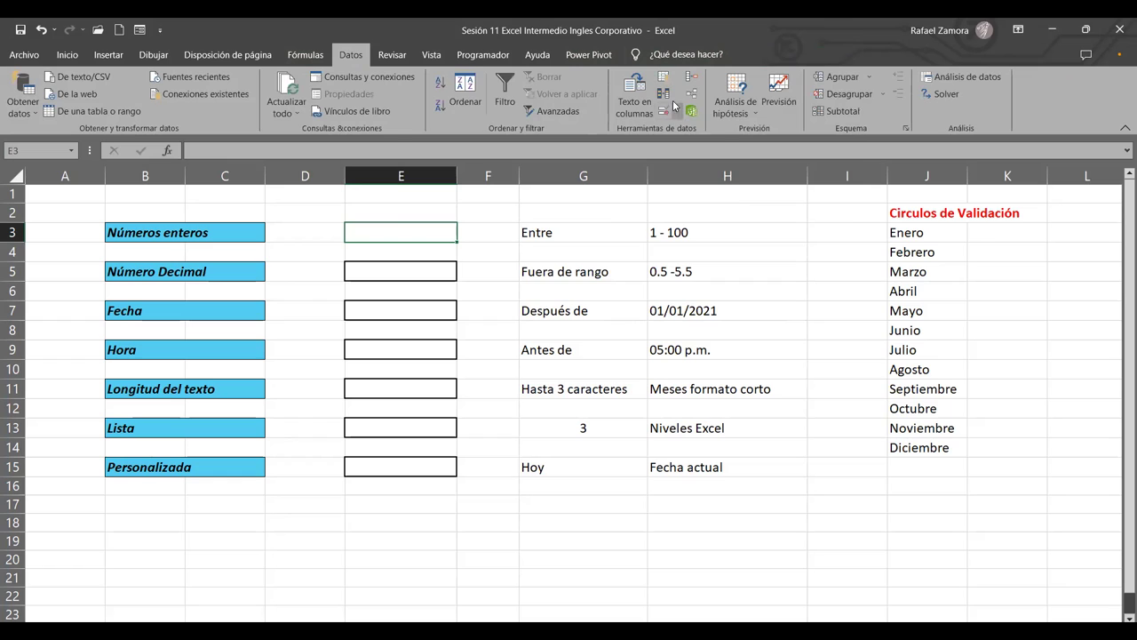
pyautogui.click(661, 113)
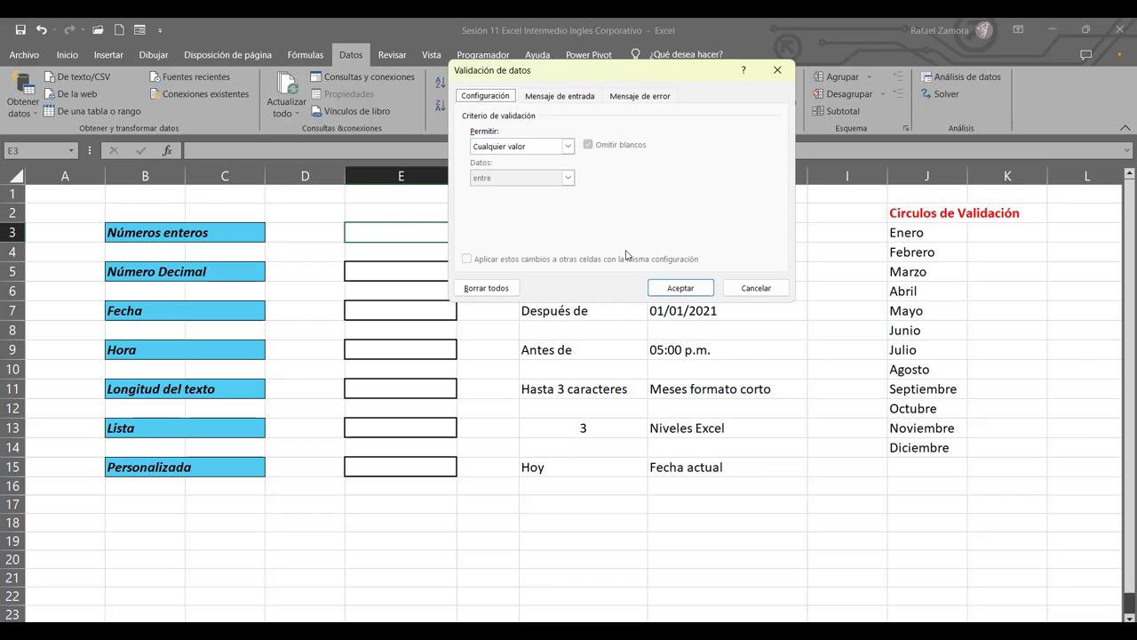
pyautogui.click(642, 96)
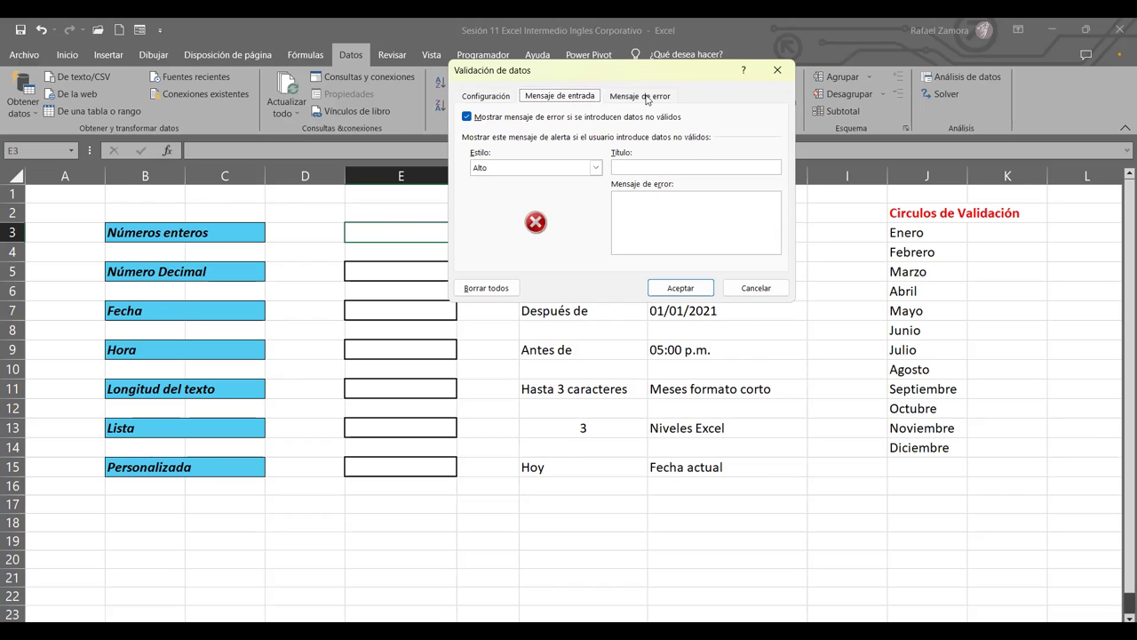
pyautogui.click(484, 96)
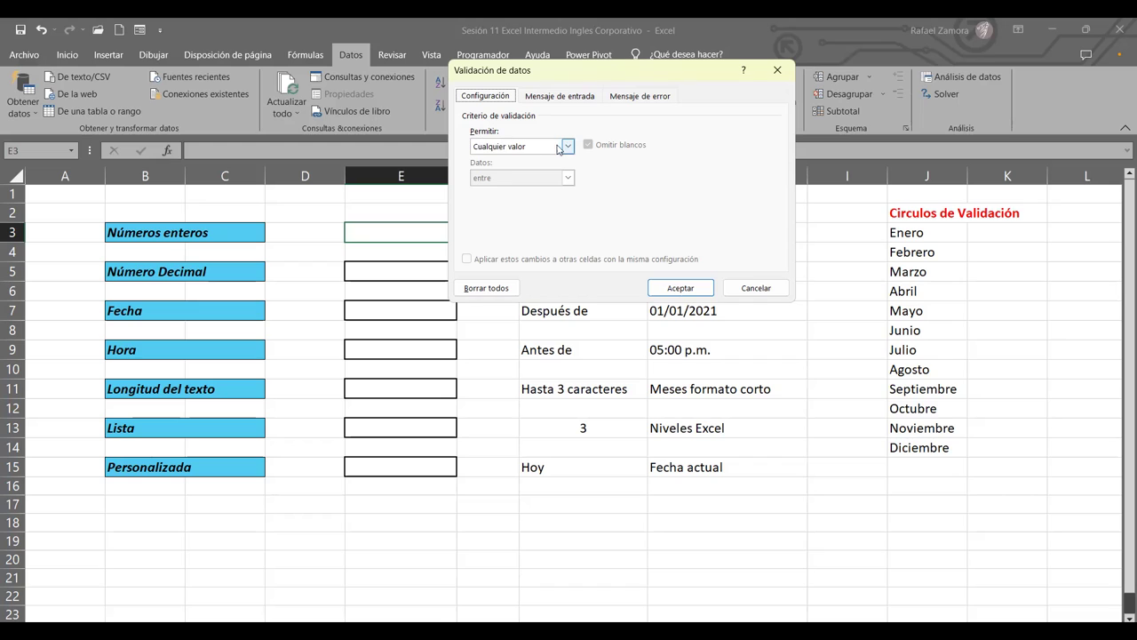
pyautogui.click(560, 148)
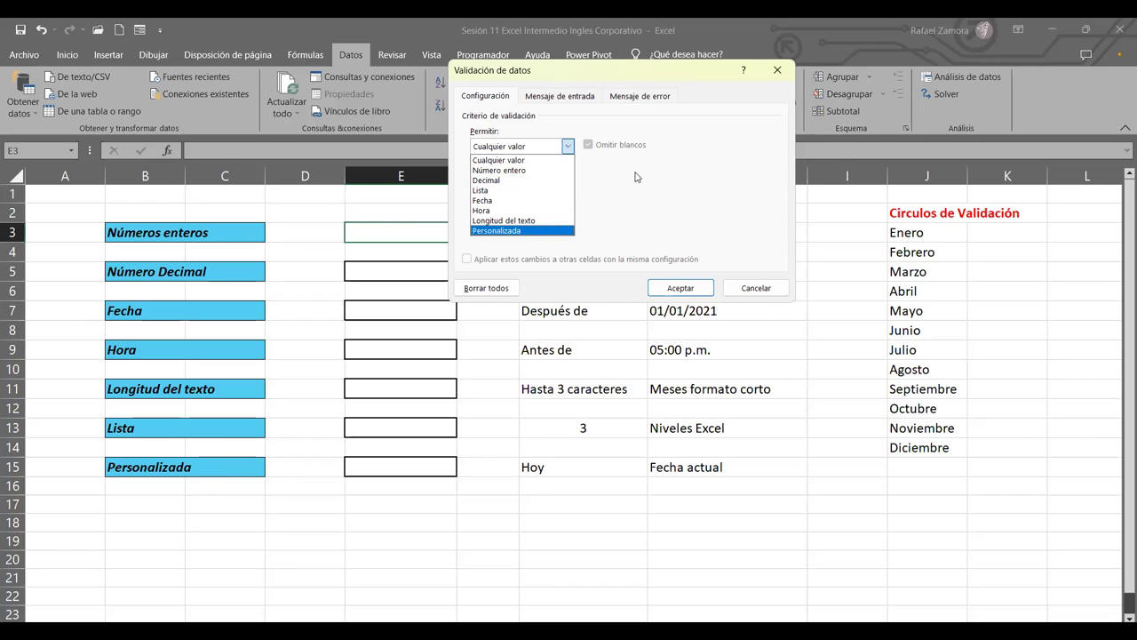
pyautogui.click(600, 70)
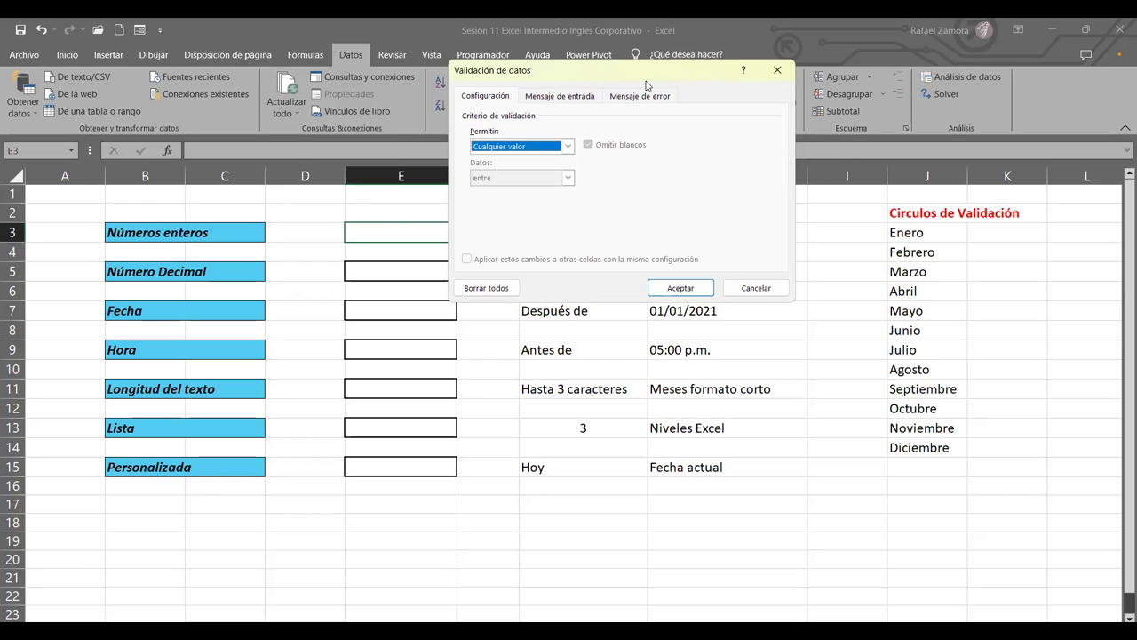
# Set E3's criteria to Número entero, entre, Mínimo 1 and Máximo 100.
pyautogui.moveTo(646, 78); pyautogui.dragTo(960, 90)
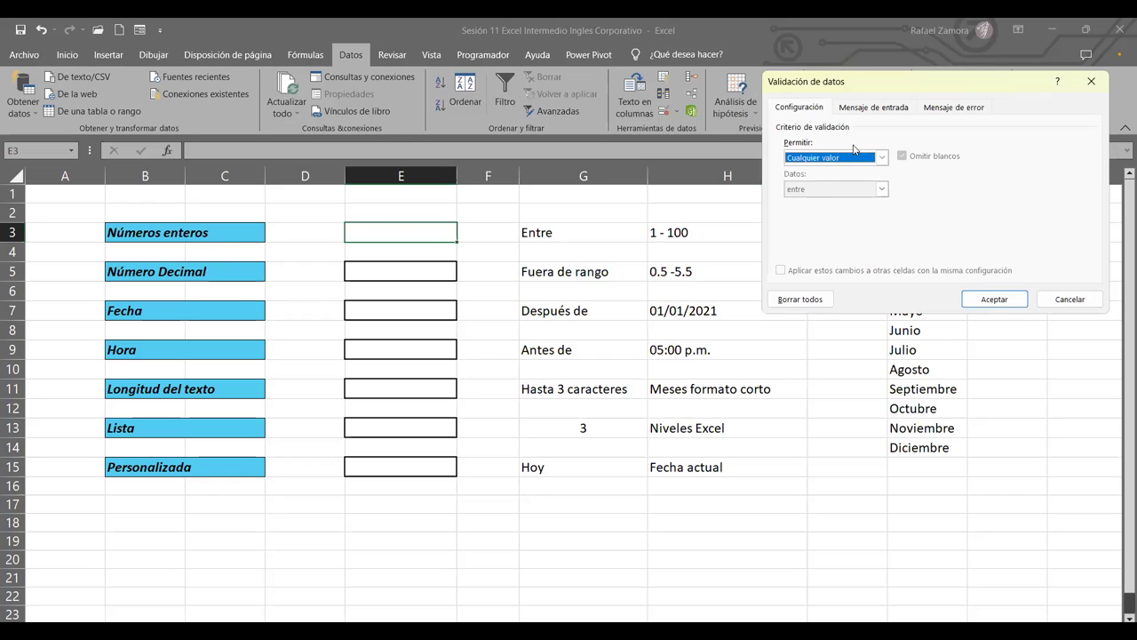
pyautogui.click(821, 158)
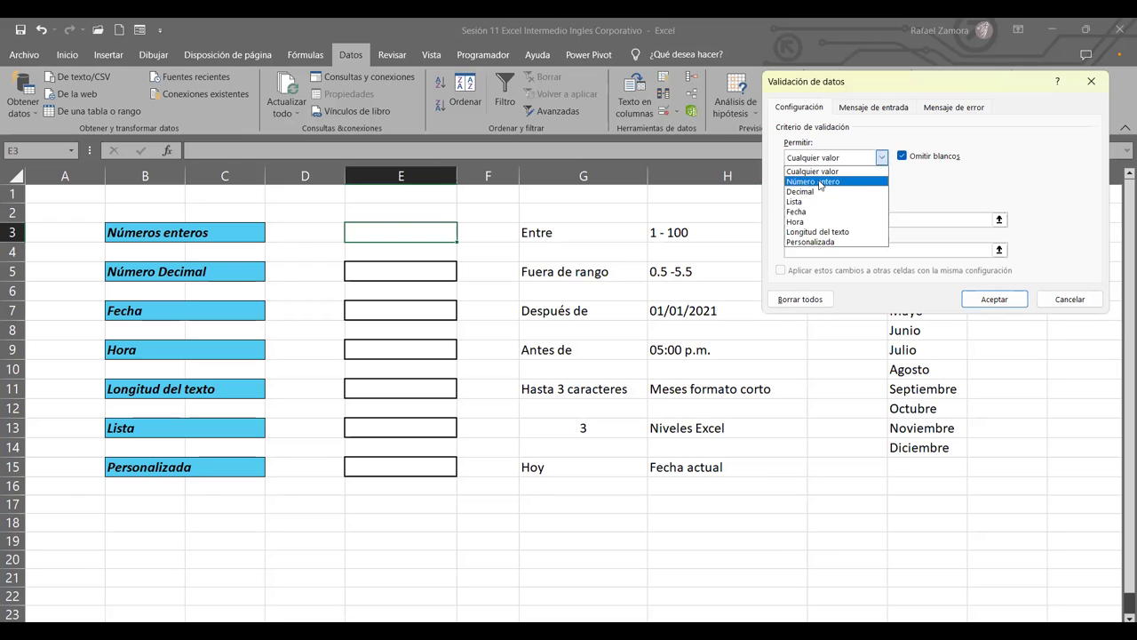
pyautogui.click(816, 181)
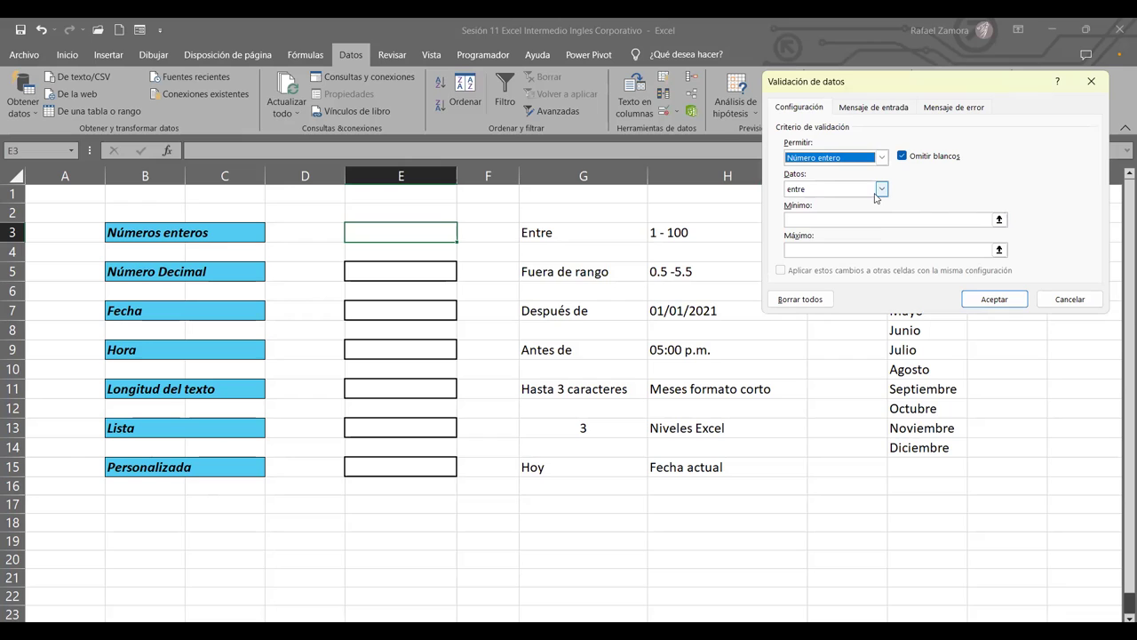
pyautogui.click(880, 188)
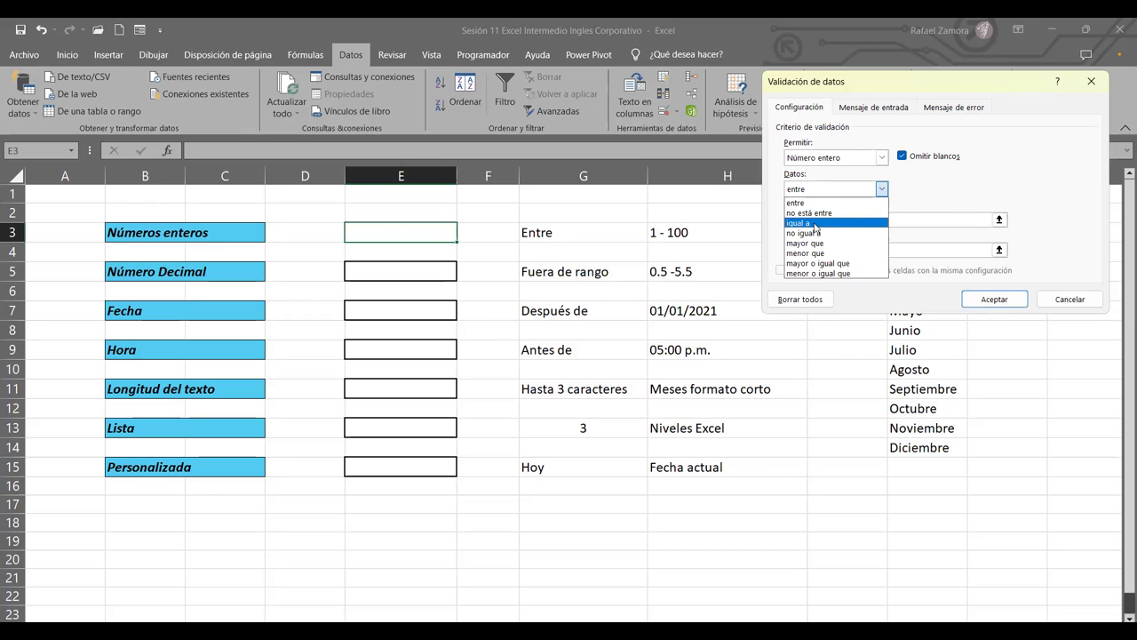
pyautogui.click(996, 168)
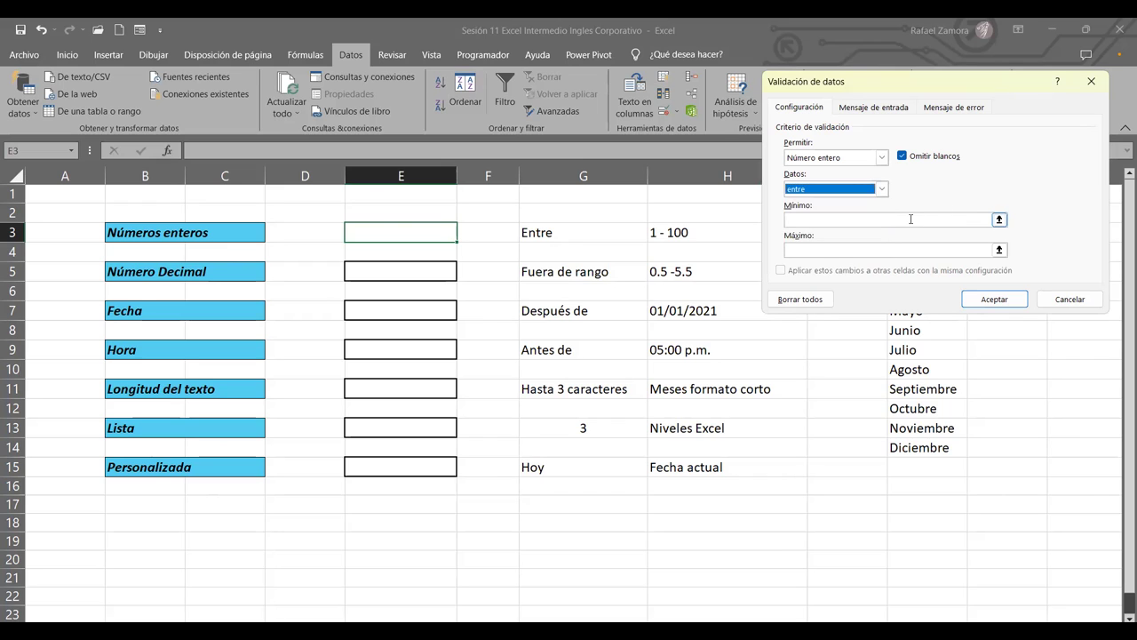
pyautogui.click(837, 219)
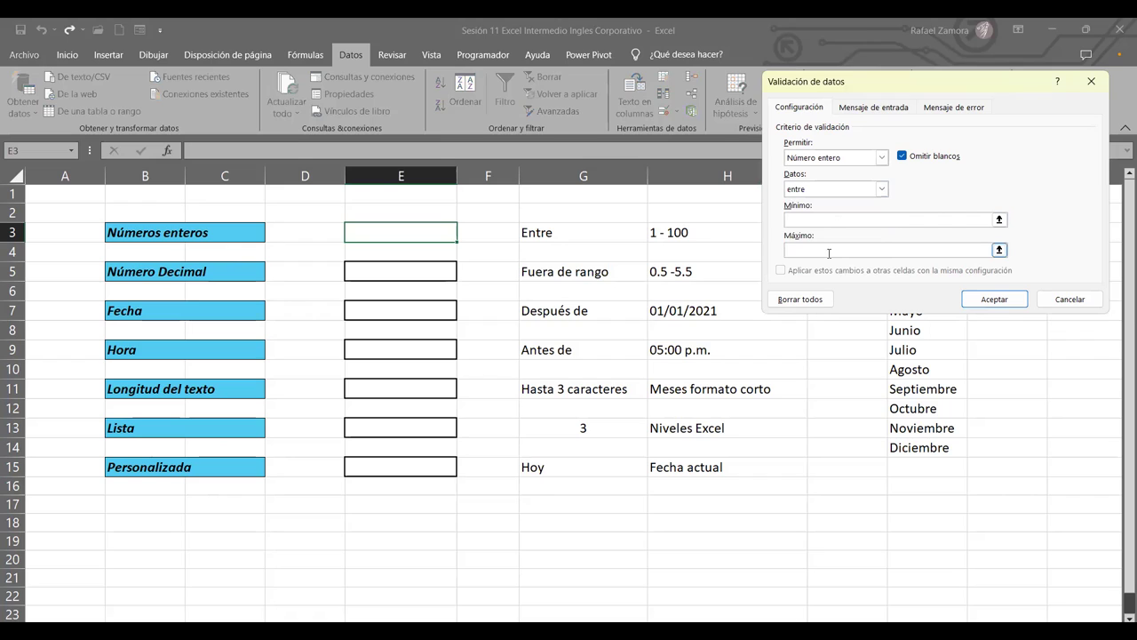
pyautogui.click(810, 219)
pyautogui.write('1')
pyautogui.click(820, 251)
pyautogui.write('100')
# Add input message title 'Numeros Enteros' with text 'Ingrese número entero entre 1 y 100'.
pyautogui.moveTo(888, 81); pyautogui.dragTo(846, 71)
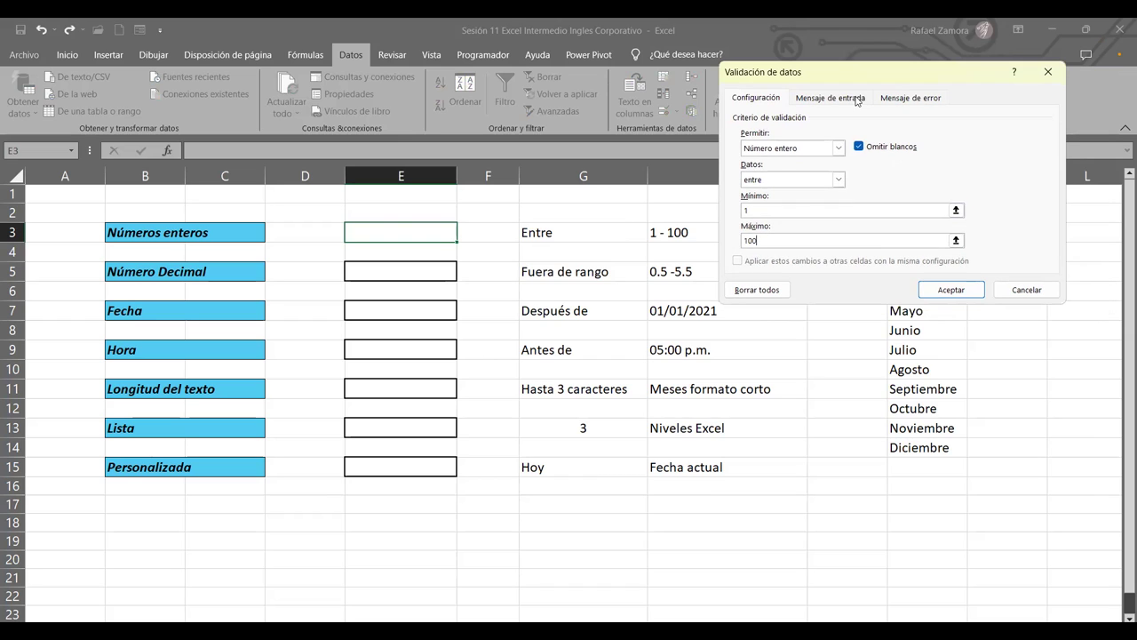
pyautogui.click(851, 100)
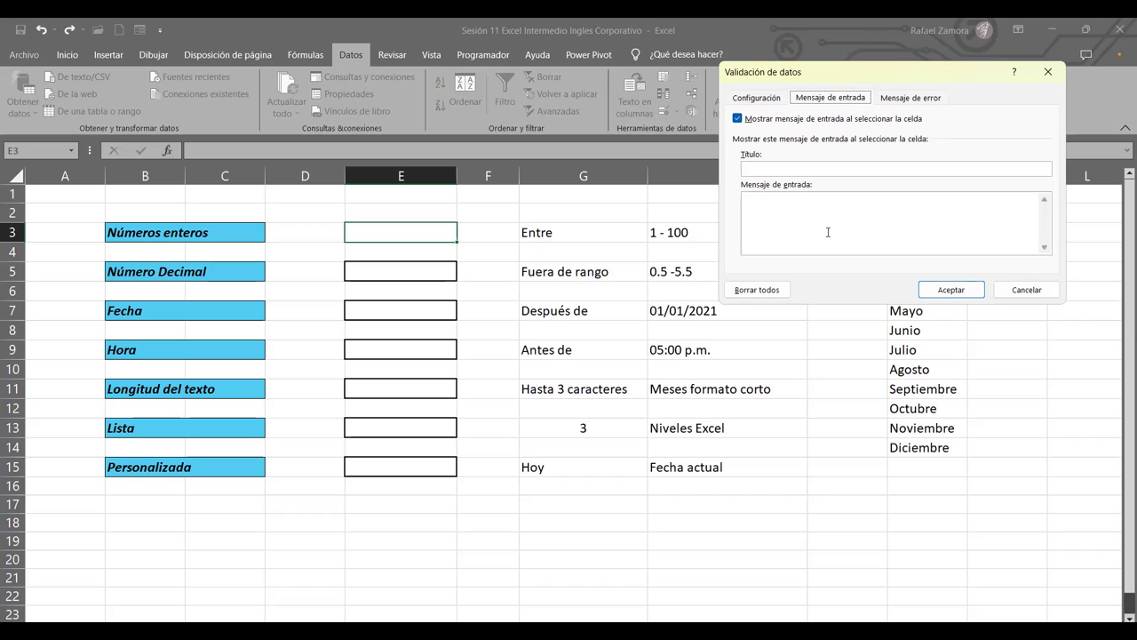
pyautogui.click(780, 169)
pyautogui.write('Numeros Enteros')
pyautogui.write('Ingrese número entre')
pyautogui.press('BackSpace')
pyautogui.press('BackSpace')
pyautogui.press('BackSpace')
pyautogui.press('BackSpace')
pyautogui.write('ntre')
pyautogui.press('BackSpace')
pyautogui.press('BackSpace')
pyautogui.press('BackSpace')
pyautogui.write('e')
pyautogui.press('BackSpace')
pyautogui.write('tero ebtre')
pyautogui.press('BackSpace')
pyautogui.press('BackSpace')
pyautogui.press('BackSpace')
pyautogui.press('BackSpace')
pyautogui.write('ntre 1 y 100')
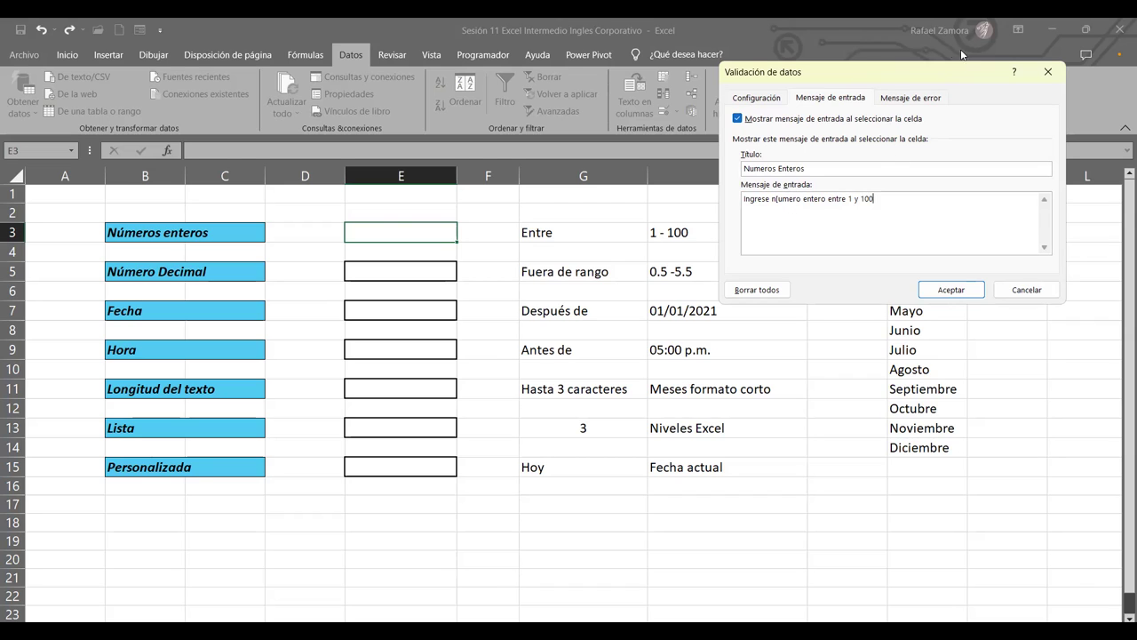
# Set an Información-style error alert titled ERROR with message 'Revise dato ingresado'.
pyautogui.click(915, 98)
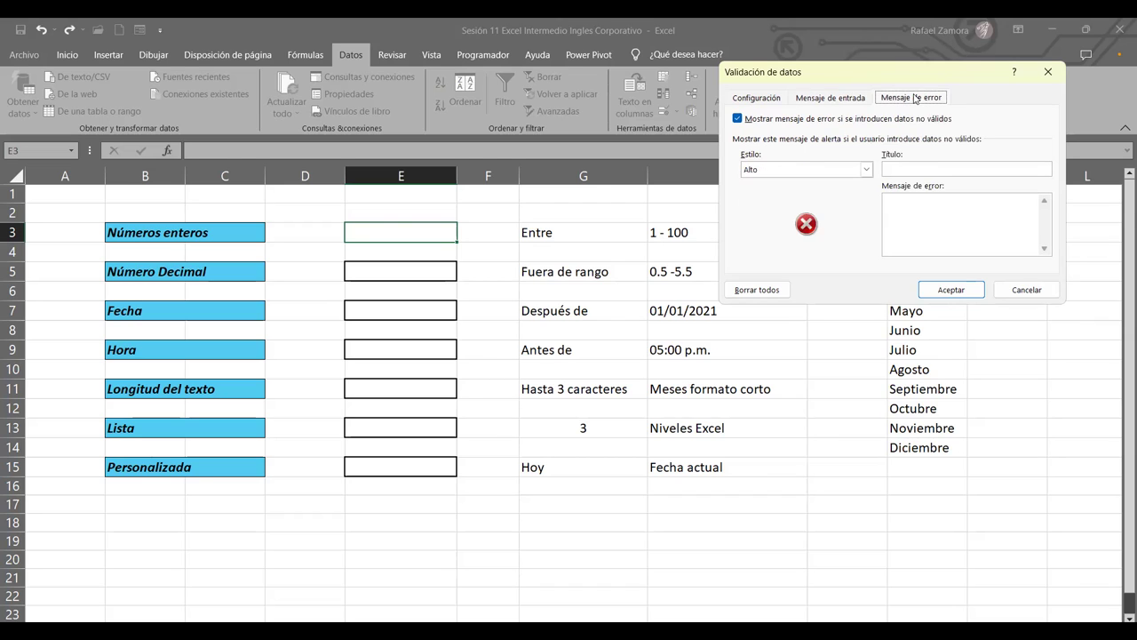
pyautogui.click(816, 169)
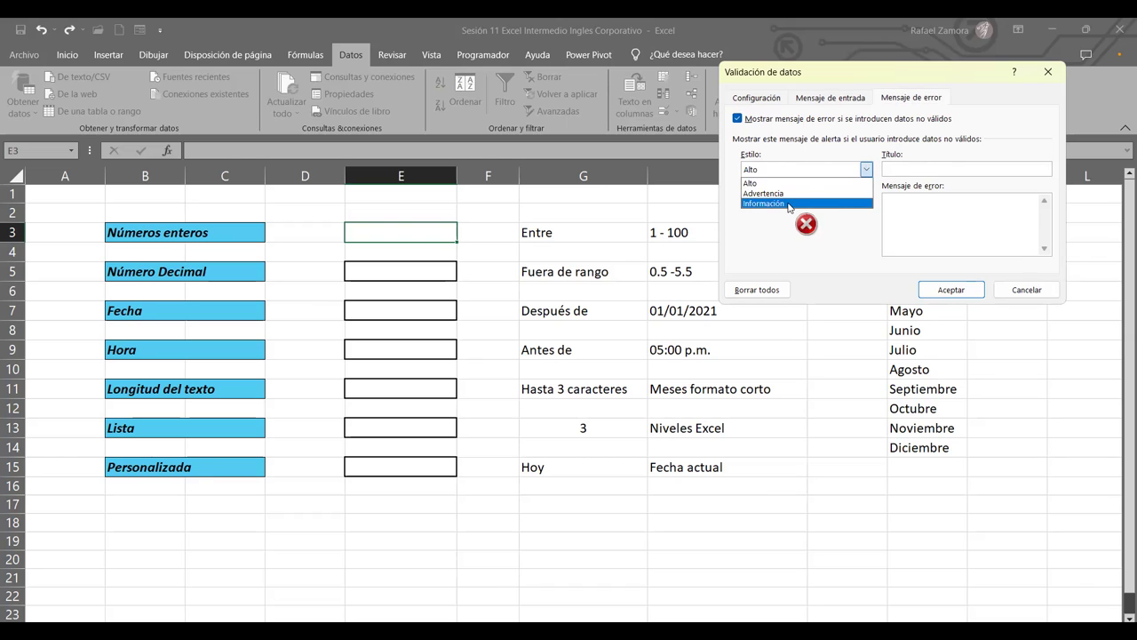
pyautogui.click(789, 204)
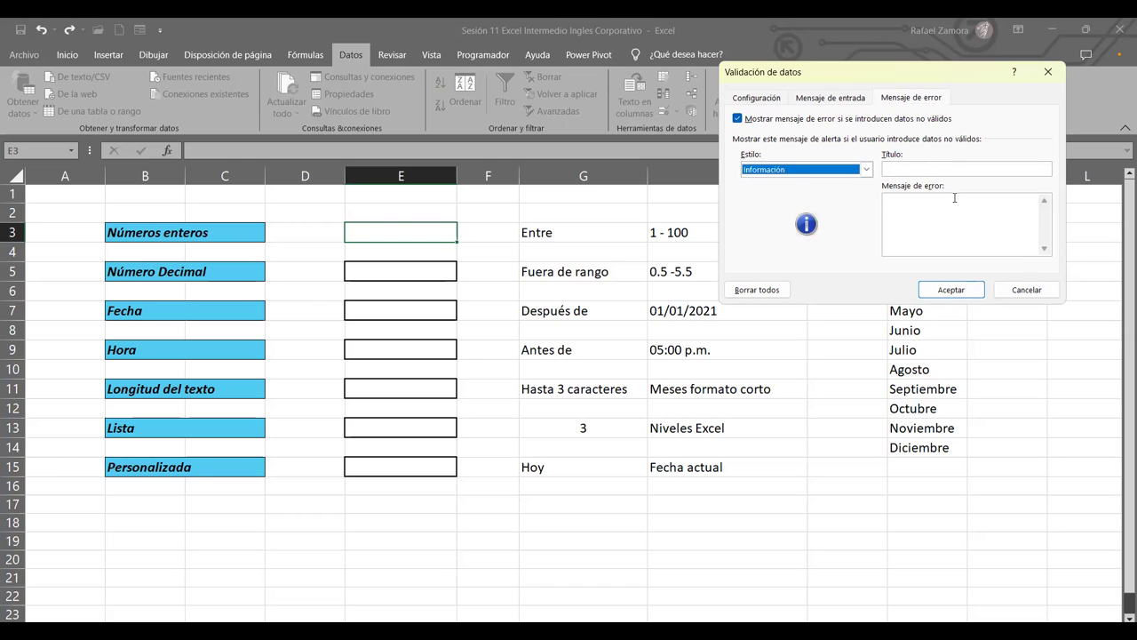
pyautogui.click(913, 168)
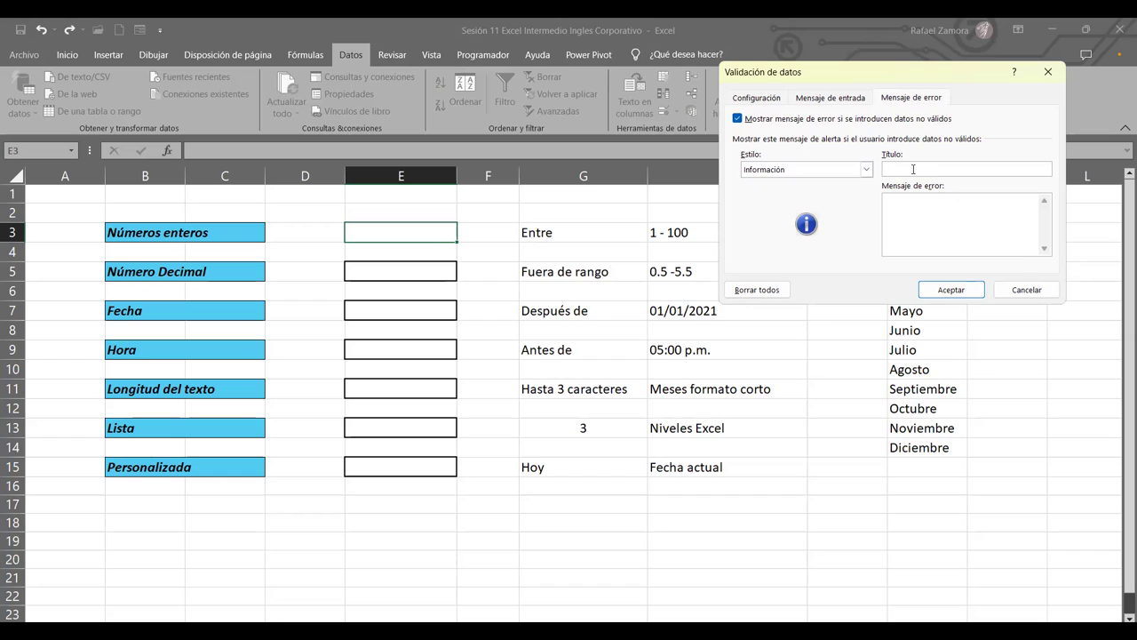
pyautogui.write('ERROR')
pyautogui.click(898, 205)
pyautogui.write('Revise')
pyautogui.write(' dato ingresado')
# Review the input message and whole-number 1–100 criteria, then accept the validation rule.
pyautogui.click(843, 103)
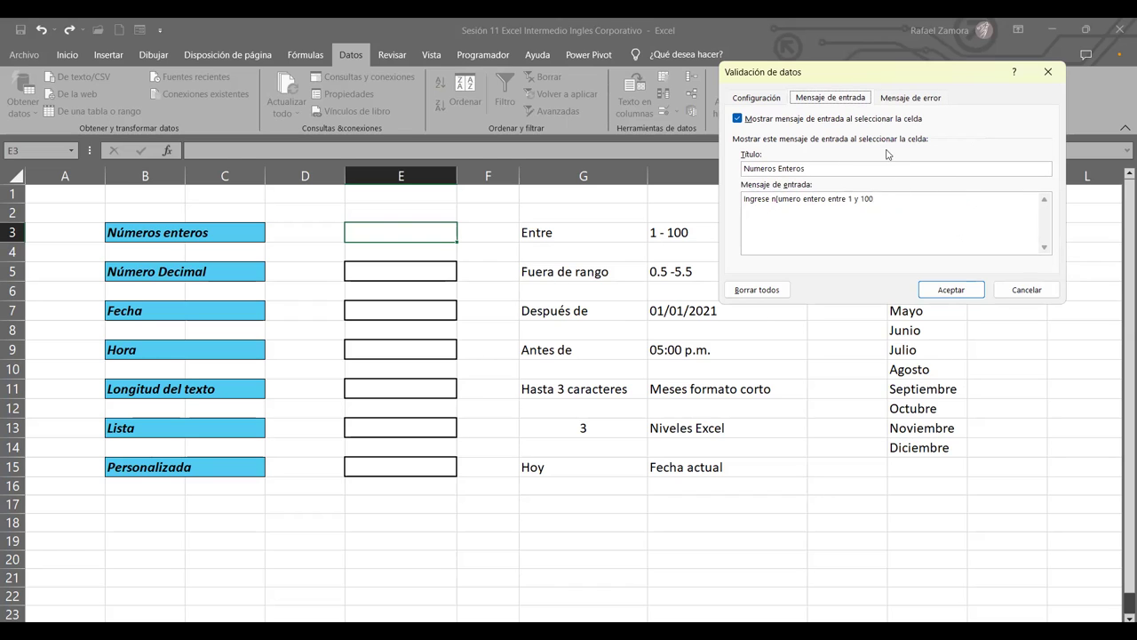
pyautogui.click(772, 101)
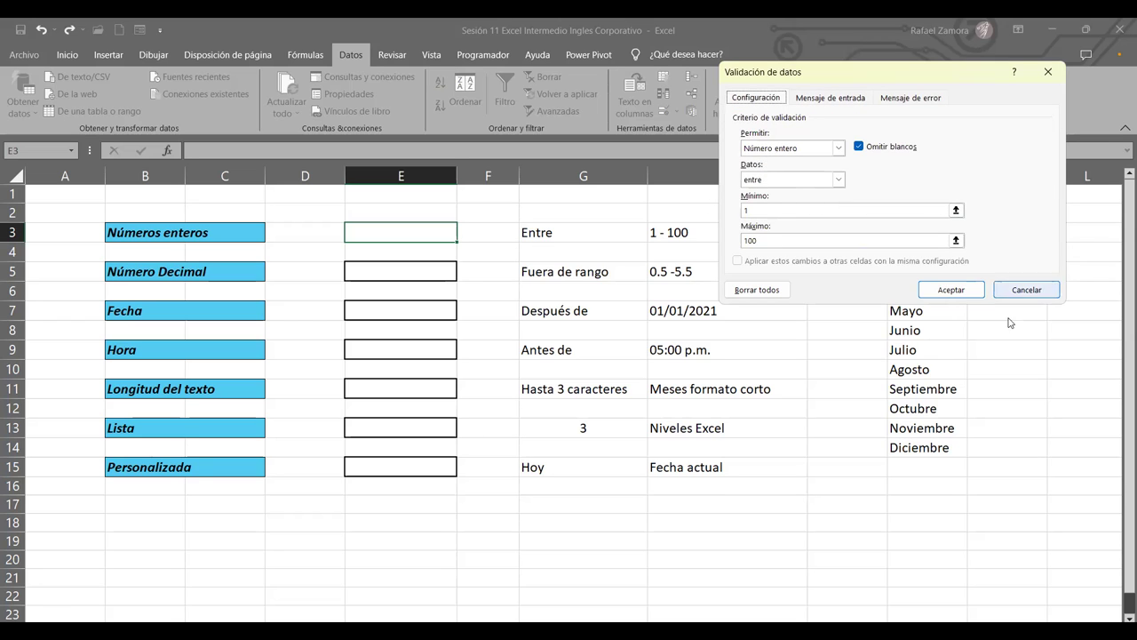
pyautogui.click(955, 289)
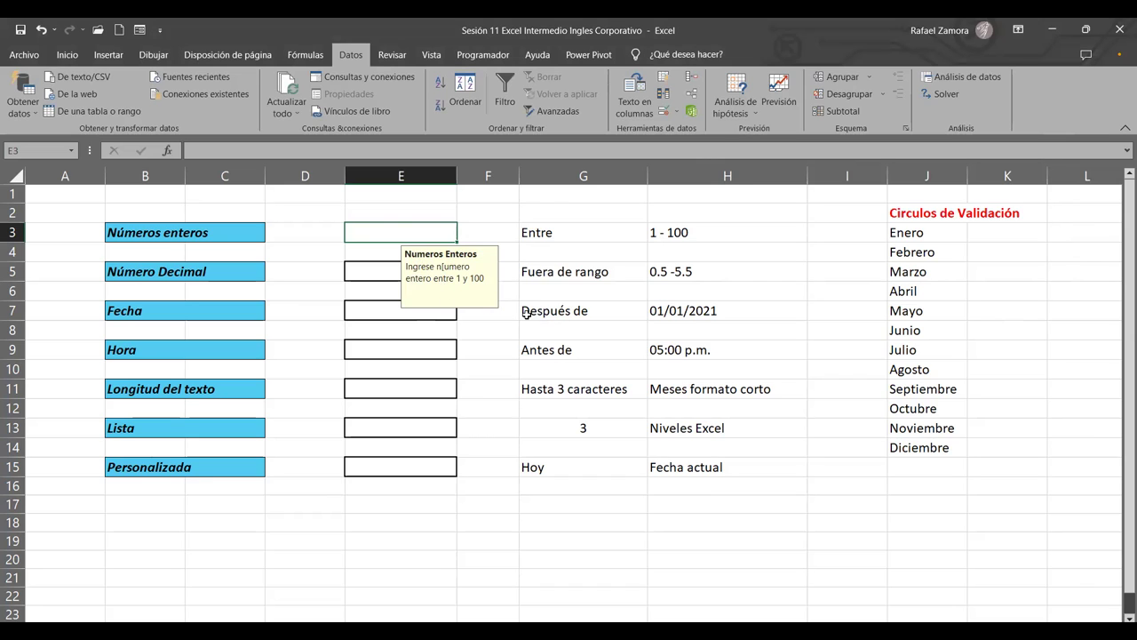
# Enter in-range test values 10, 50, 80 and 100 in E3.
pyautogui.click(763, 233)
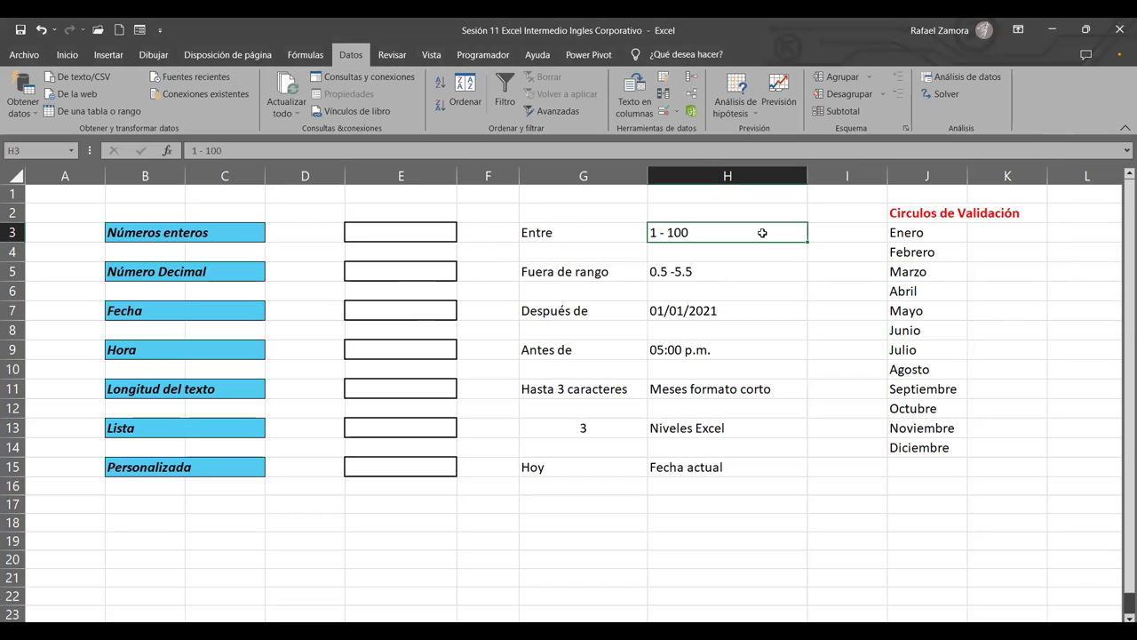
pyautogui.click(415, 235)
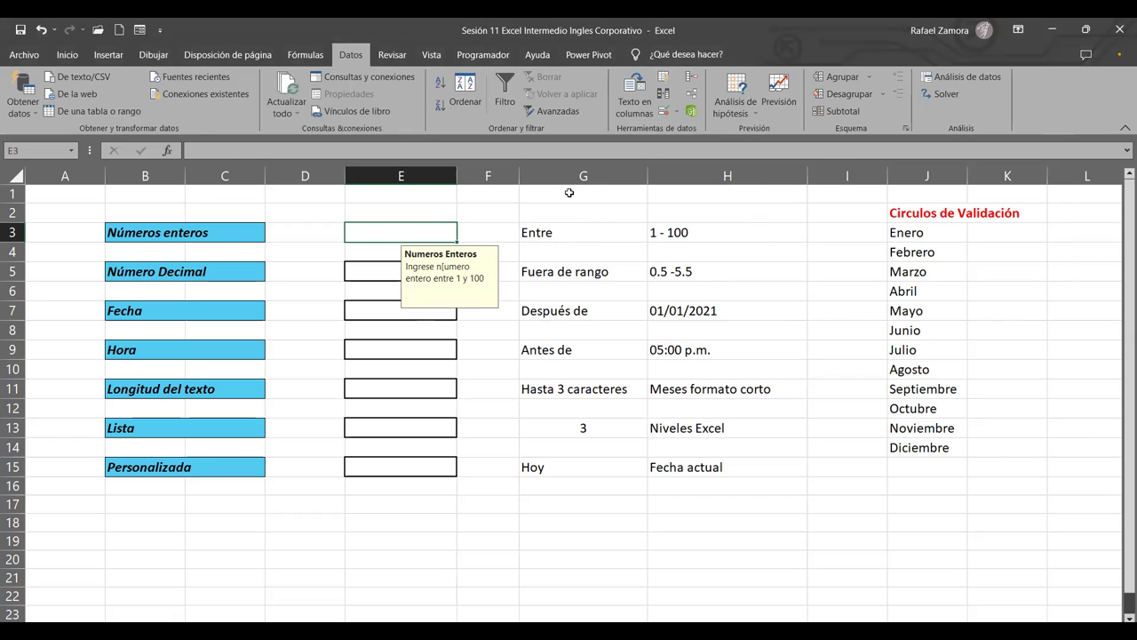
pyautogui.write('10')
pyautogui.write('50')
pyautogui.hotkey('ctrl', 'Return')
pyautogui.write('80')
pyautogui.hotkey('ctrl', 'Return')
pyautogui.write('100')
pyautogui.hotkey('ctrl', 'Return')
# Enter 101 and 200 in E3, accepting the ERROR alert each time so the values stay.
pyautogui.write('101')
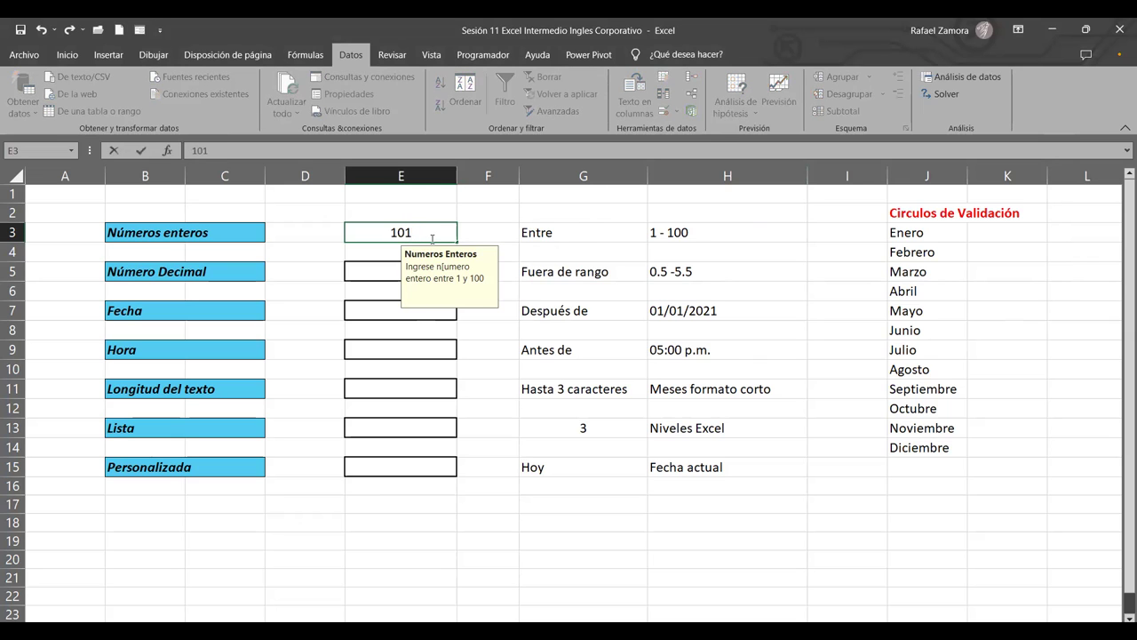
pyautogui.hotkey('ctrl', 'Return')
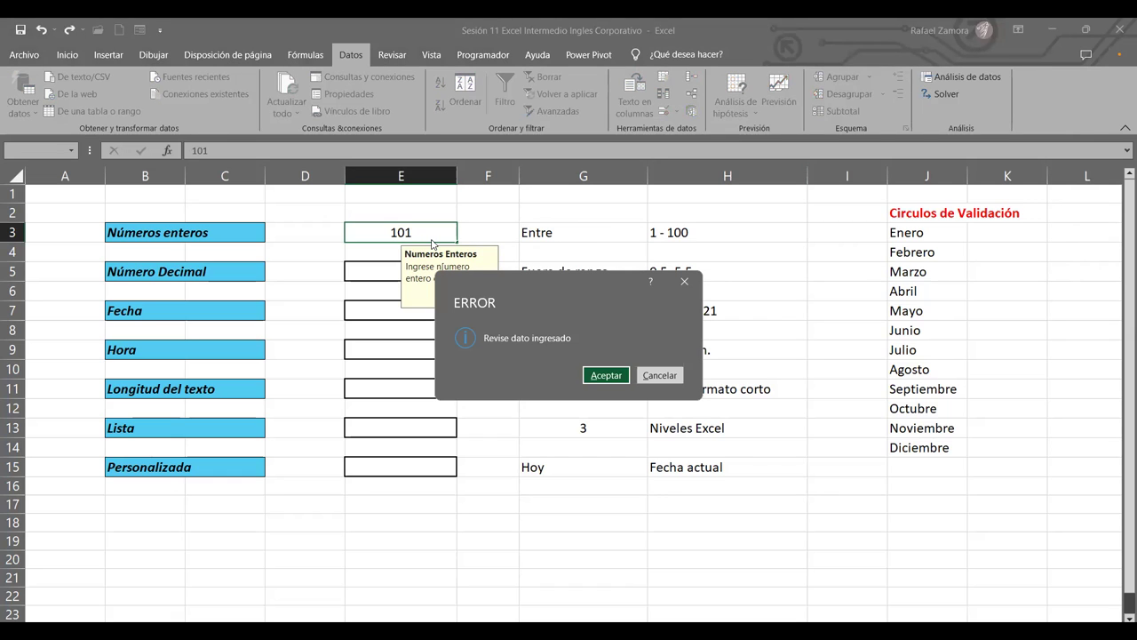
pyautogui.press('Return')
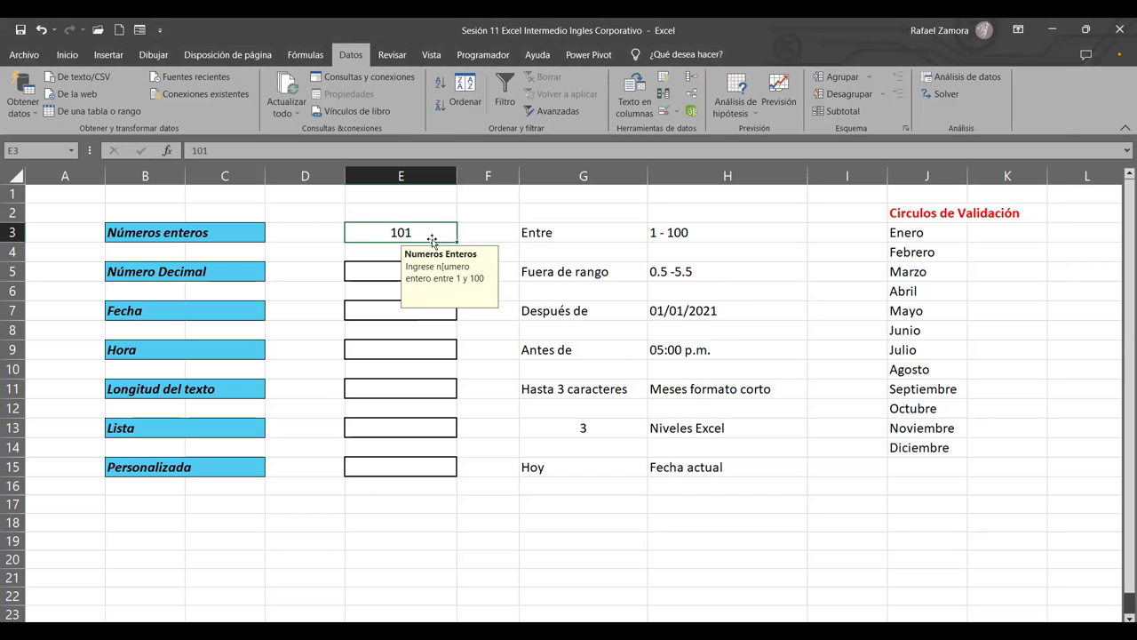
pyautogui.write('200')
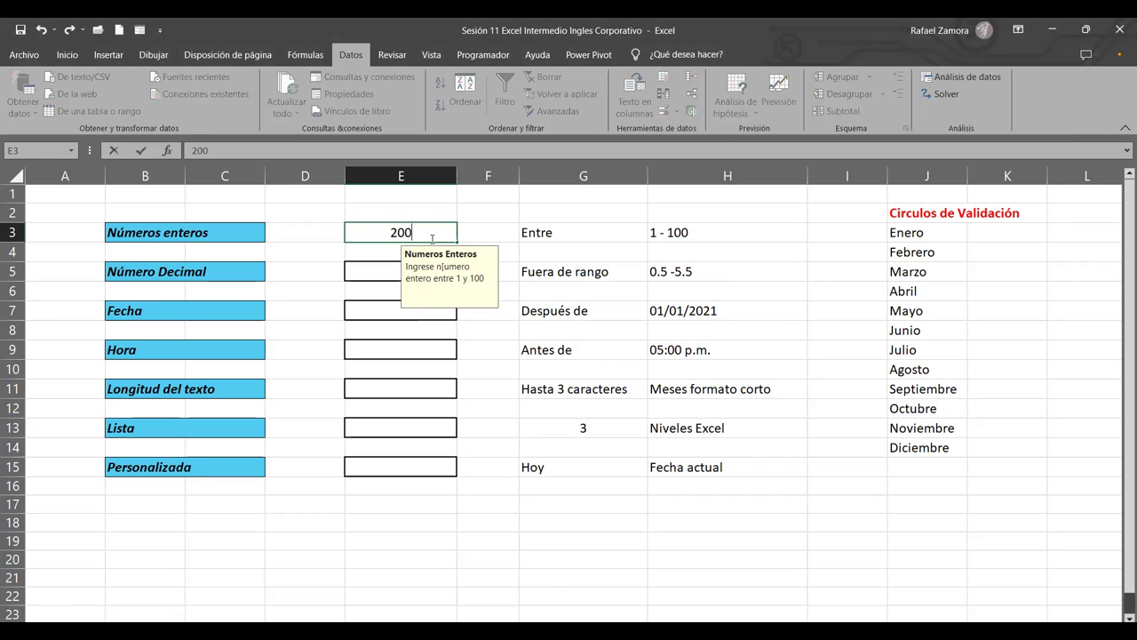
pyautogui.press('Return')
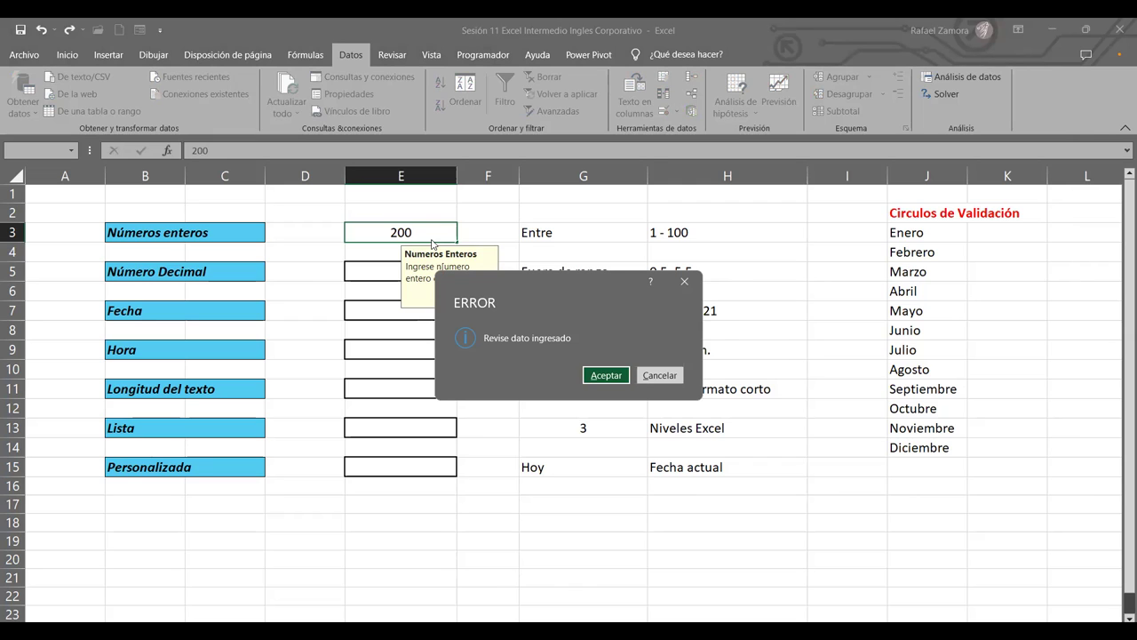
pyautogui.click(607, 374)
pyautogui.click(738, 324)
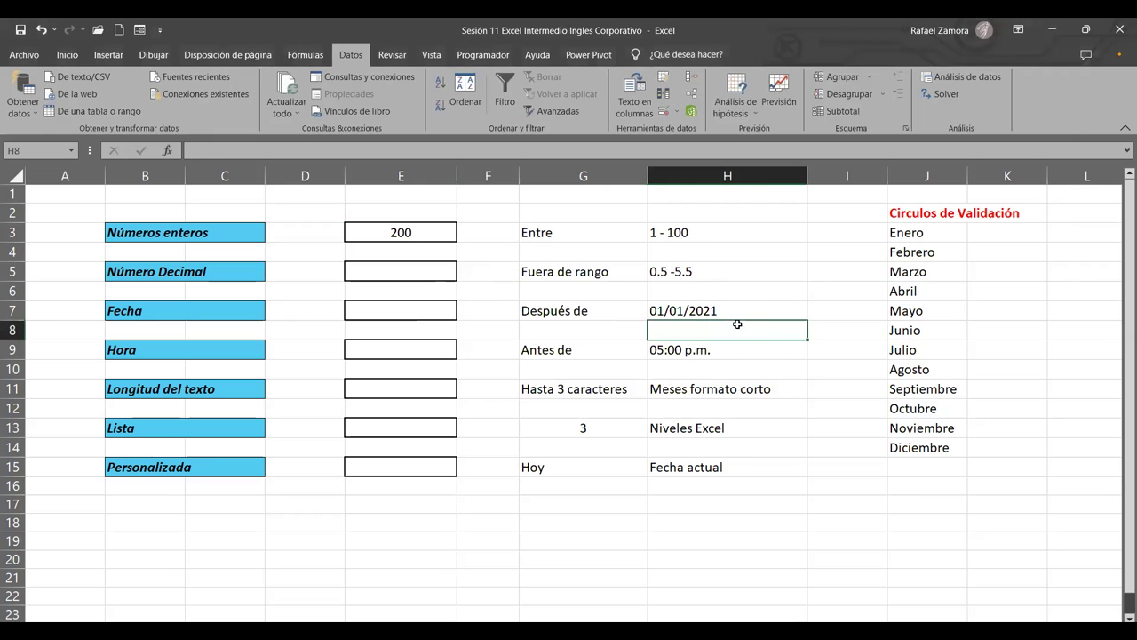
pyautogui.click(484, 233)
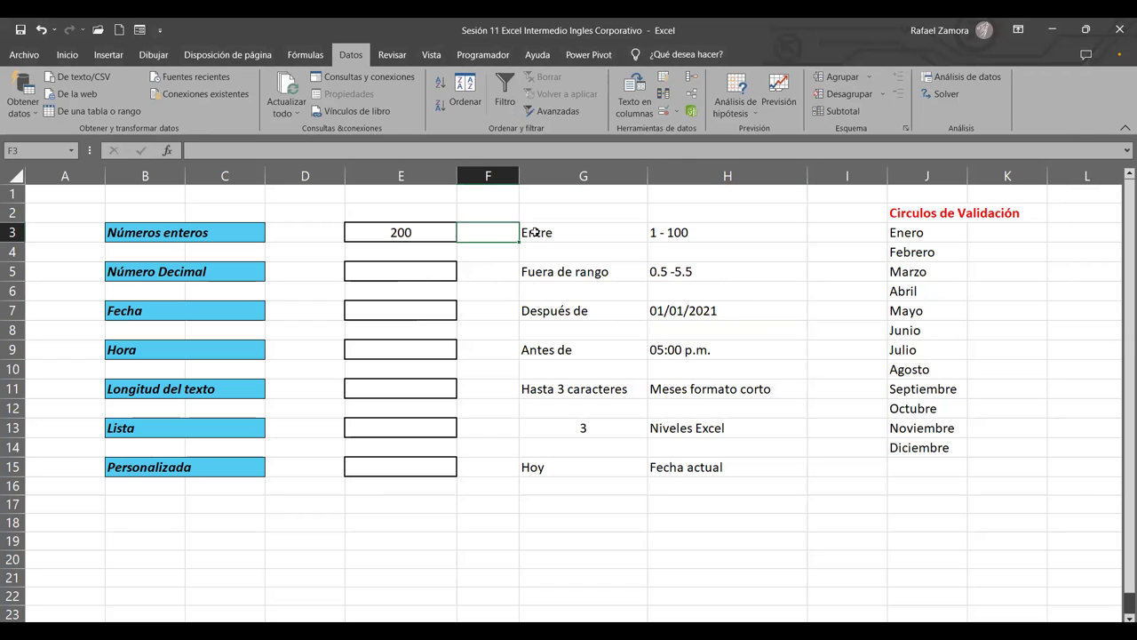
pyautogui.click(498, 273)
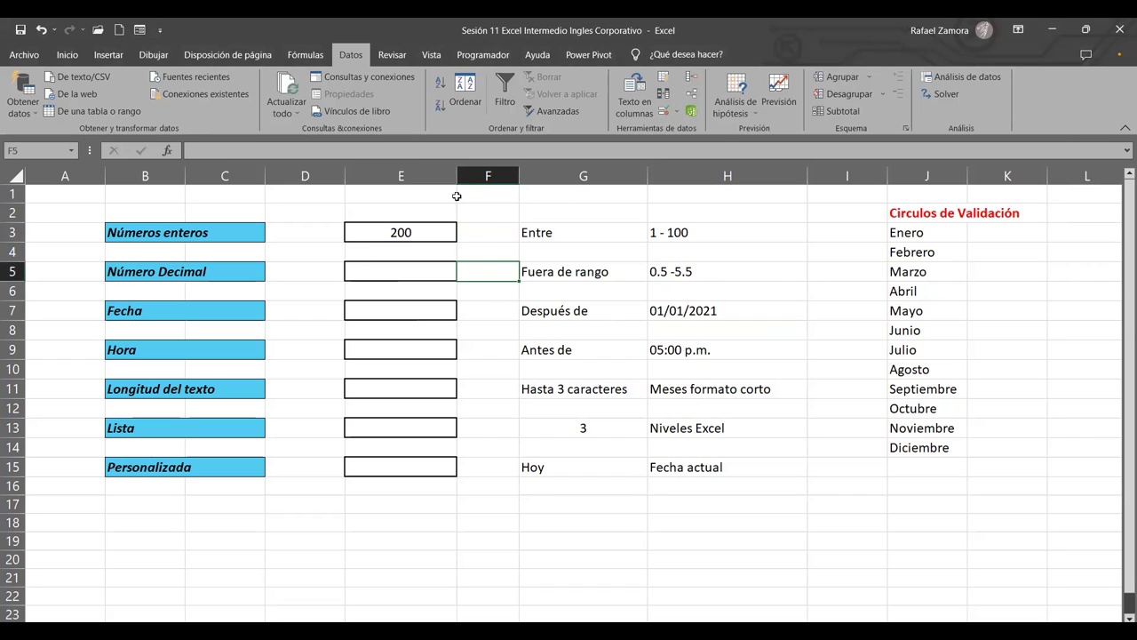
pyautogui.click(437, 229)
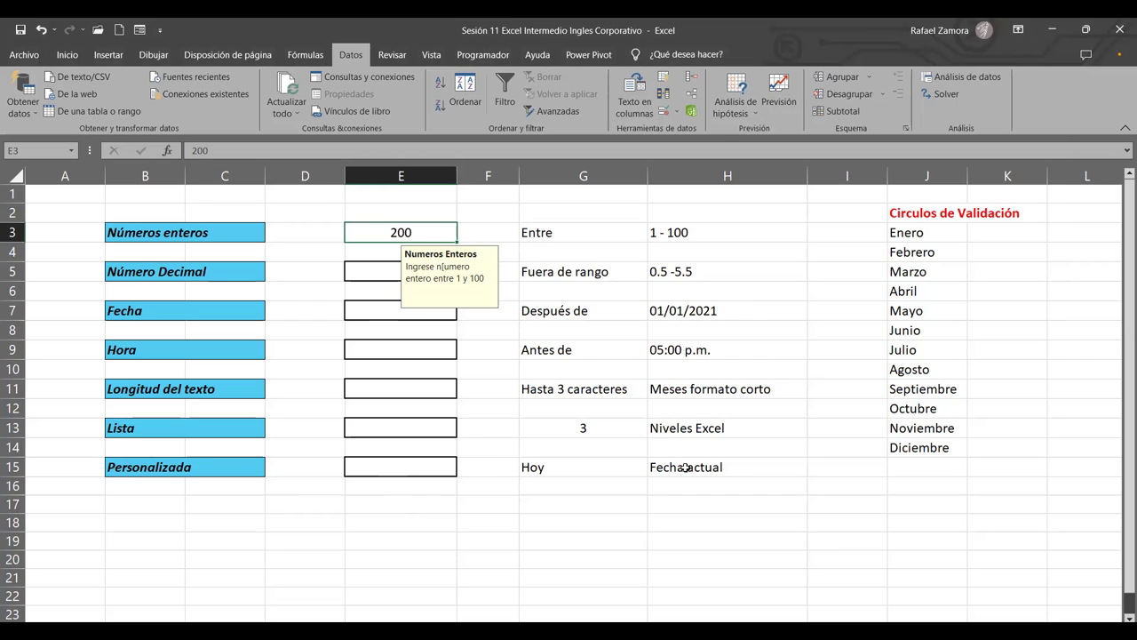
pyautogui.click(452, 470)
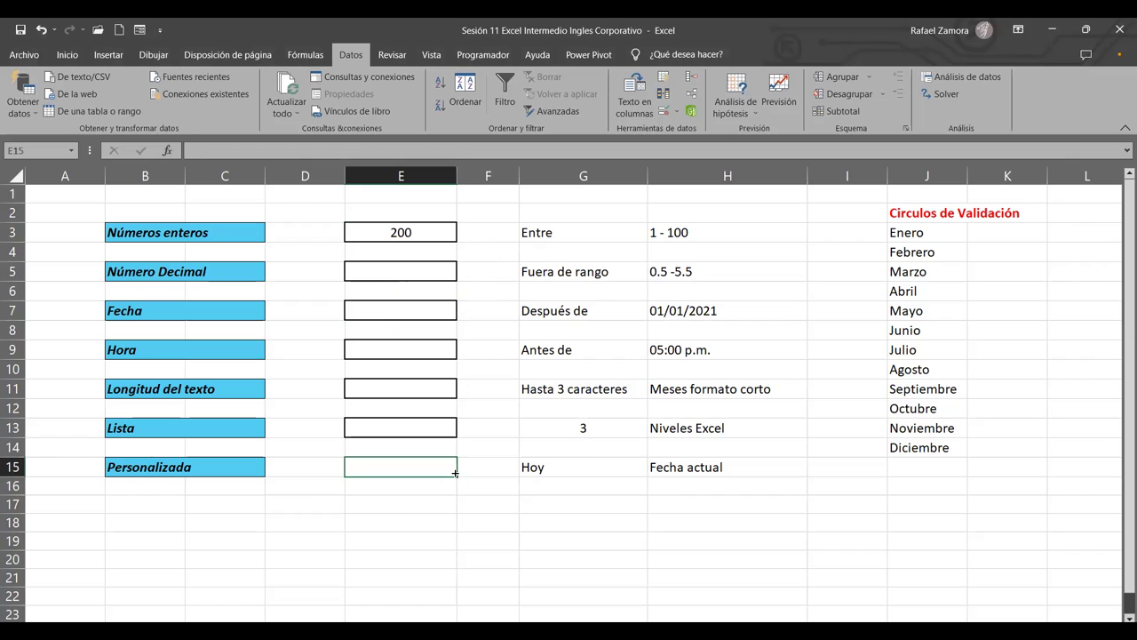